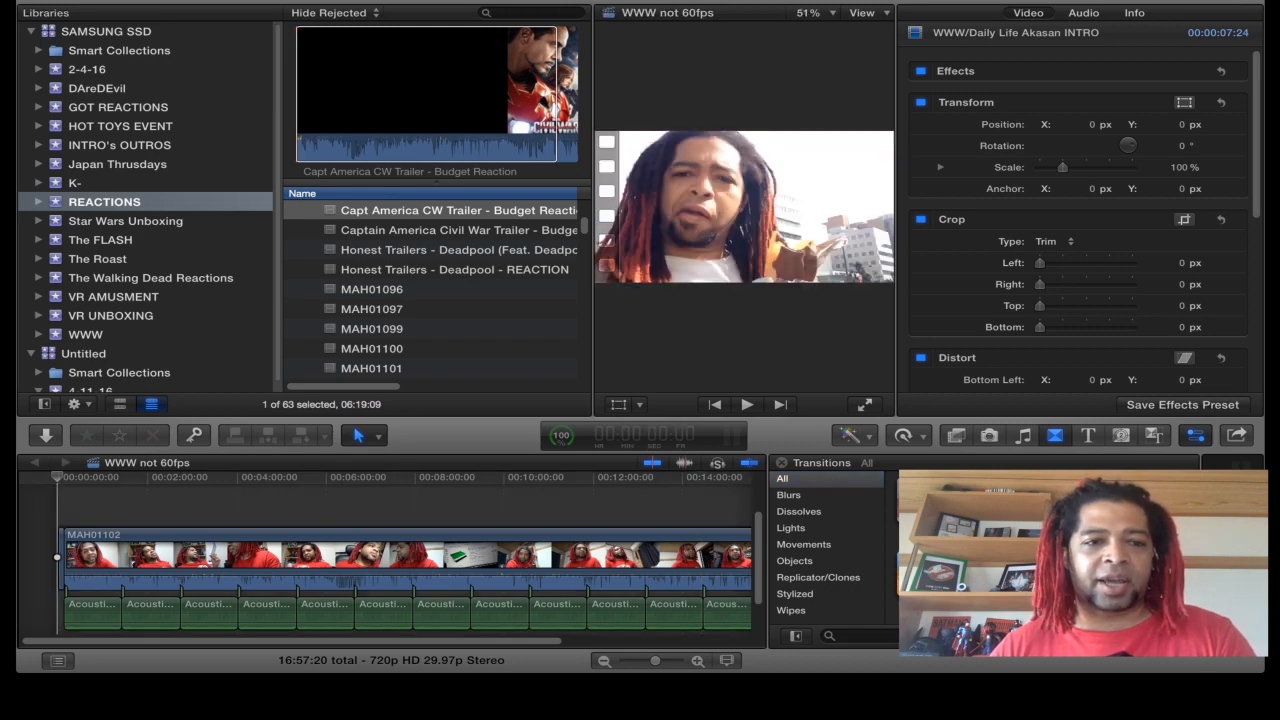
Step: Show the clips stored in the REACTIONS event of the SAMPLE library
{"action": "left_click", "coordinate": [104, 202]}
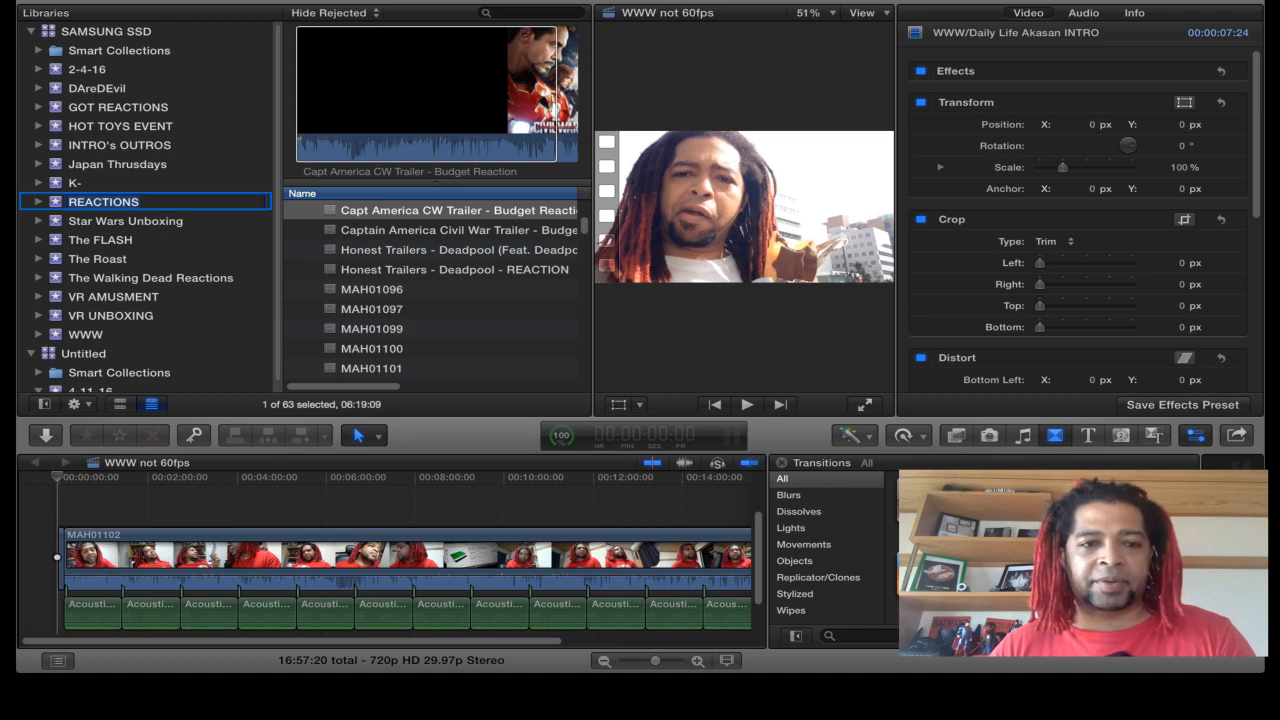
{"action": "key", "text": "Escape"}
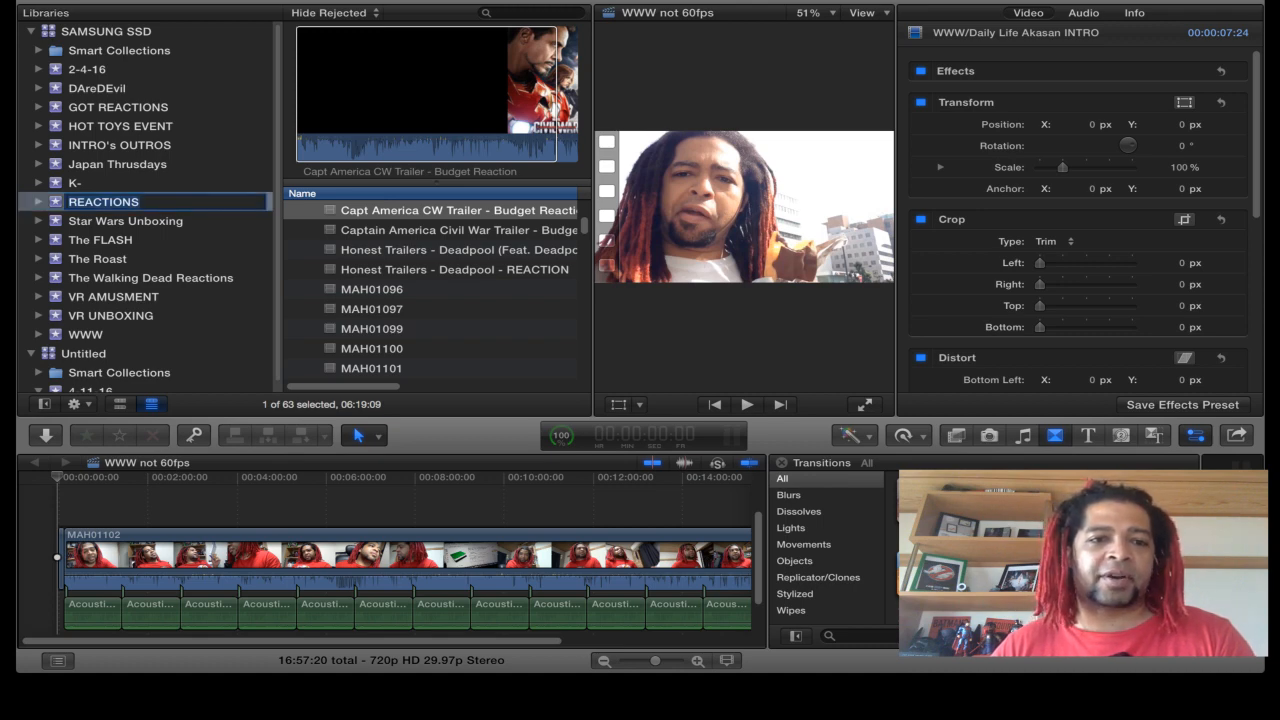
{"action": "left_click", "coordinate": [140, 202]}
{"action": "key", "text": "Return"}
{"action": "left_click", "coordinate": [101, 240]}
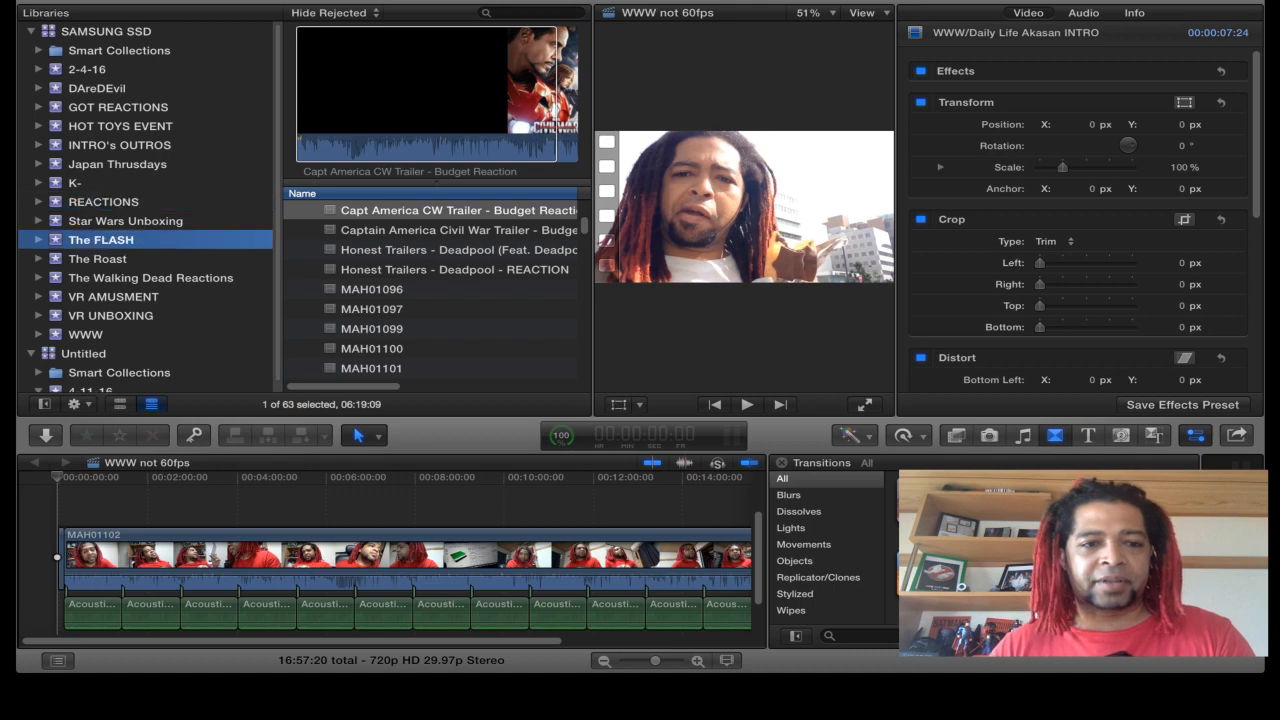
{"action": "left_click", "coordinate": [104, 202]}
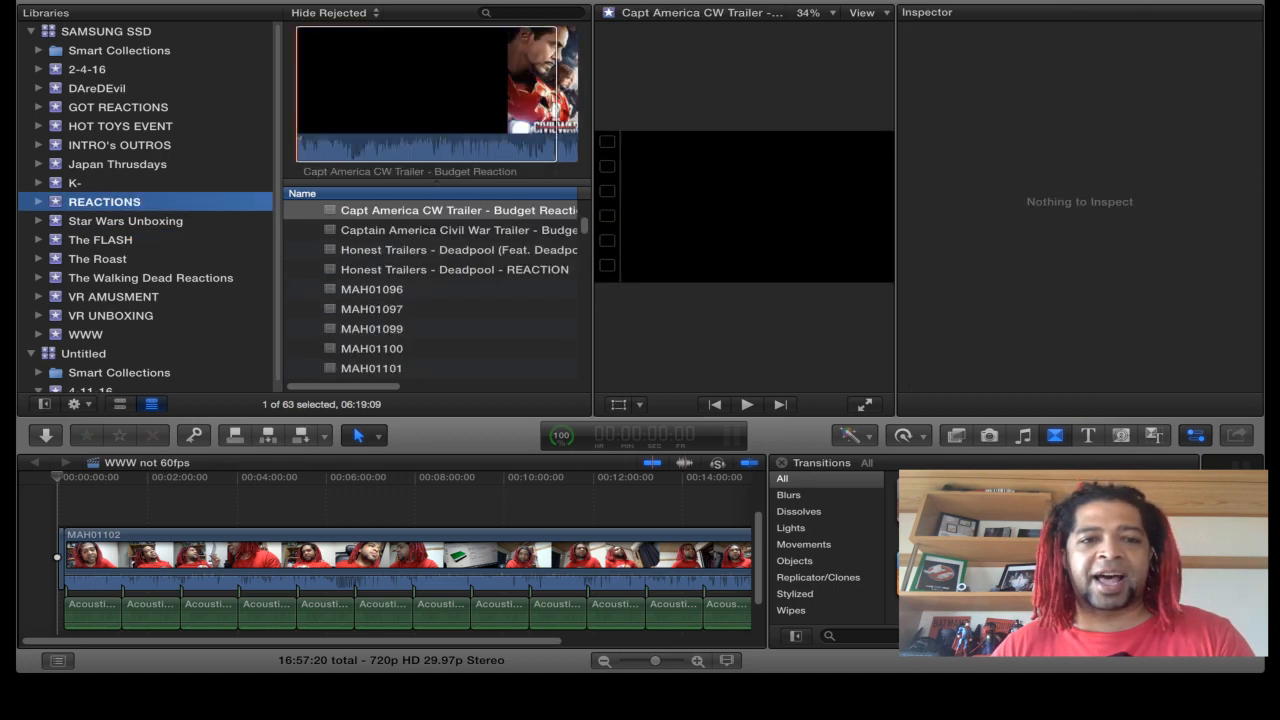
Step: Browse the DAreDEvil, GOT REACTIONS and HOT TOYS EVENT events, ending on INTRO's OUTROS
{"action": "left_click", "coordinate": [98, 88]}
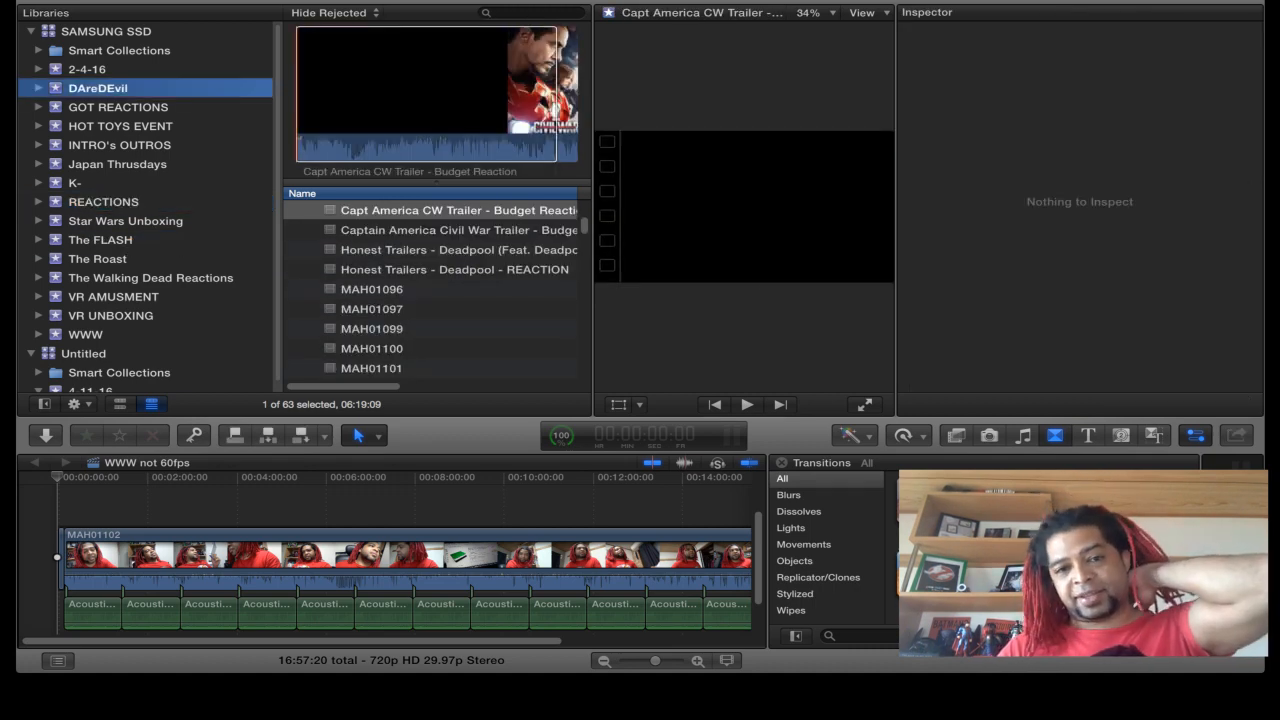
{"action": "left_click", "coordinate": [118, 107]}
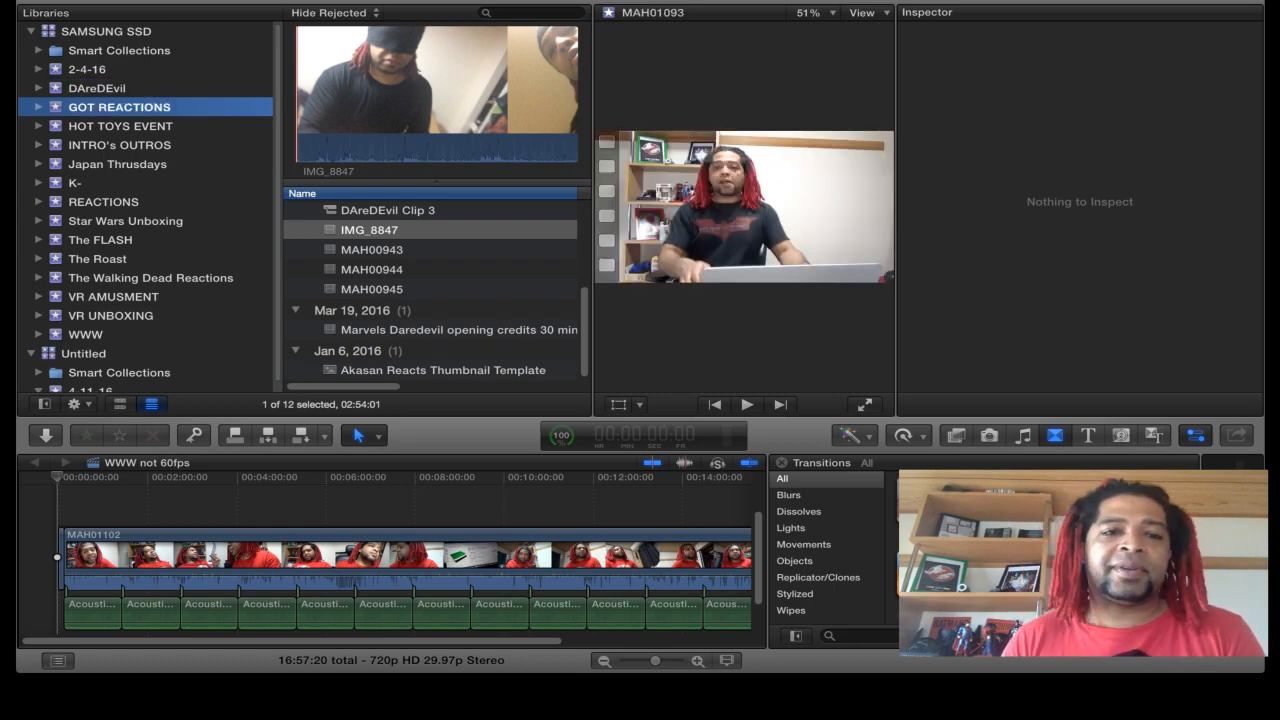
{"action": "left_click", "coordinate": [121, 126]}
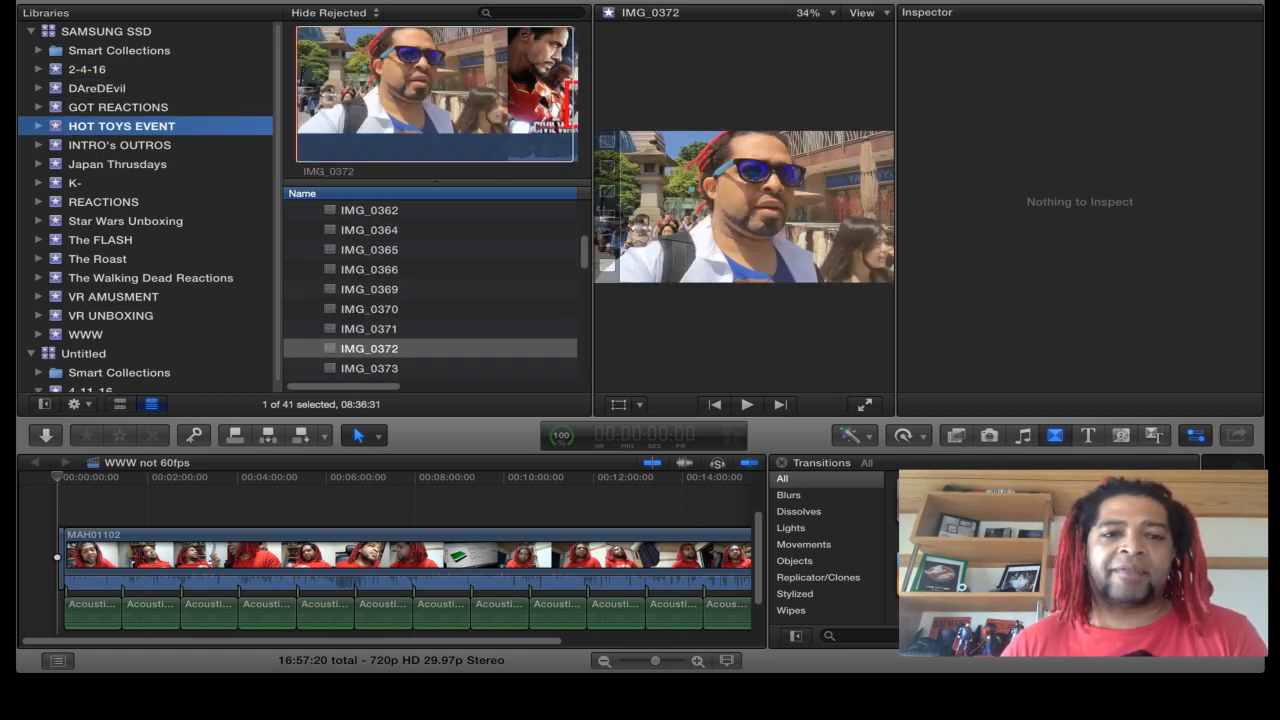
{"action": "left_click", "coordinate": [118, 107]}
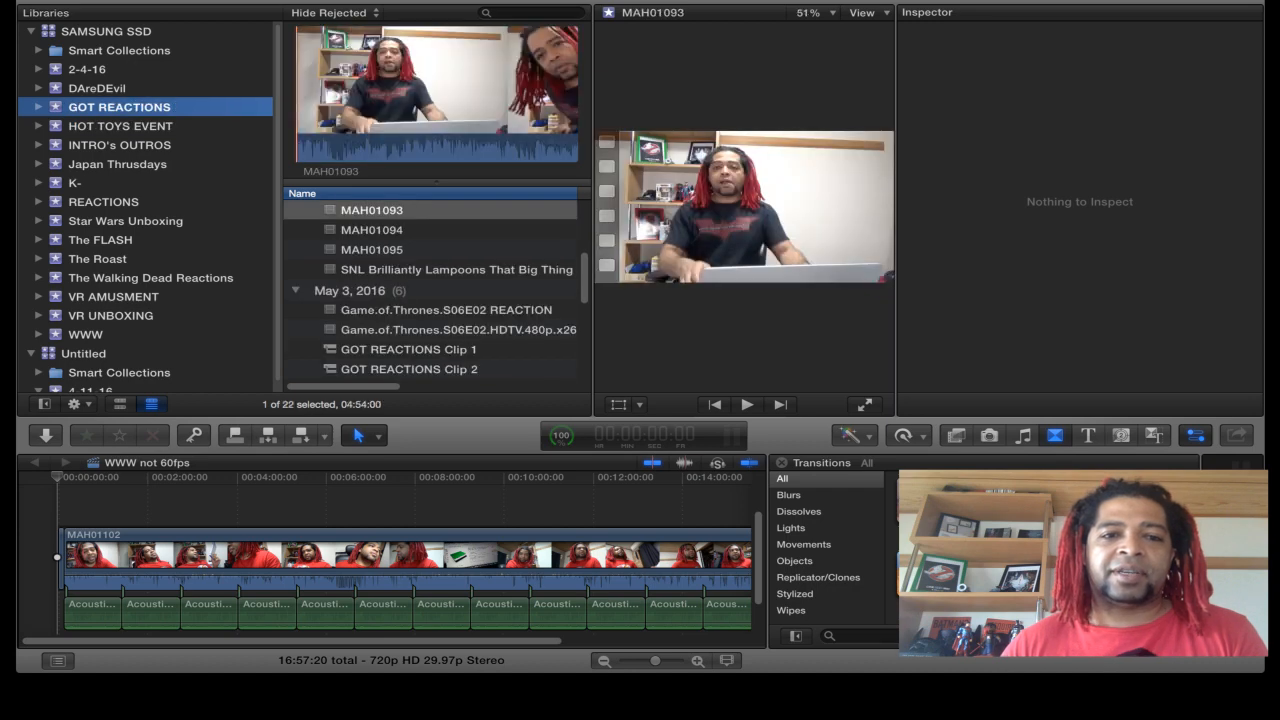
{"action": "left_click", "coordinate": [121, 126]}
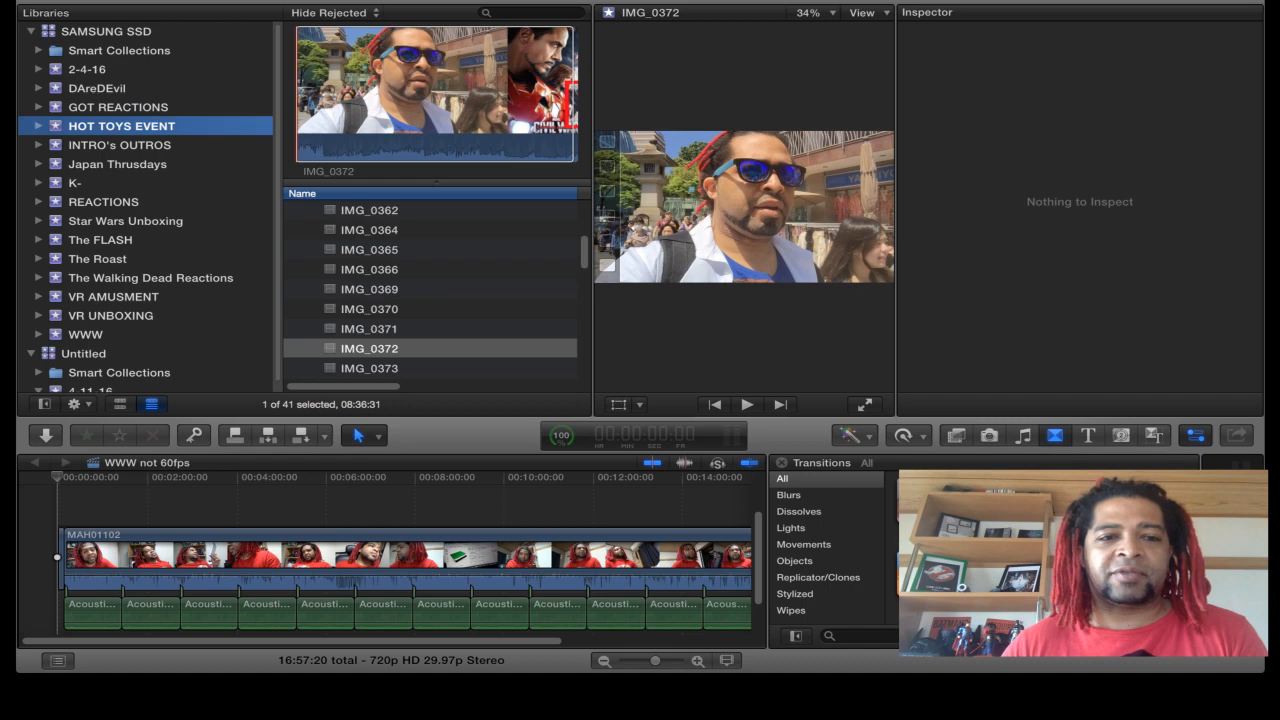
{"action": "left_click", "coordinate": [121, 145]}
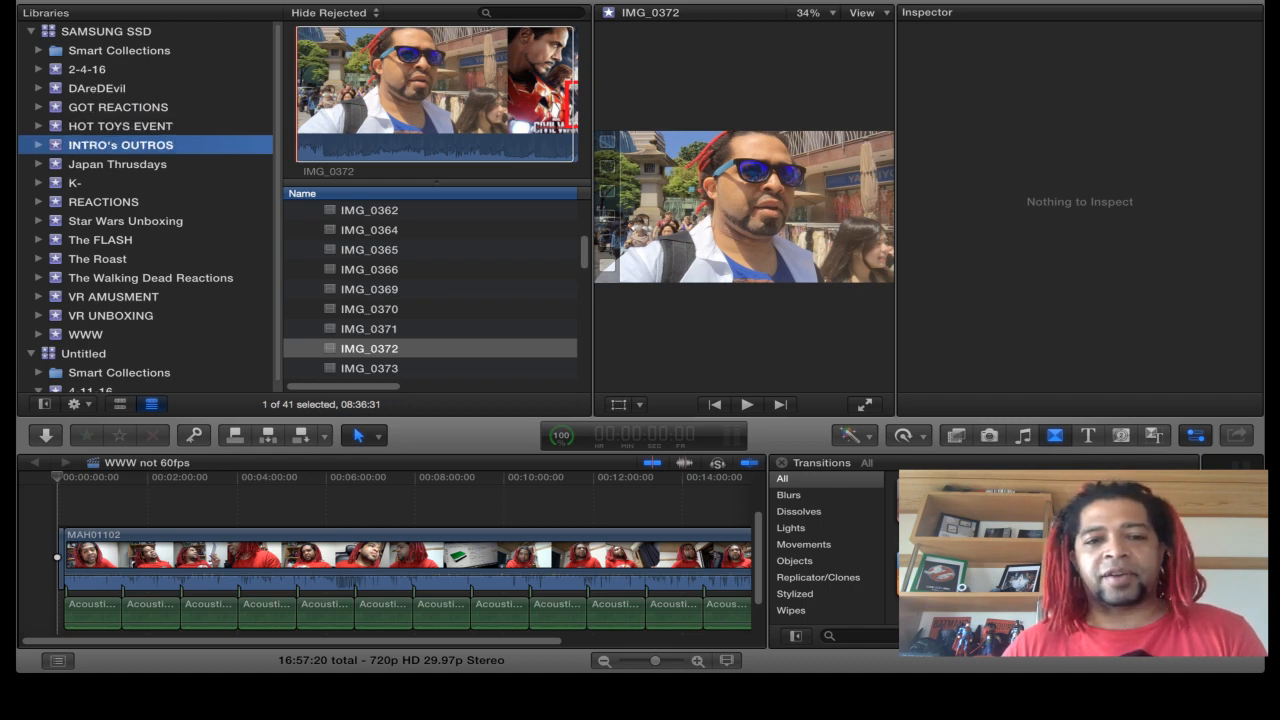
Step: Look through the intro and outro clips in INTRO's OUTROS, including SW INTRO Akasan's Upgraded Intro and NonREaction Intro
{"action": "left_click", "coordinate": [444, 270]}
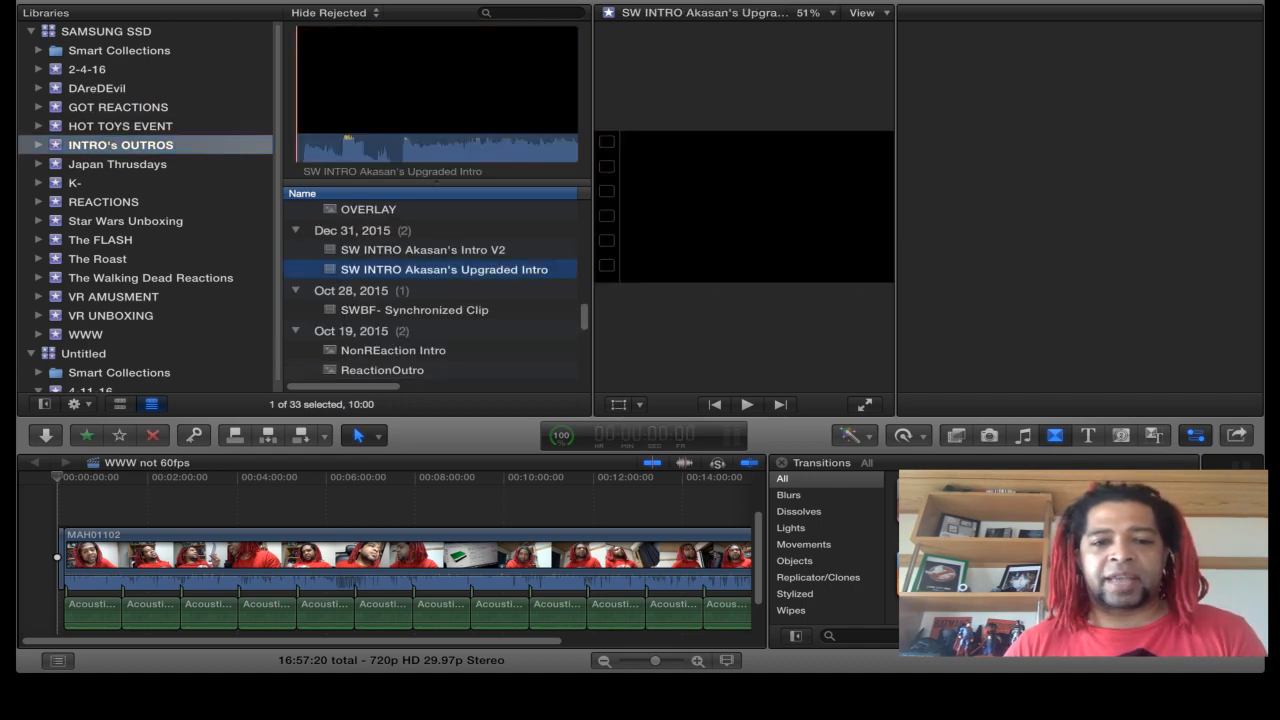
{"action": "left_click", "coordinate": [393, 351]}
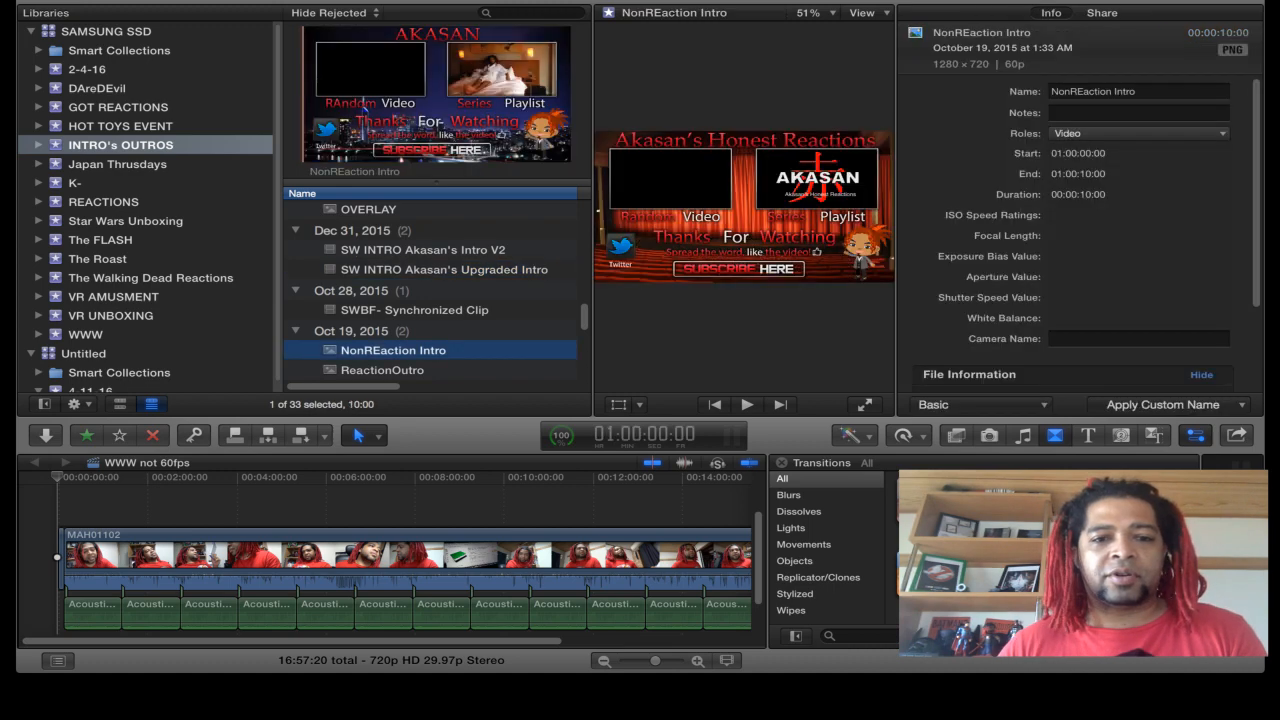
{"action": "key", "text": "Down"}
{"action": "key", "text": "Down"}
{"action": "scroll", "coordinate": [430, 290], "scroll_direction": "down", "scroll_amount": 5}
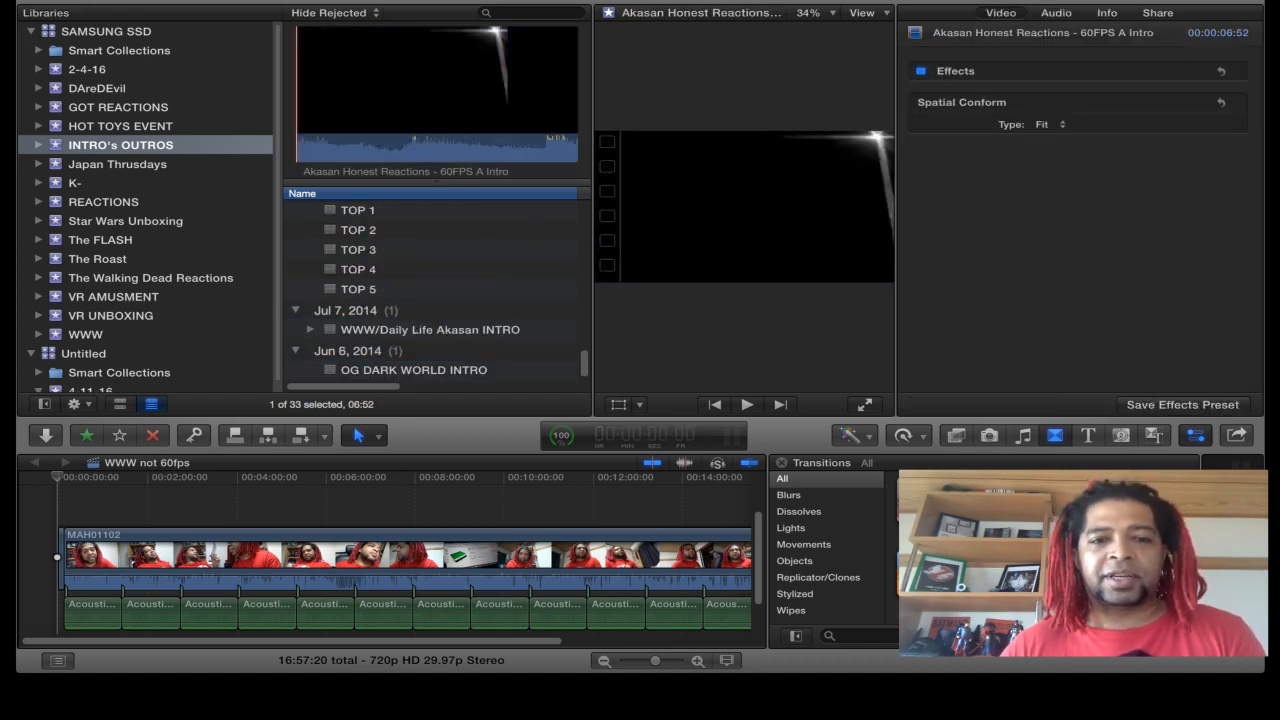
Step: Preview the TOP 1, TOP 4, WWW/Daily Life Akasan INTRO and OG DARK WORLD INTRO clips
{"action": "left_click", "coordinate": [358, 289]}
{"action": "left_click", "coordinate": [358, 210]}
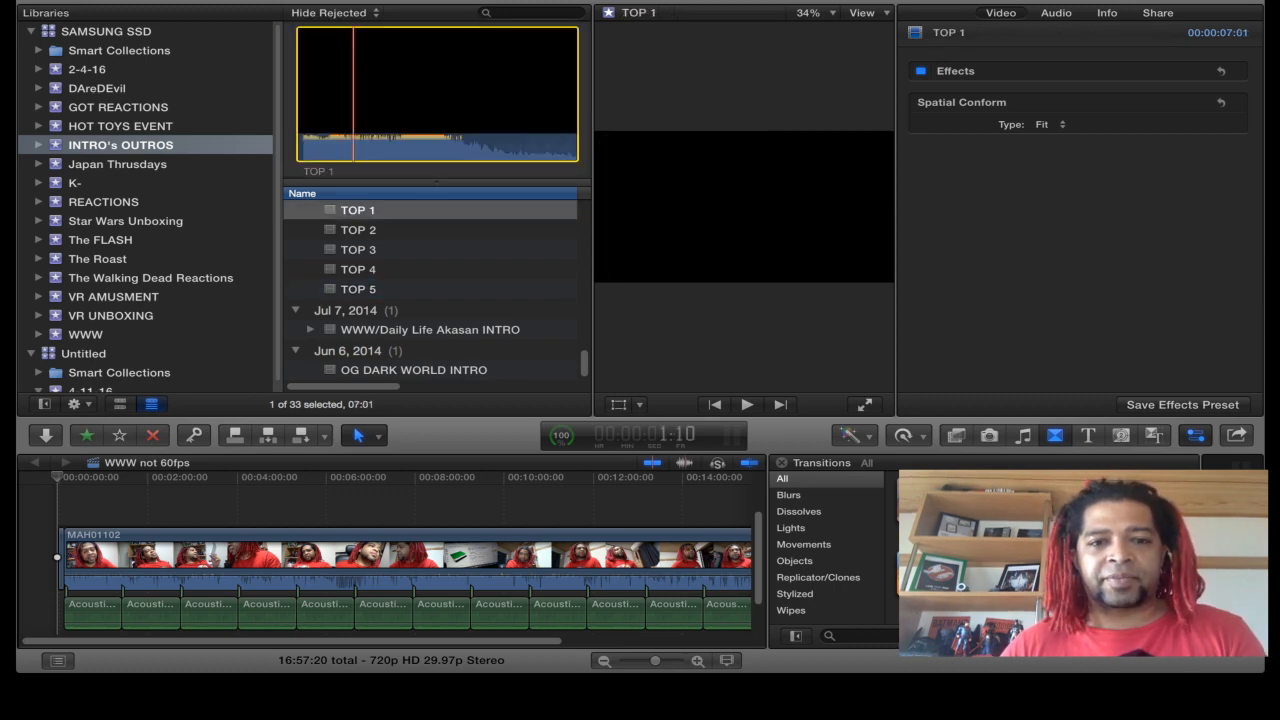
{"action": "key", "text": "space"}
{"action": "left_click", "coordinate": [358, 270]}
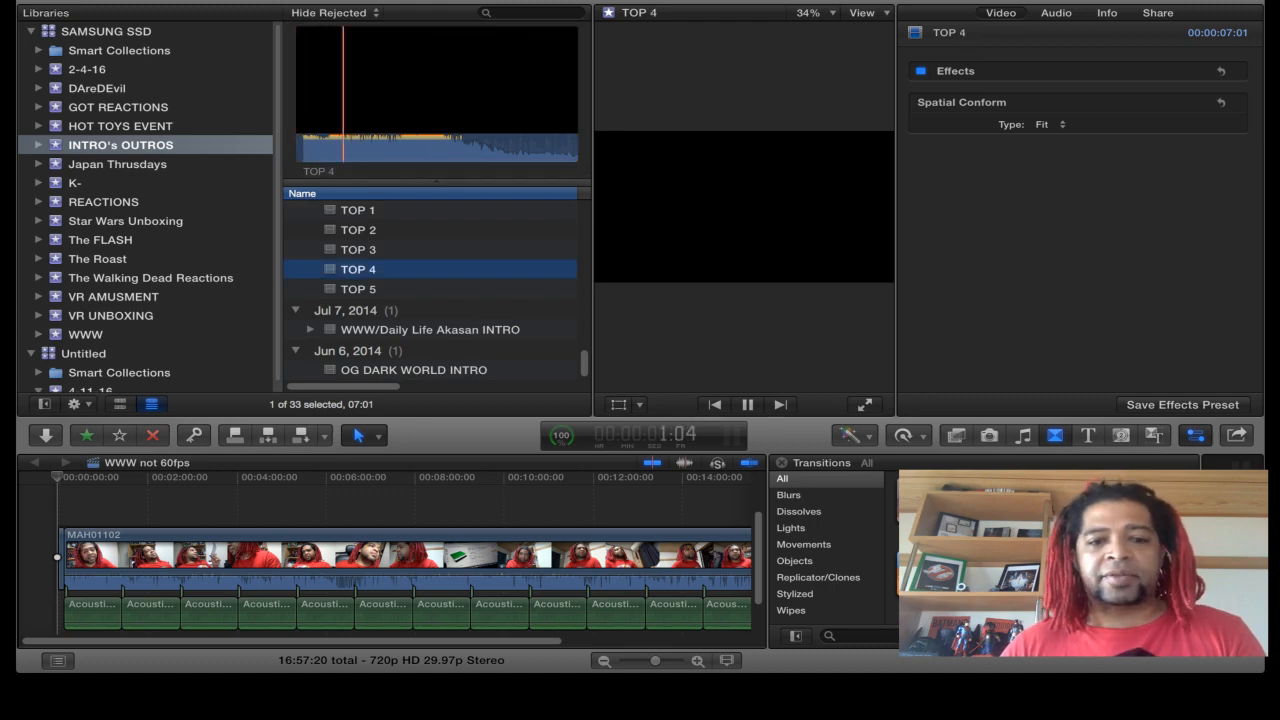
{"action": "key", "text": "space"}
{"action": "left_click", "coordinate": [430, 330]}
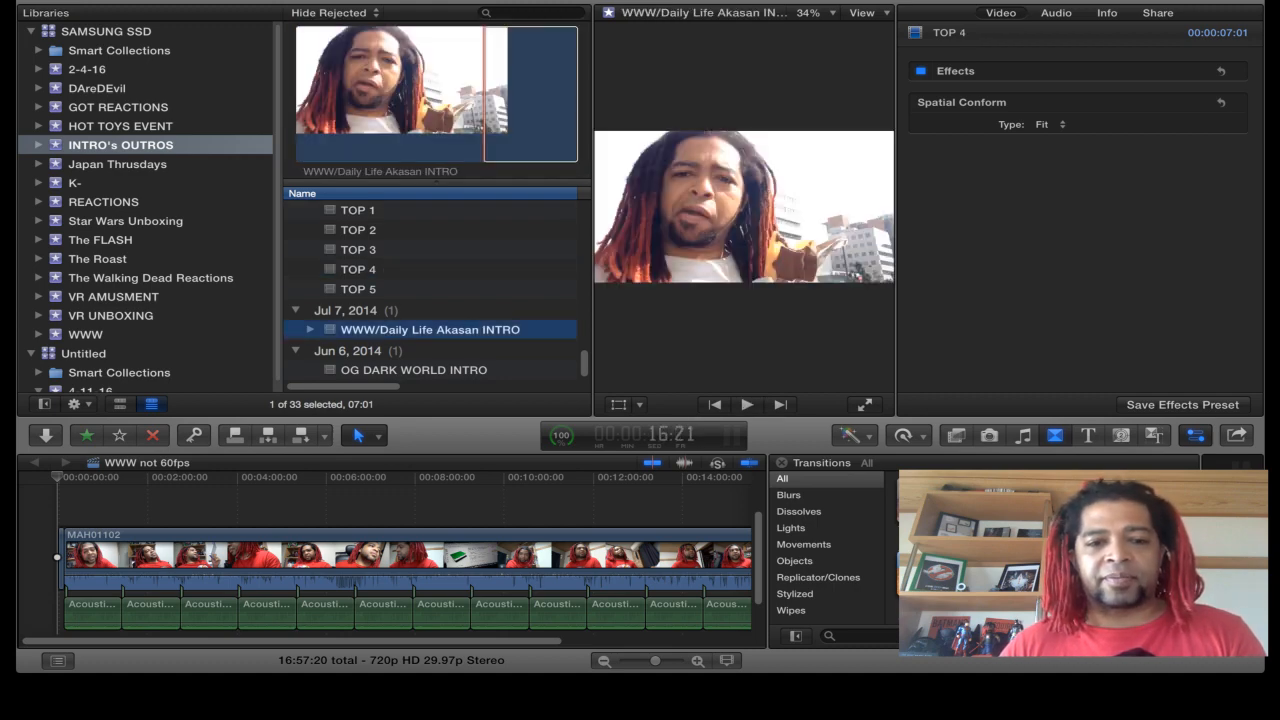
{"action": "left_click", "coordinate": [414, 370]}
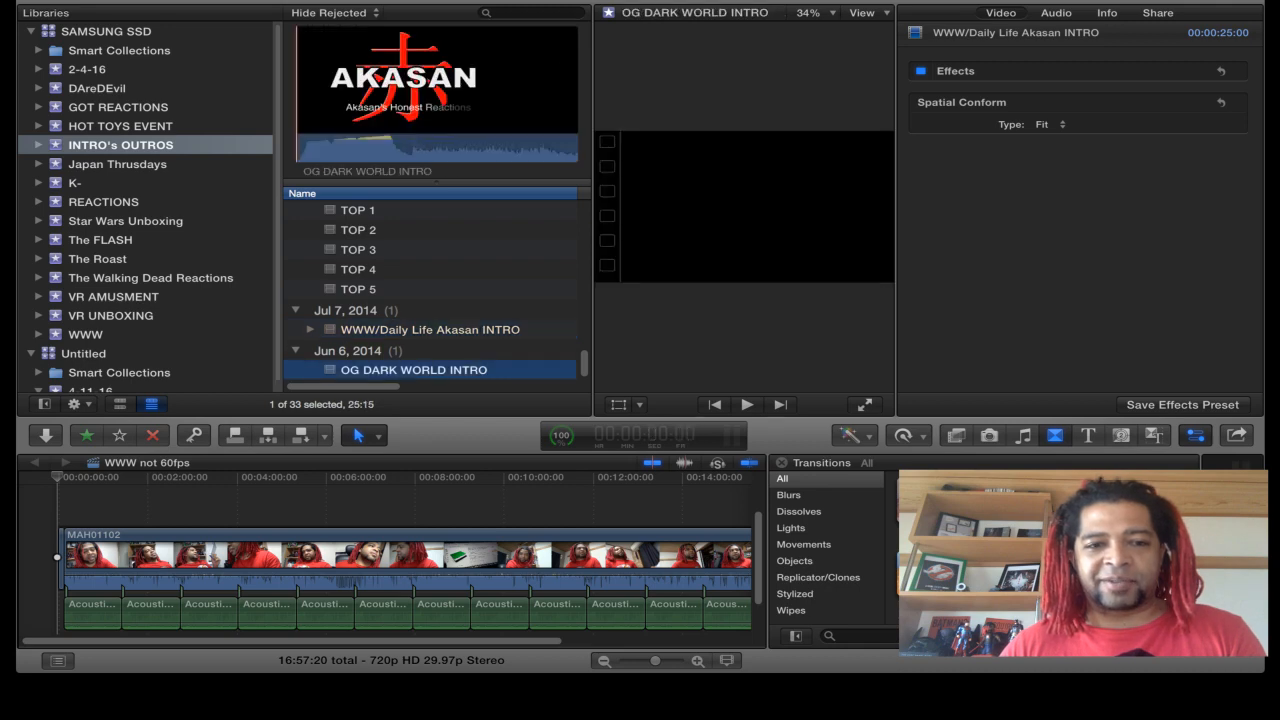
{"action": "key", "text": "space"}
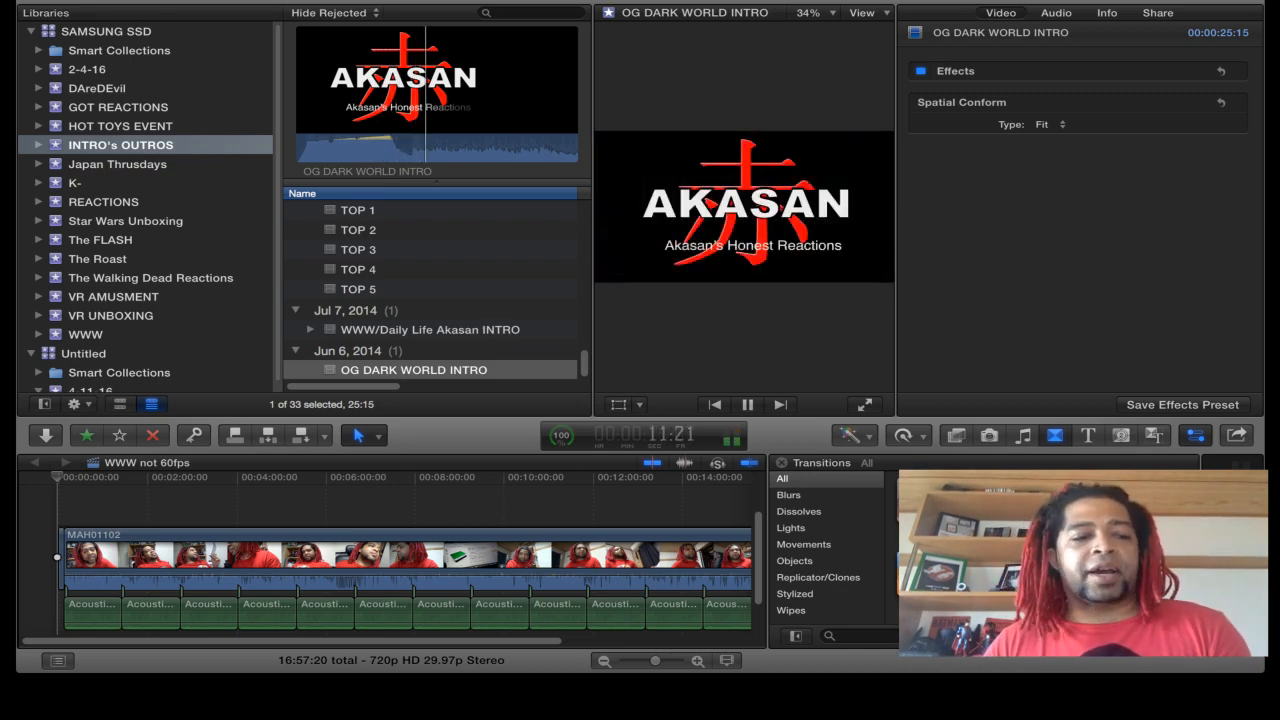
{"action": "left_click", "coordinate": [104, 202]}
{"action": "right_click", "coordinate": [104, 202]}
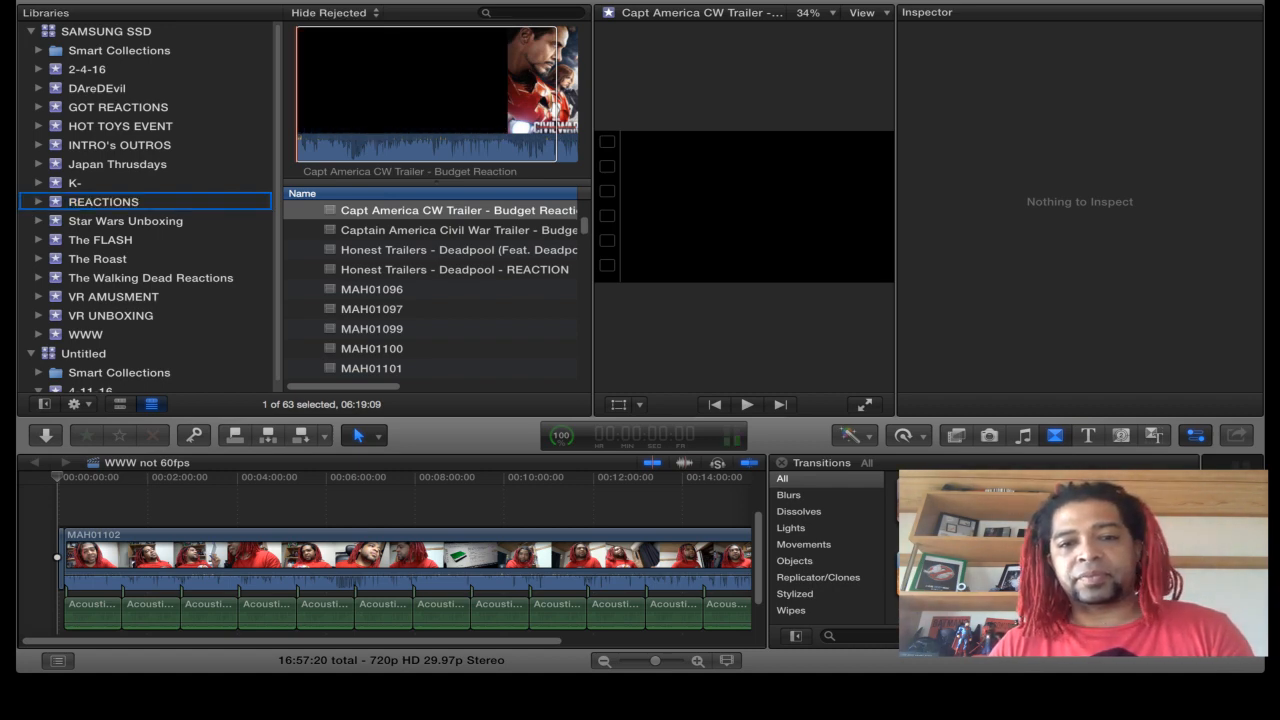
{"action": "left_click", "coordinate": [145, 214]}
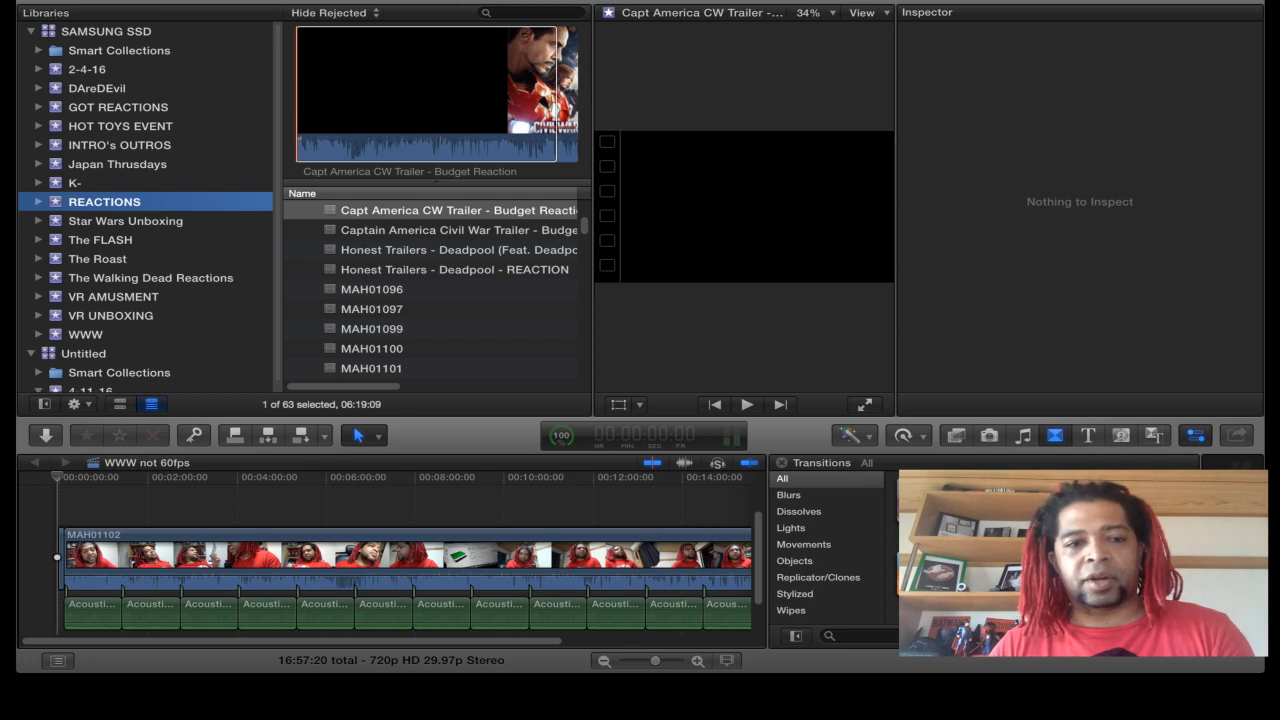
{"action": "key", "text": "Escape"}
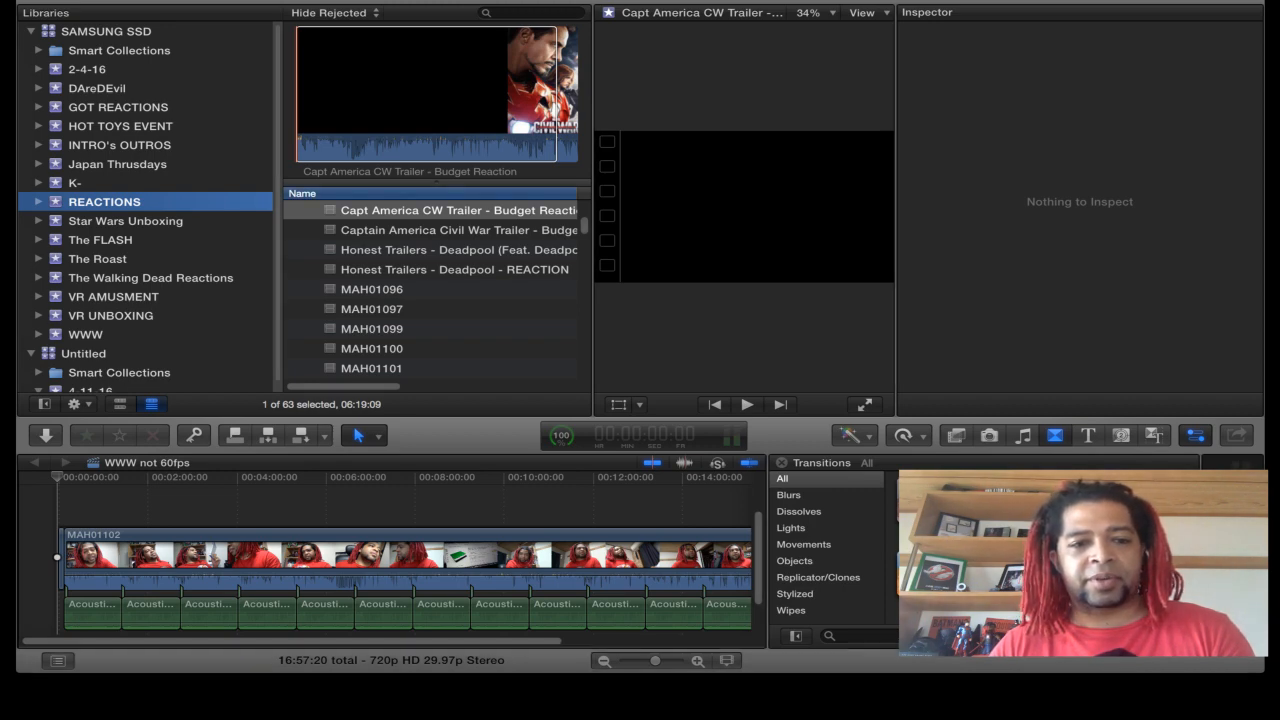
Step: Import the camera clips MAH01104 and MAH01105 into the REACTIONS event
{"action": "right_click", "coordinate": [104, 202]}
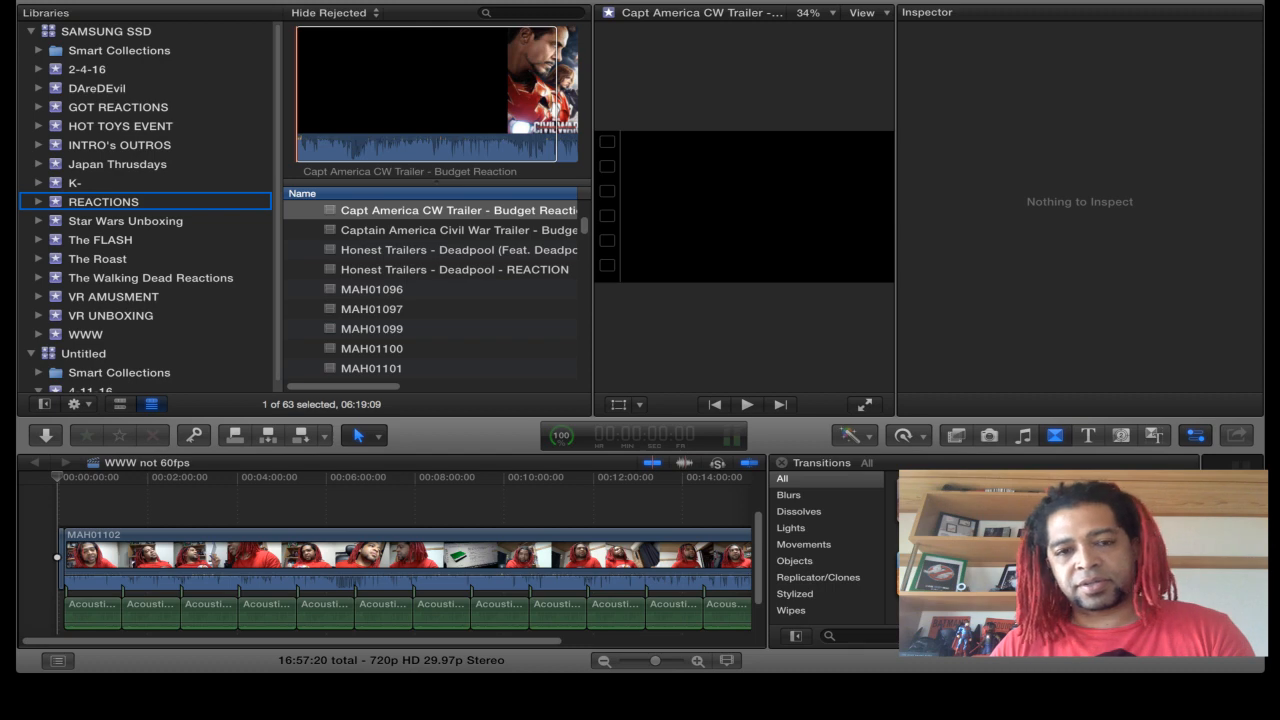
{"action": "left_click", "coordinate": [145, 214]}
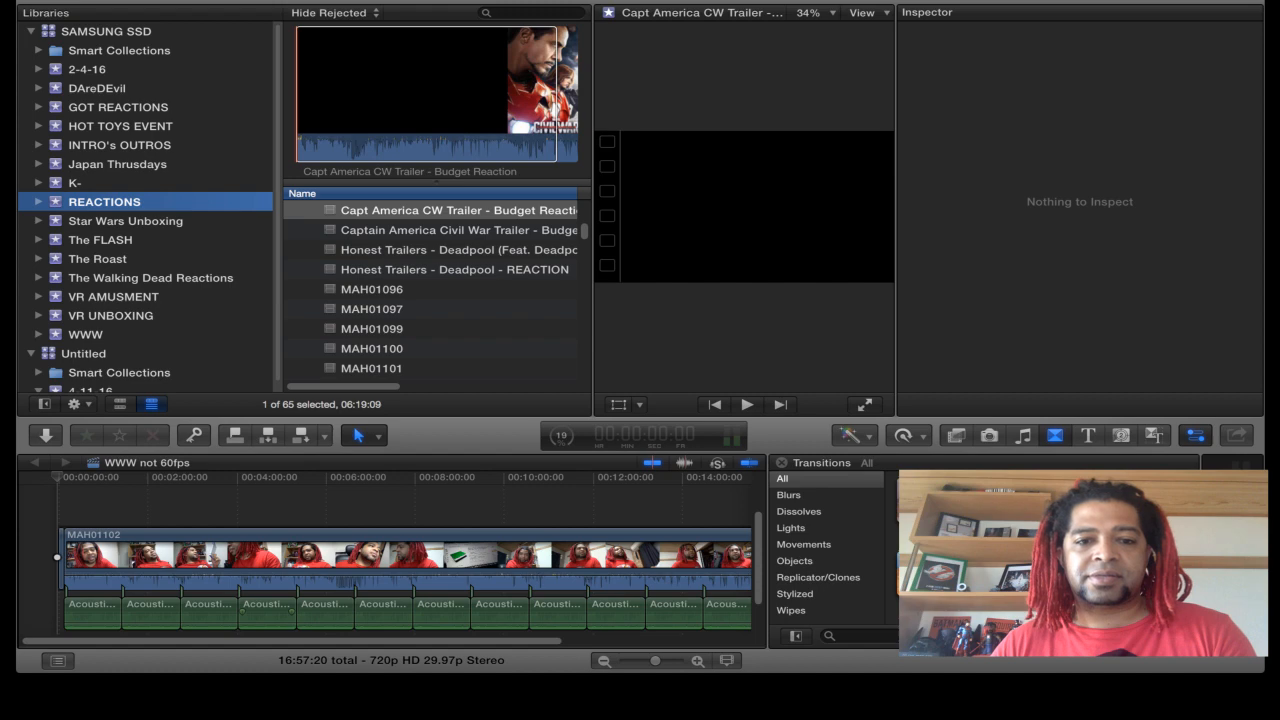
{"action": "scroll", "coordinate": [435, 290], "scroll_direction": "up", "scroll_amount": 10}
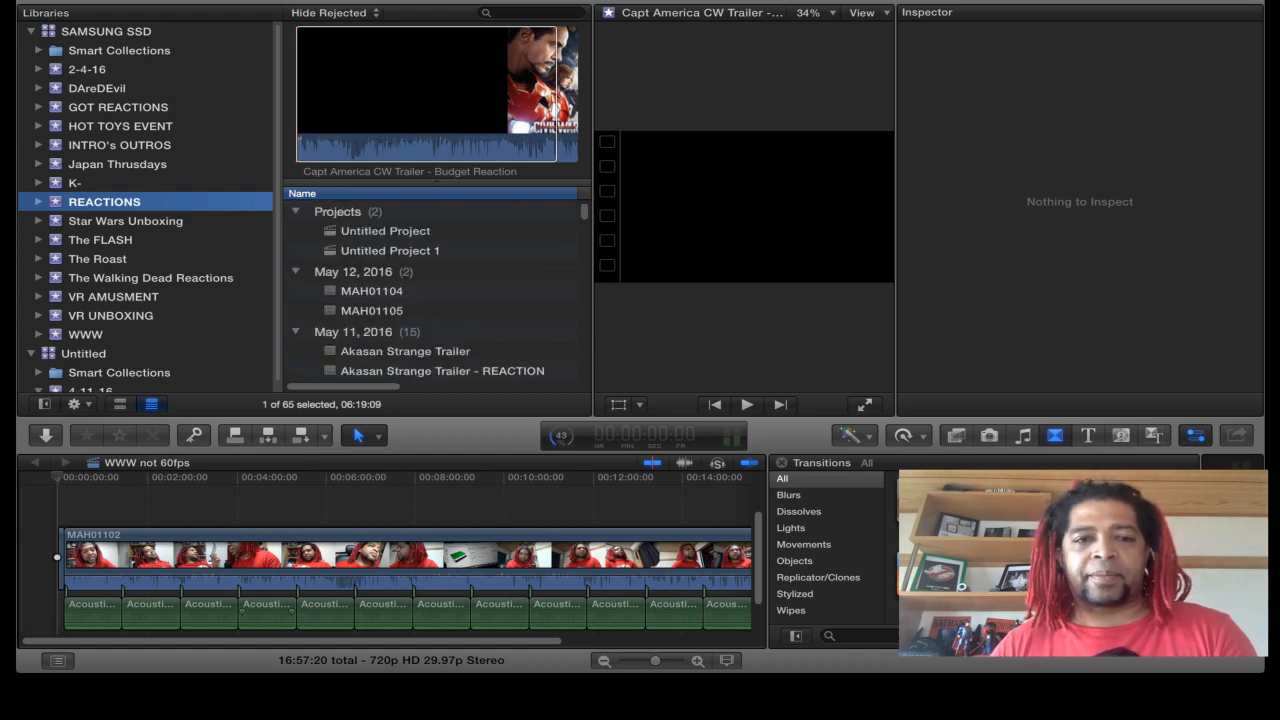
Step: Play the imported clip MAH01104 from about 47 seconds in to check its footage
{"action": "left_click", "coordinate": [372, 291]}
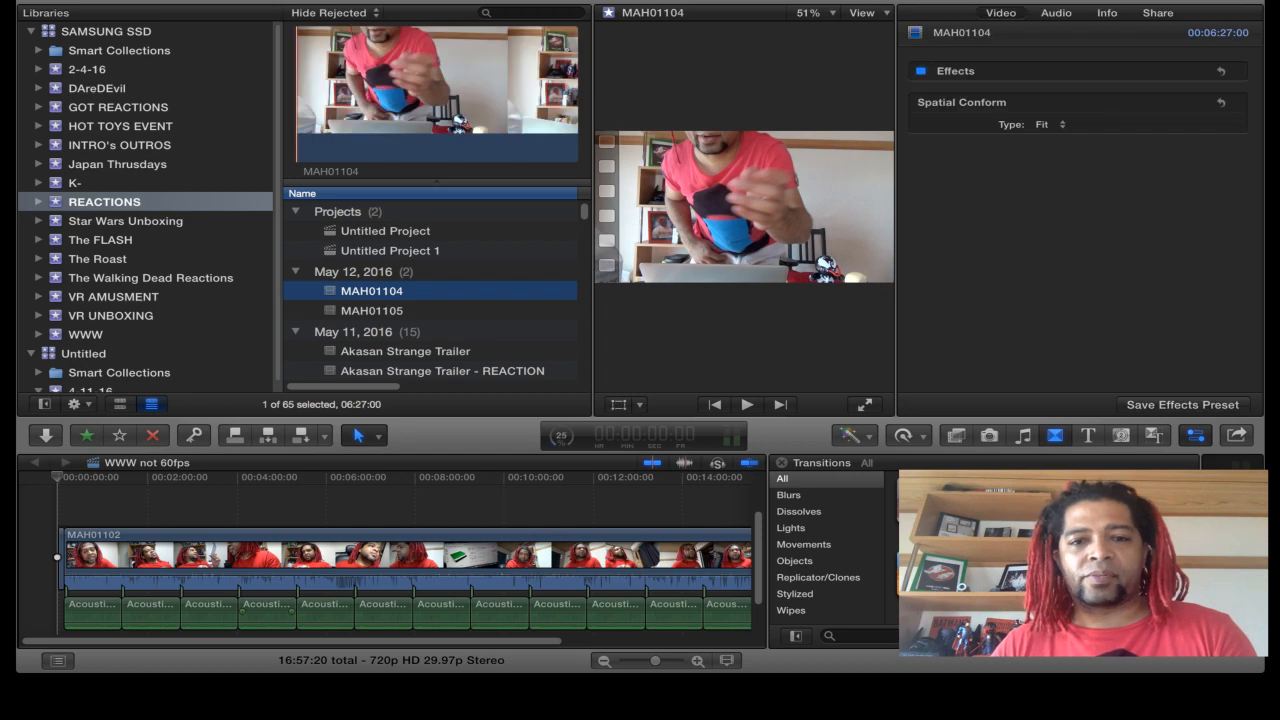
{"action": "left_click", "coordinate": [331, 96]}
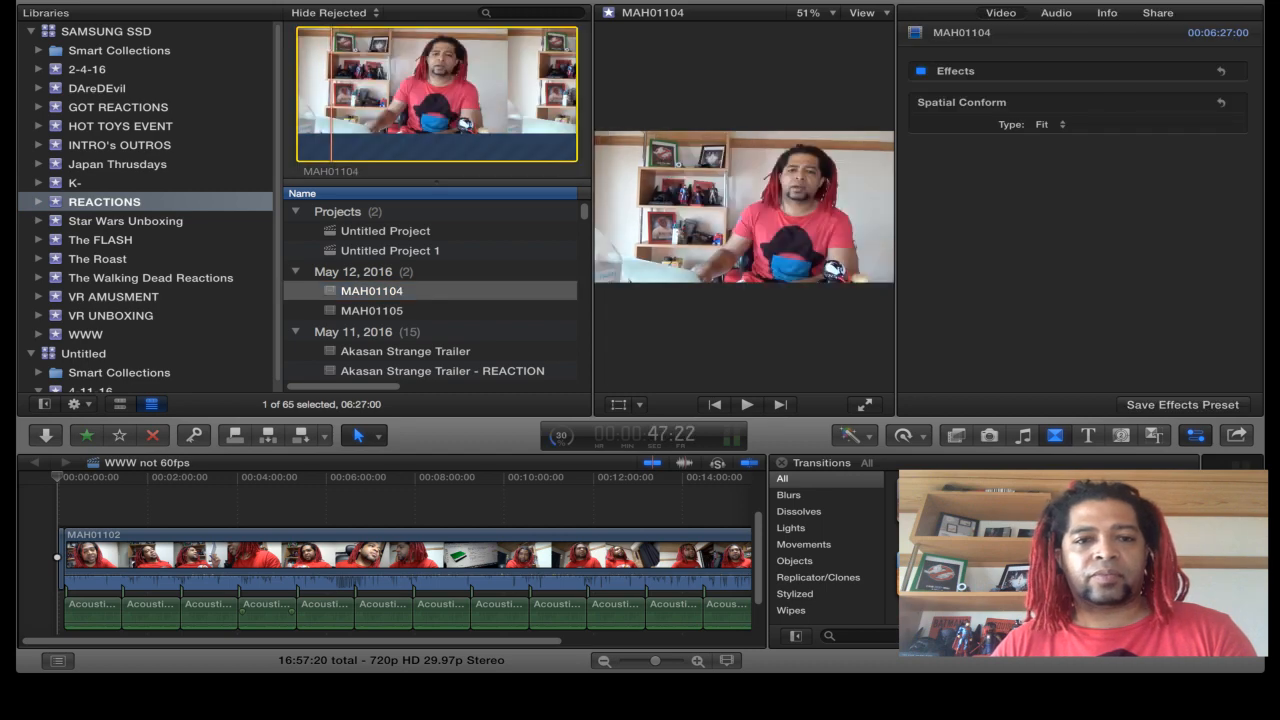
{"action": "key", "text": "space"}
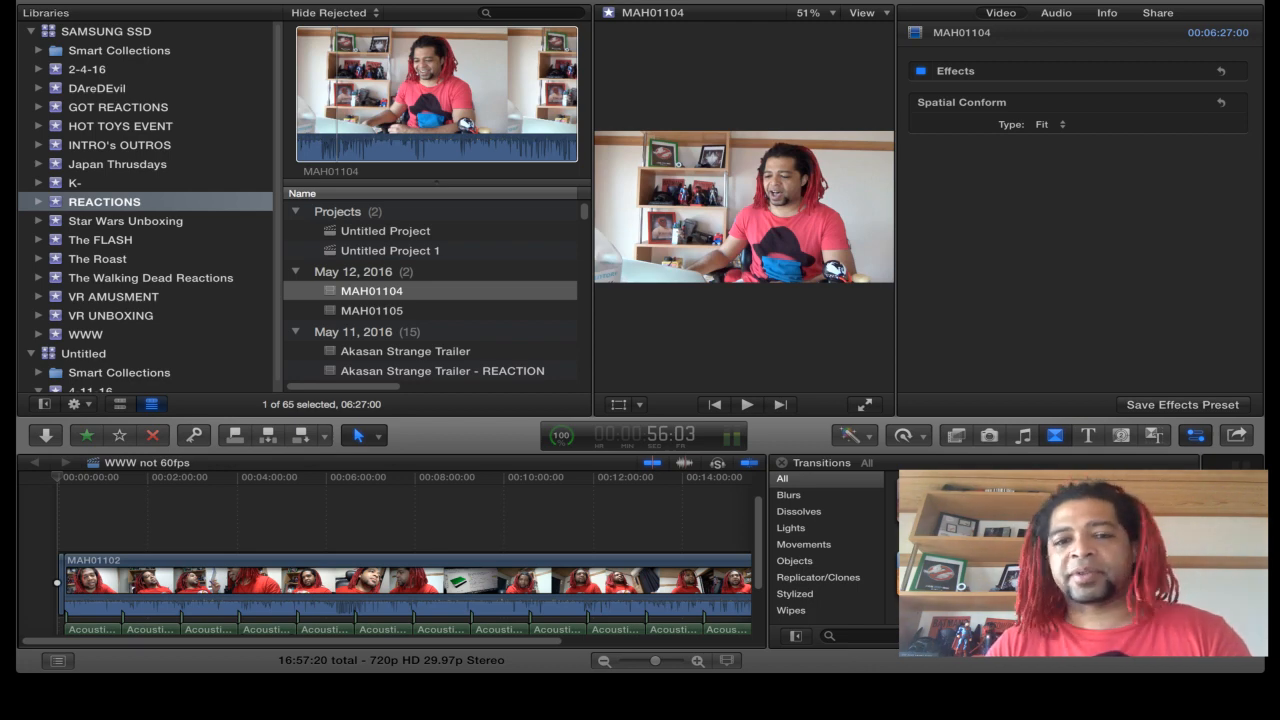
Step: Add the Assassins Creed trailer and the Captain America Civil War Supercut to the REACTIONS event
{"action": "left_click_drag", "start_coordinate": [372, 291], "coordinate": [390, 300]}
{"action": "scroll", "coordinate": [430, 300], "scroll_direction": "down", "scroll_amount": 10}
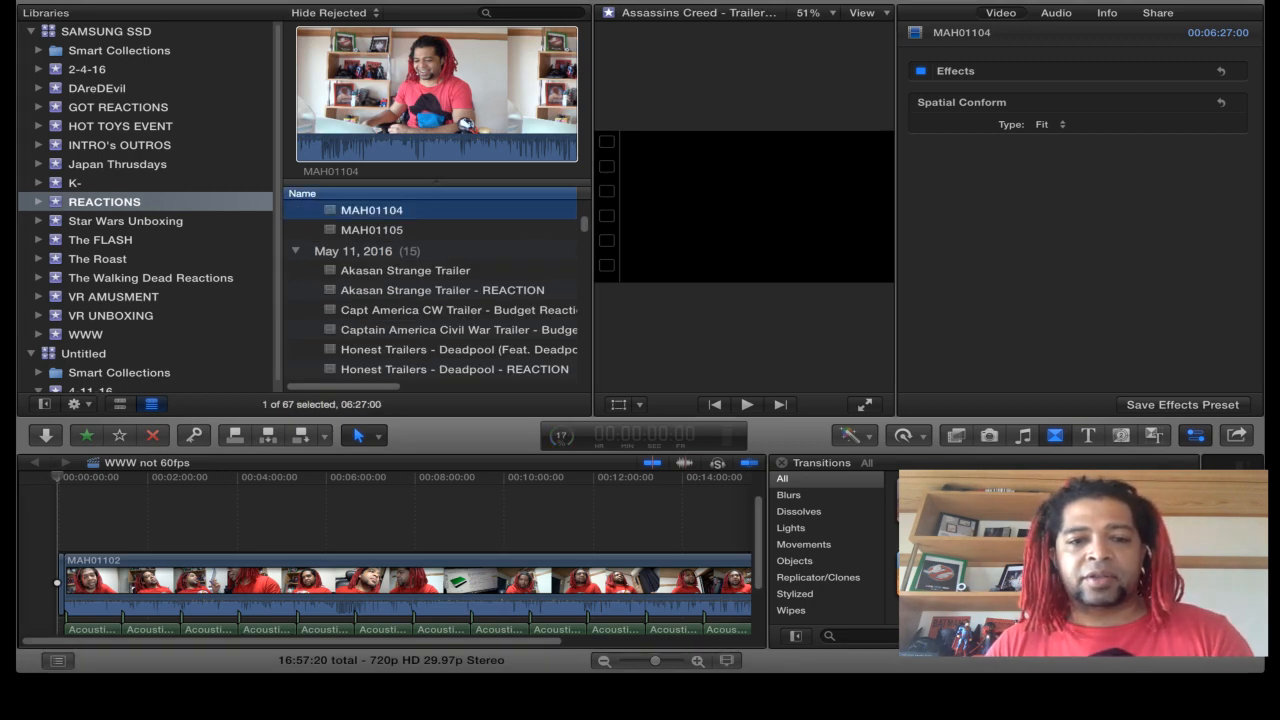
{"action": "scroll", "coordinate": [430, 290], "scroll_direction": "up", "scroll_amount": 3}
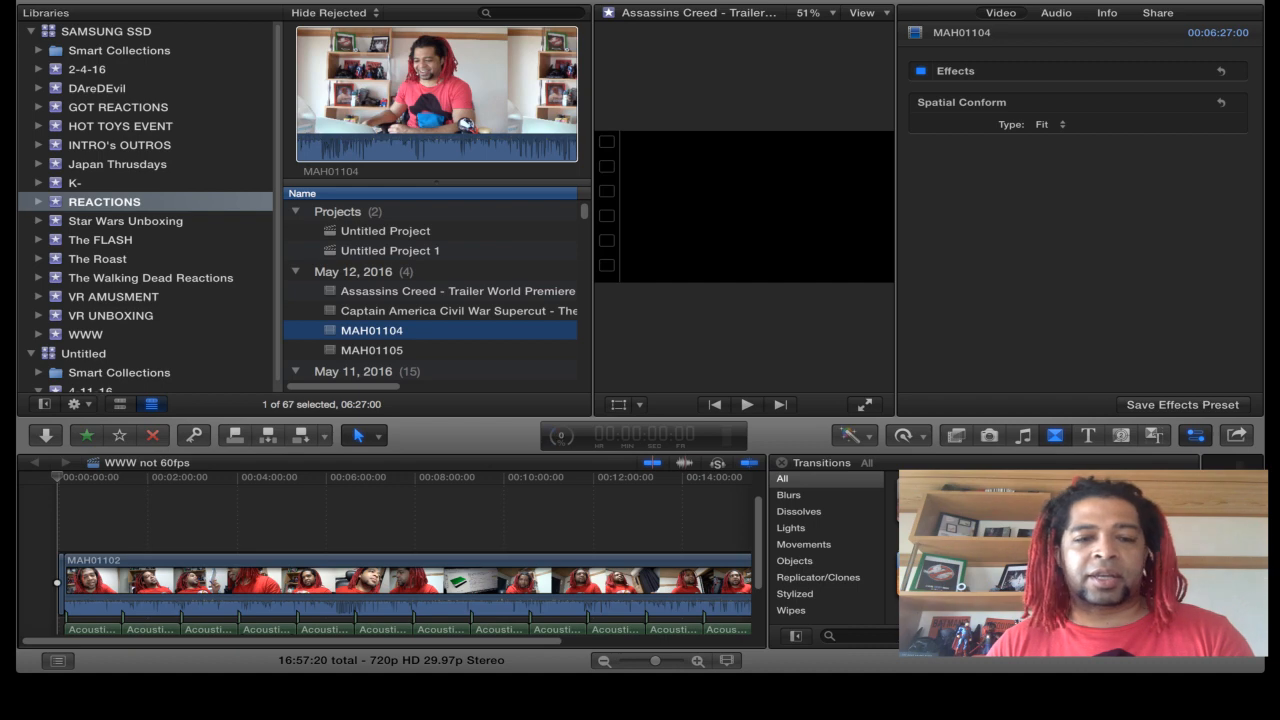
Step: Select the Assassins Creed trailer together with the reaction clip MAH01104
{"action": "left_click", "coordinate": [440, 291]}
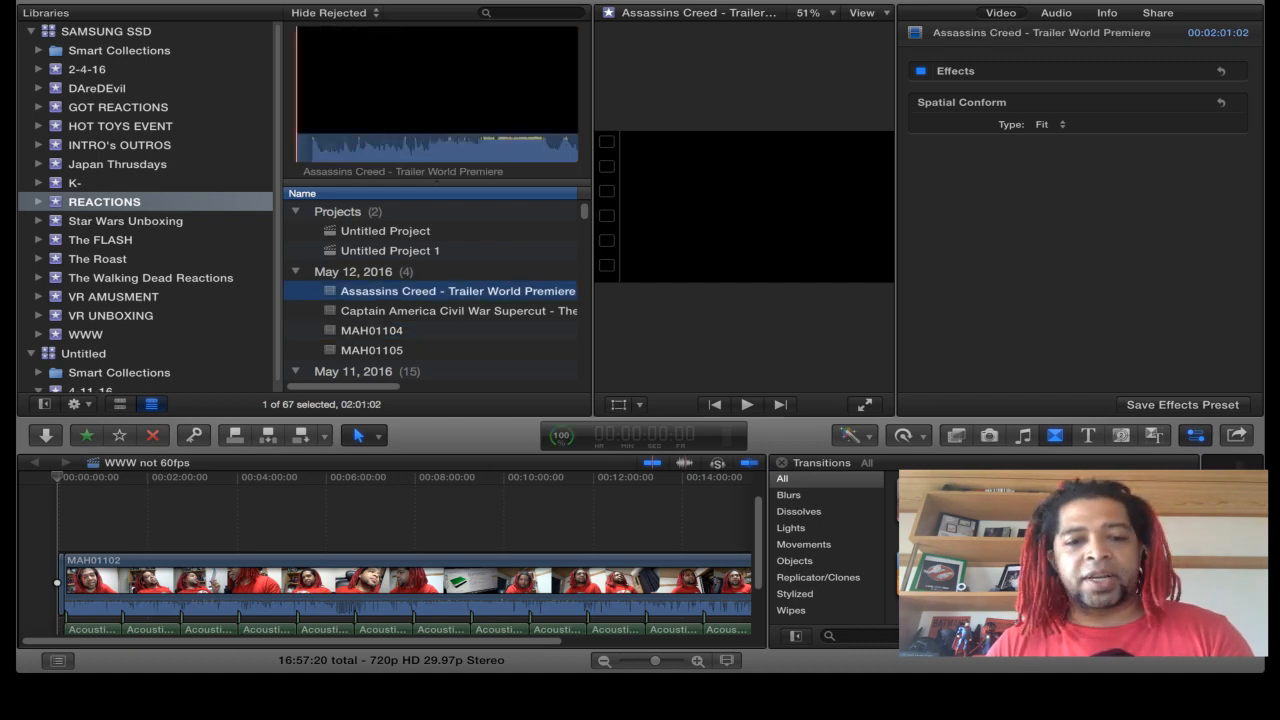
{"action": "scroll", "coordinate": [430, 290], "scroll_direction": "down", "scroll_amount": 3}
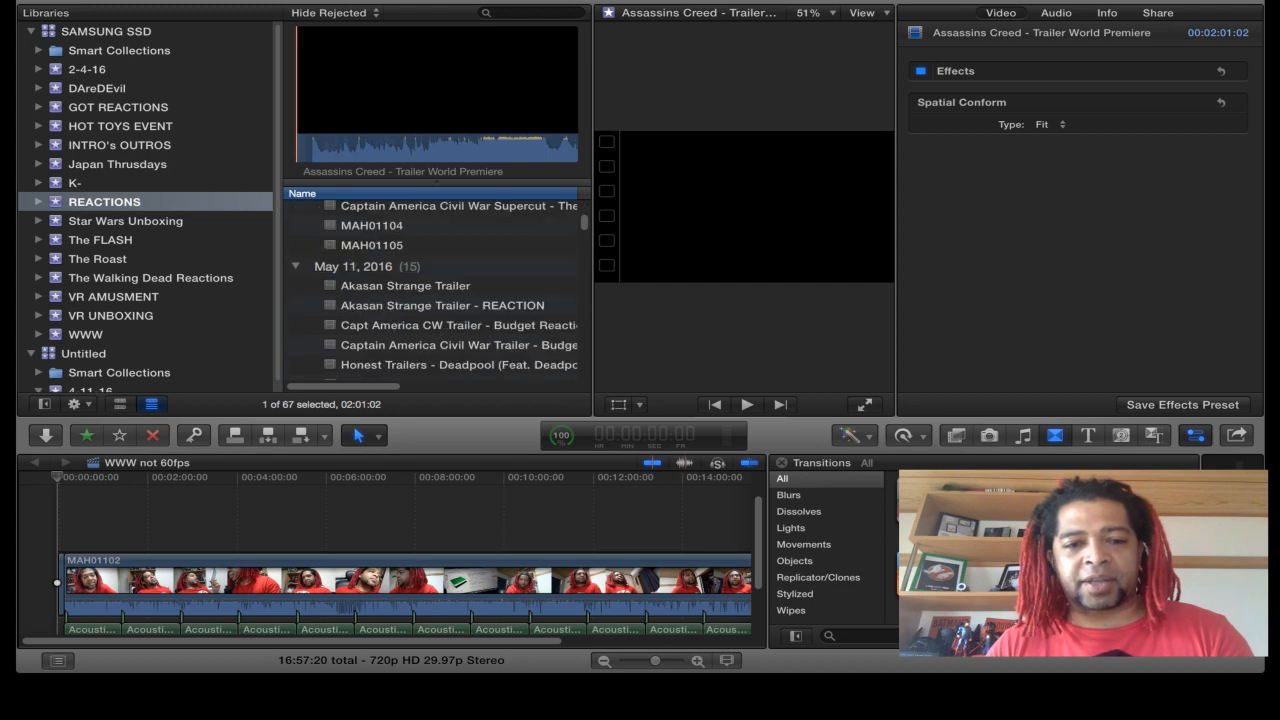
{"action": "scroll", "coordinate": [430, 290], "scroll_direction": "up", "scroll_amount": 1}
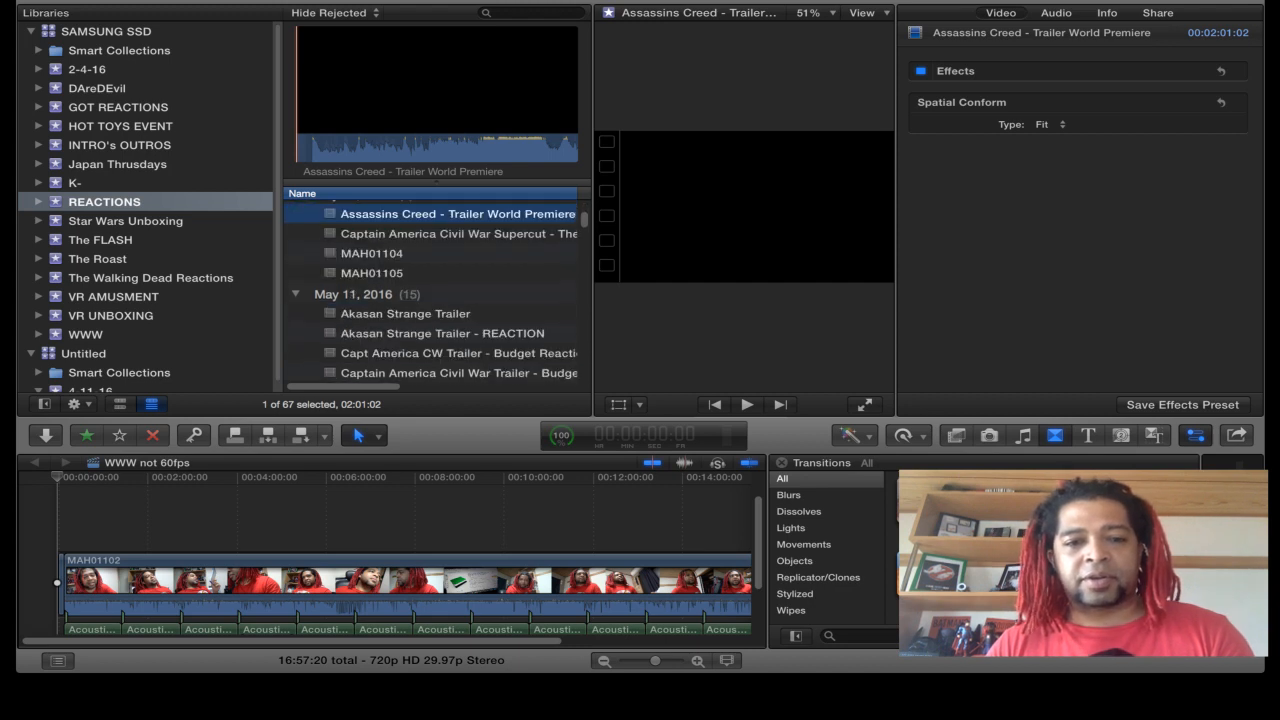
{"action": "left_click", "coordinate": [372, 254], "text": "super"}
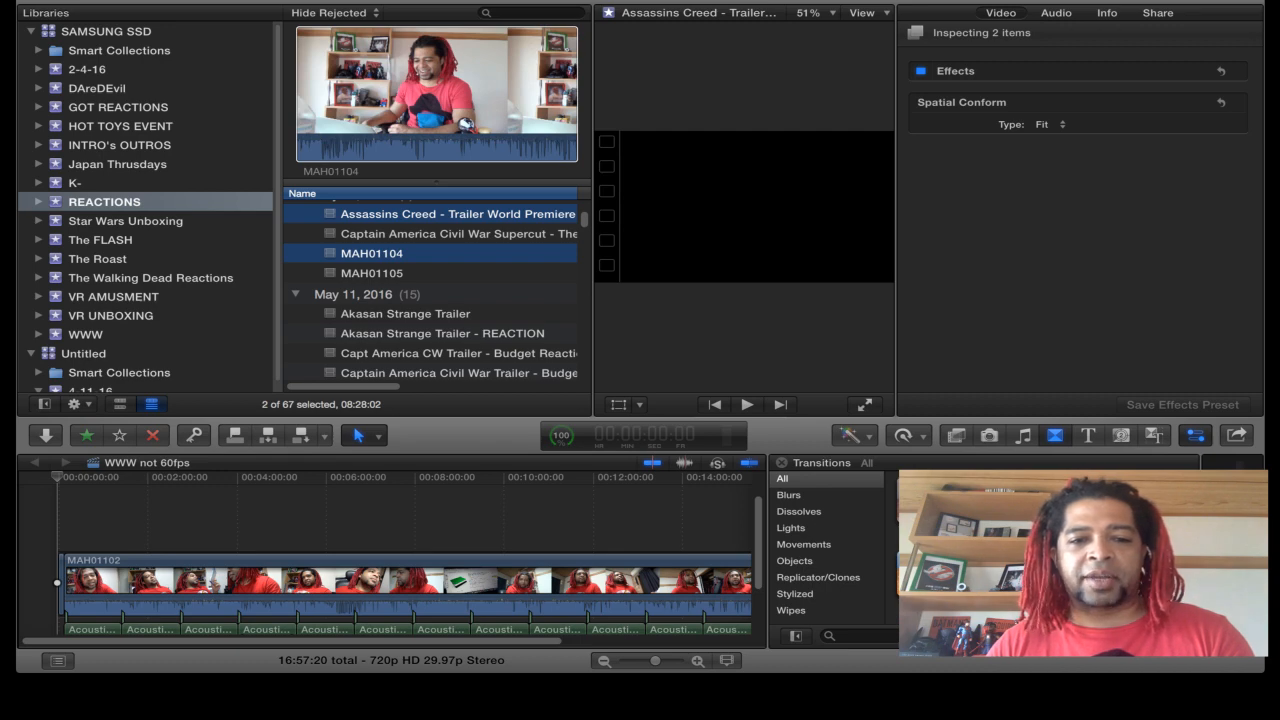
Step: Open the clip MAH01104 on its own in the timeline
{"action": "left_click", "coordinate": [372, 273]}
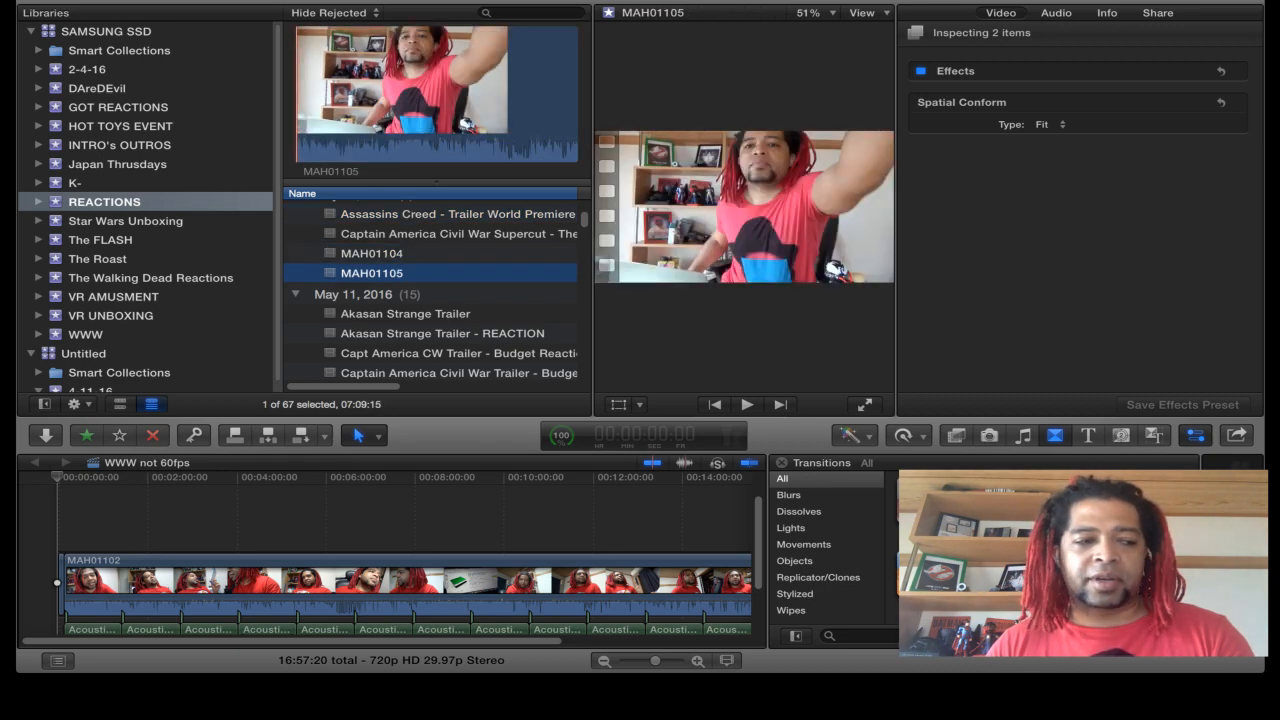
{"action": "left_click", "coordinate": [372, 254]}
{"action": "right_click", "coordinate": [372, 254]}
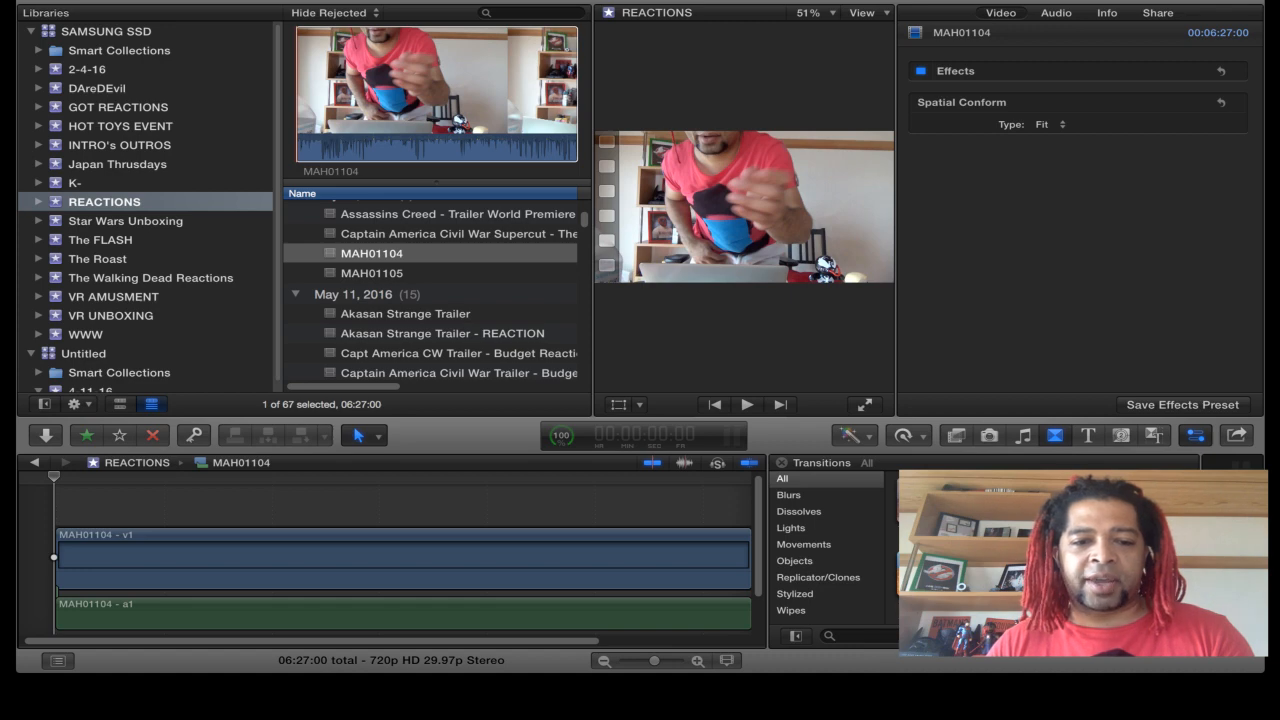
Step: Play the reaction clip MAH01104 in the timeline from about 35 seconds to find where the trailer begins
{"action": "left_click_drag", "start_coordinate": [412, 522], "coordinate": [440, 601]}
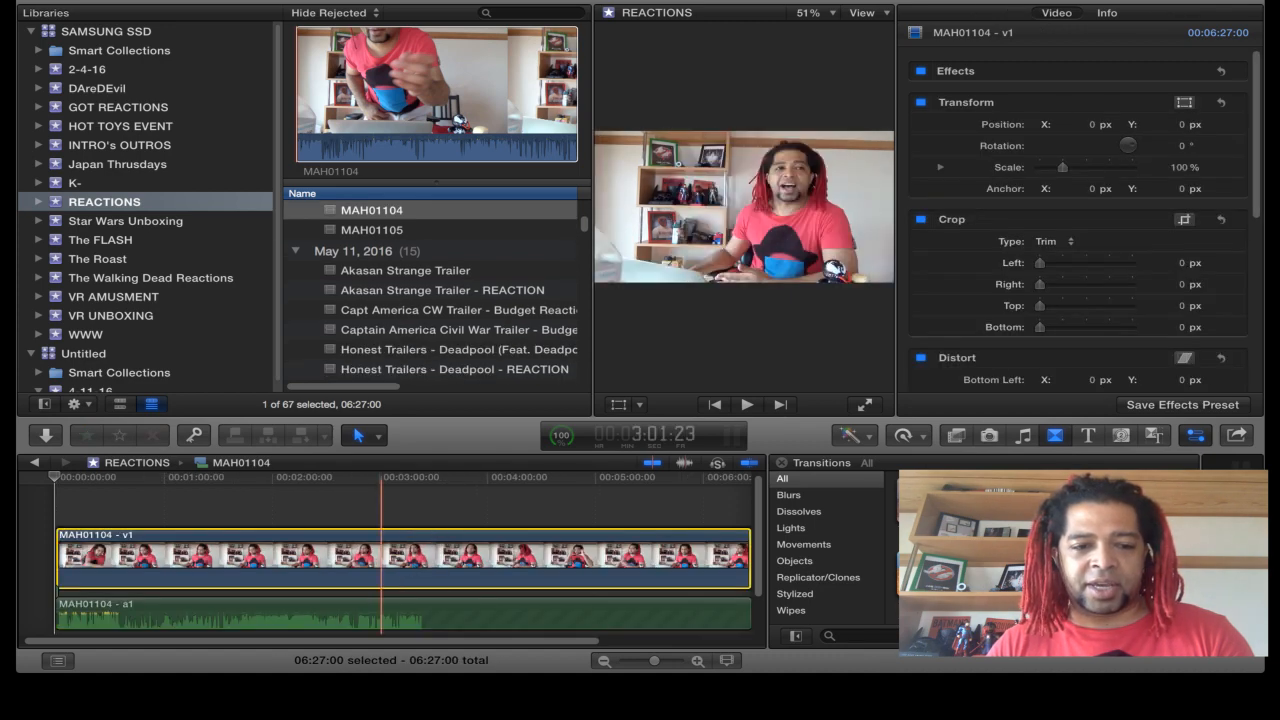
{"action": "left_click", "coordinate": [292, 506]}
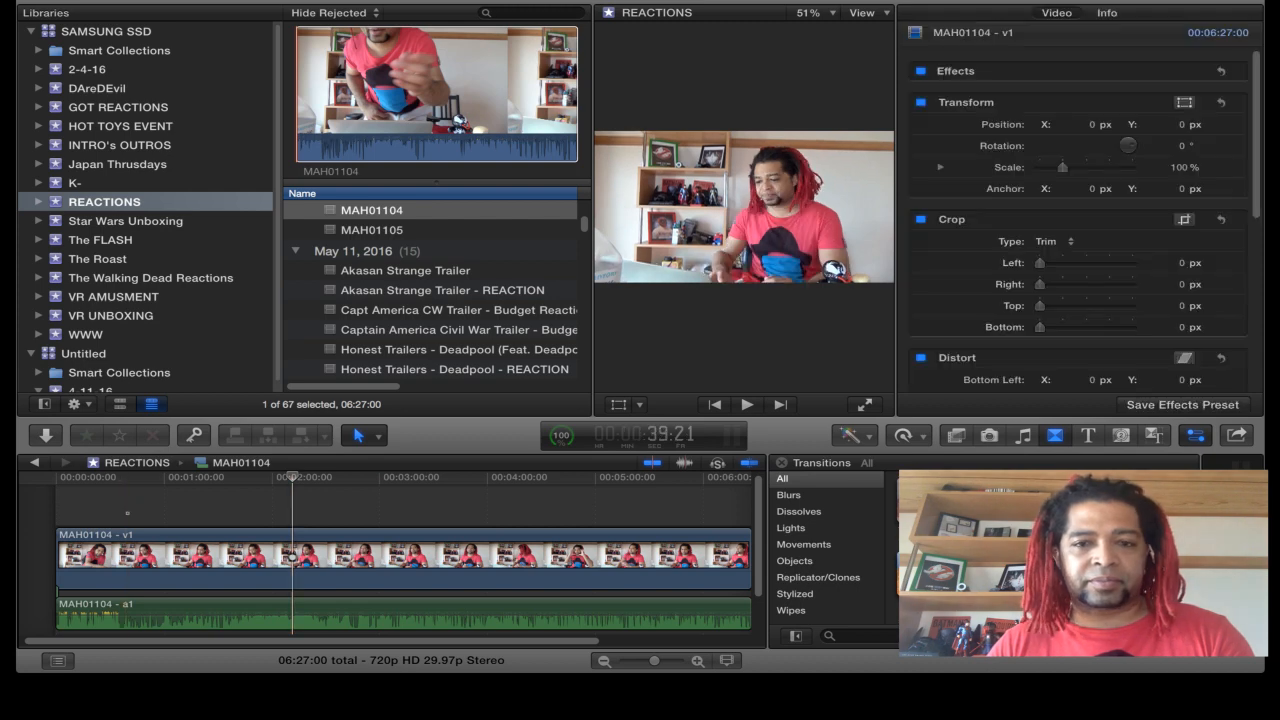
{"action": "left_click", "coordinate": [126, 514]}
{"action": "key", "text": "space"}
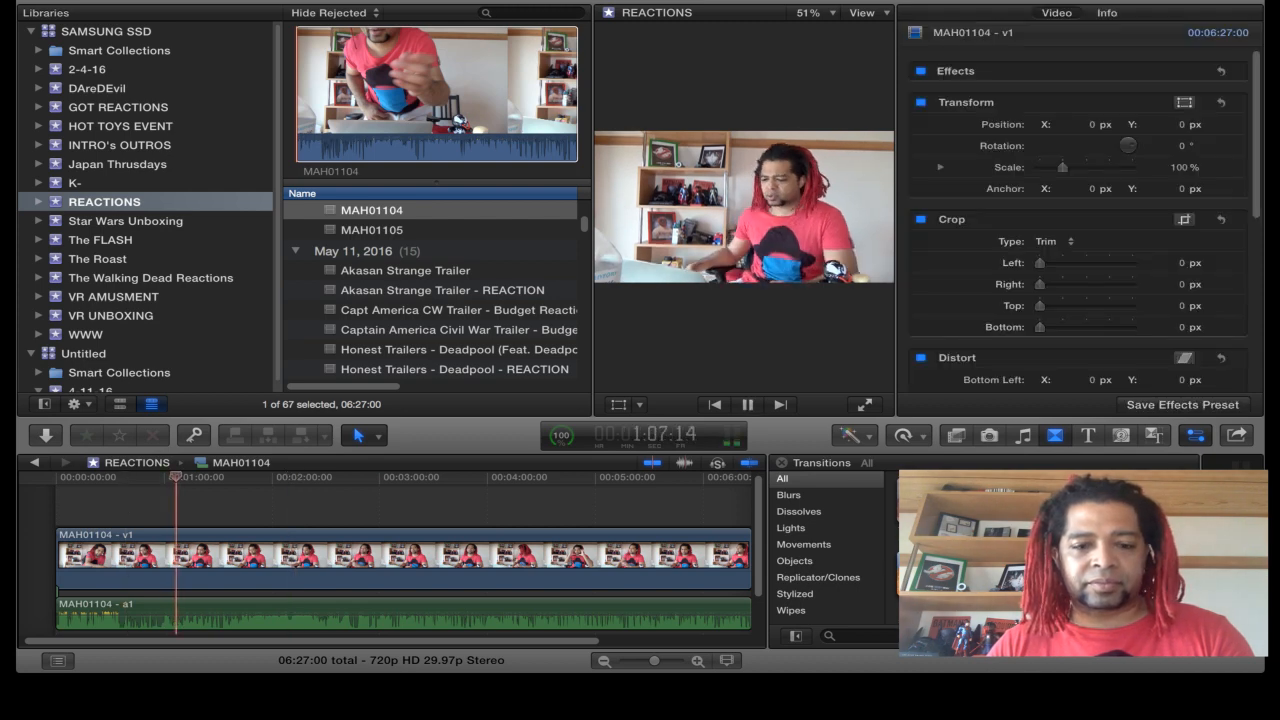
{"action": "left_click", "coordinate": [118, 508]}
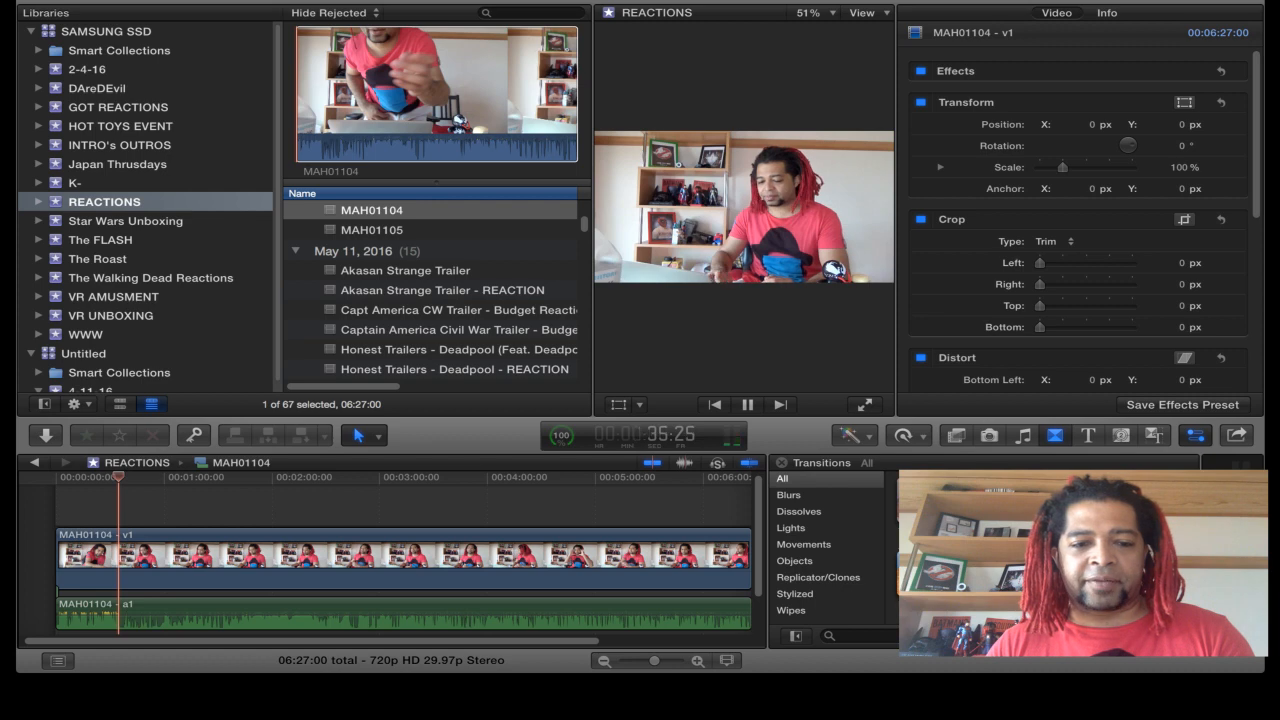
{"action": "key", "text": "super+equal"}
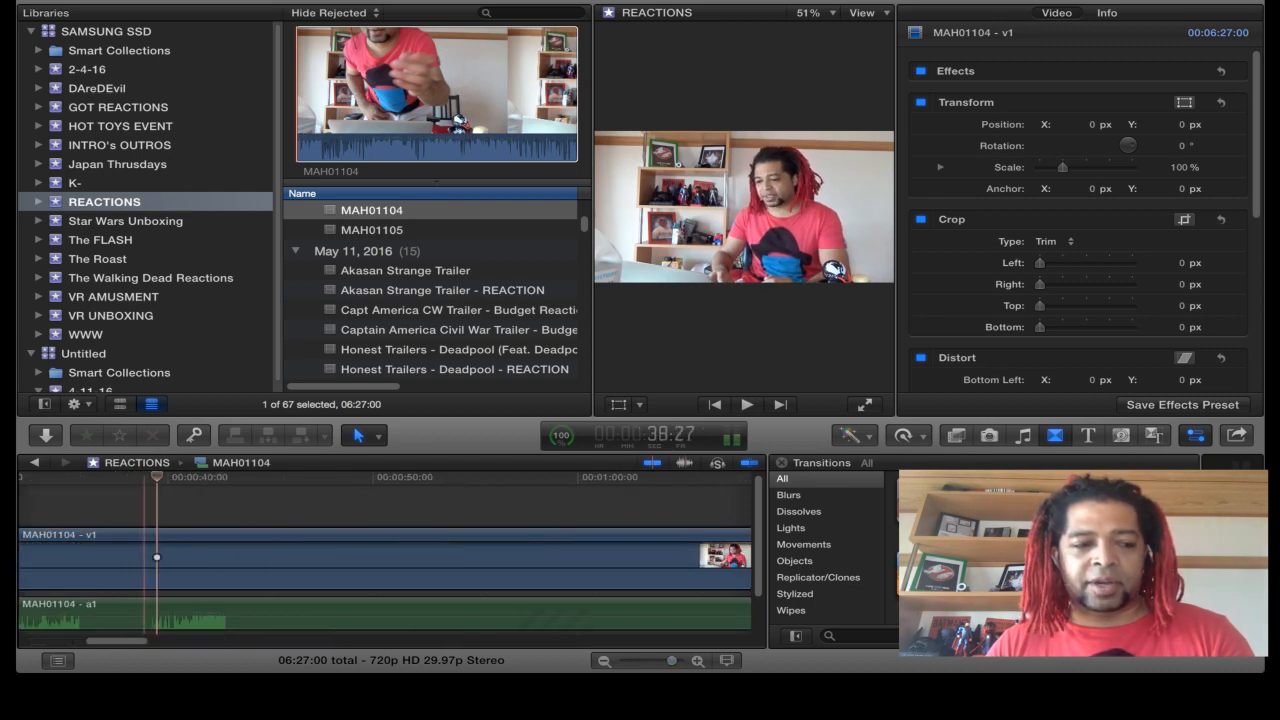
{"action": "key", "text": "super+equal"}
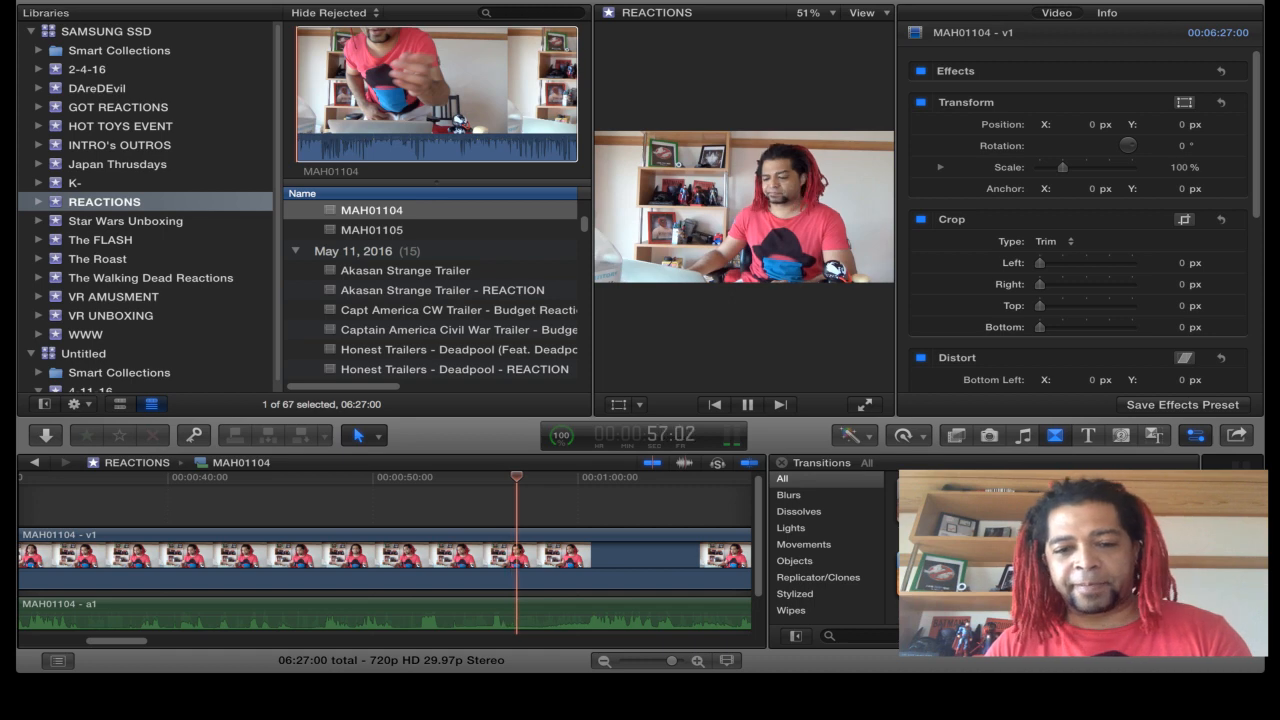
{"action": "key", "text": "space"}
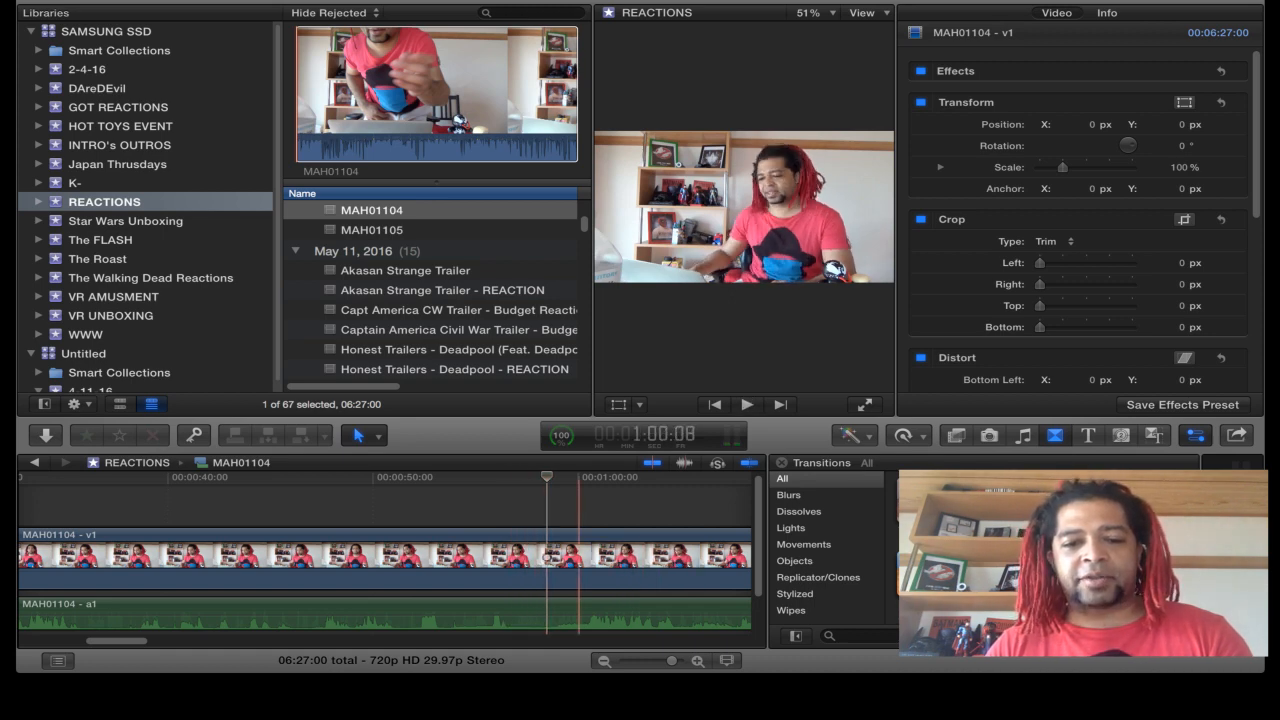
Step: Connect the Assassins Creed trailer above the reaction clip MAH01104, starting at about 53 seconds
{"action": "scroll", "coordinate": [579, 560], "scroll_direction": "down", "scroll_amount": 1}
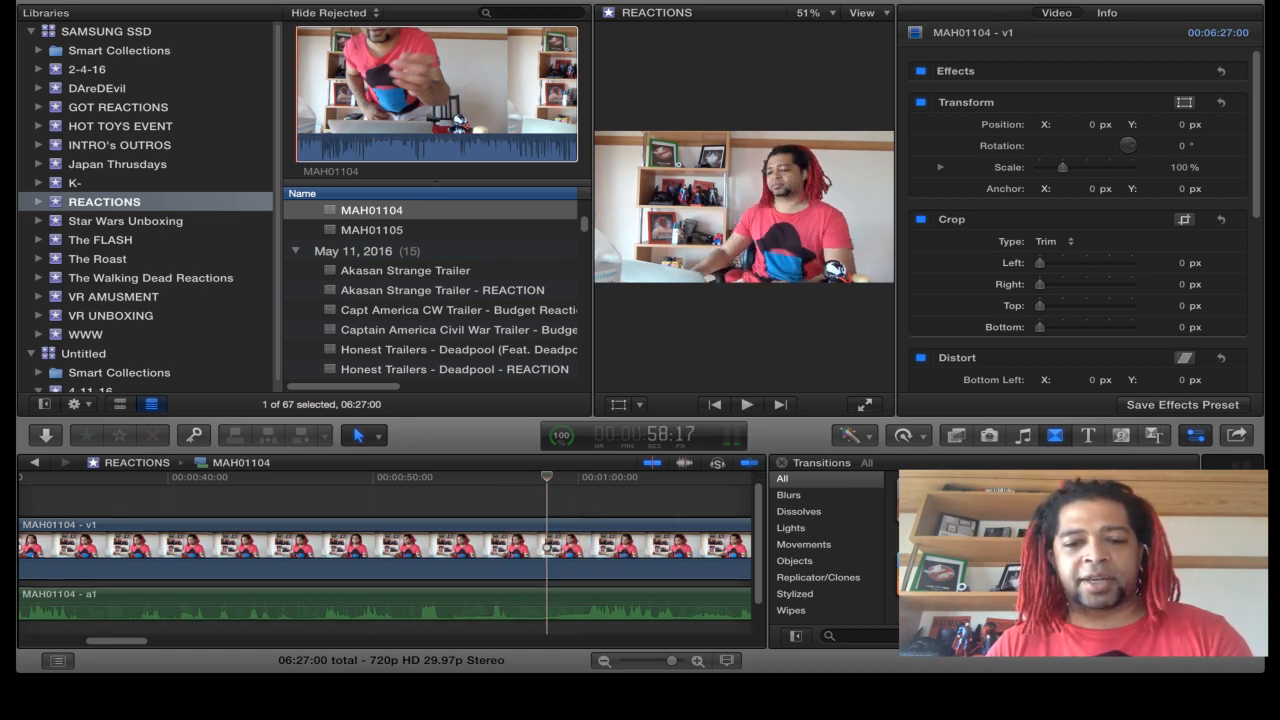
{"action": "key", "text": "super+minus"}
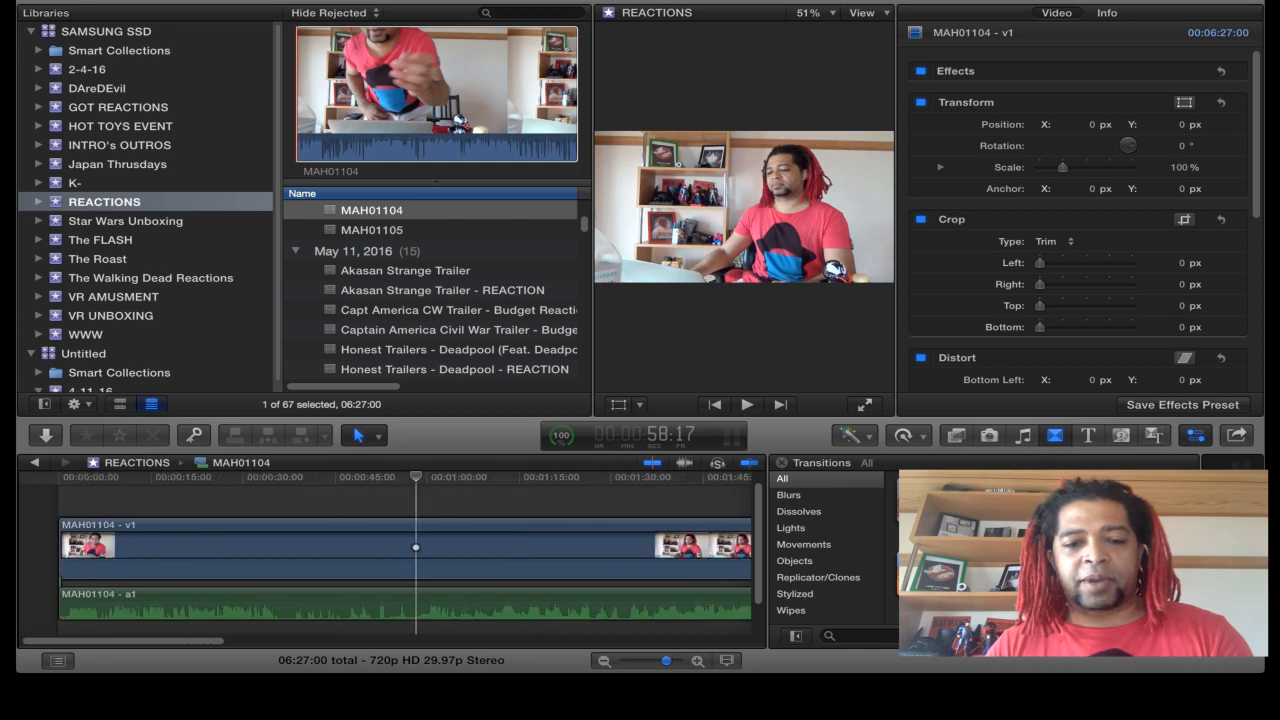
{"action": "key", "text": "super+equal"}
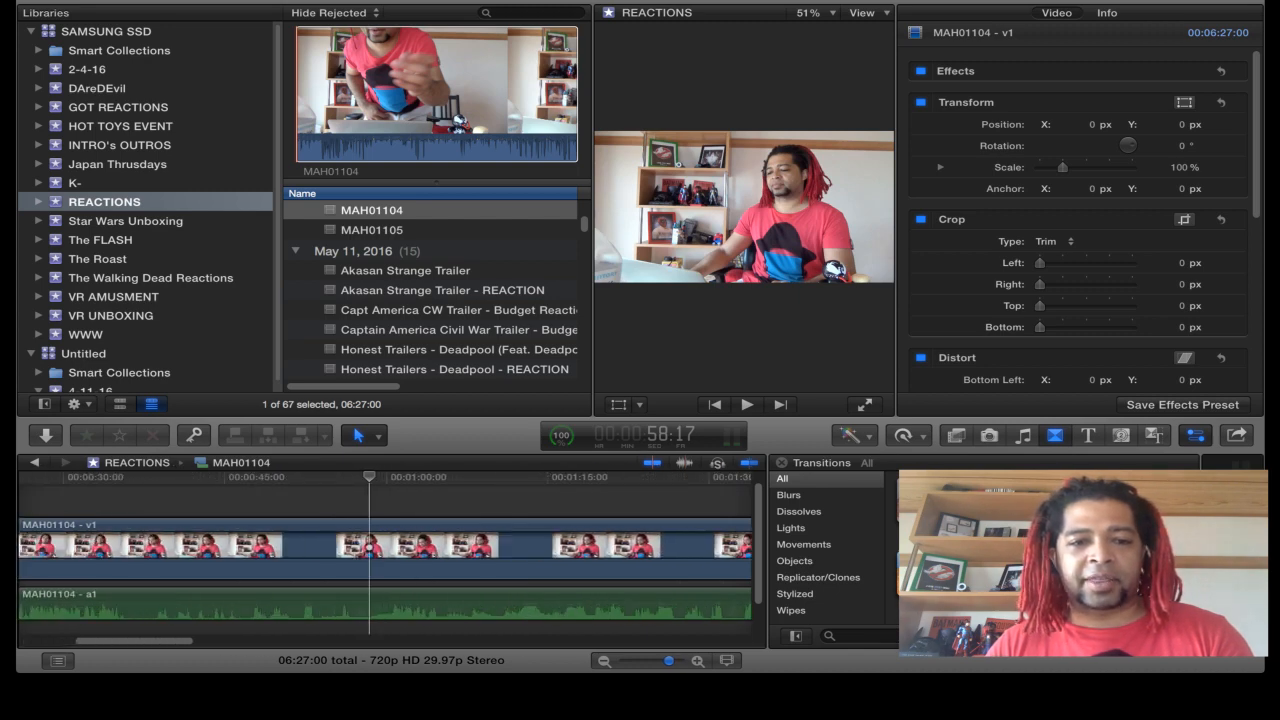
{"action": "scroll", "coordinate": [430, 290], "scroll_direction": "up", "scroll_amount": 1}
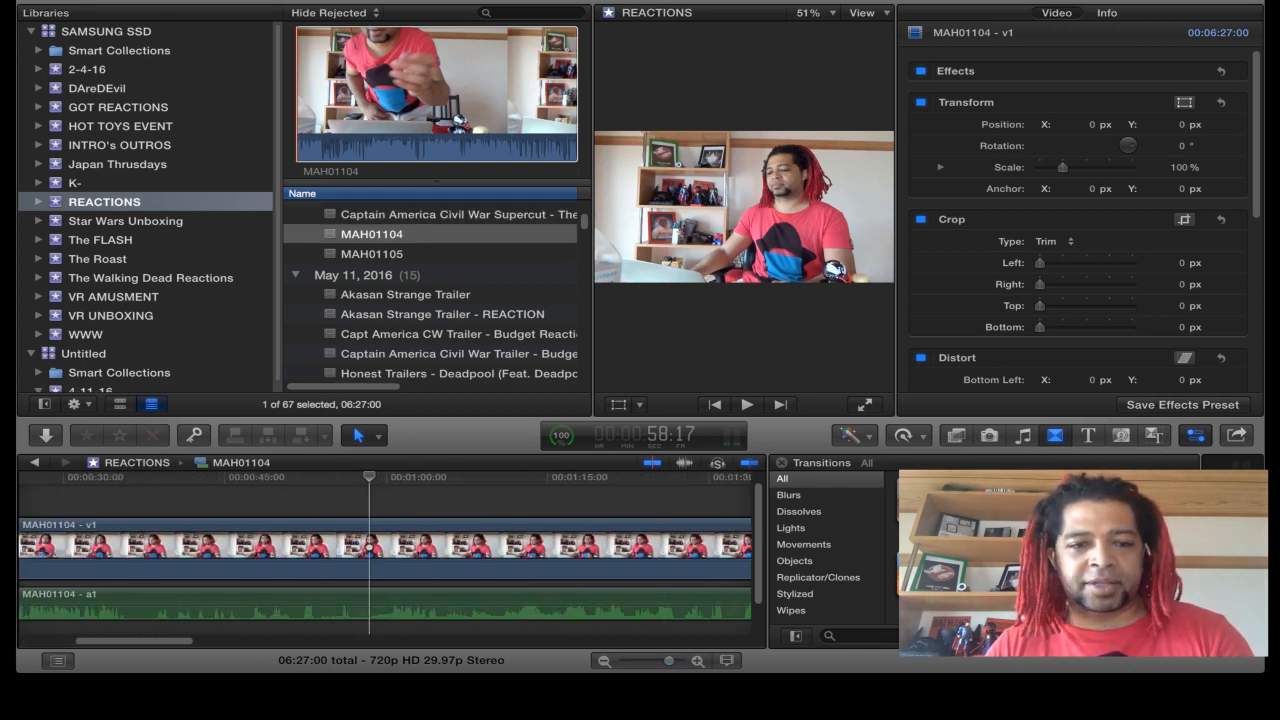
{"action": "scroll", "coordinate": [430, 290], "scroll_direction": "up", "scroll_amount": 1}
{"action": "left_click", "coordinate": [400, 268]}
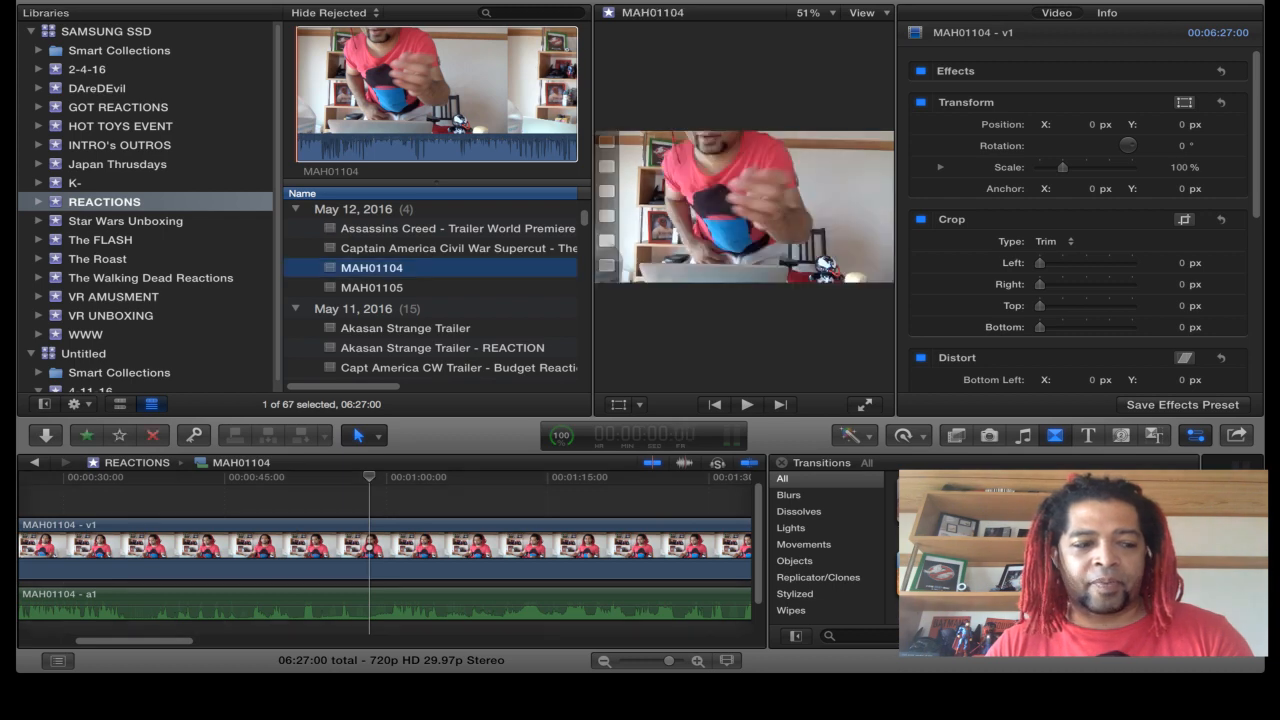
{"action": "left_click", "coordinate": [430, 229]}
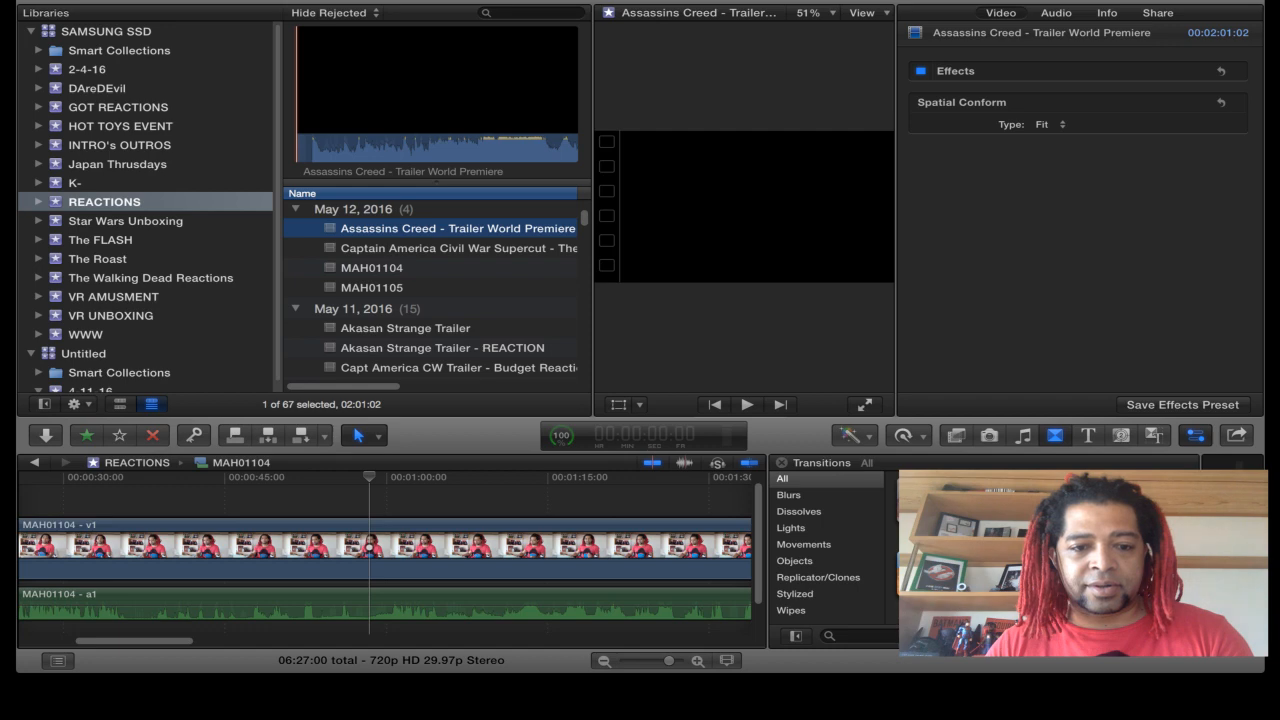
{"action": "left_click_drag", "start_coordinate": [430, 229], "coordinate": [315, 506]}
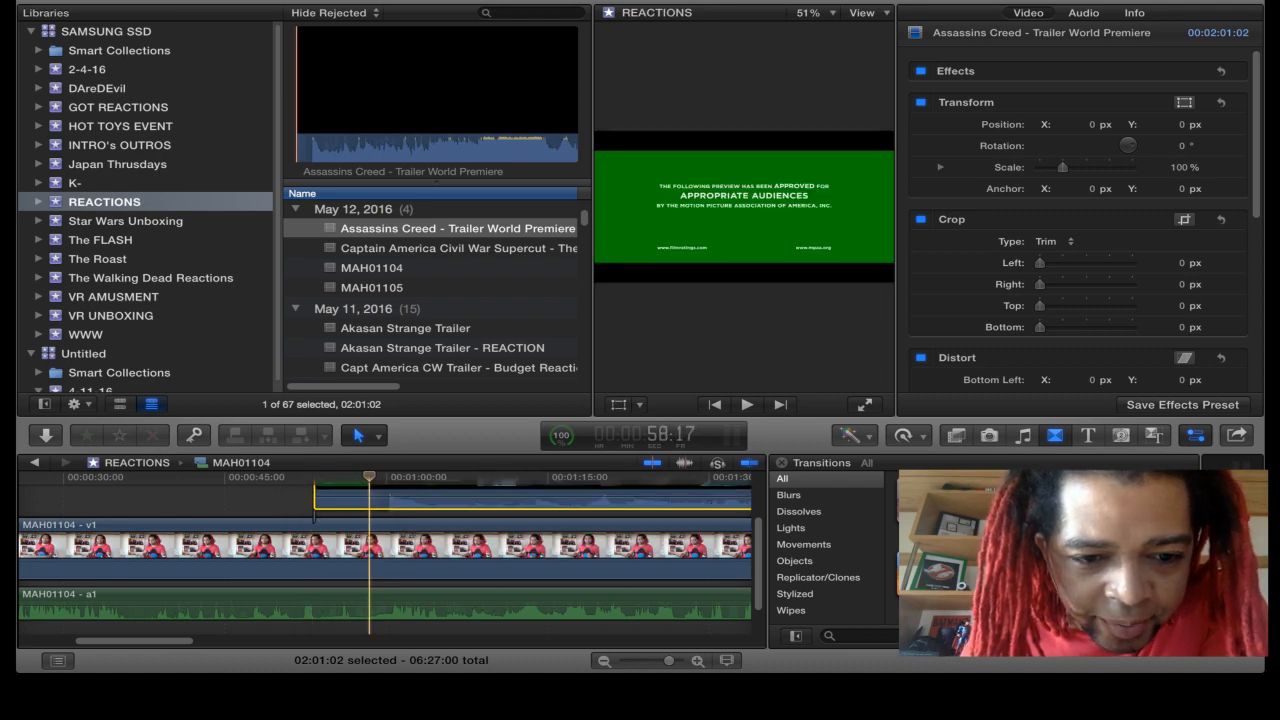
Step: Nudge the connected trailer slightly later and play from 58:17 to compare its sound with the reaction clip
{"action": "key", "text": "space"}
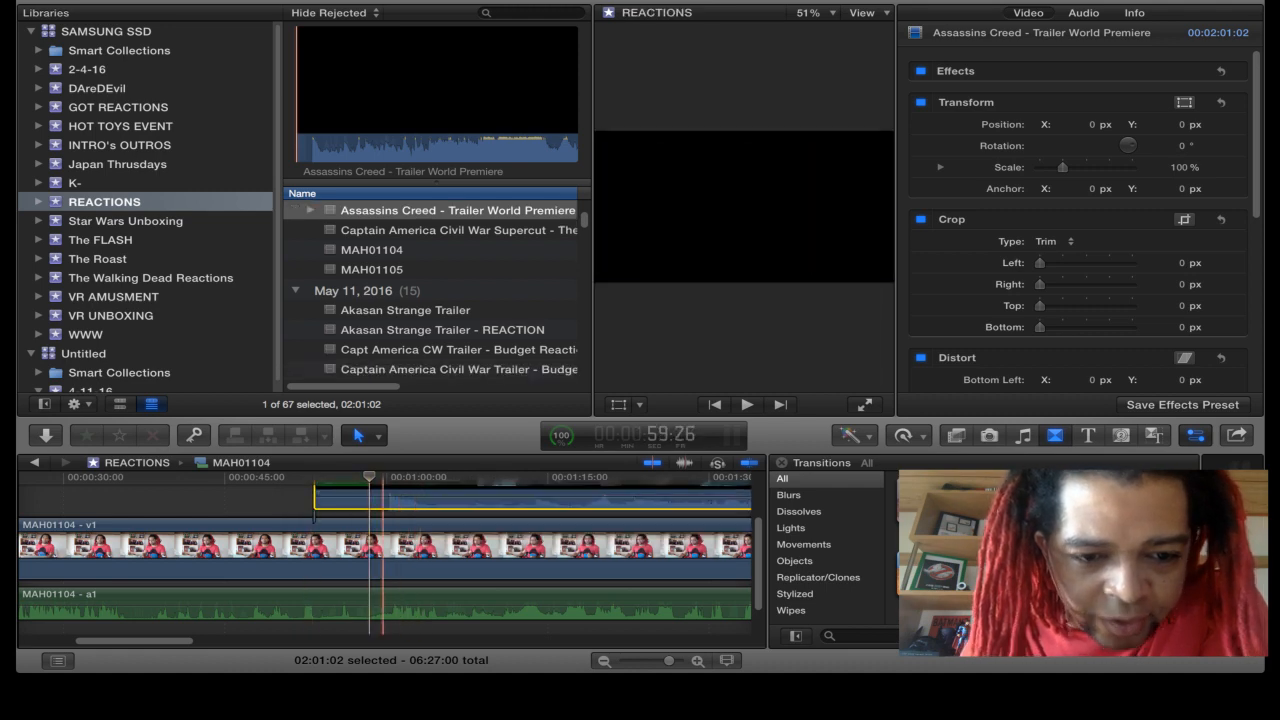
{"action": "left_click_drag", "start_coordinate": [382, 500], "coordinate": [389, 500]}
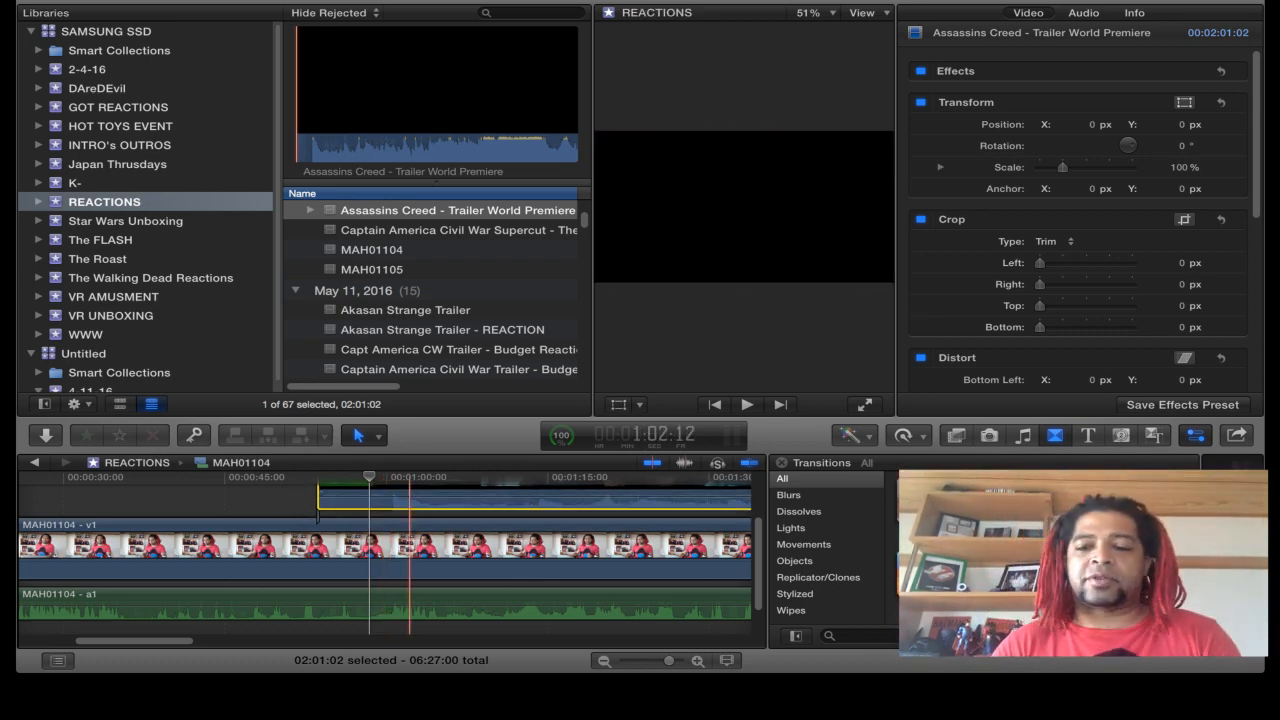
{"action": "left_click", "coordinate": [369, 500]}
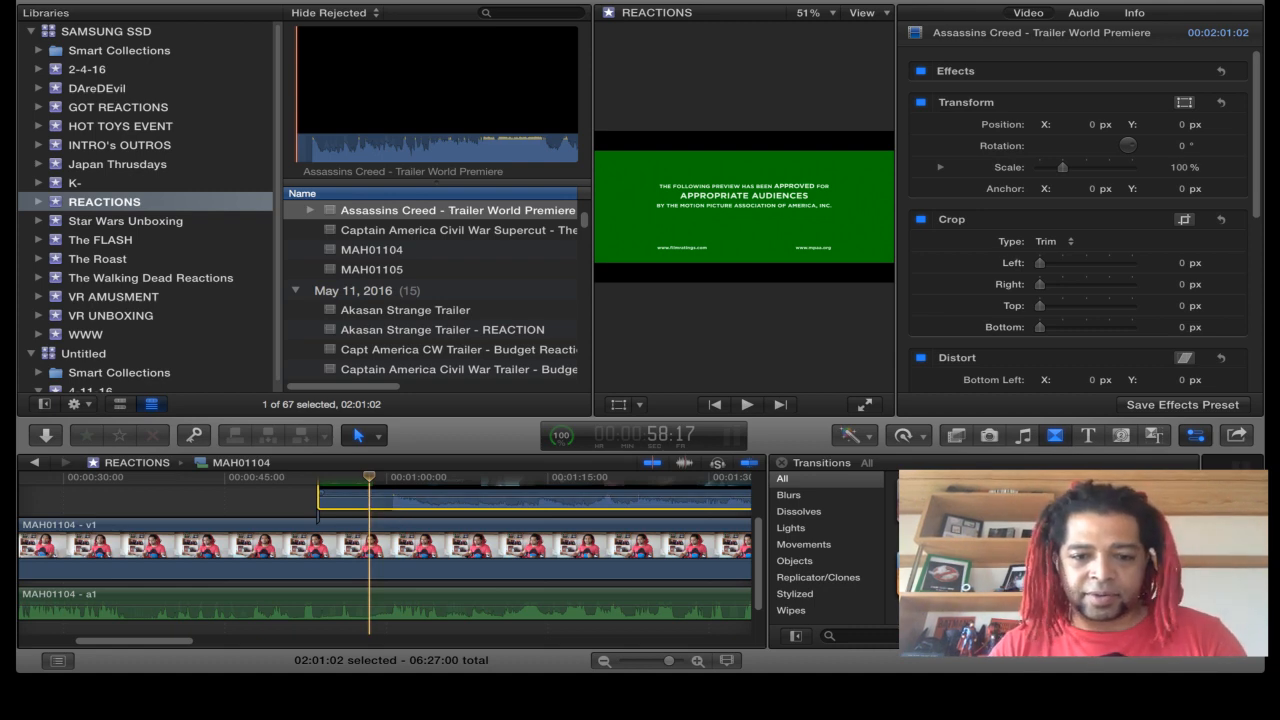
{"action": "key", "text": "space"}
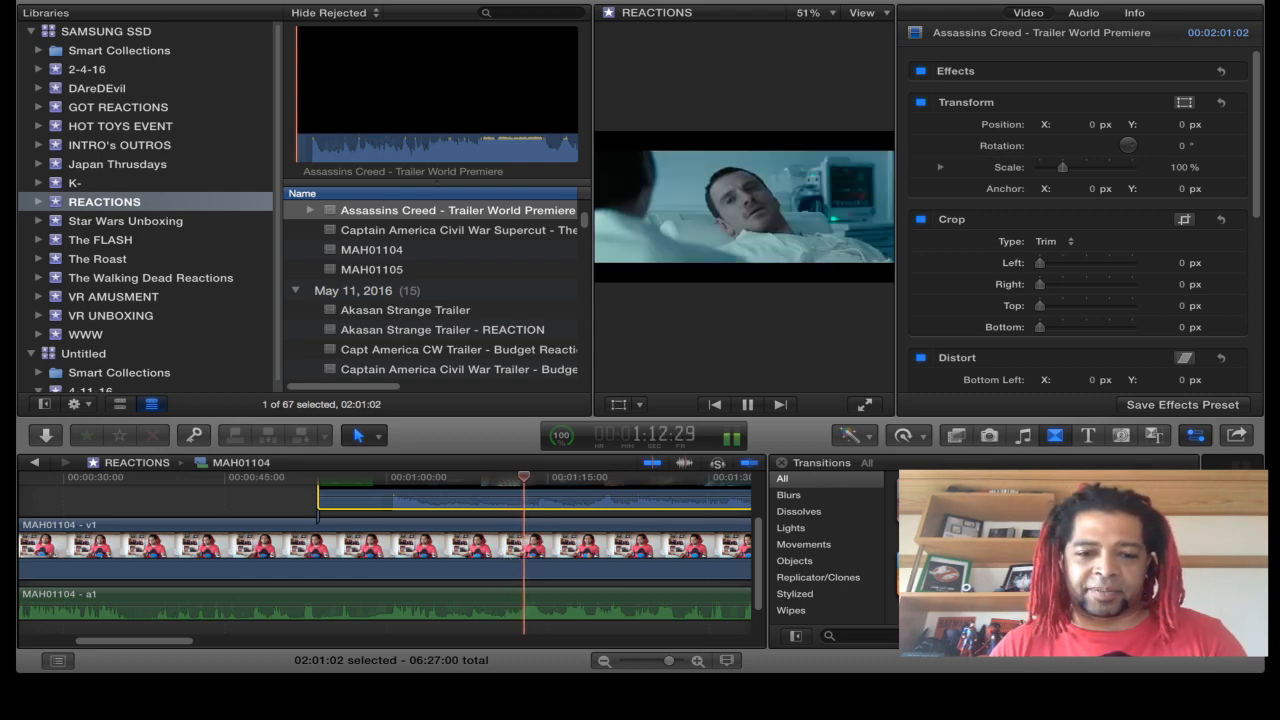
{"action": "key", "text": "space"}
Step: Try starting the Assassins Creed trailer at about 1:01 and play it against the reaction audio
{"action": "scroll", "coordinate": [486, 555], "scroll_direction": "up", "scroll_amount": 2}
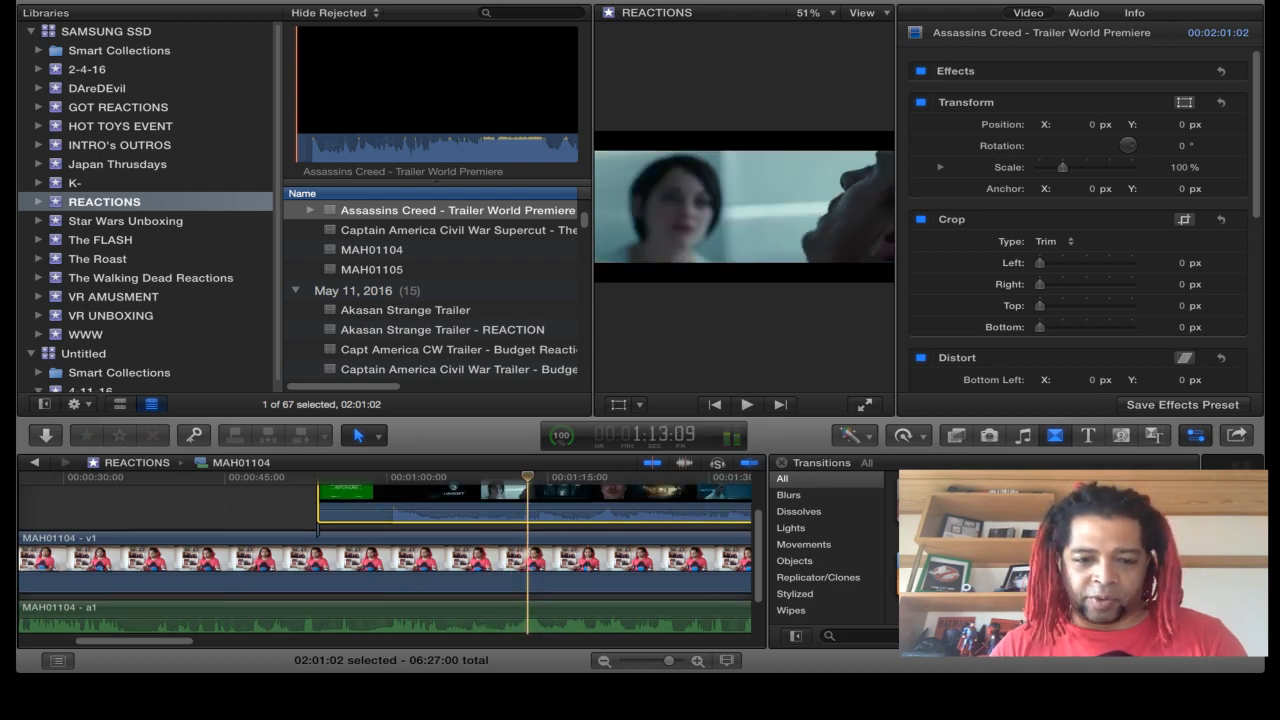
{"action": "left_click_drag", "start_coordinate": [455, 495], "coordinate": [530, 495]}
{"action": "key", "text": "space"}
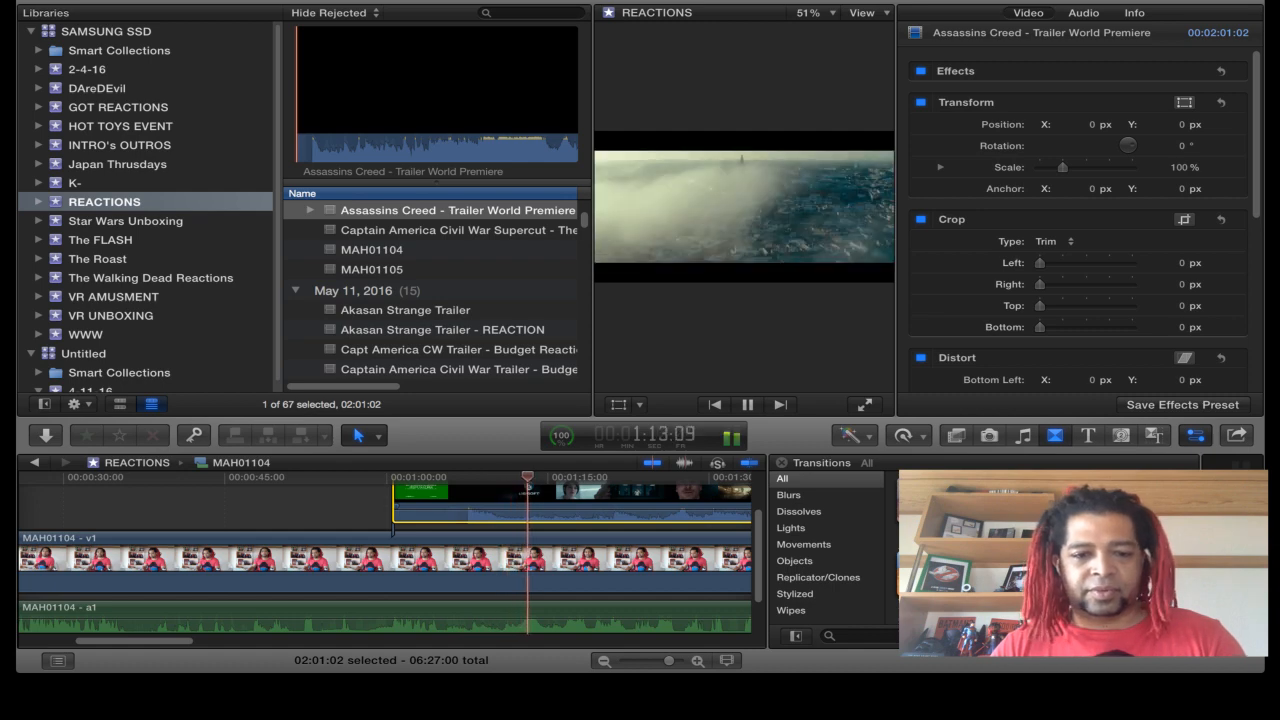
{"action": "key", "text": "space"}
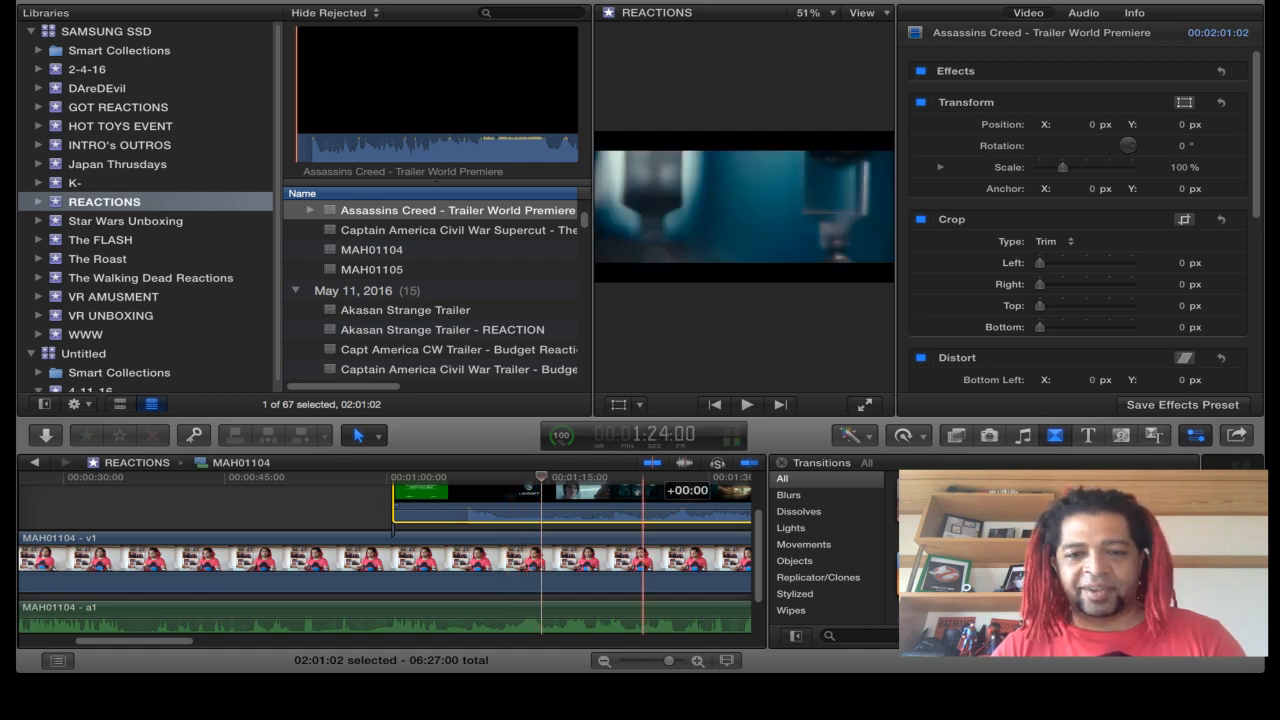
Step: Move the Assassins Creed trailer earlier to start at about 46 seconds and play around 1:10 to check the sync
{"action": "left_click_drag", "start_coordinate": [643, 502], "coordinate": [484, 501]}
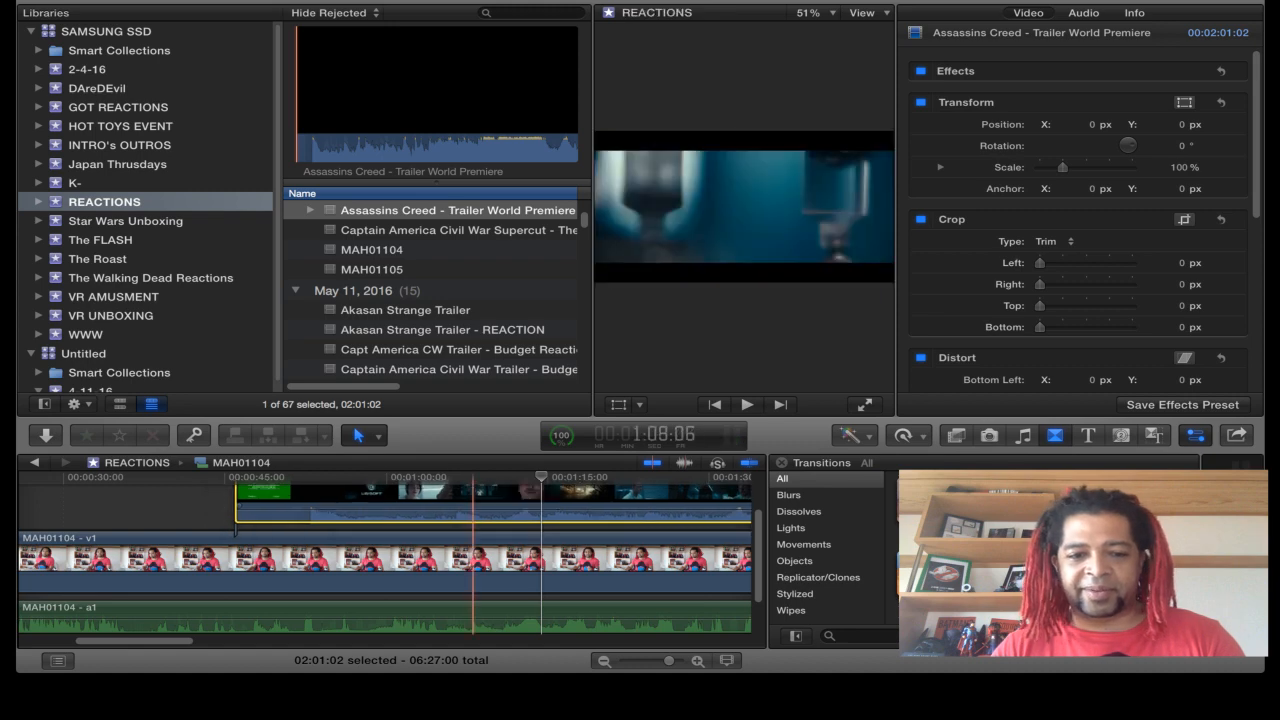
{"action": "key", "text": "space"}
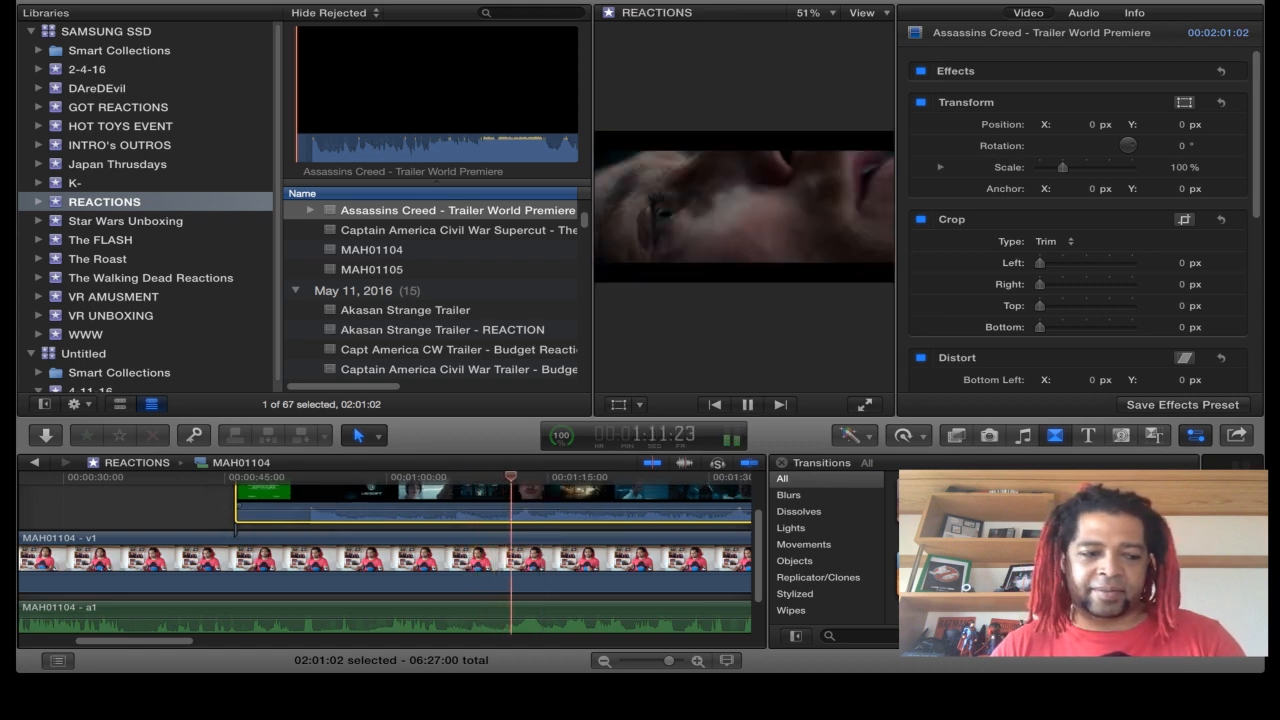
{"action": "key", "text": "space"}
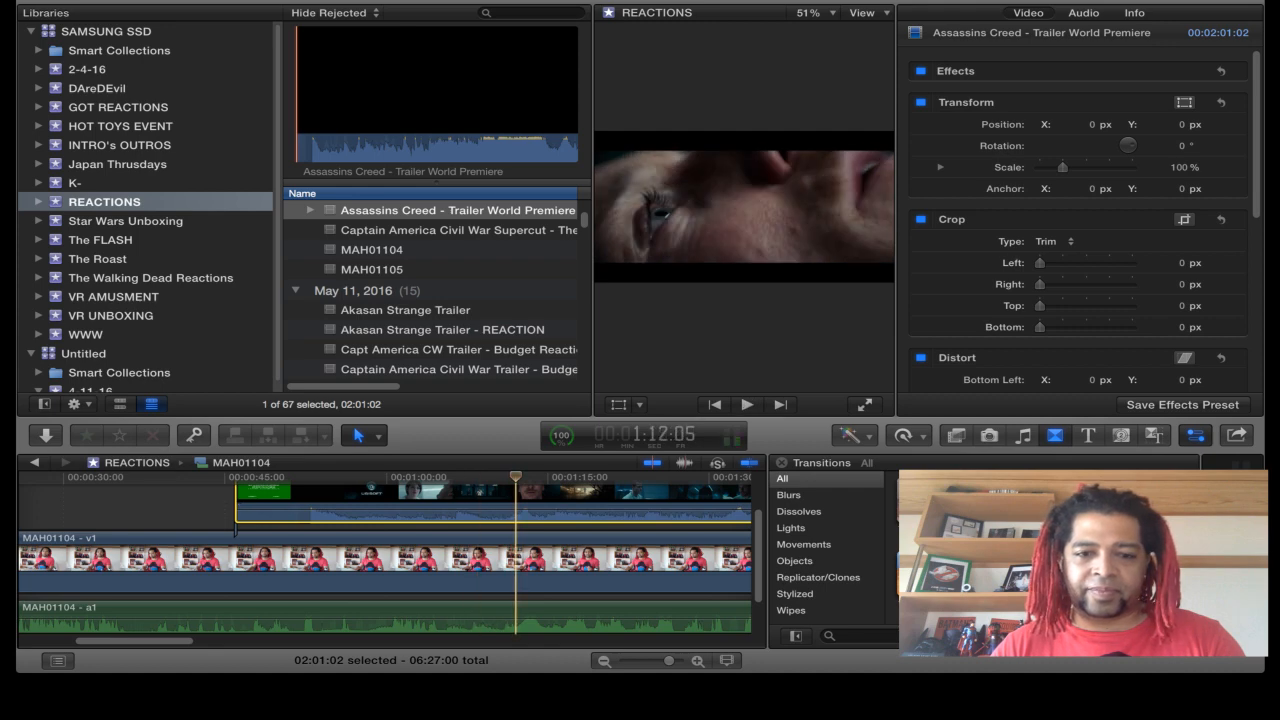
{"action": "left_click", "coordinate": [476, 501]}
{"action": "key", "text": "space"}
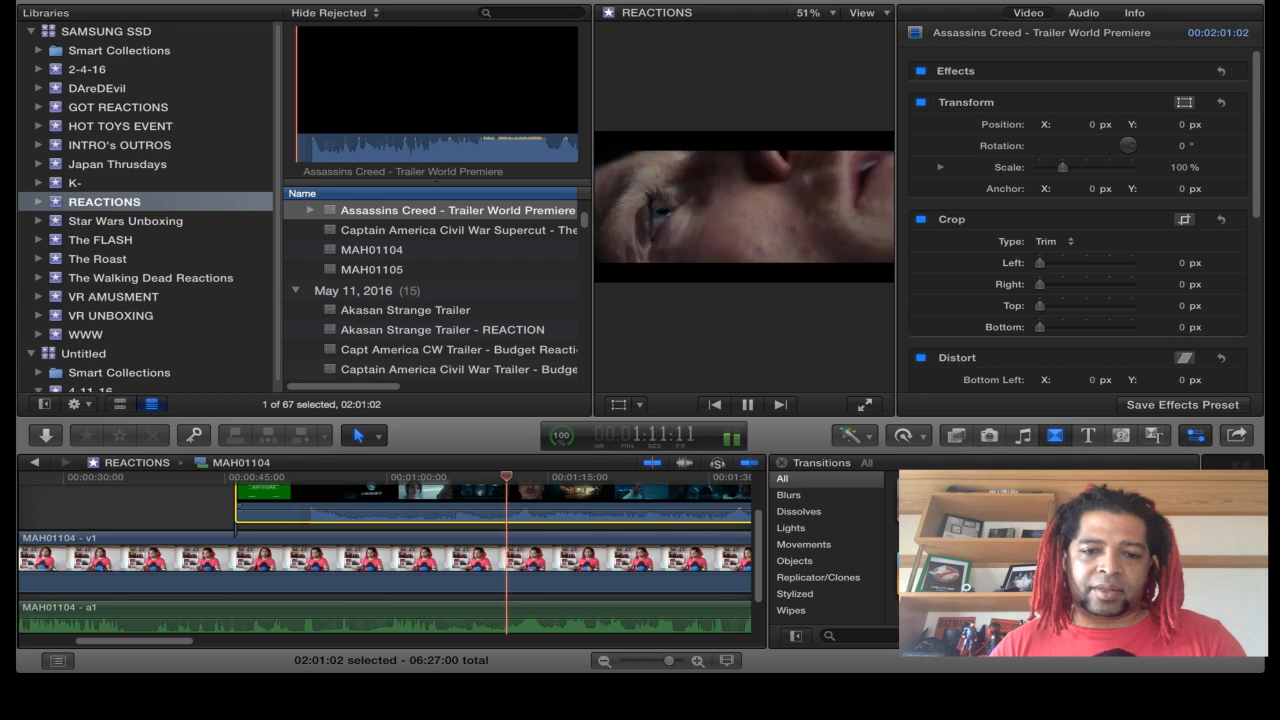
{"action": "key", "text": "space"}
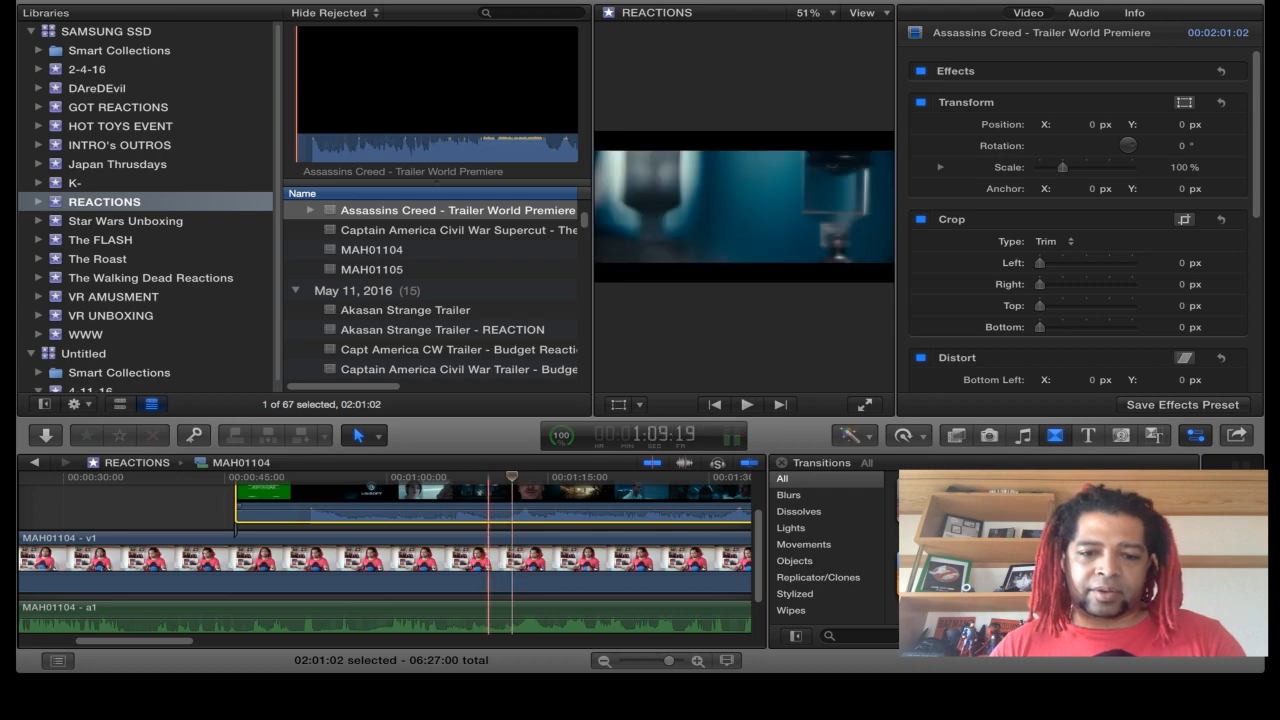
Step: Shift the trailer about one second later, to start at about 47 seconds, and play it to check the sync
{"action": "left_click_drag", "start_coordinate": [488, 500], "coordinate": [502, 500]}
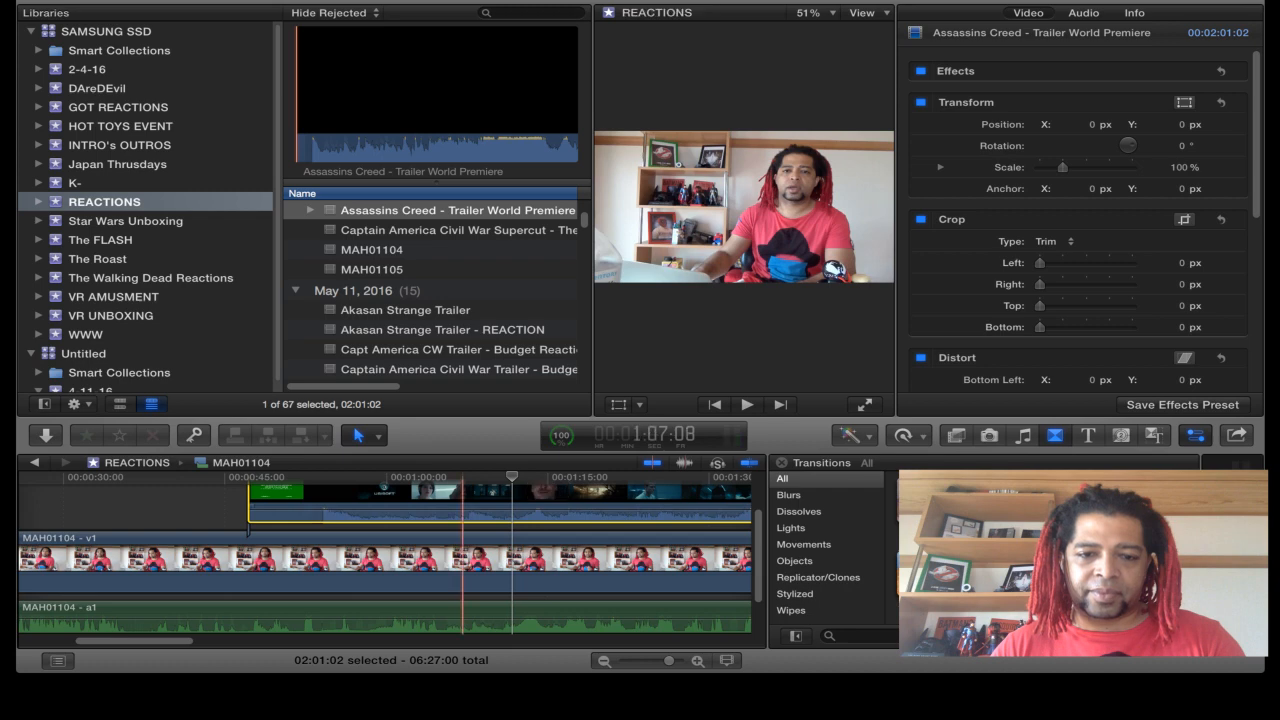
{"action": "key", "text": "space"}
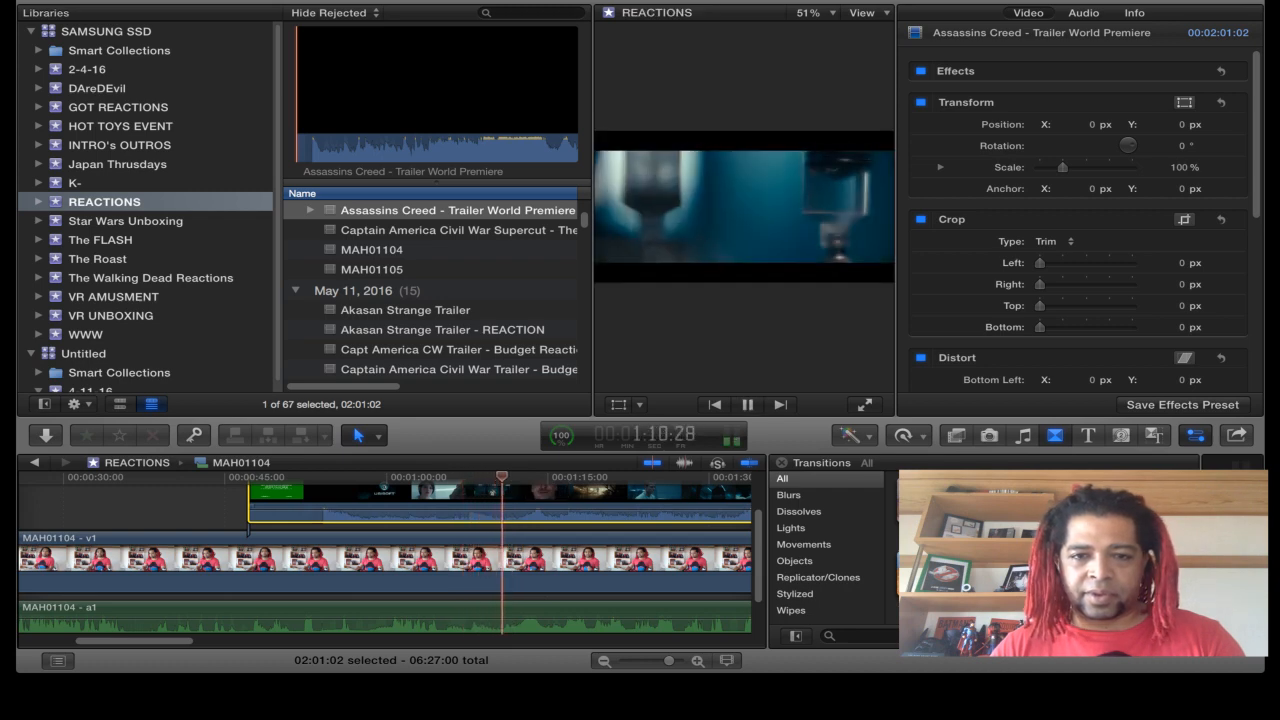
{"action": "key", "text": "super+equal"}
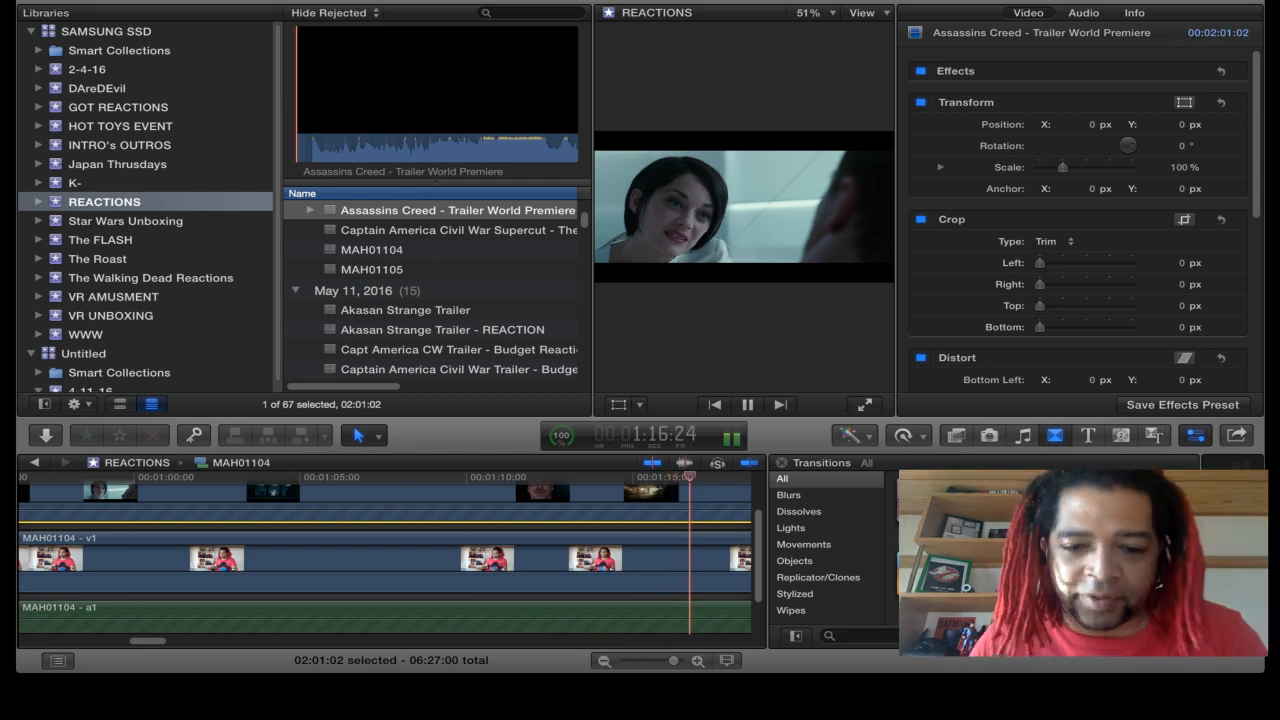
{"action": "key", "text": "space"}
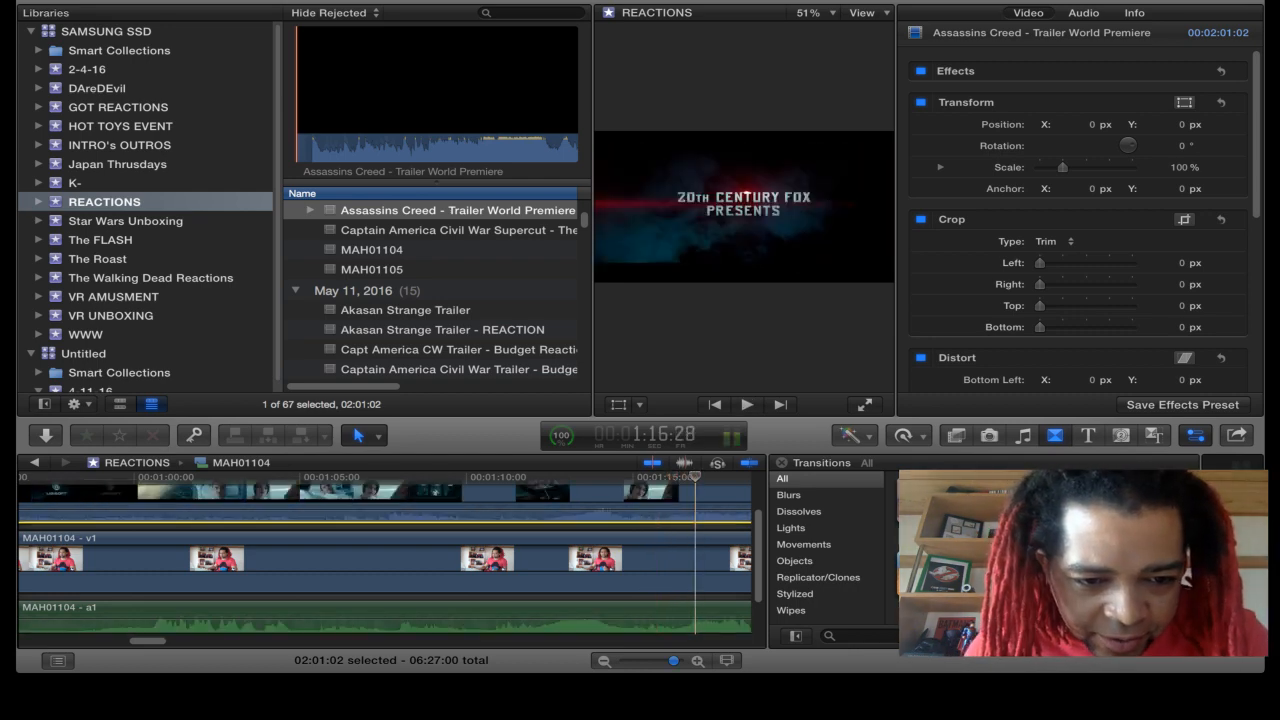
Step: Fine-tune the trailer a few frames earlier against the reaction clip and play from about 1:11 to check the sync
{"action": "key", "text": "super+equal"}
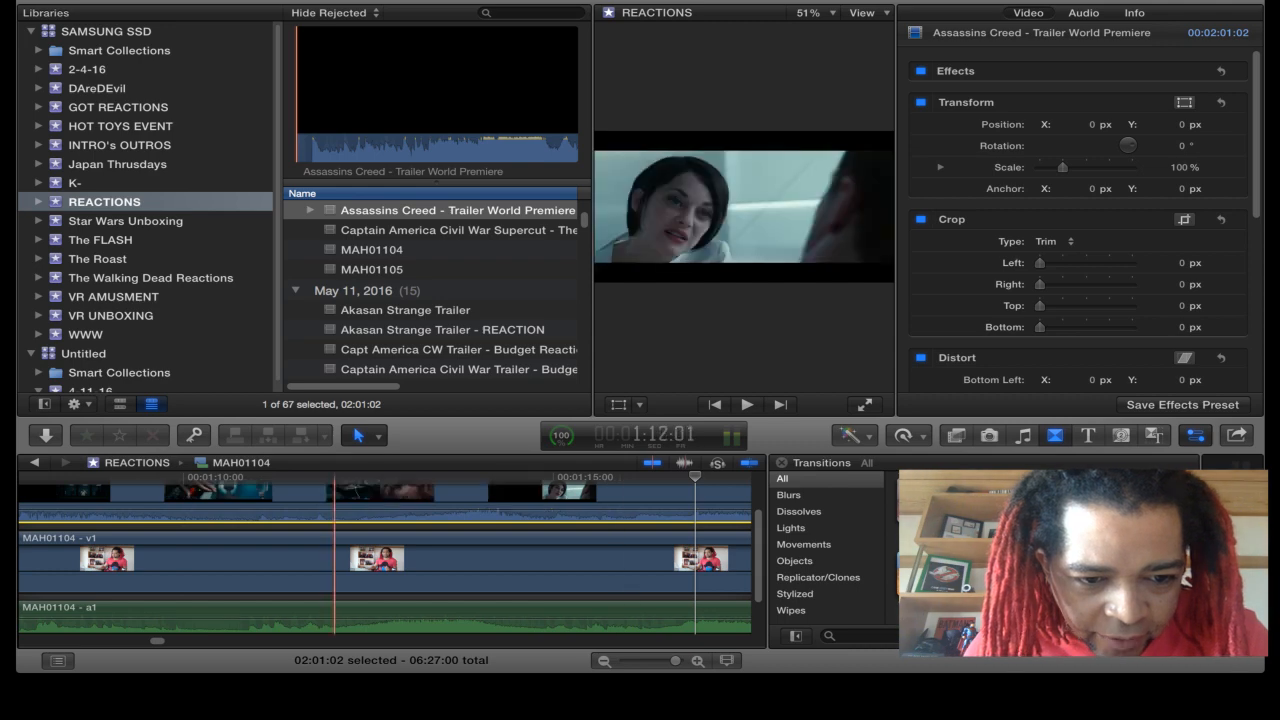
{"action": "left_click_drag", "start_coordinate": [305, 501], "coordinate": [295, 501]}
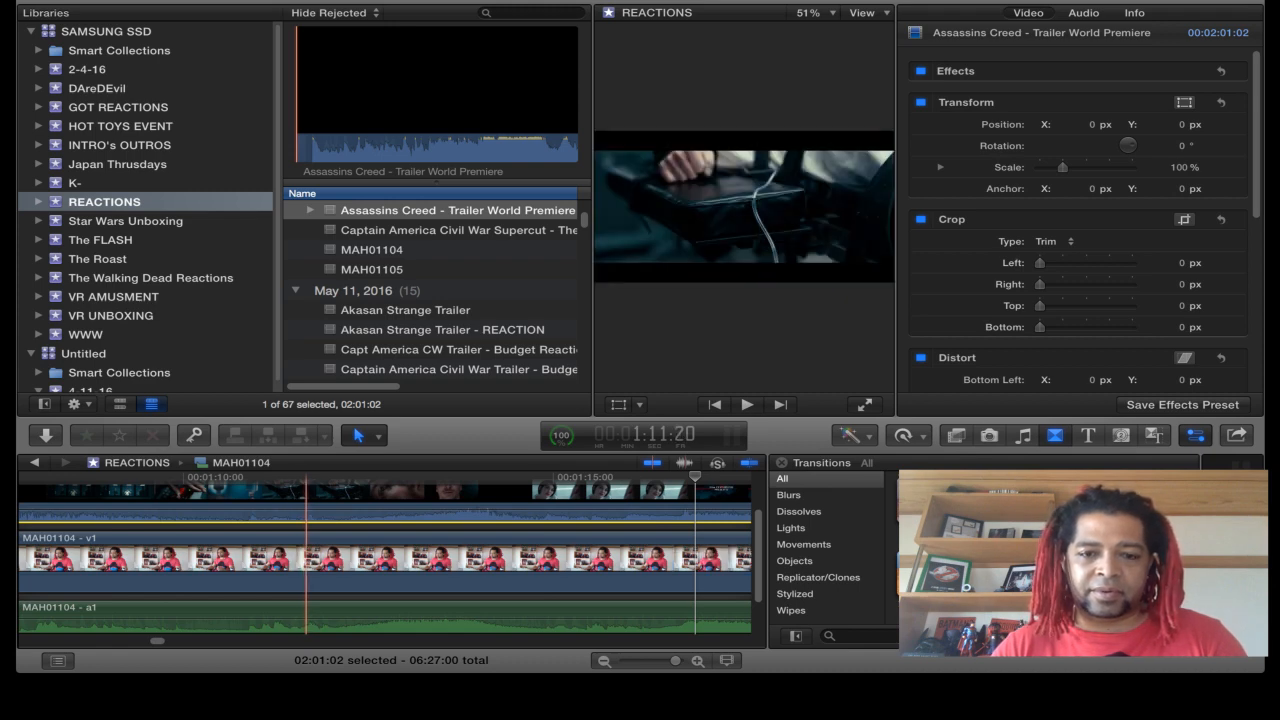
{"action": "key", "text": "space"}
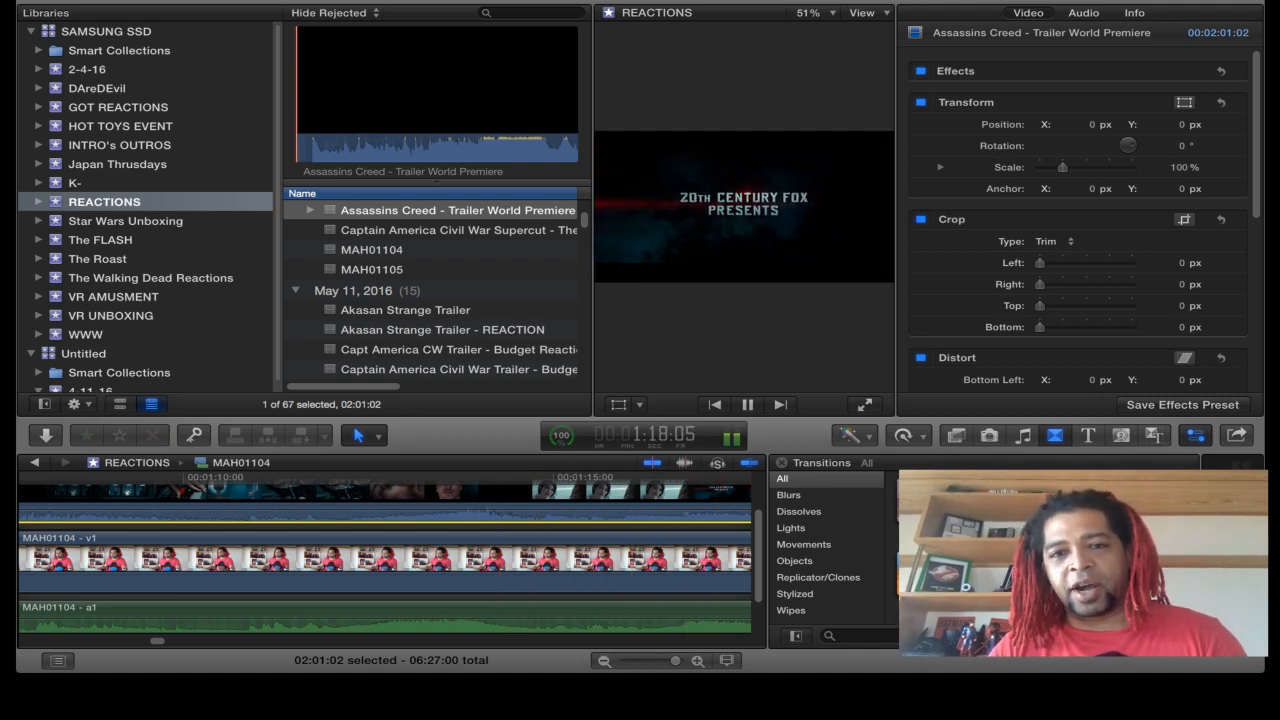
{"action": "key", "text": "space"}
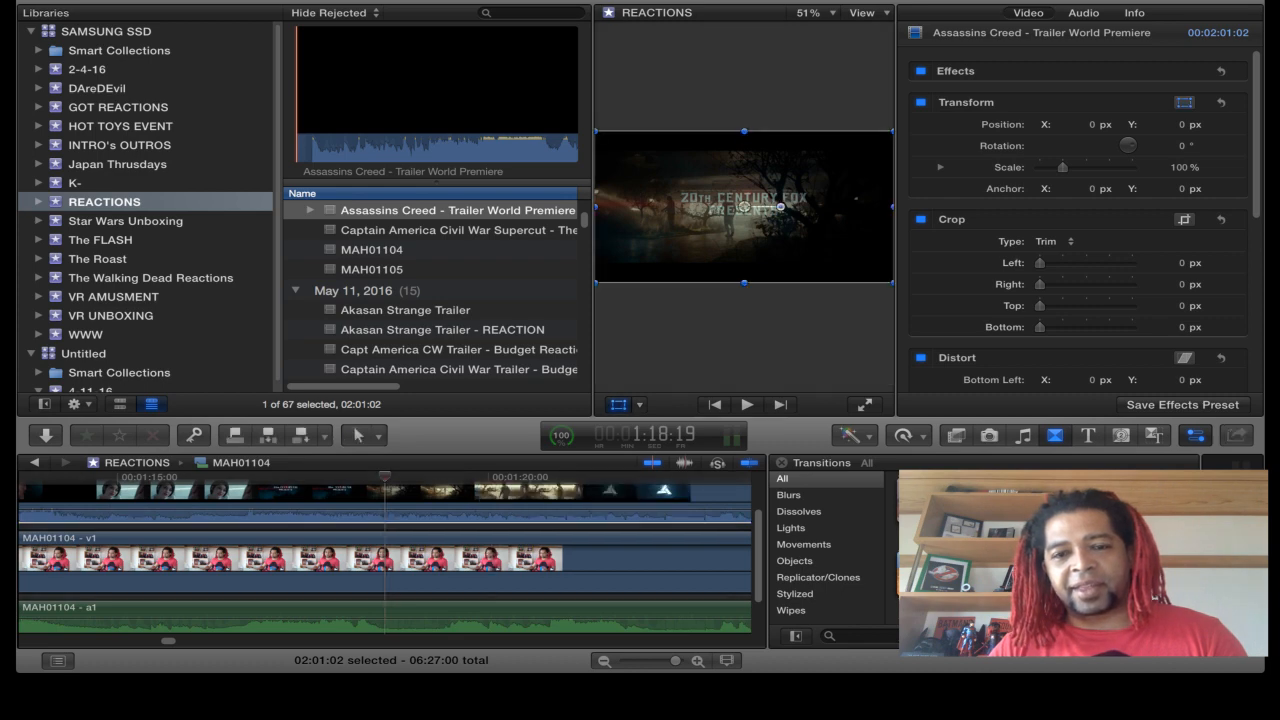
Step: Scale the trailer to 49.43% and place it over the reaction footage at X -292.4 px, Y -131.7 px, then play the result
{"action": "left_click_drag", "start_coordinate": [893, 131], "coordinate": [818, 170]}
{"action": "left_click_drag", "start_coordinate": [744, 206], "coordinate": [676, 234]}
{"action": "key", "text": "space"}
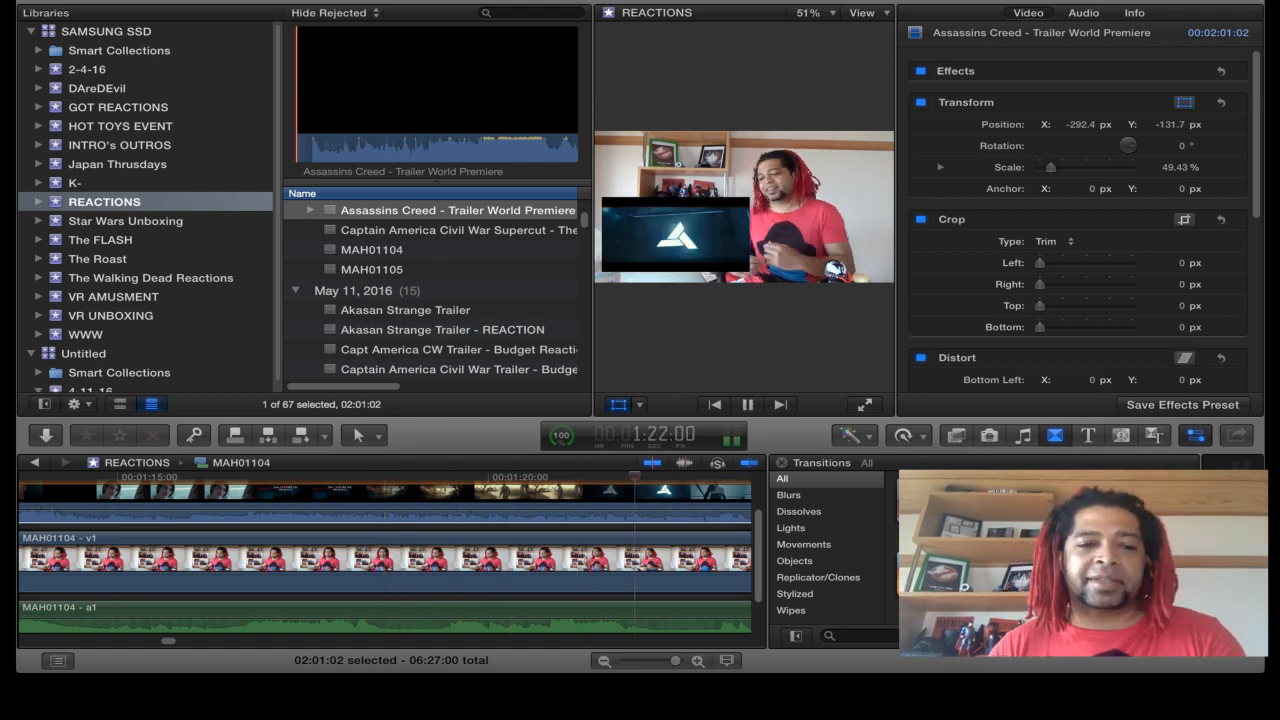
Step: Stop the playback and select the MAH01104 reaction footage beneath the trailer in the timeline
{"action": "key", "text": "space"}
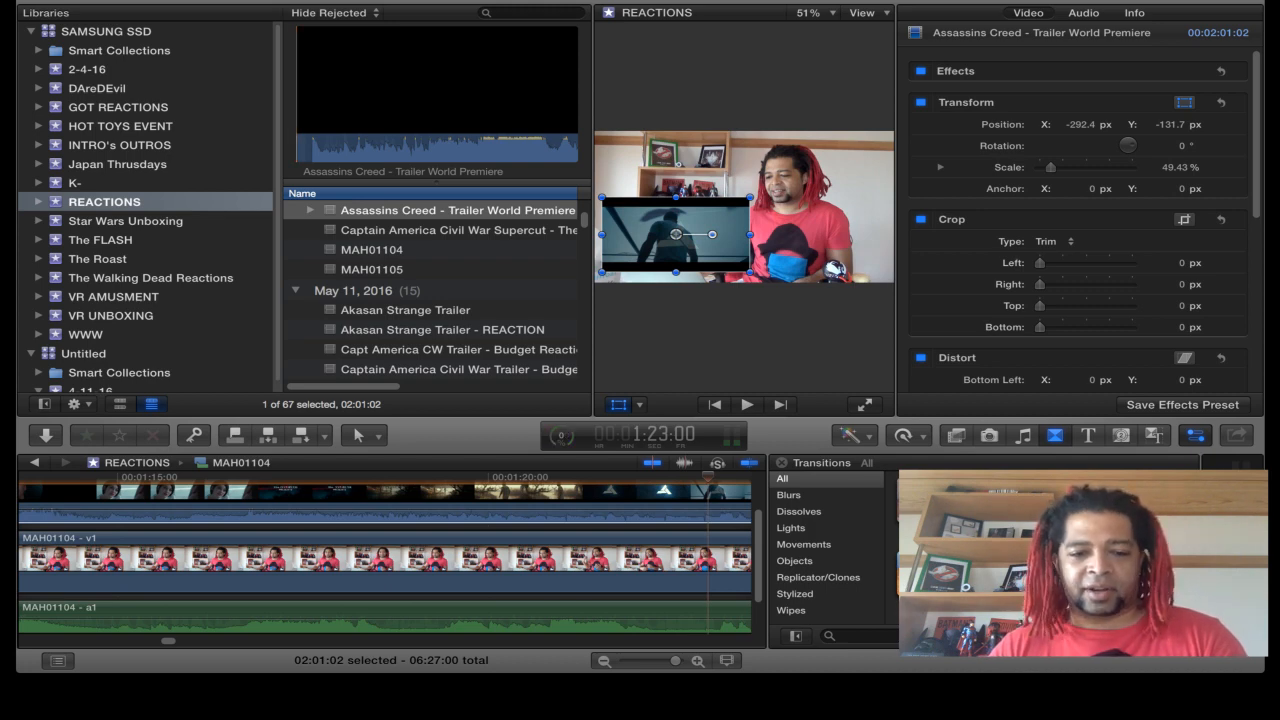
{"action": "scroll", "coordinate": [385, 555], "scroll_direction": "up", "scroll_amount": 3}
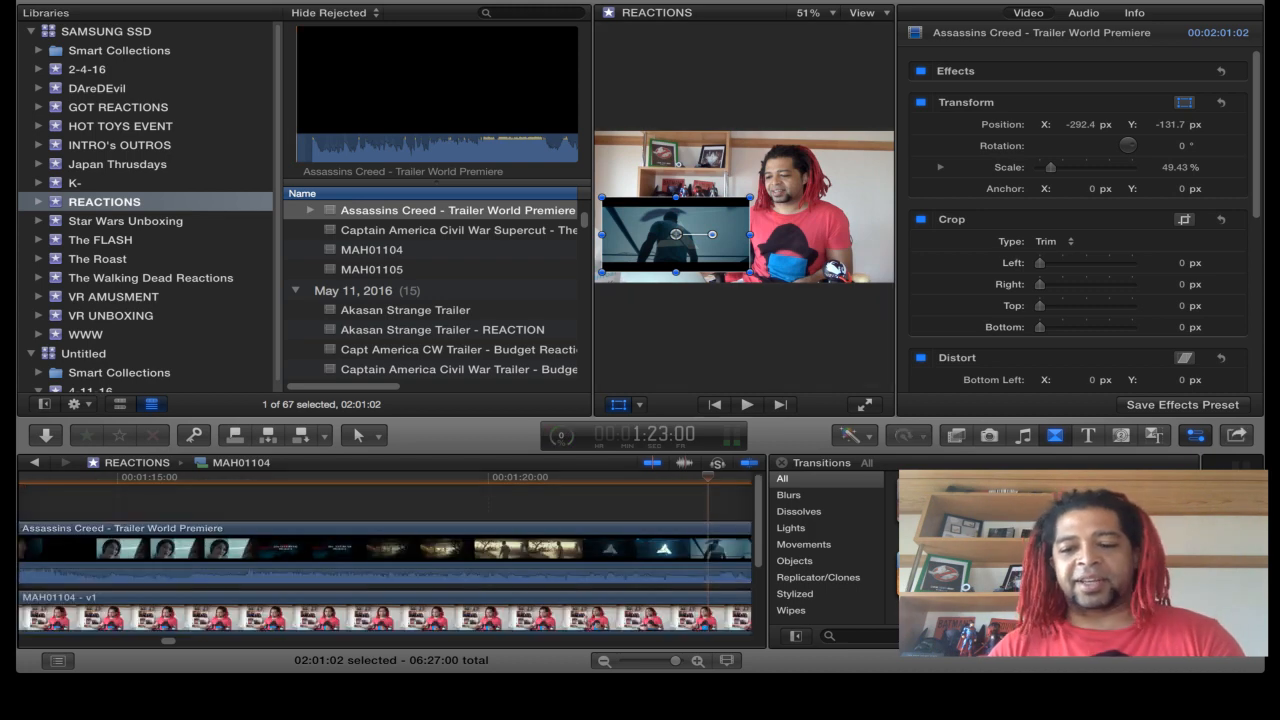
{"action": "key", "text": "Delete"}
{"action": "left_click", "coordinate": [417, 512]}
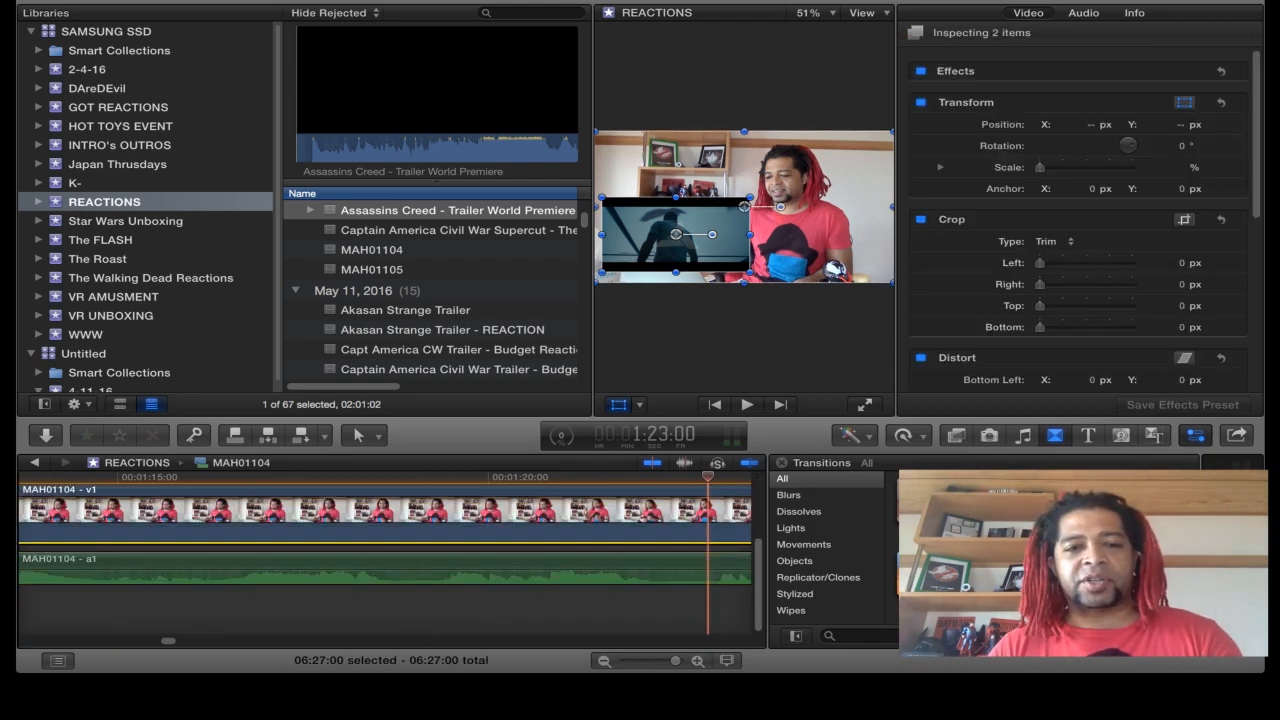
Step: Synchronize the Assassins Creed trailer and MAH01104 from the REACTIONS event into a new clip named Assassin Creed REACTION
{"action": "left_click", "coordinate": [457, 211]}
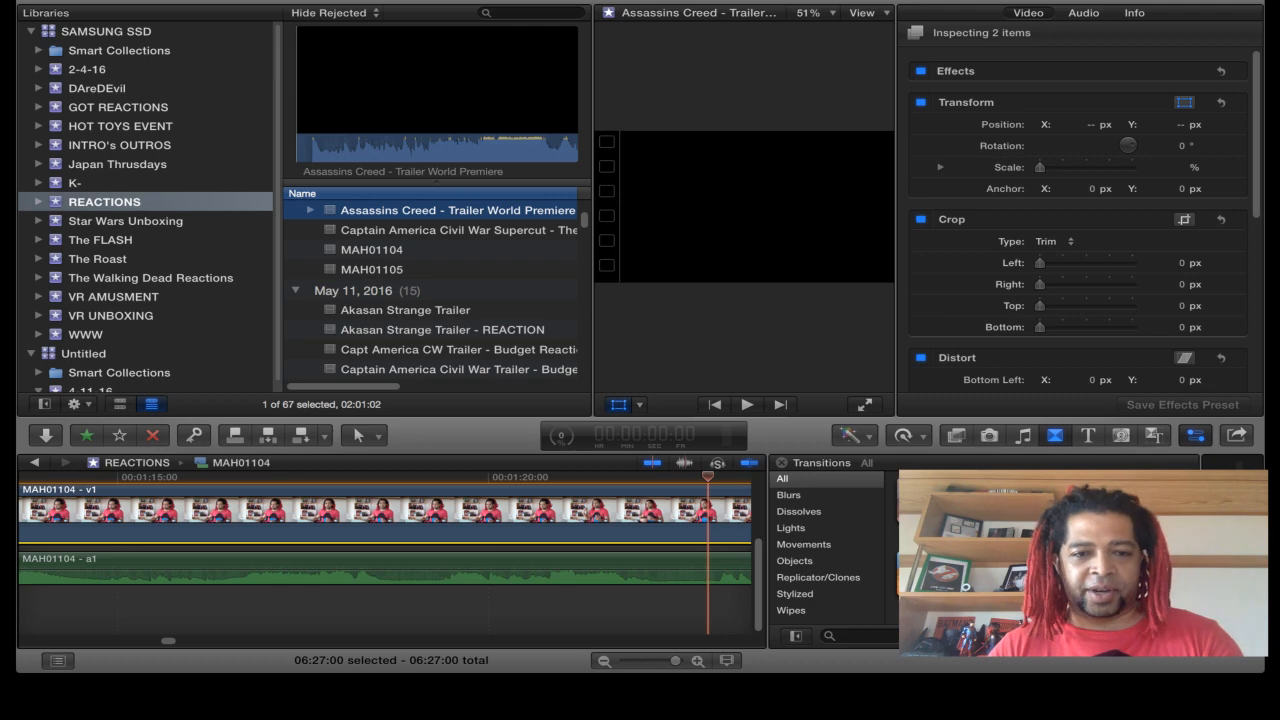
{"action": "left_click", "coordinate": [372, 250]}
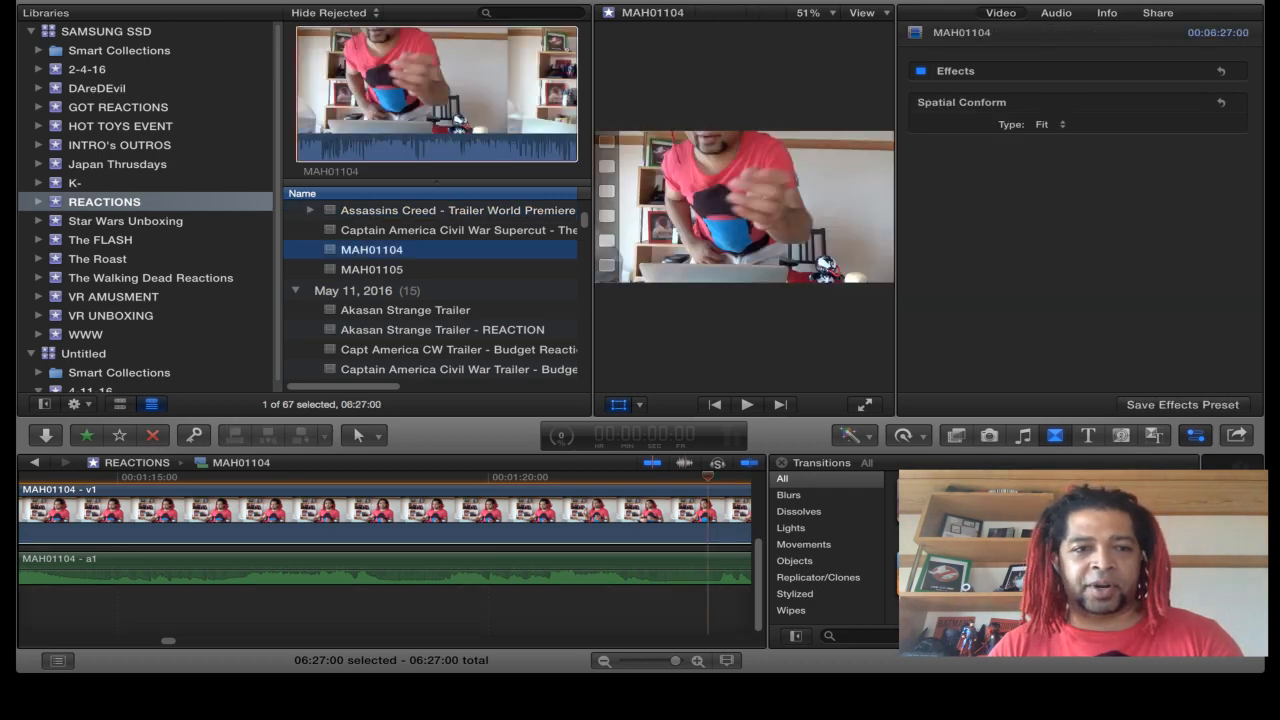
{"action": "left_click", "coordinate": [457, 211]}
{"action": "scroll", "coordinate": [457, 224], "scroll_direction": "up", "scroll_amount": 1}
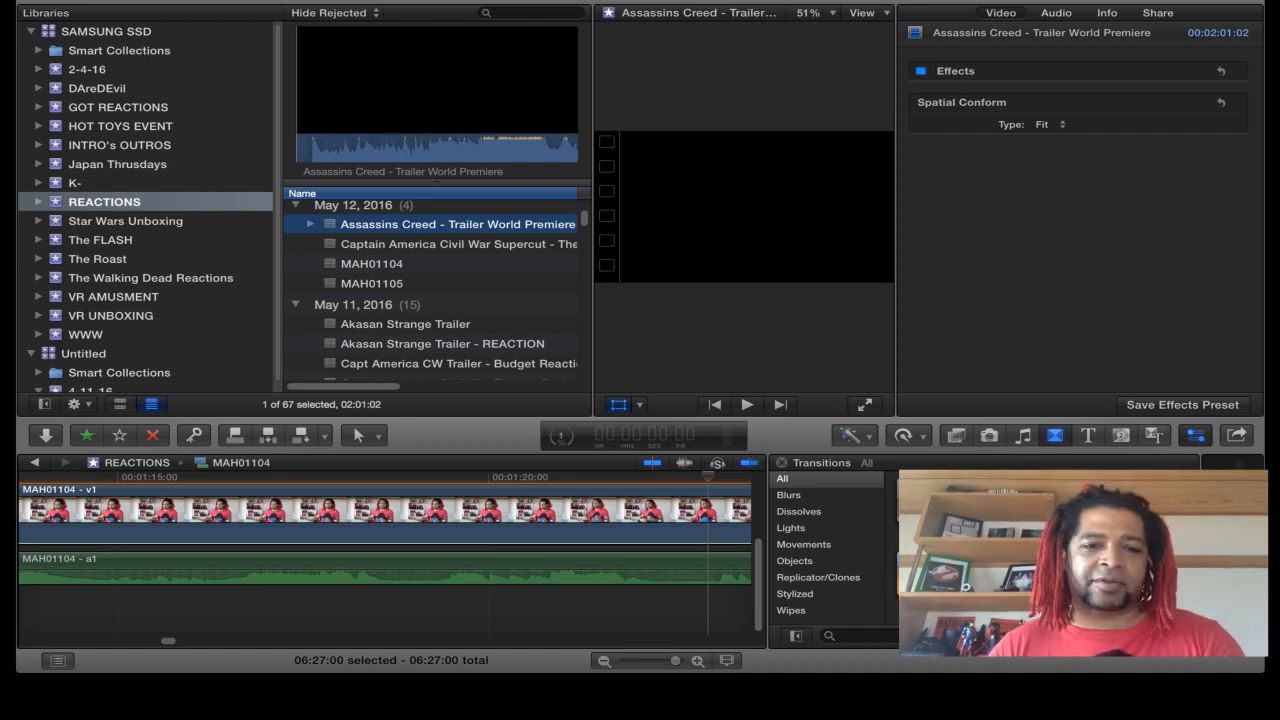
{"action": "left_click", "coordinate": [372, 264], "text": "super"}
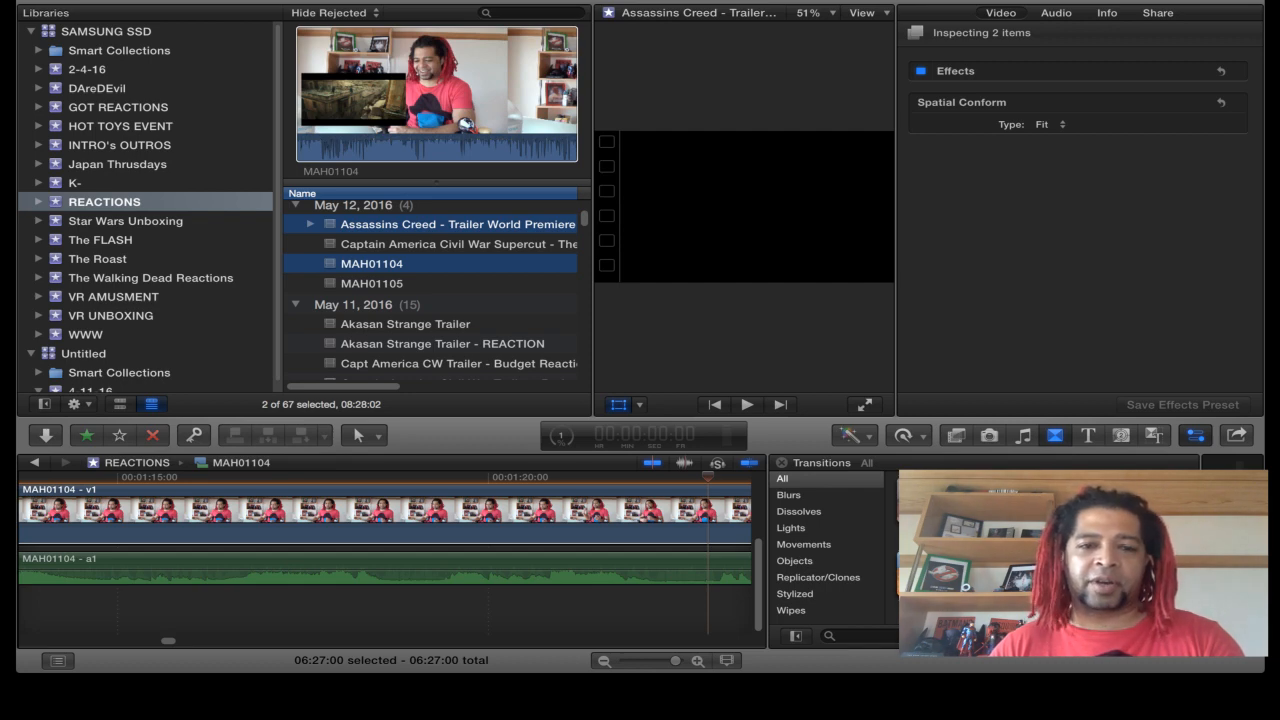
{"action": "right_click", "coordinate": [372, 264]}
{"action": "key", "text": "Escape"}
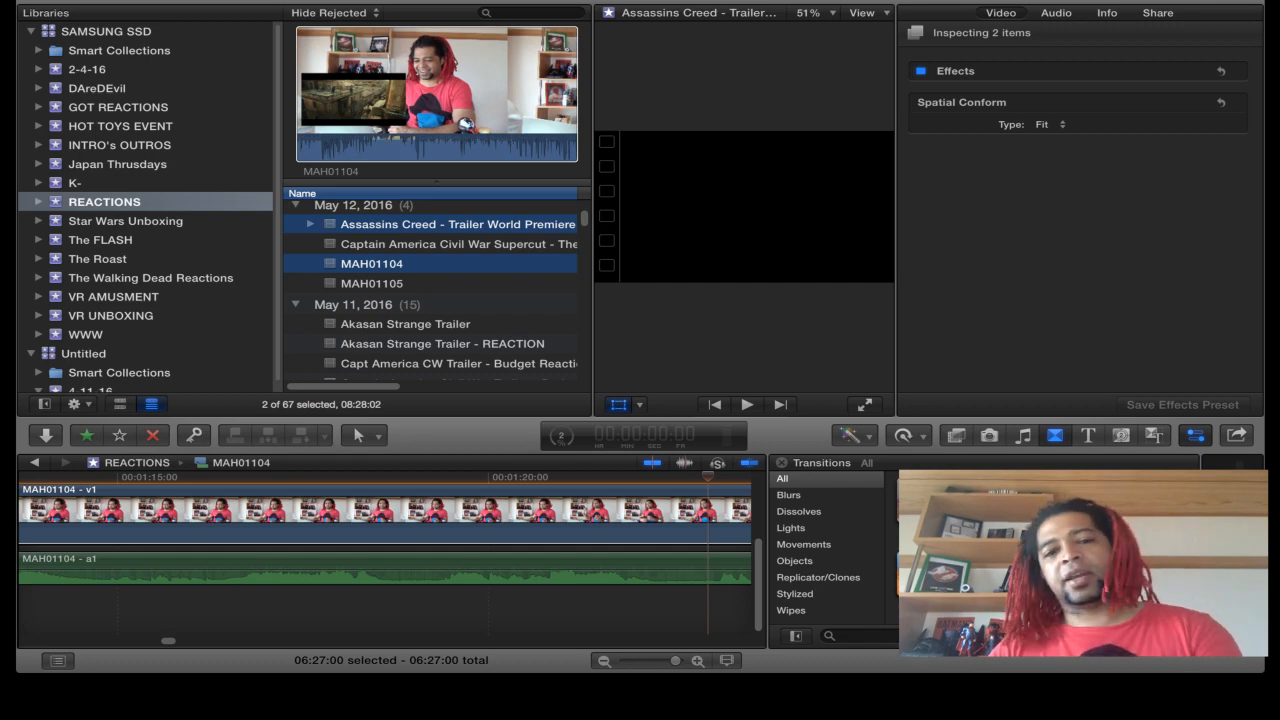
{"action": "right_click", "coordinate": [372, 264]}
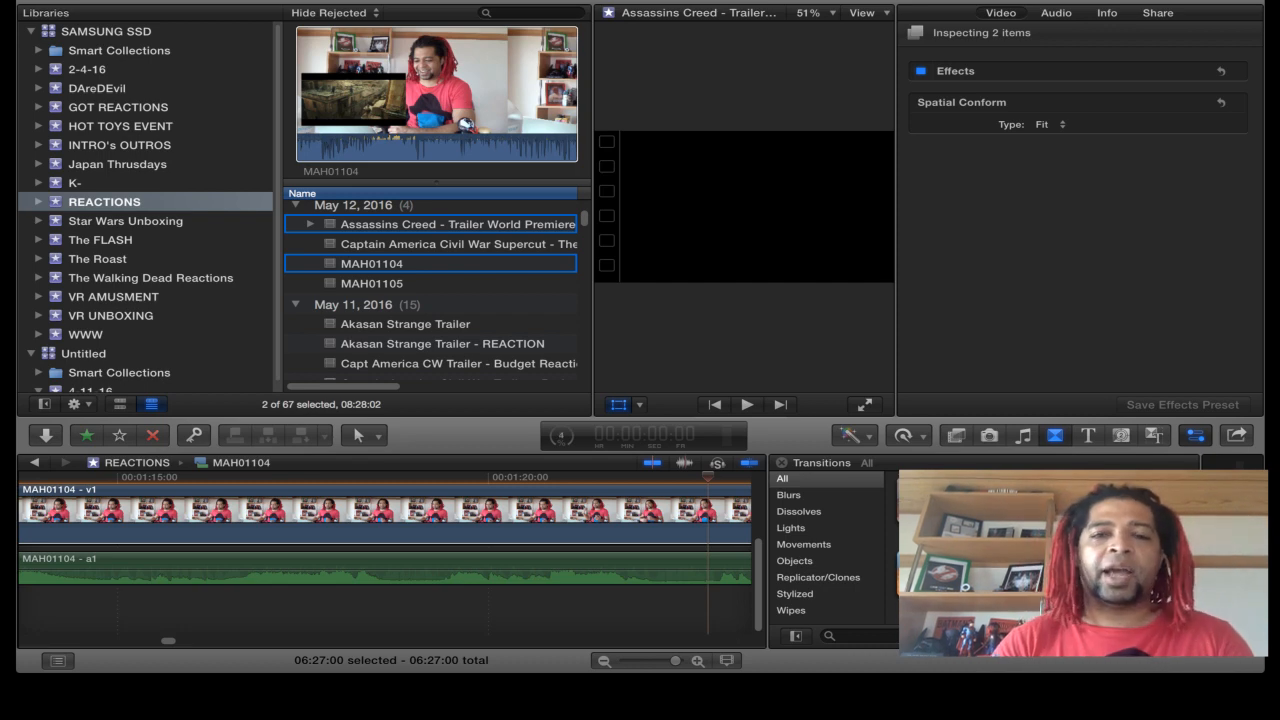
{"action": "left_click", "coordinate": [430, 300]}
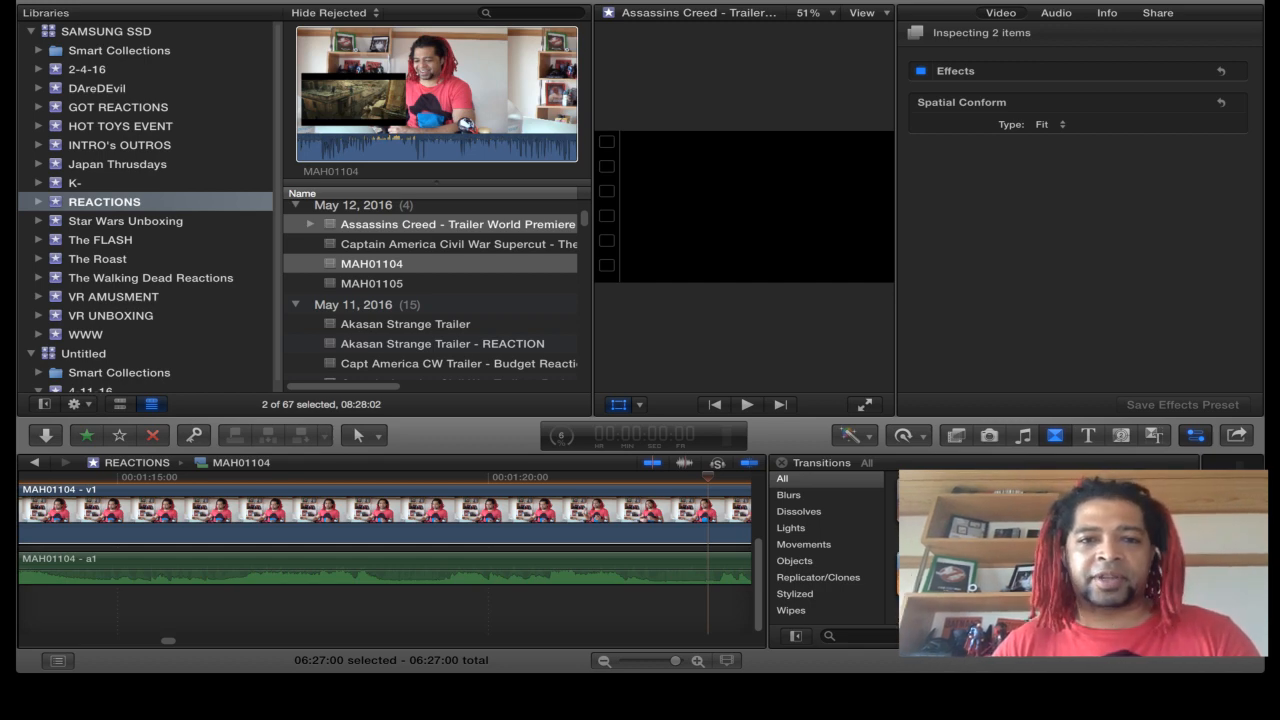
{"action": "key", "text": "super+Tab"}
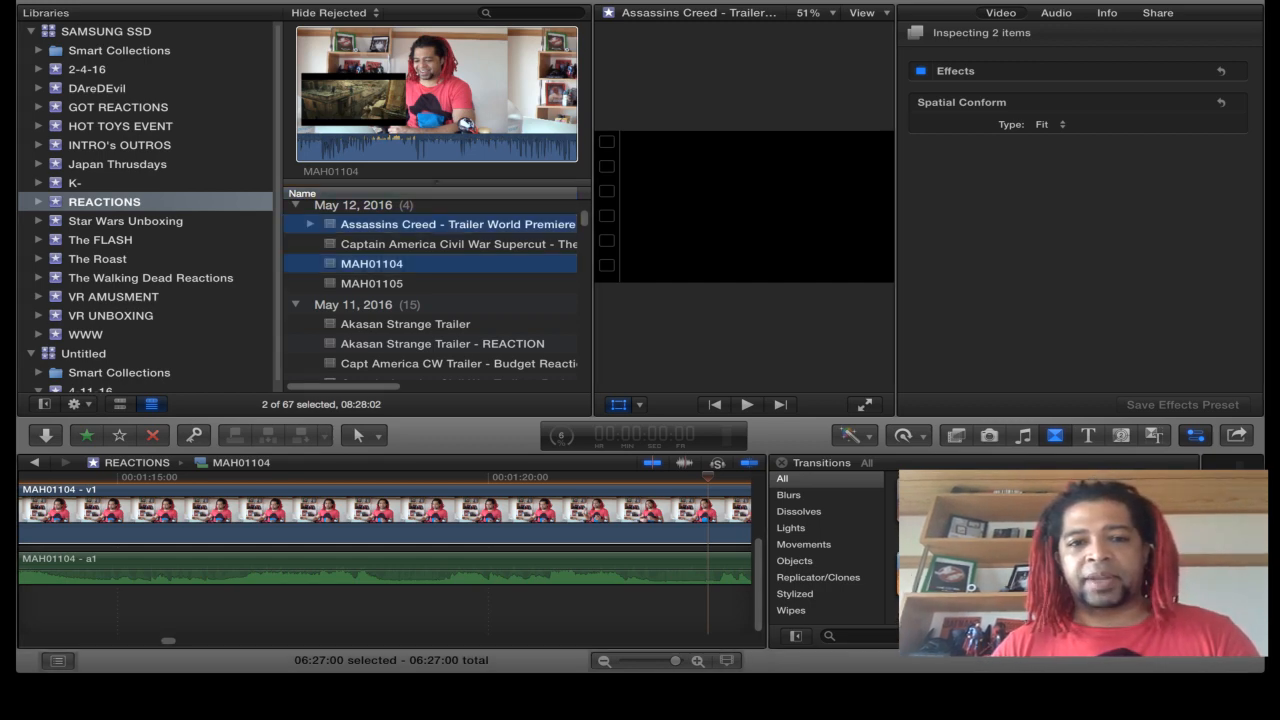
{"action": "key", "text": "super+Tab"}
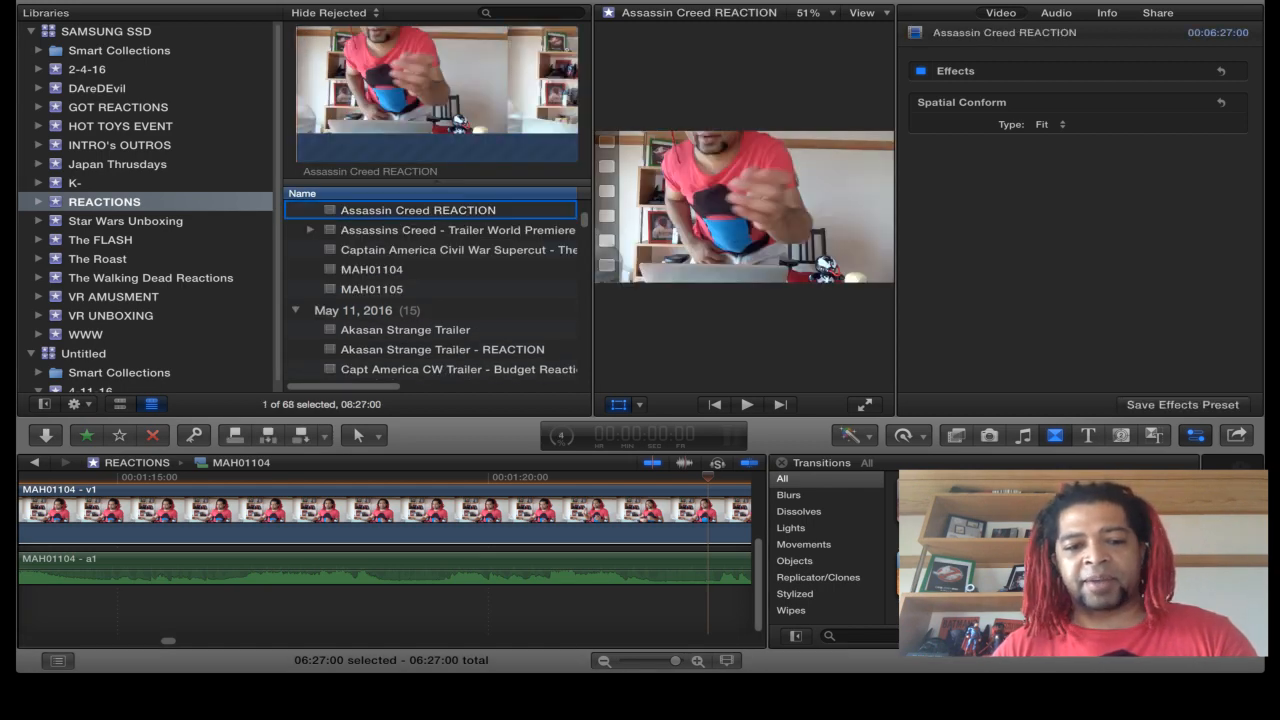
Step: Open the Assassin Creed REACTION clip in the timeline and move the playhead to 1:24:00 within the trailer
{"action": "double_click", "coordinate": [330, 210]}
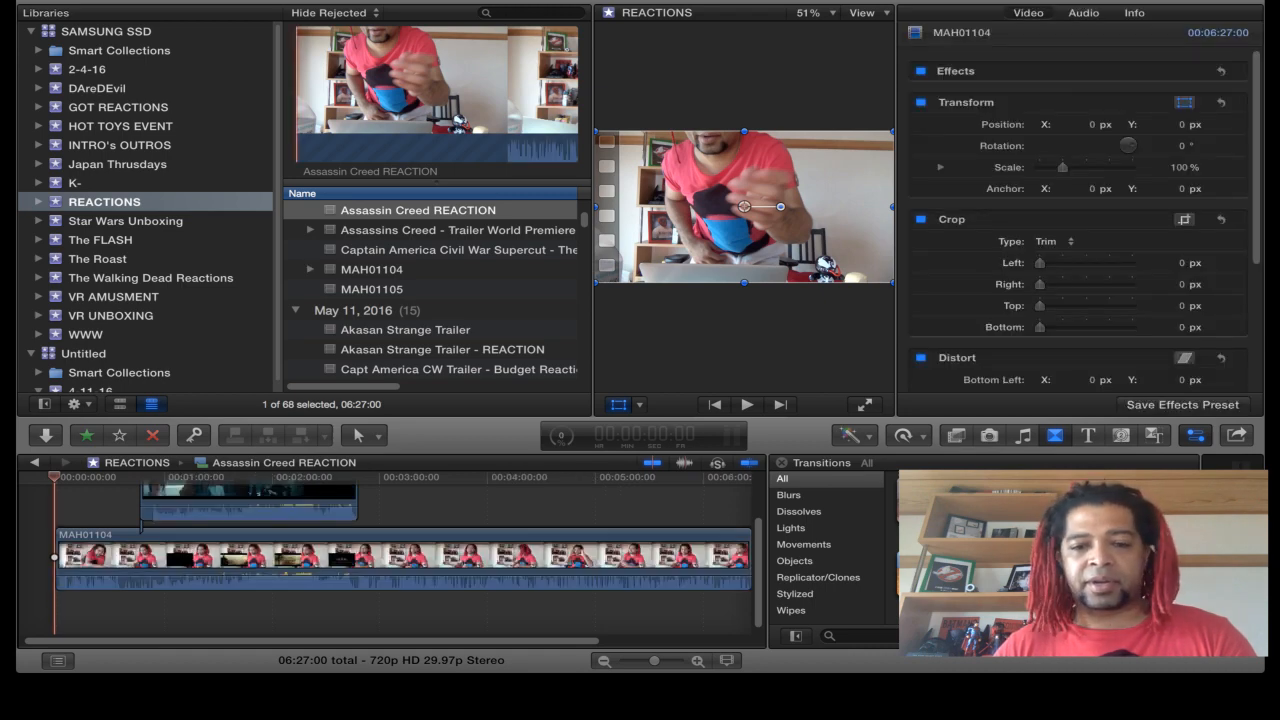
{"action": "key", "text": "ctrl+super+f"}
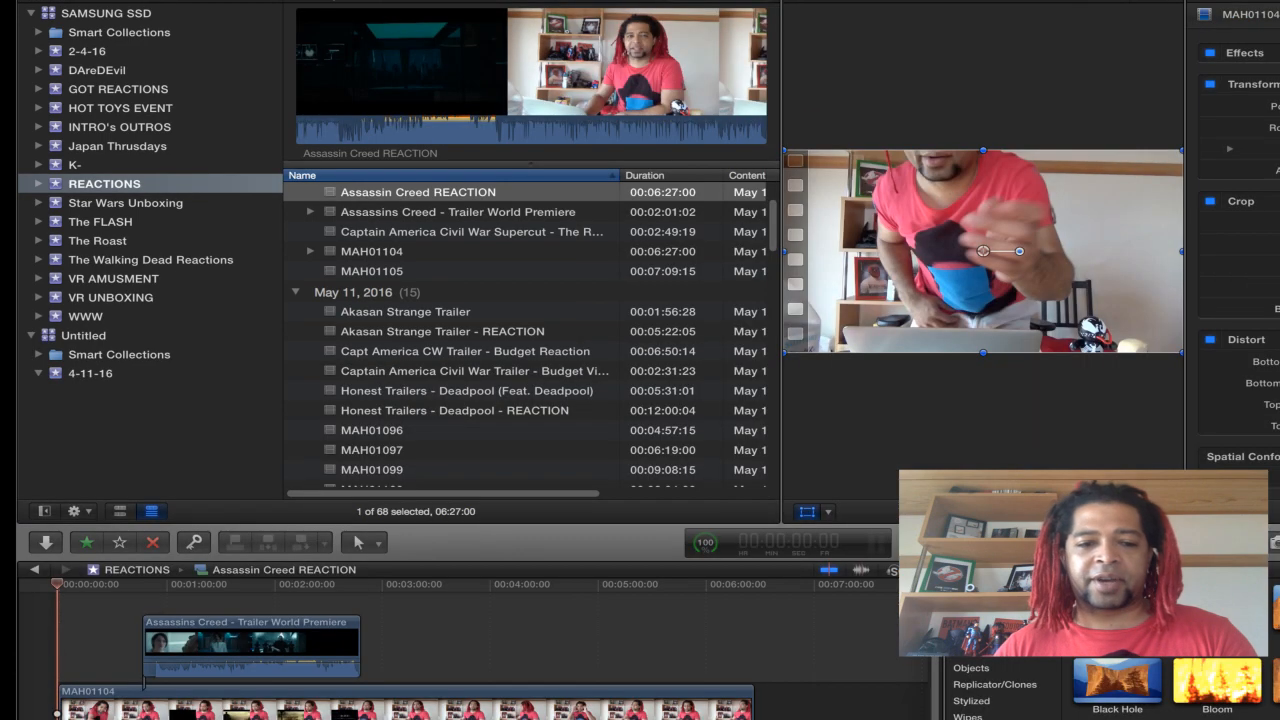
{"action": "scroll", "coordinate": [490, 667], "scroll_direction": "up", "scroll_amount": 1}
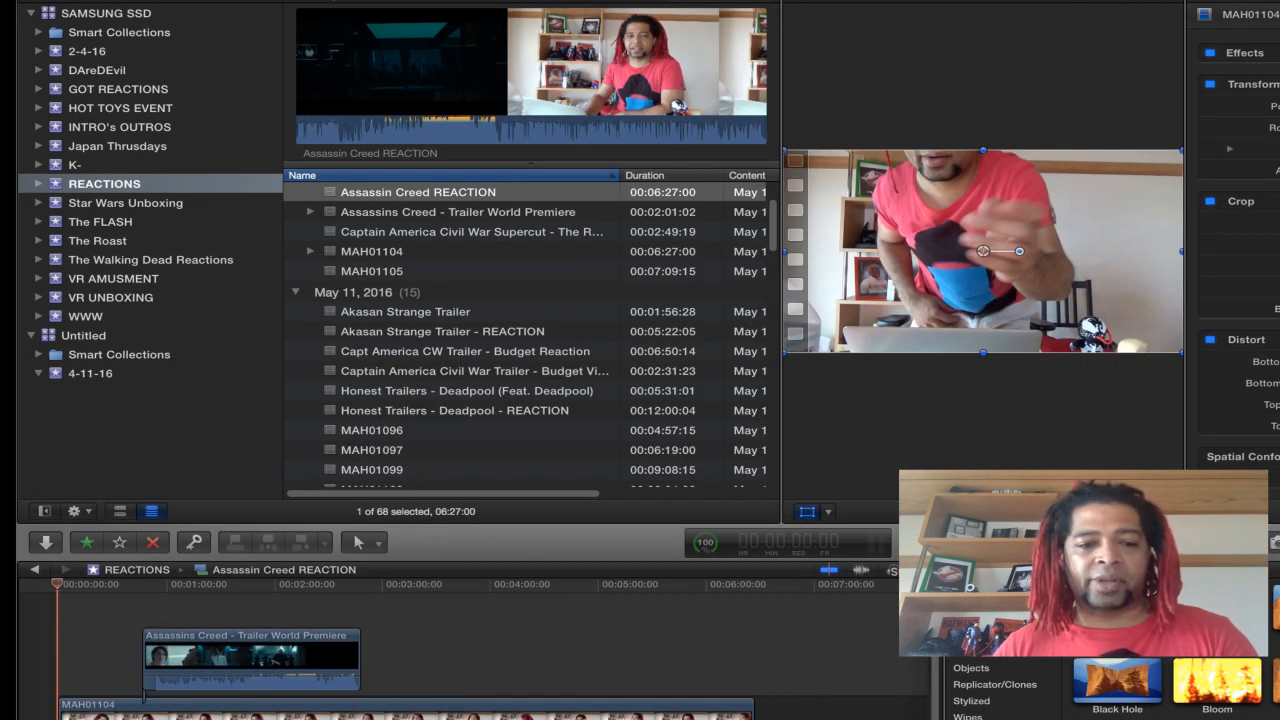
{"action": "left_click", "coordinate": [173, 585]}
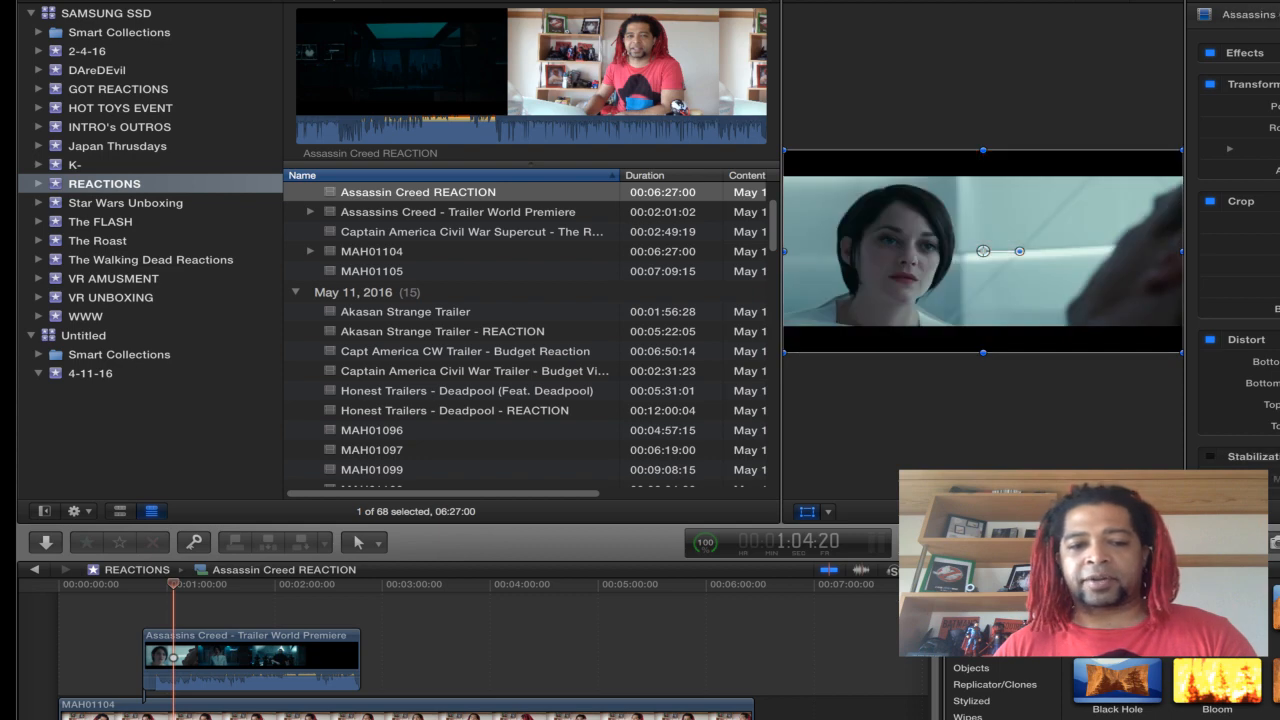
{"action": "left_click_drag", "start_coordinate": [173, 584], "coordinate": [208, 584]}
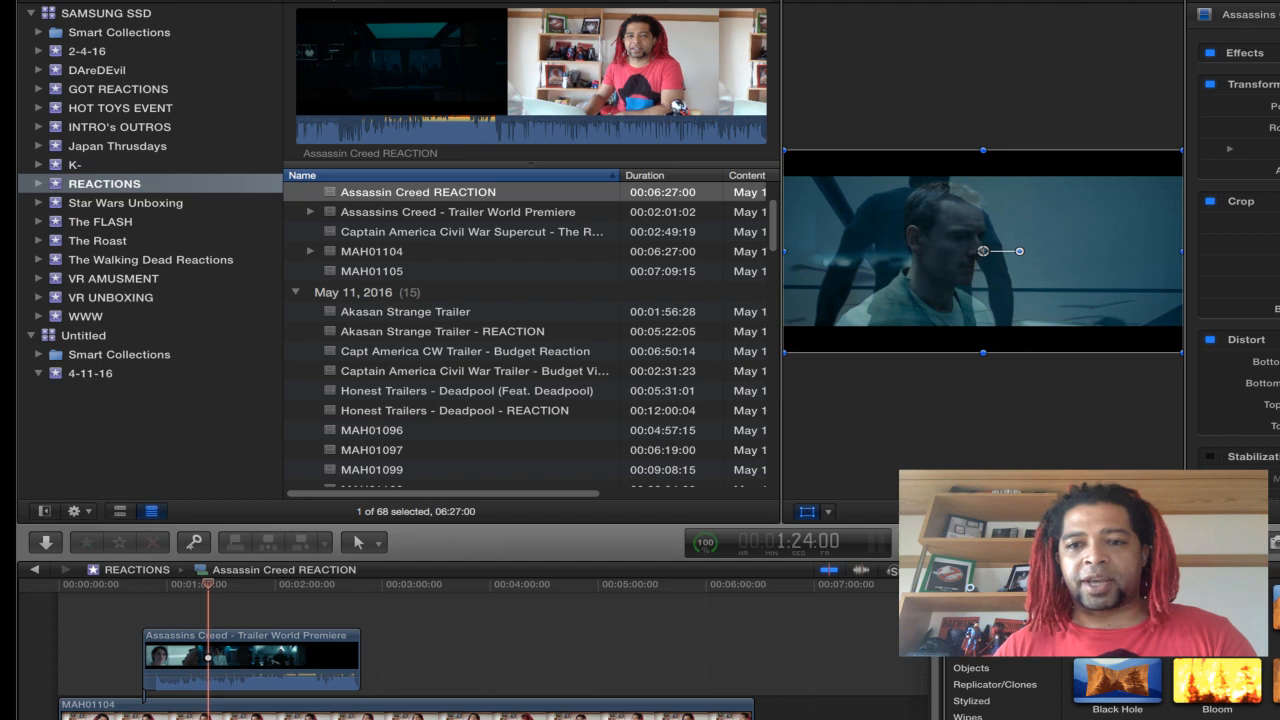
Step: Try shrinking the trailer and placing it over the lower-left part of the reaction footage, then undo both changes
{"action": "left_click_drag", "start_coordinate": [1182, 150], "coordinate": [1056, 214]}
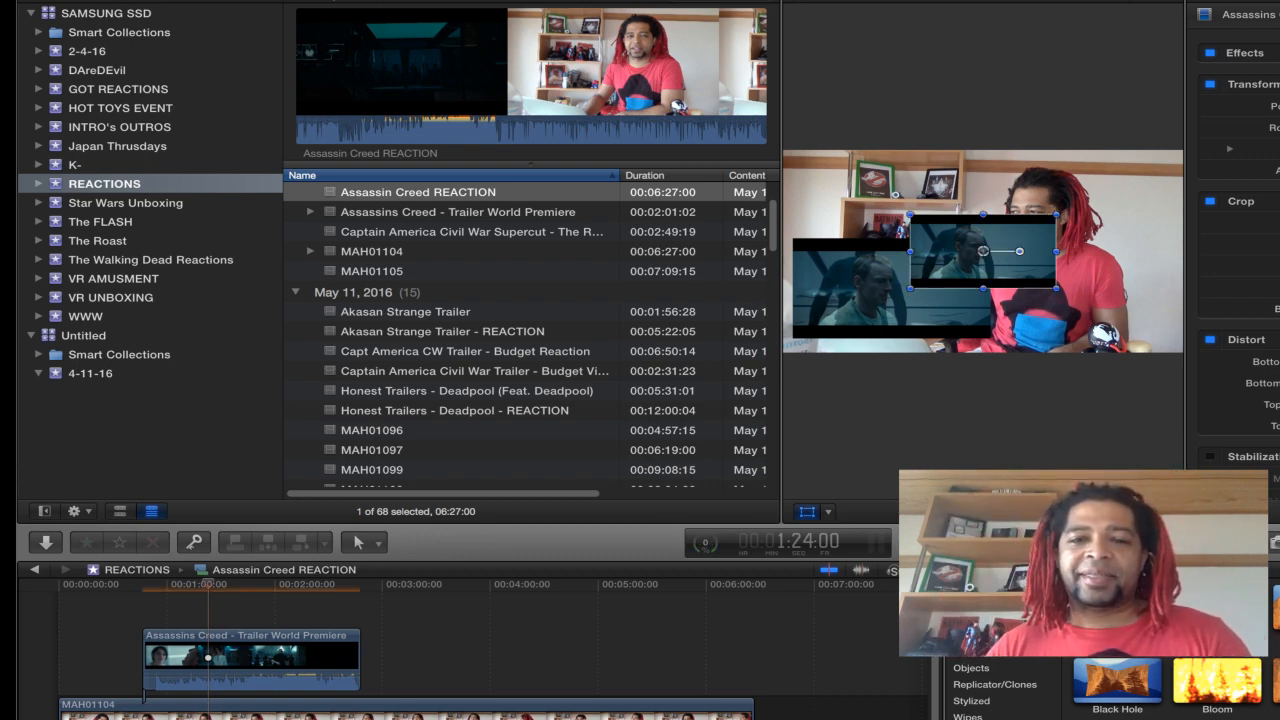
{"action": "left_click_drag", "start_coordinate": [983, 251], "coordinate": [893, 289]}
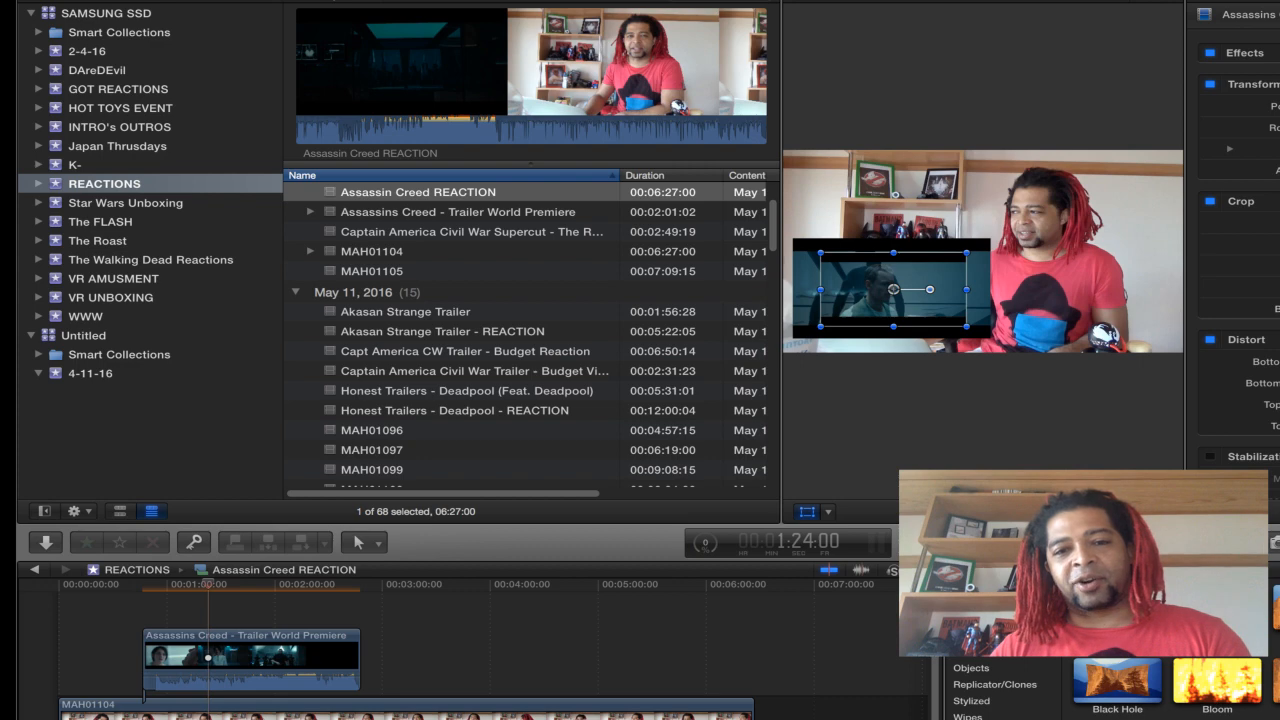
{"action": "key", "text": "super+z"}
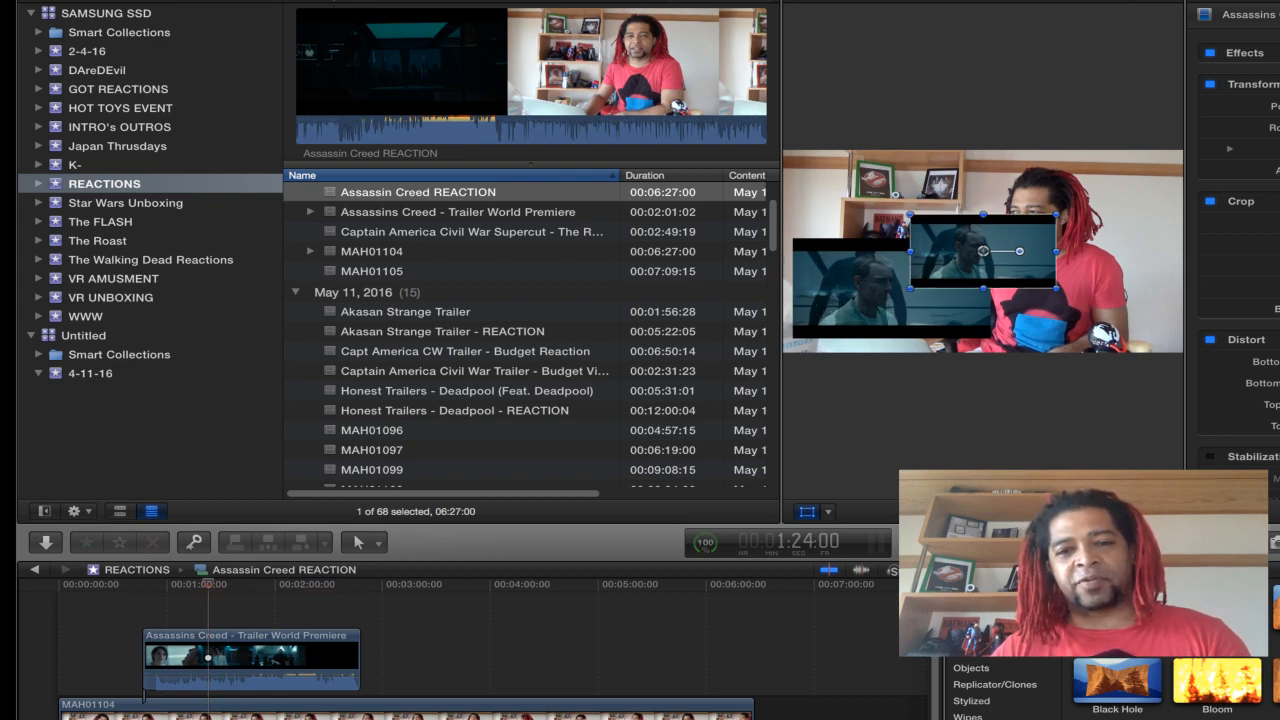
{"action": "key", "text": "super+z"}
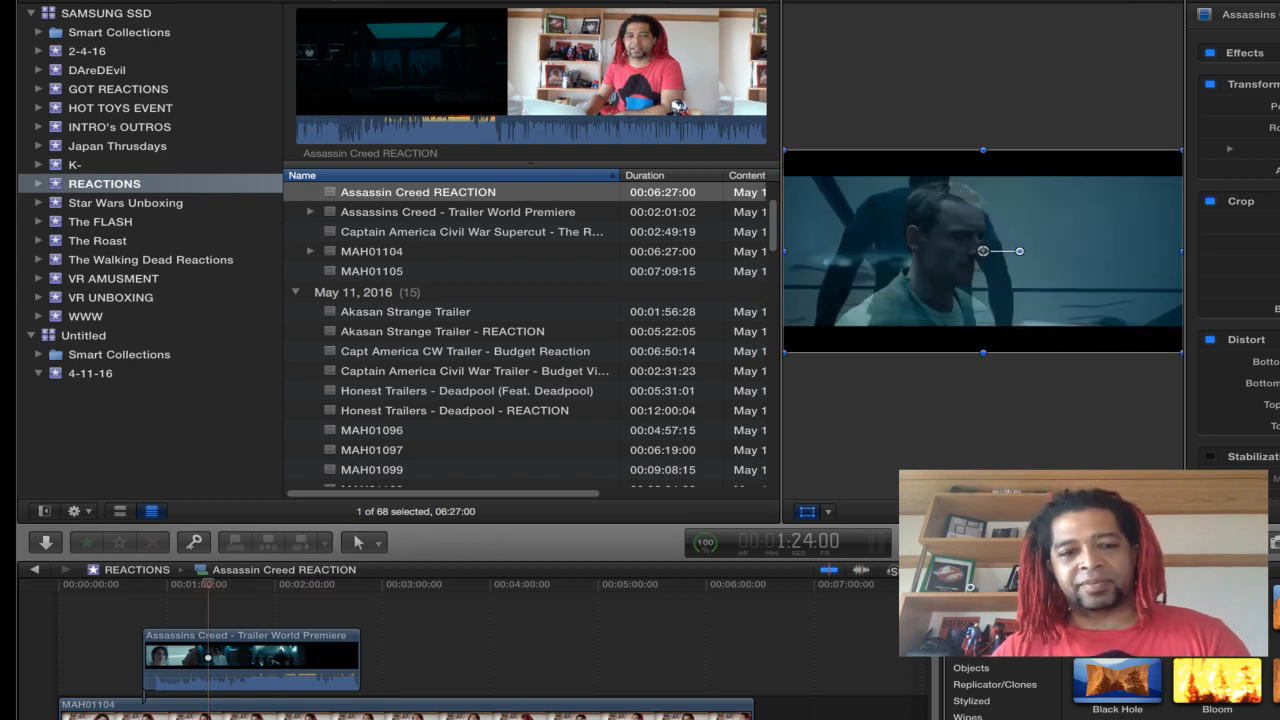
Step: Undo the clip synchronization and the earlier trailer edits in MAH01104 until only the reaction footage remains in its timeline
{"action": "key", "text": "shift+f"}
{"action": "key", "text": "super+z"}
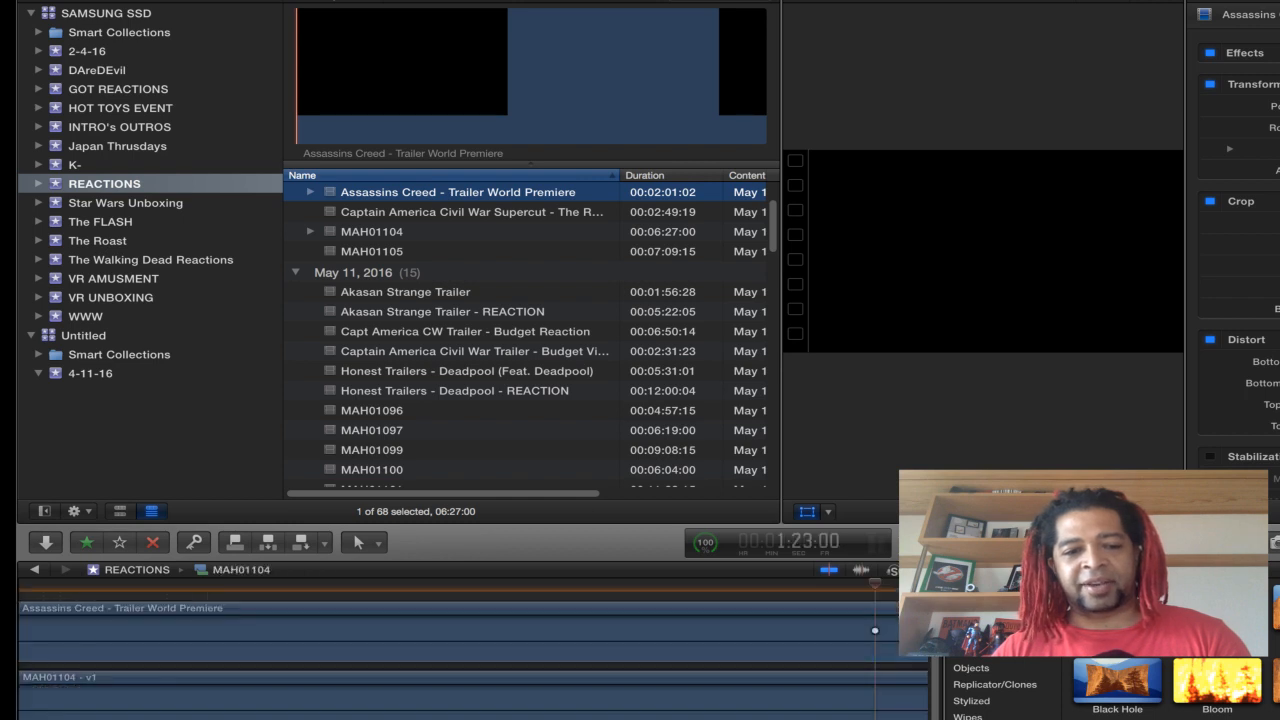
{"action": "key", "text": "super+z"}
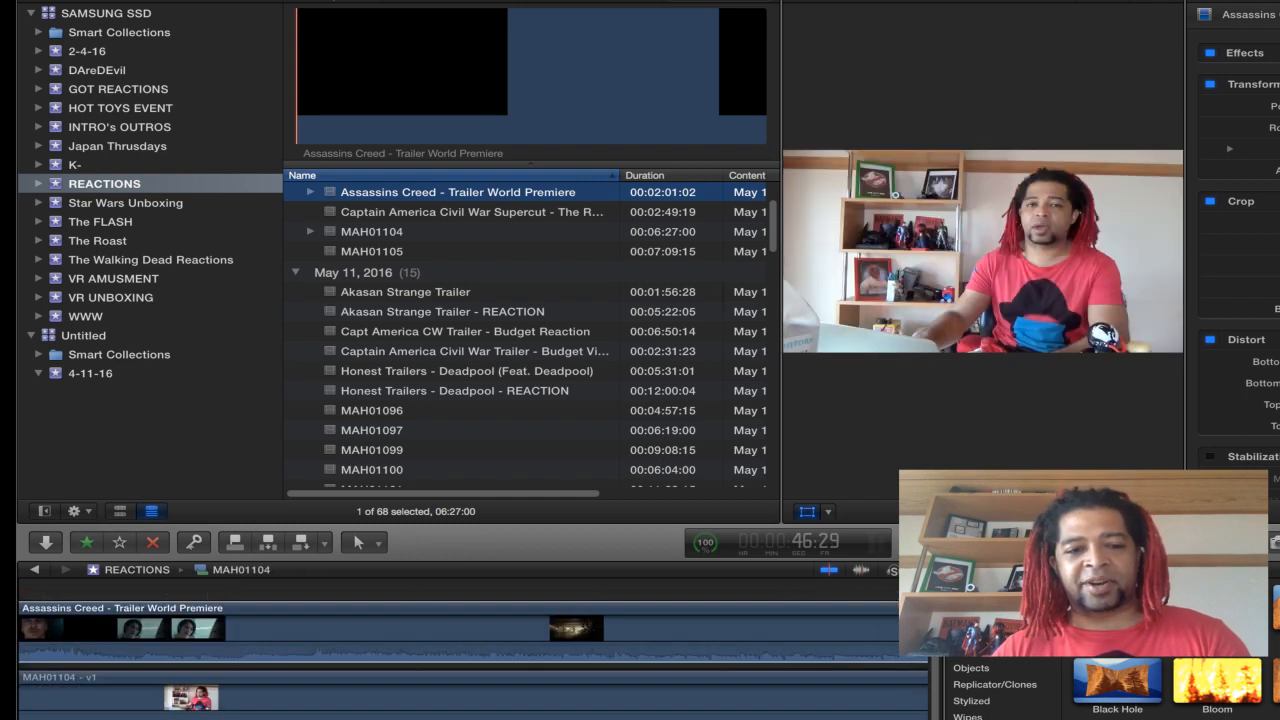
{"action": "key", "text": "super+z"}
{"action": "key", "text": "super+z"}
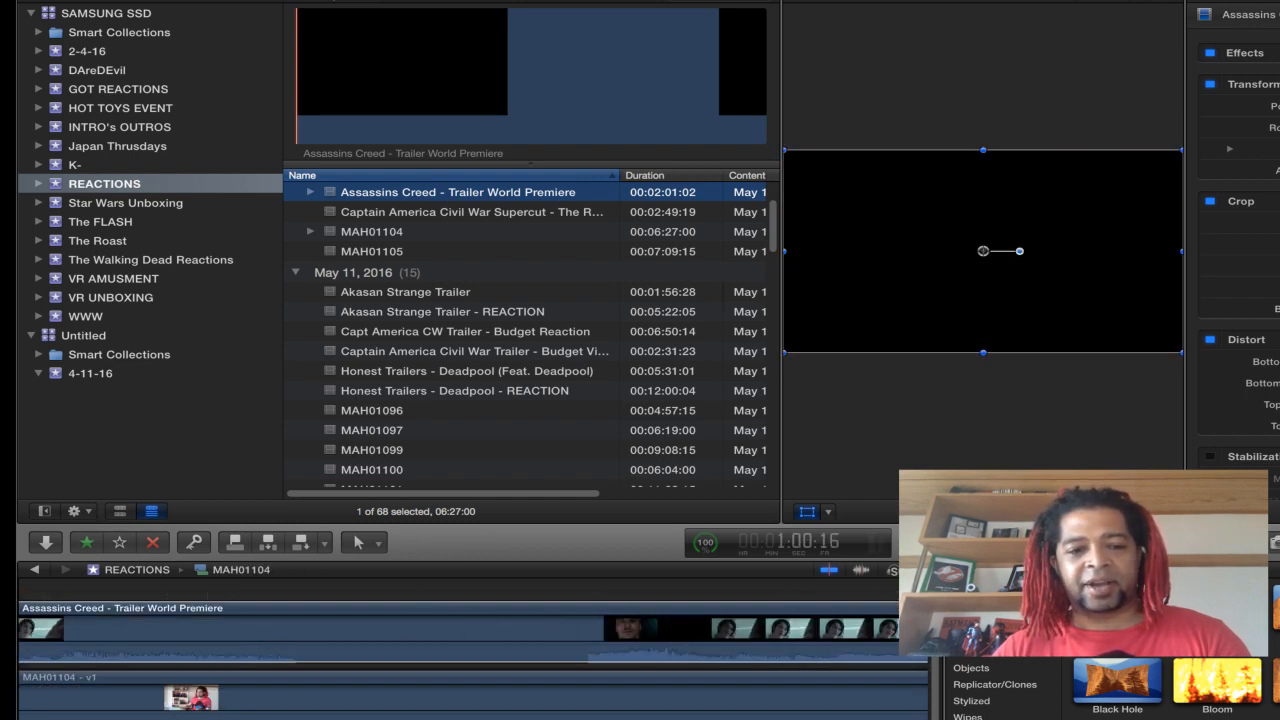
{"action": "key", "text": "super+z"}
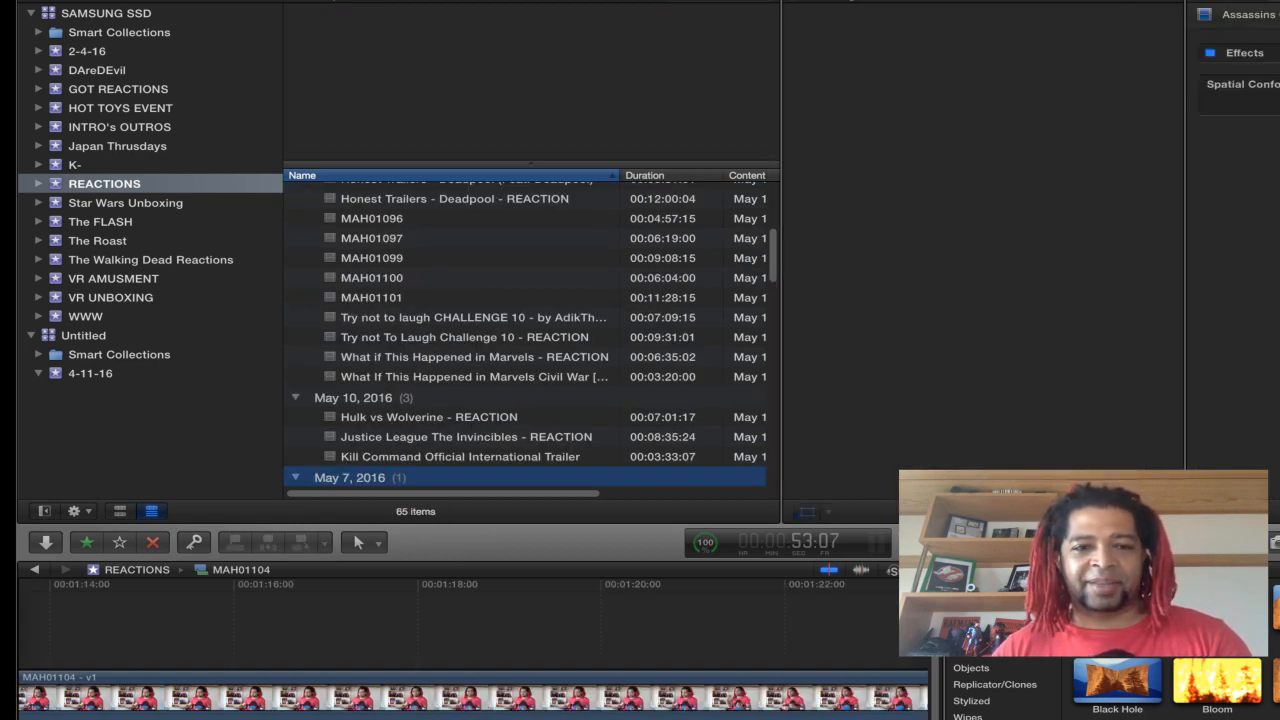
Step: Synchronize the clean MAH01104 clip and the Assassins Creed trailer into a new clip named ASSASSIN - REACTION
{"action": "scroll", "coordinate": [530, 335], "scroll_direction": "up", "scroll_amount": 10}
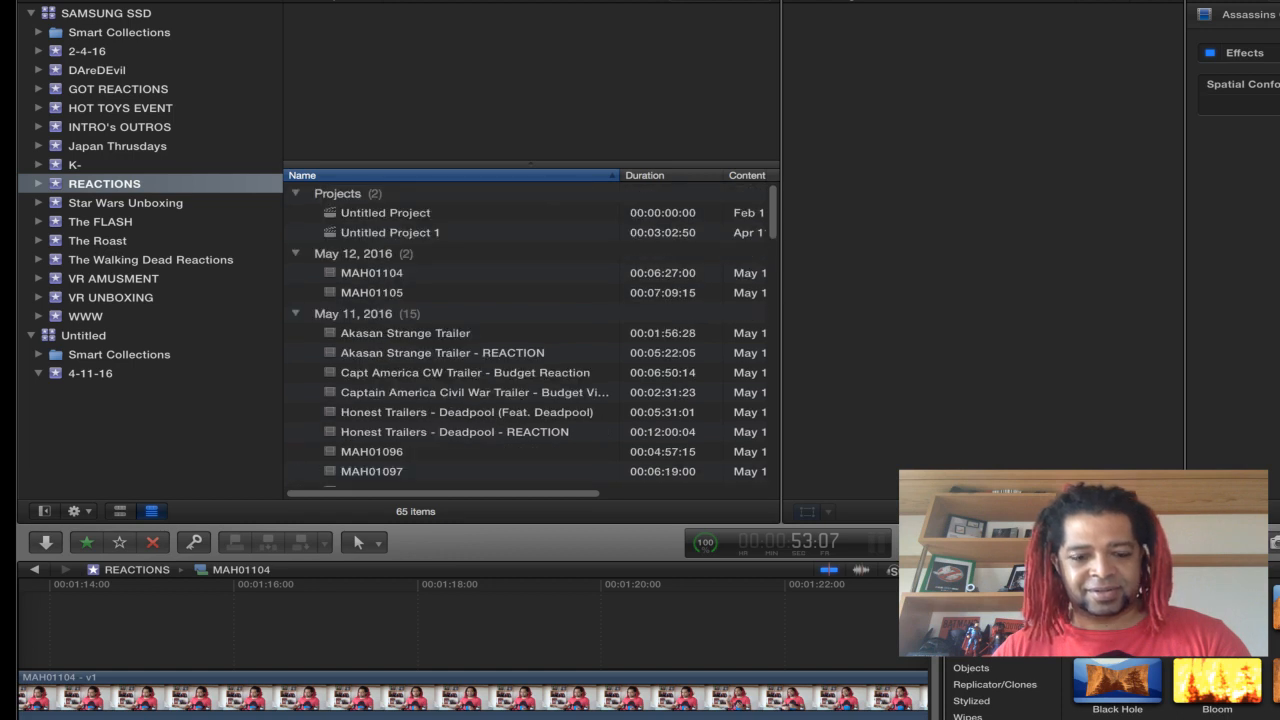
{"action": "left_click", "coordinate": [372, 273]}
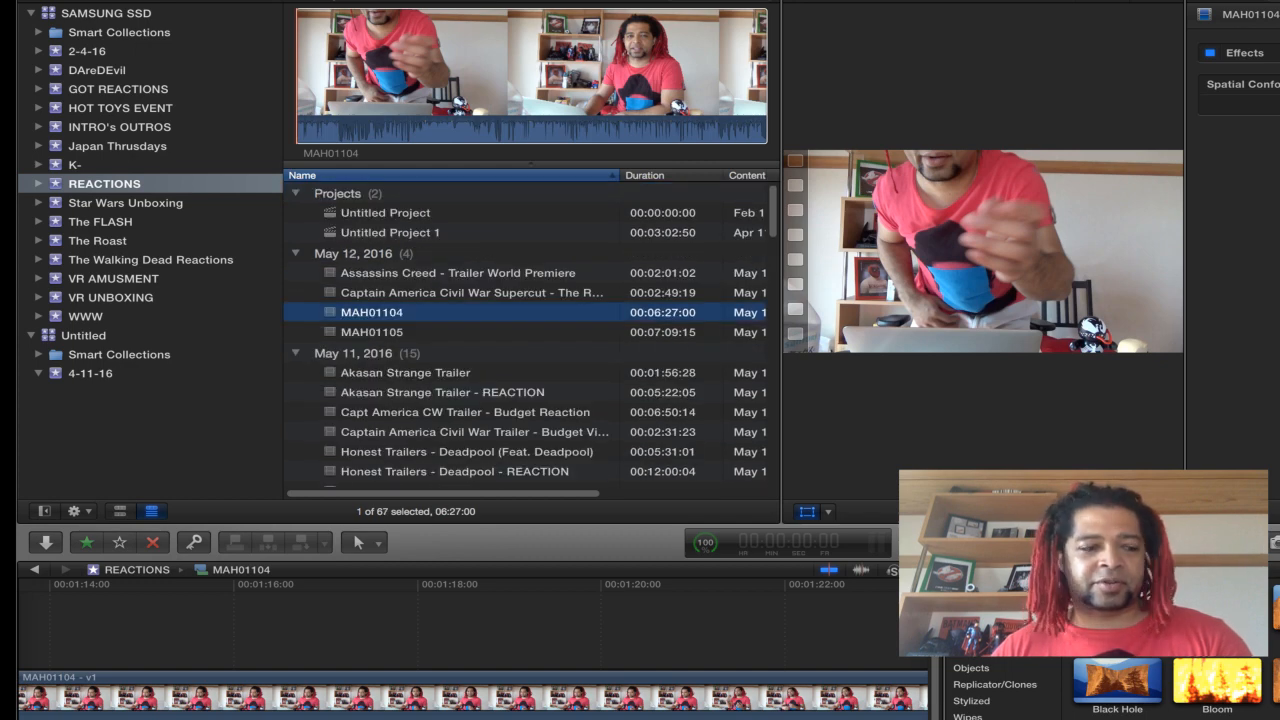
{"action": "left_click", "coordinate": [458, 273], "text": "super"}
{"action": "right_click", "coordinate": [458, 273]}
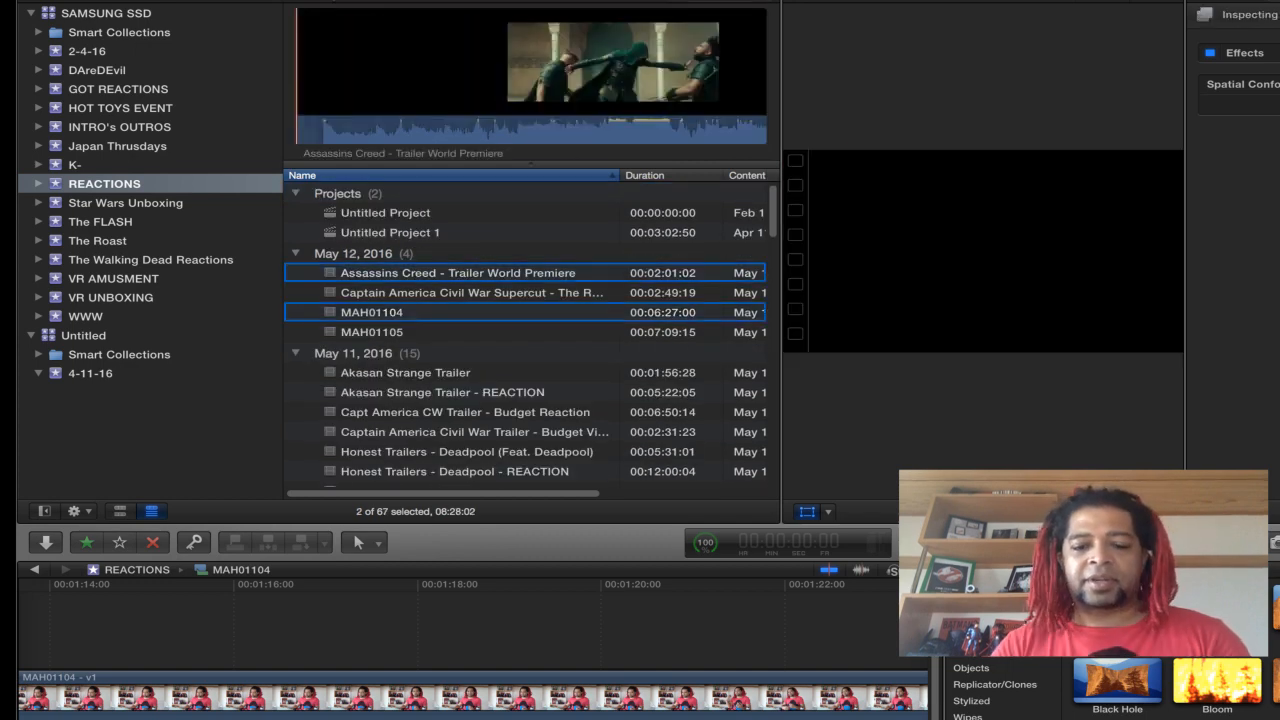
{"action": "left_click", "coordinate": [510, 352]}
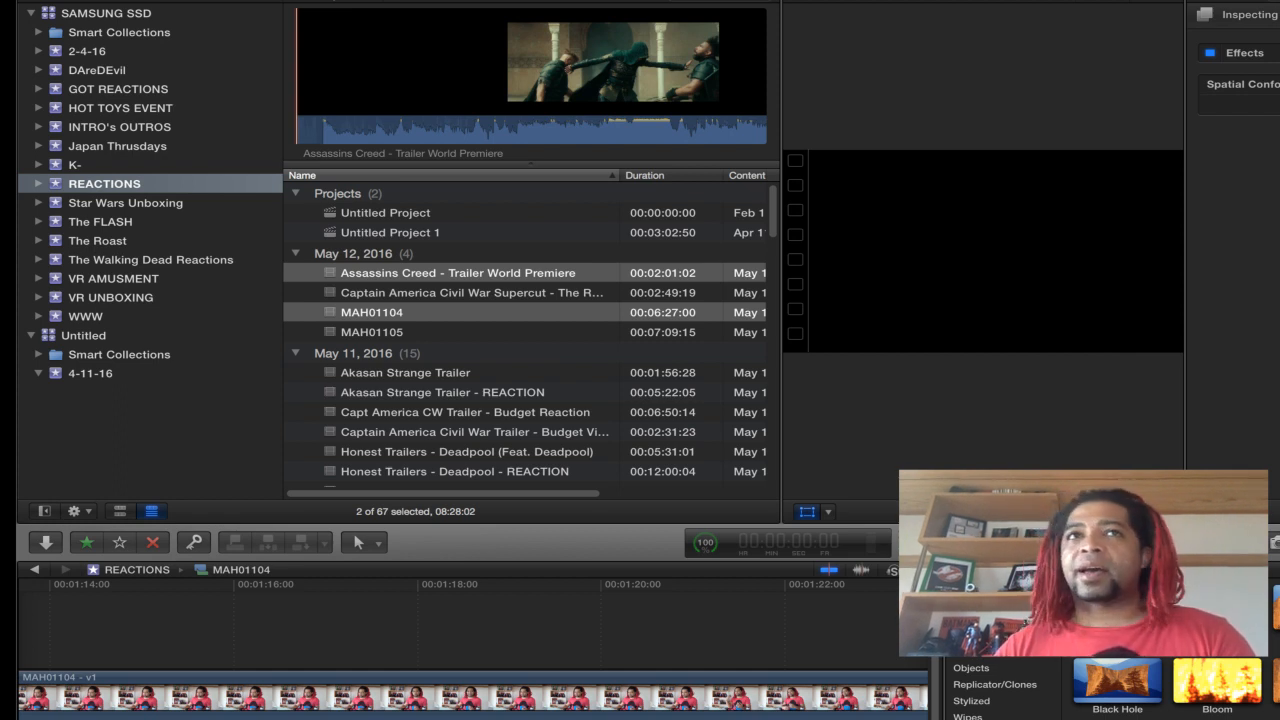
{"action": "key", "text": "super+1"}
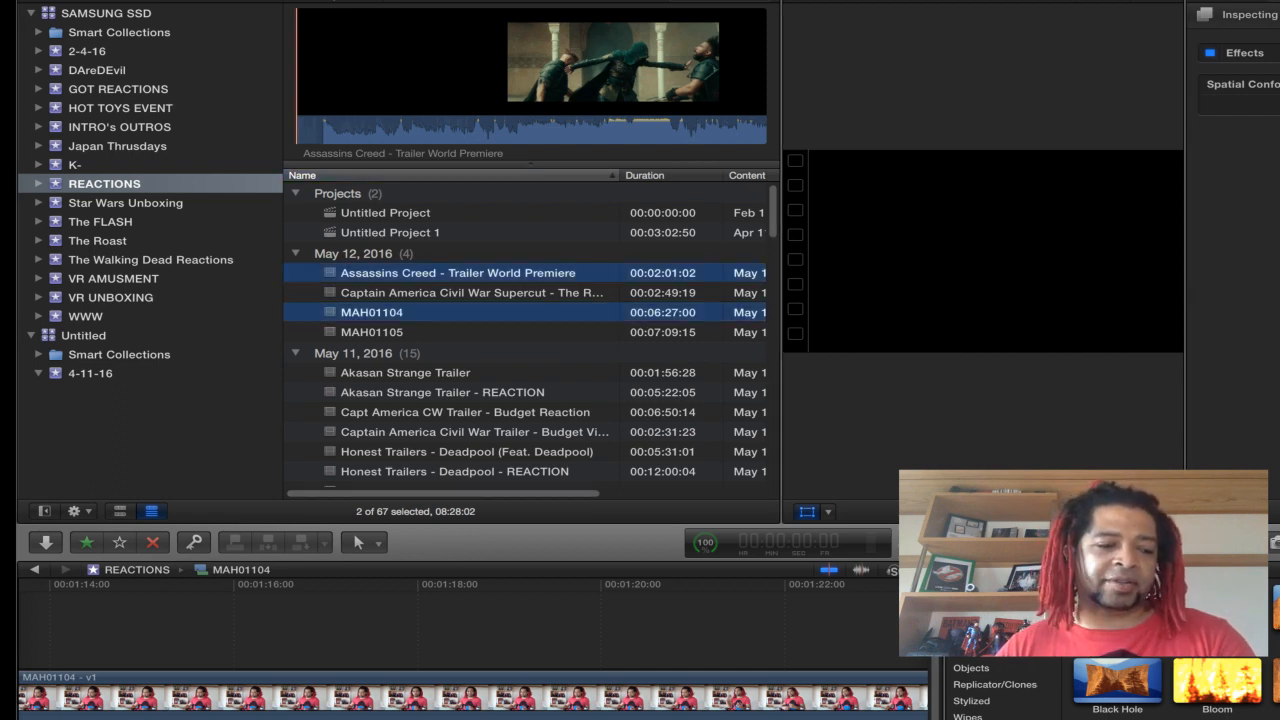
{"action": "key", "text": "super+2"}
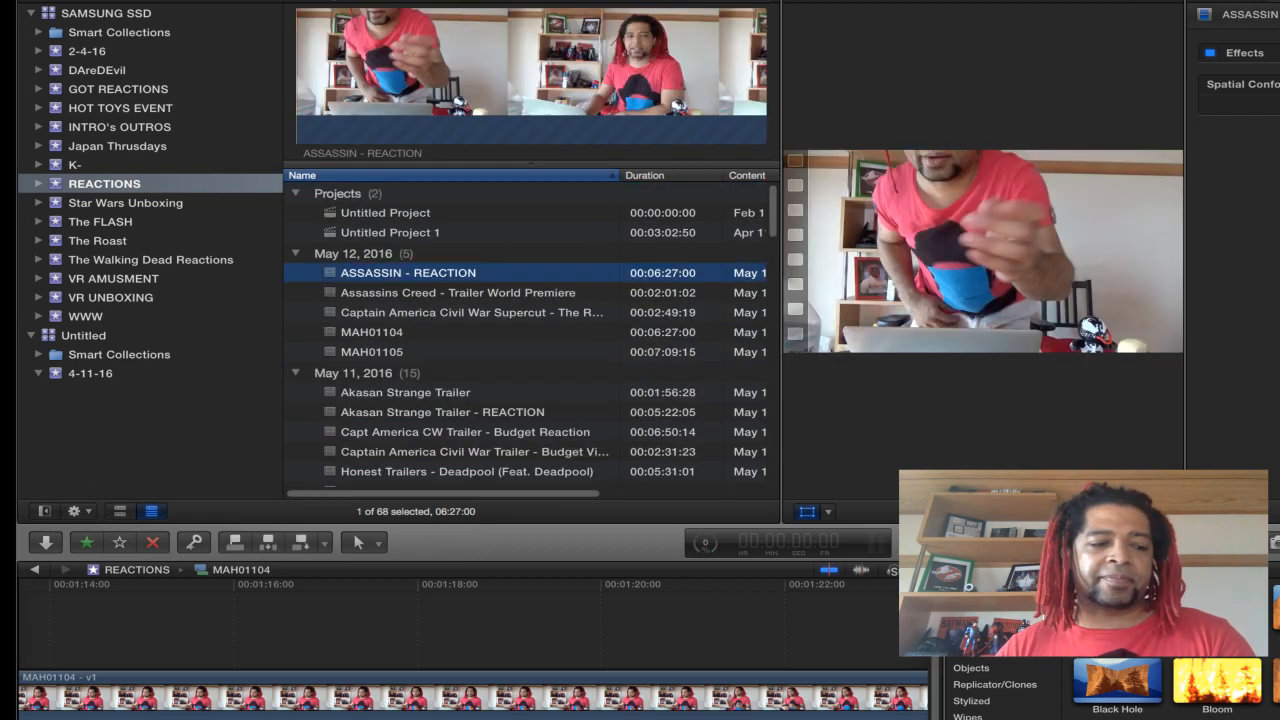
Step: Open the ASSASSIN - REACTION clip and, at 2:03:03, shrink the trailer and place it over the lower-left part of the reaction footage
{"action": "double_click", "coordinate": [330, 273]}
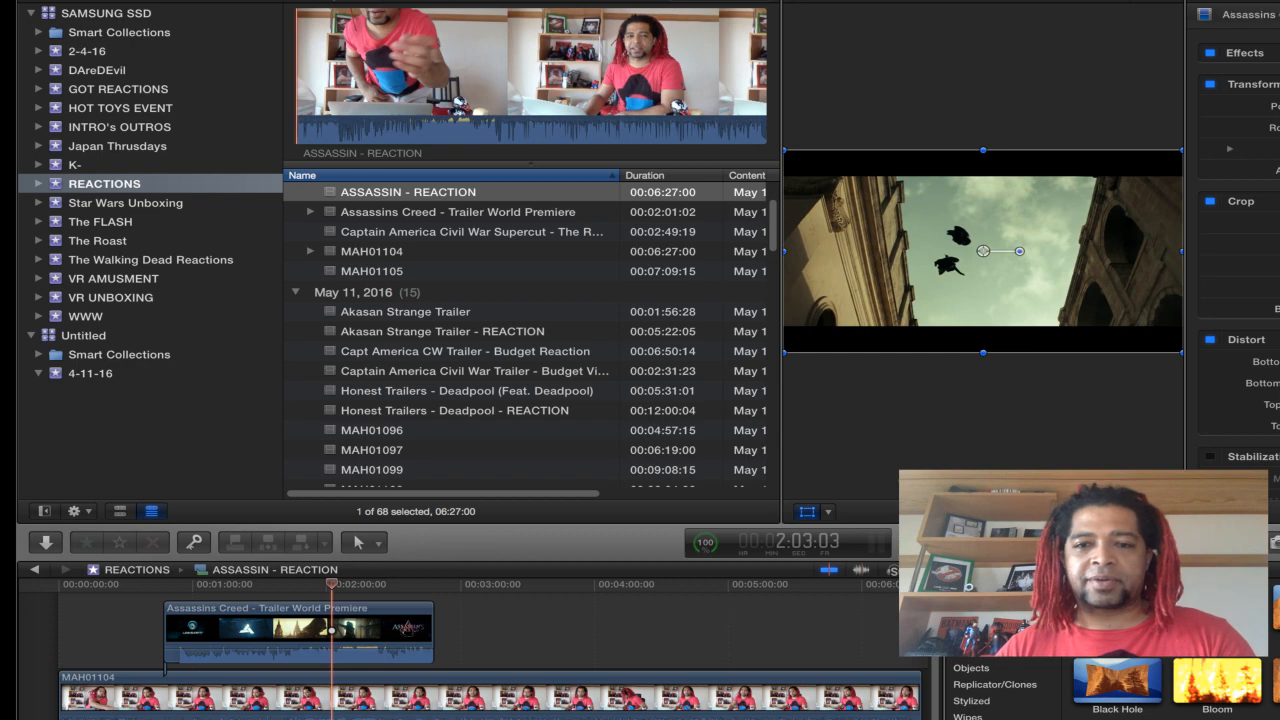
{"action": "left_click_drag", "start_coordinate": [1182, 150], "coordinate": [1070, 207]}
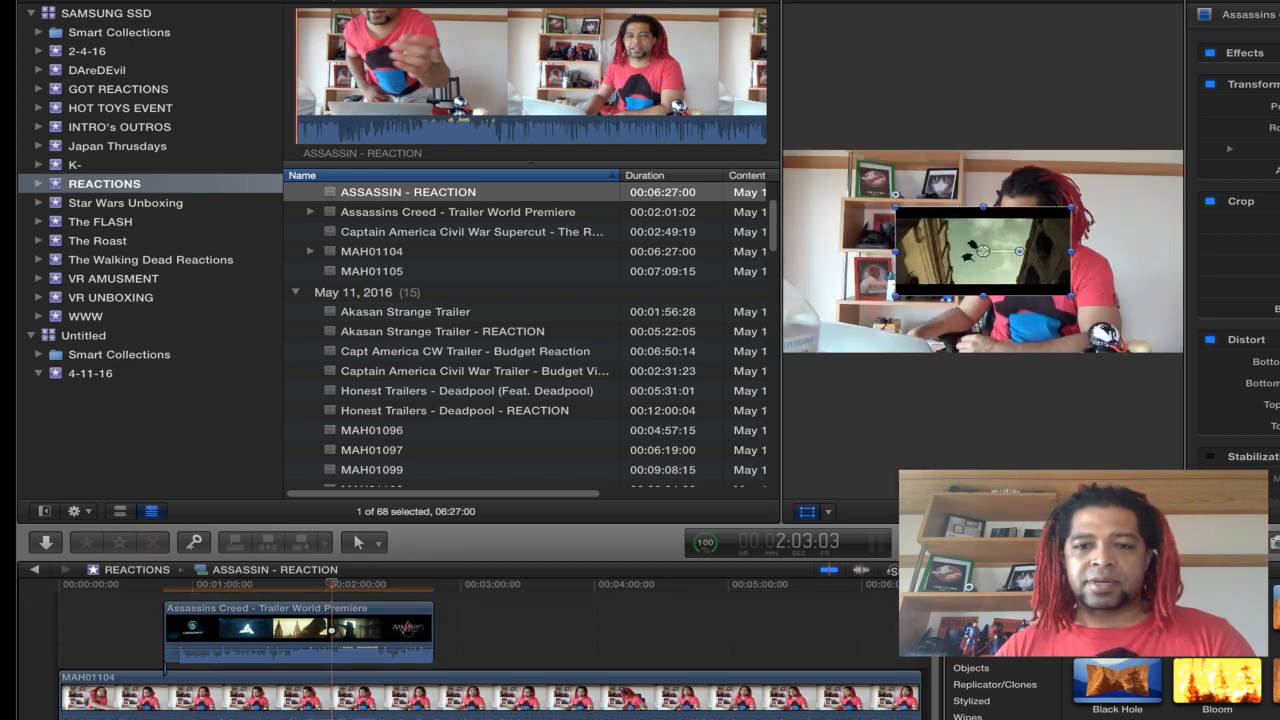
{"action": "left_click_drag", "start_coordinate": [983, 251], "coordinate": [878, 299]}
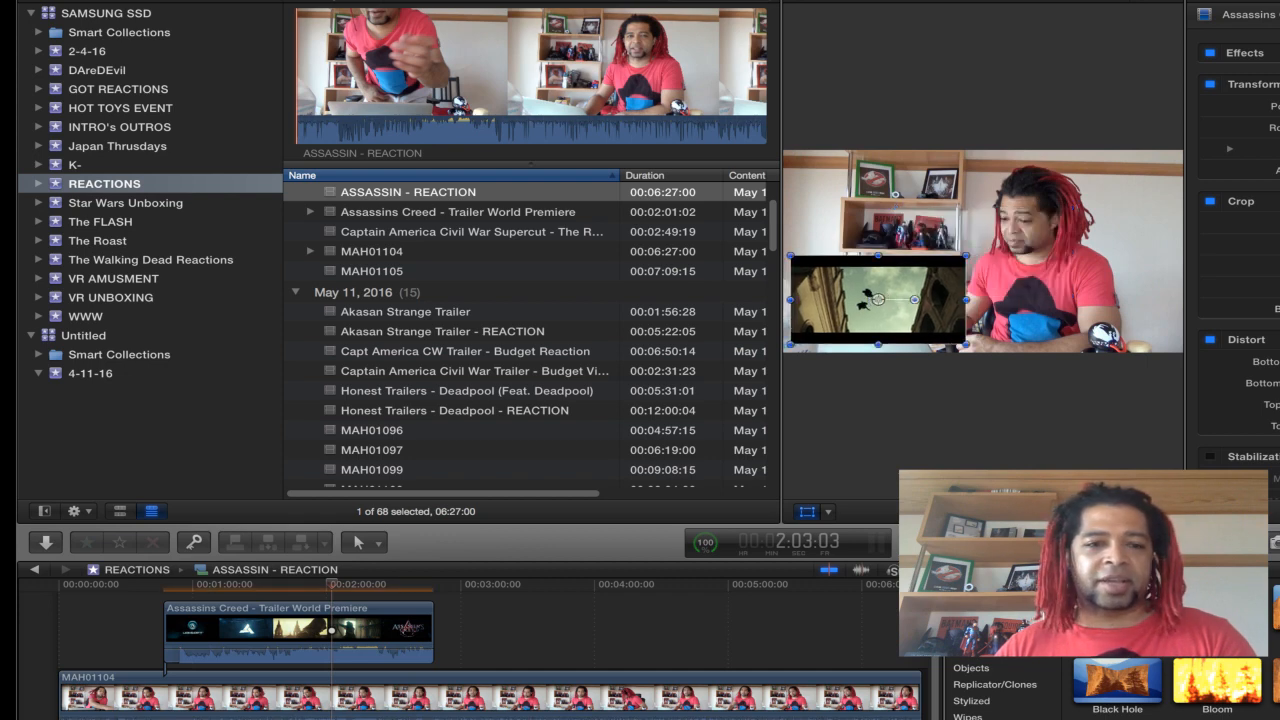
{"action": "scroll", "coordinate": [490, 650], "scroll_direction": "up", "scroll_amount": 2}
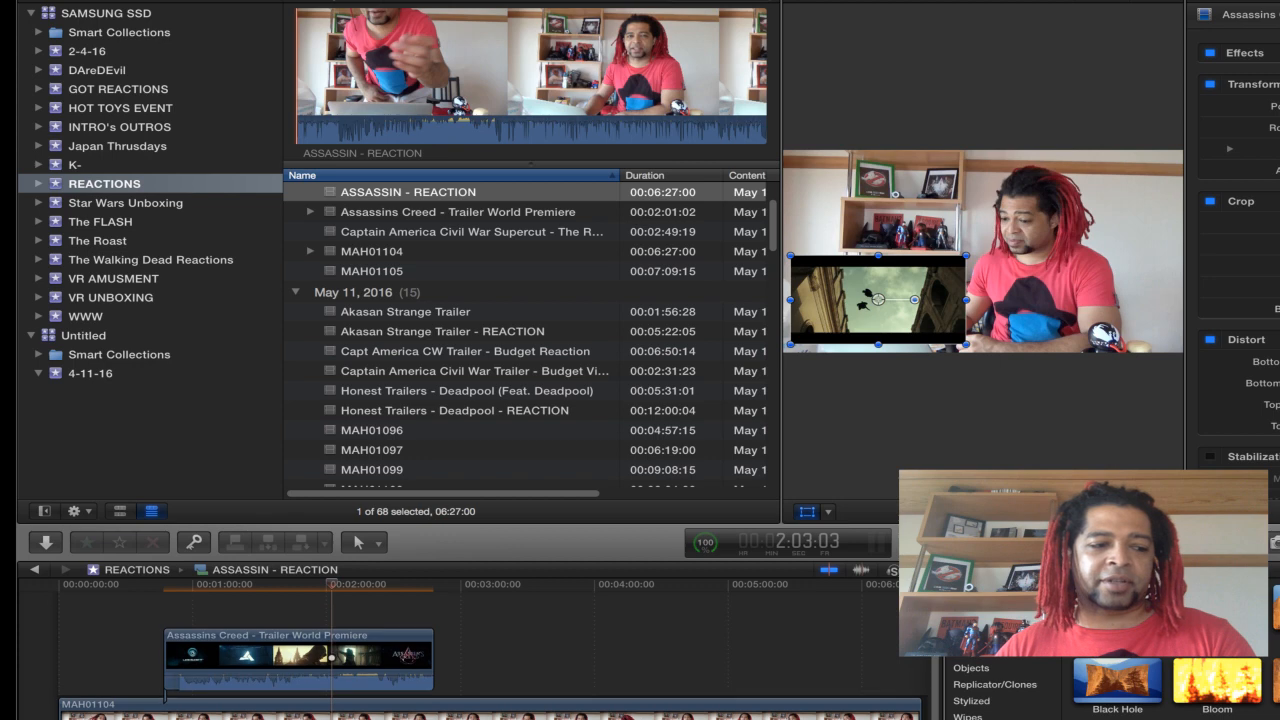
Step: Find the OVERLAY image dated Jan 6, 2016 in the INTRO's OUTROS event and select it
{"action": "left_click", "coordinate": [120, 127]}
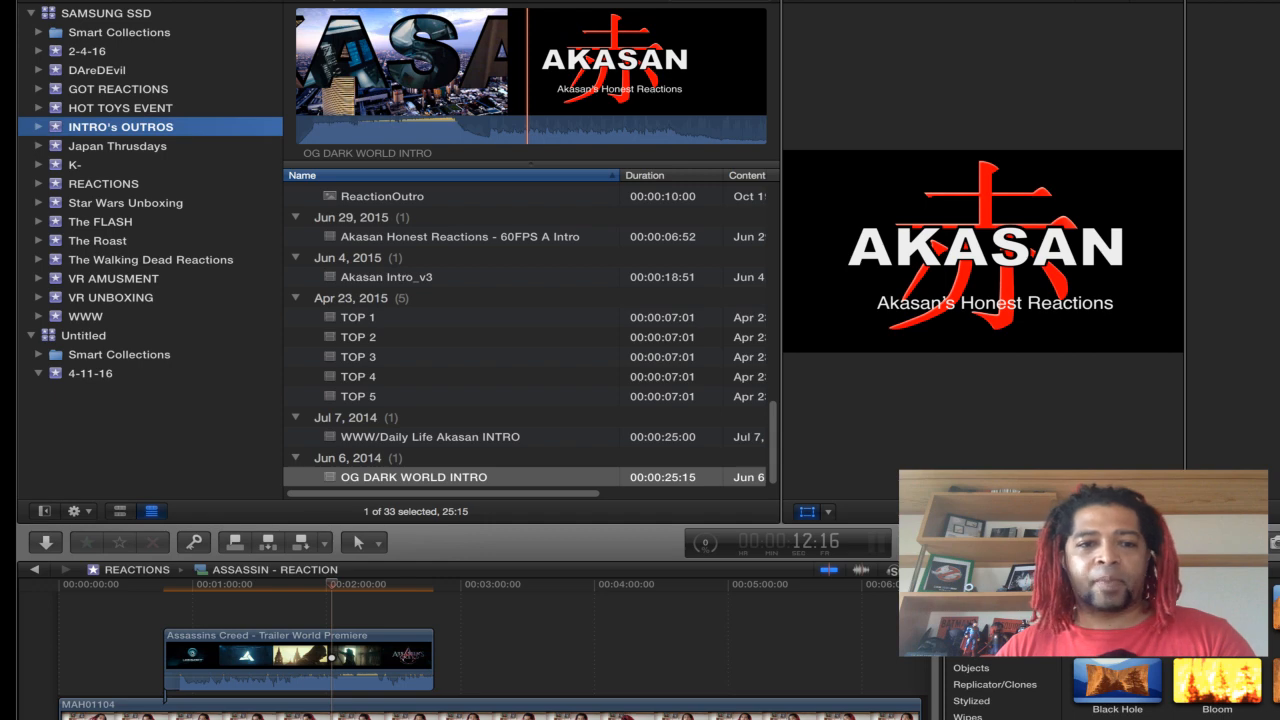
{"action": "scroll", "coordinate": [530, 335], "scroll_direction": "up", "scroll_amount": 10}
{"action": "scroll", "coordinate": [530, 335], "scroll_direction": "up", "scroll_amount": 3}
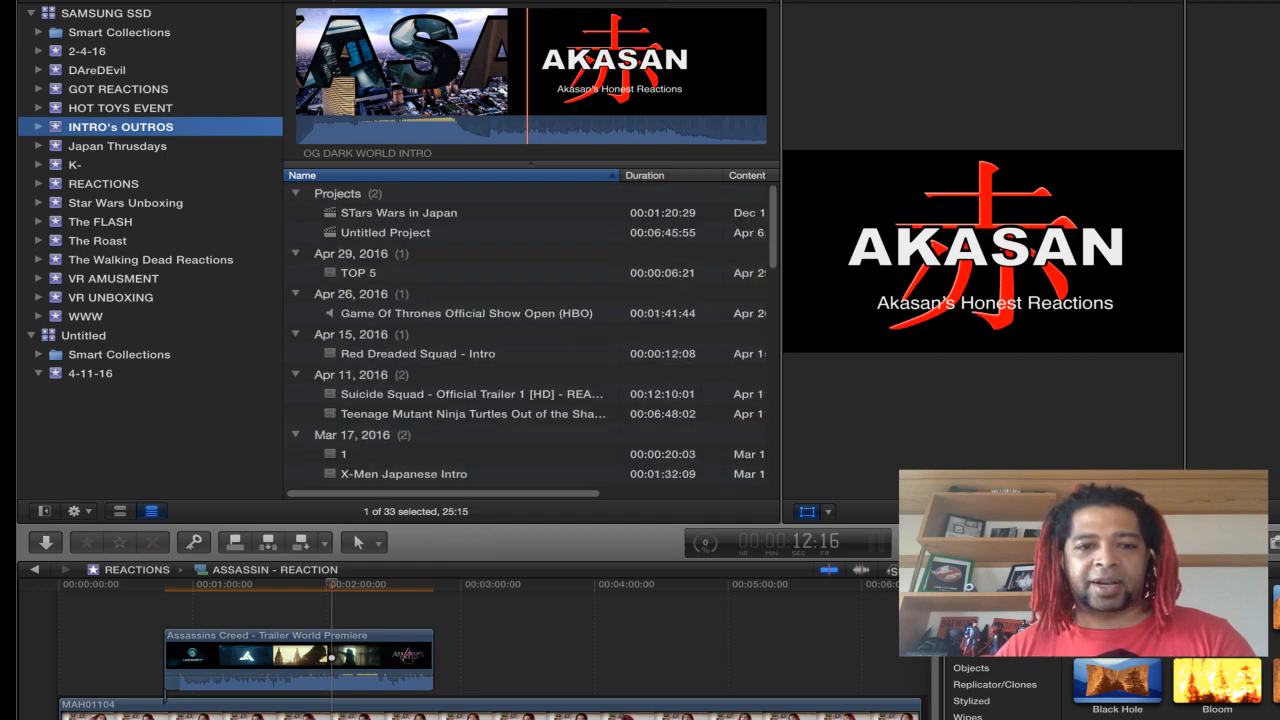
{"action": "scroll", "coordinate": [530, 335], "scroll_direction": "down", "scroll_amount": 15}
{"action": "scroll", "coordinate": [530, 335], "scroll_direction": "up", "scroll_amount": 8}
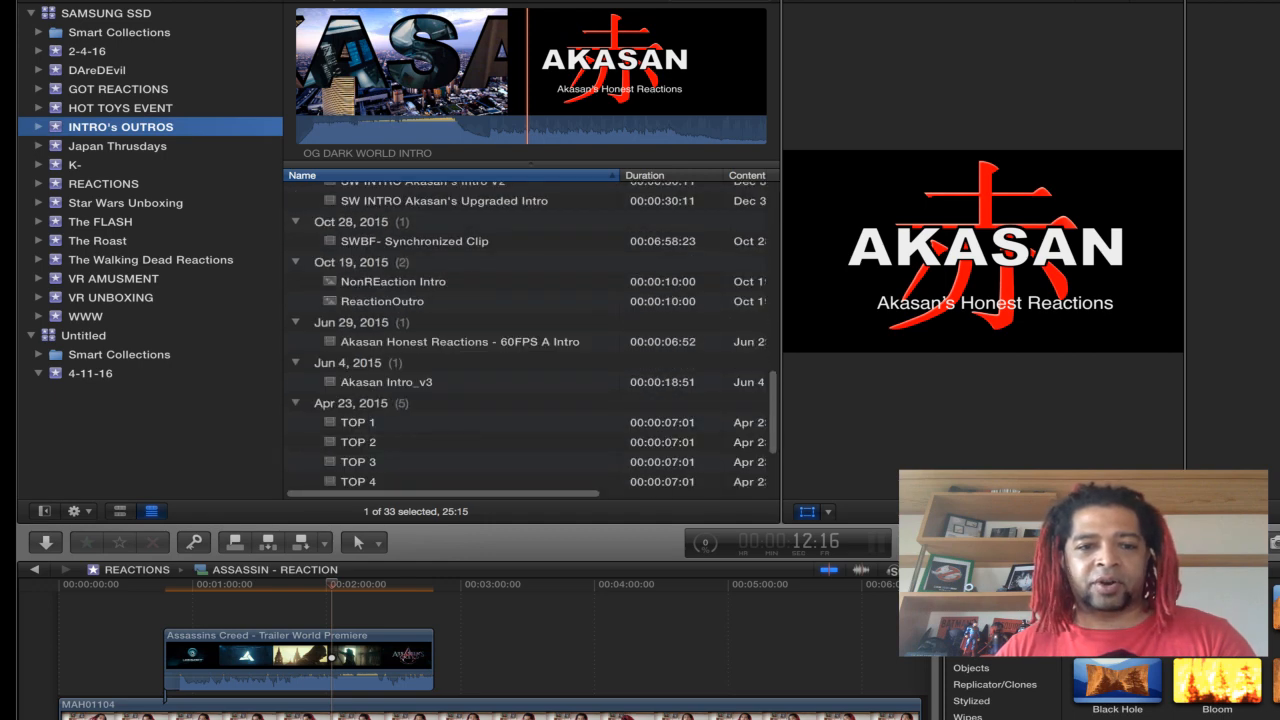
{"action": "left_click", "coordinate": [368, 287]}
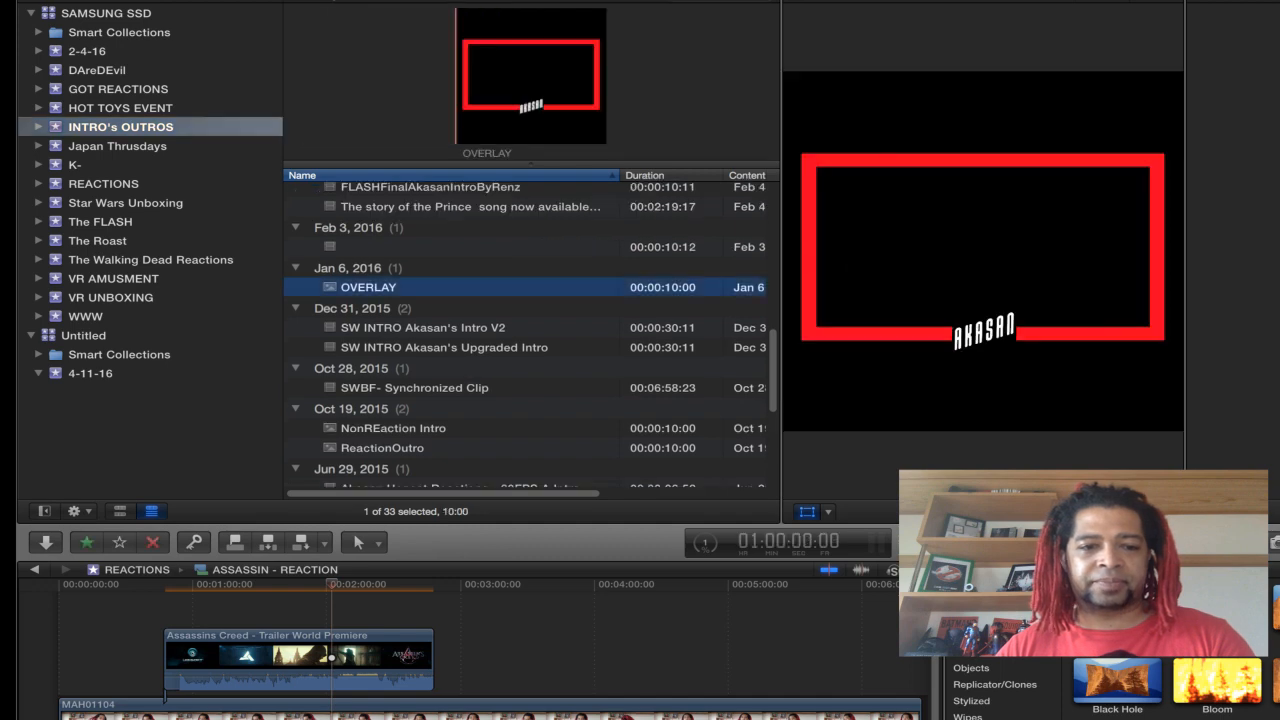
{"action": "key", "text": "super+2"}
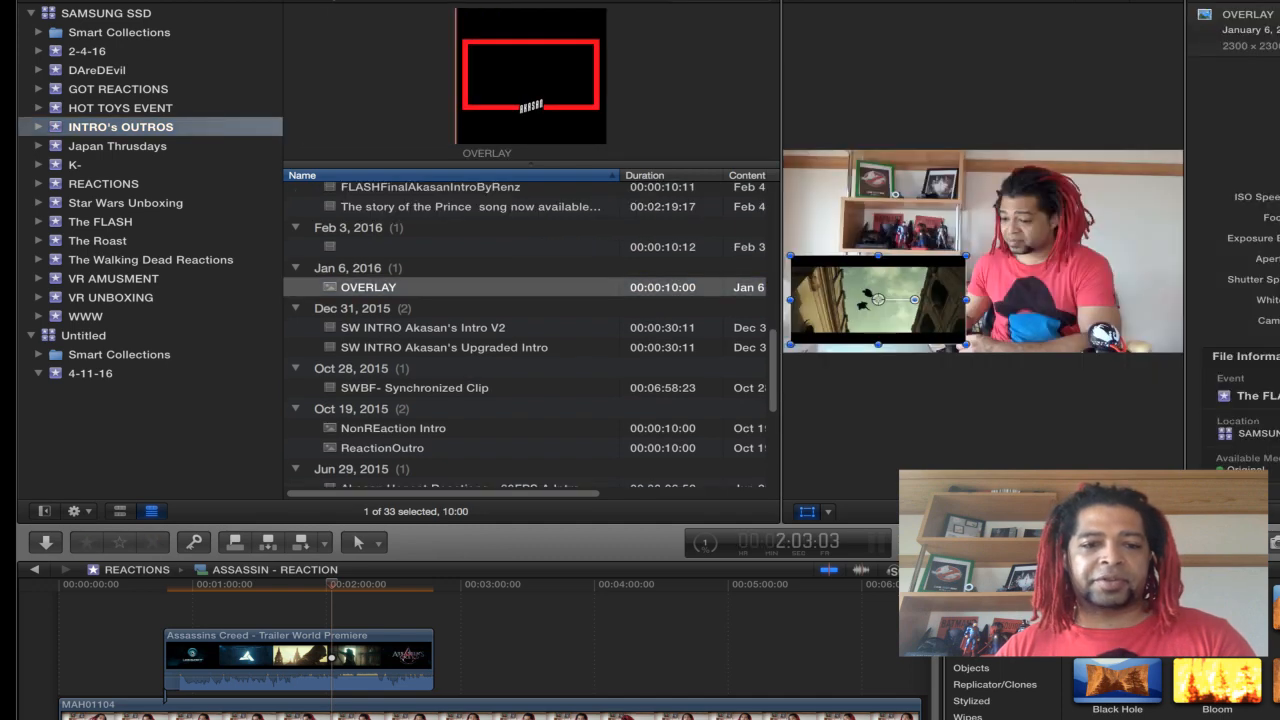
Step: Connect OVERLAY above the trailer in the ASSASSIN - REACTION timeline, align it with the trailer's start and extend it to the trailer's end
{"action": "left_click", "coordinate": [267, 602]}
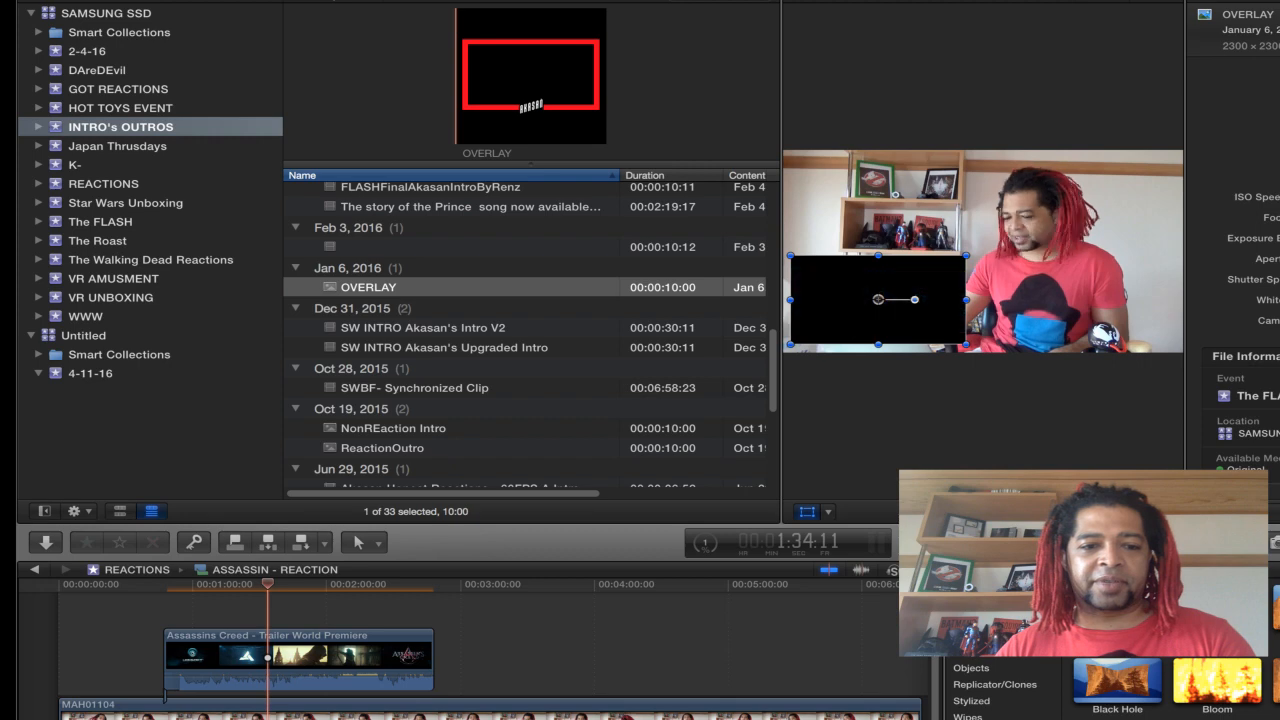
{"action": "key", "text": "super+1"}
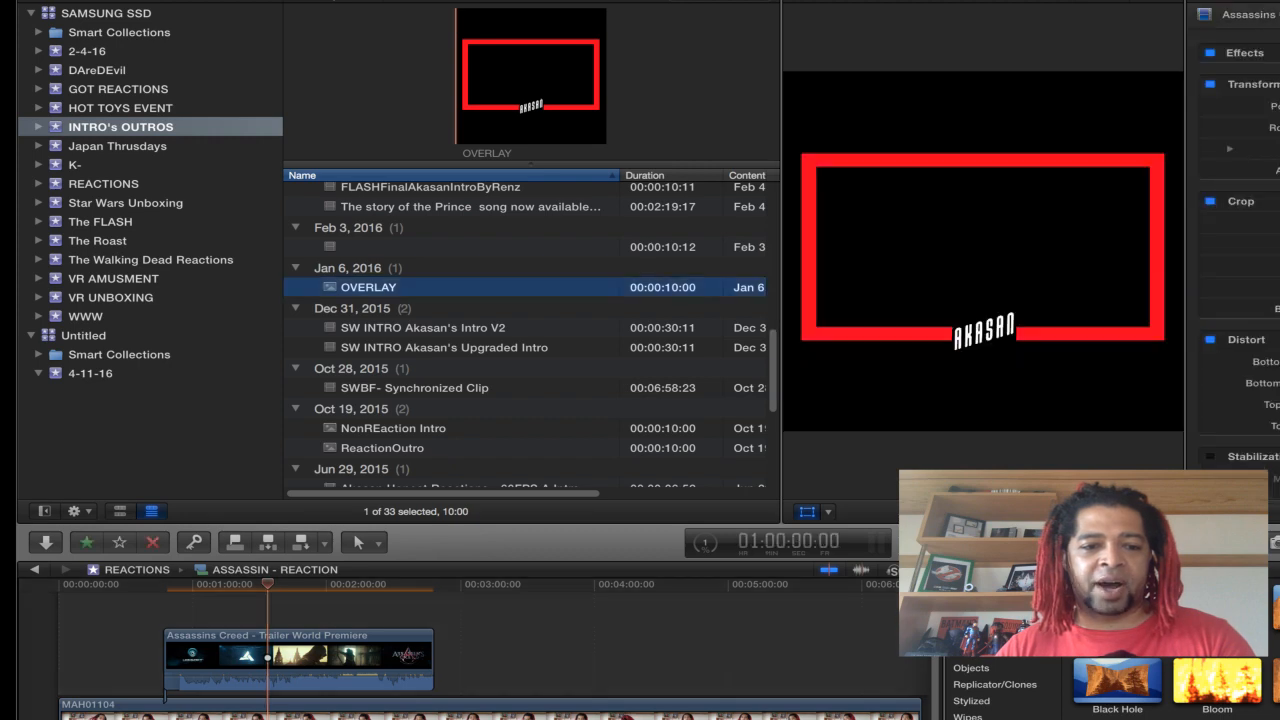
{"action": "key", "text": "q"}
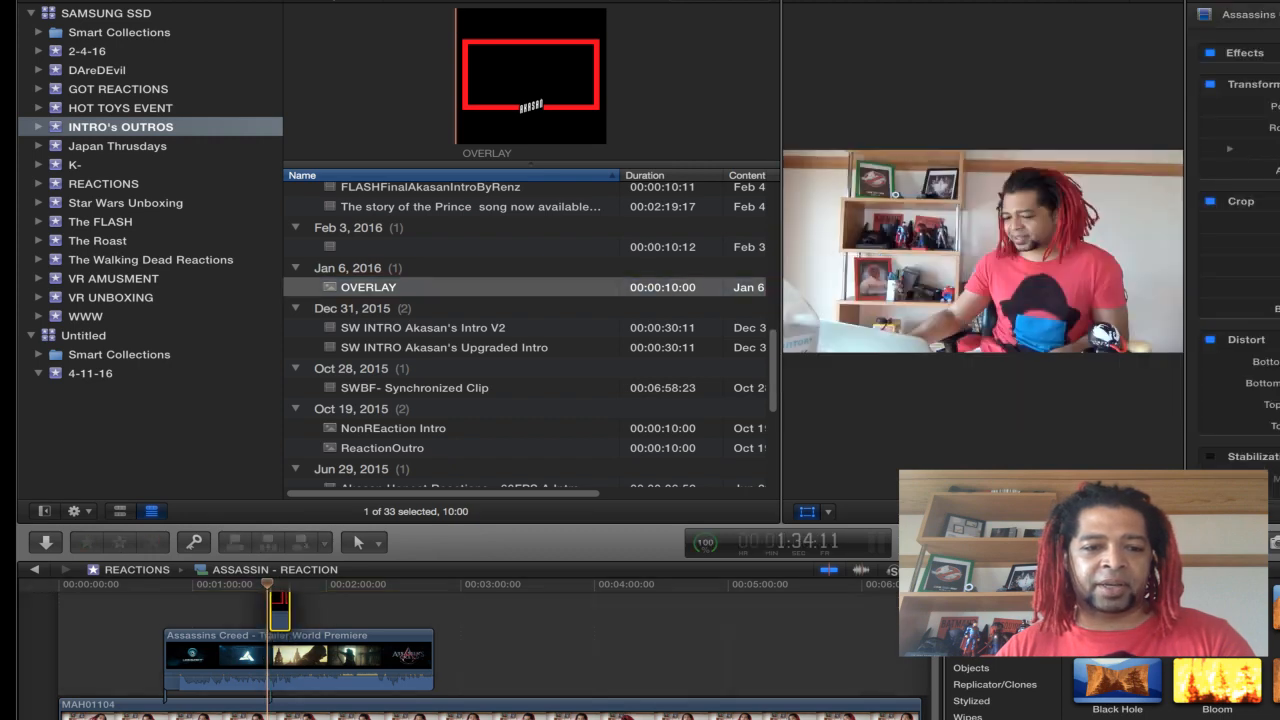
{"action": "left_click_drag", "start_coordinate": [280, 612], "coordinate": [175, 608]}
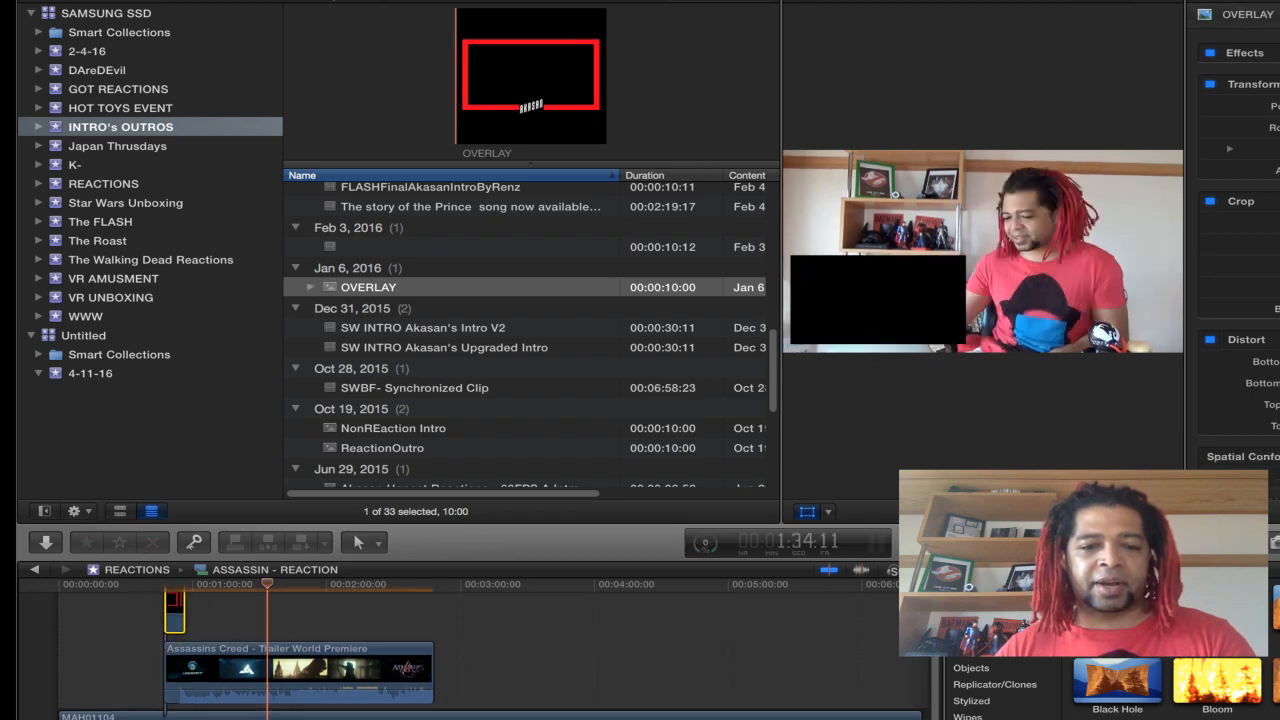
{"action": "left_click_drag", "start_coordinate": [183, 612], "coordinate": [432, 612]}
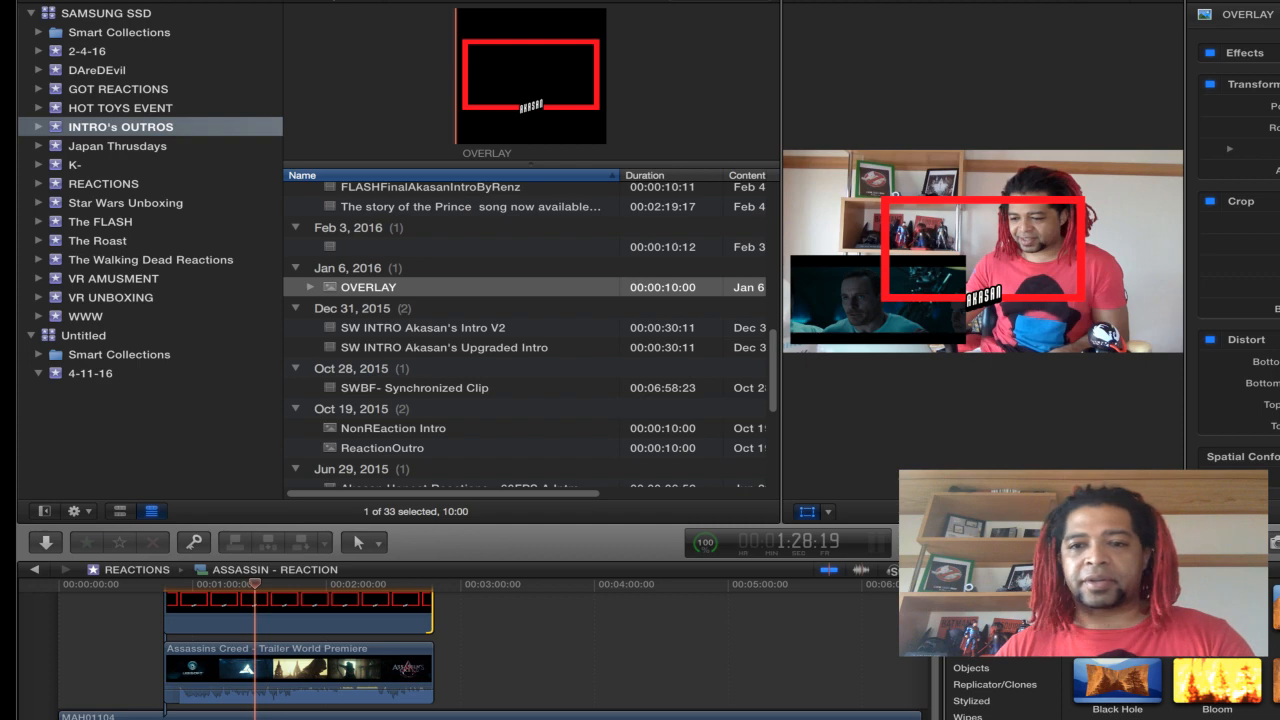
Step: Move the red OVERLAY frame onto the trailer picture in the lower-left part of the image and shrink it slightly
{"action": "left_click", "coordinate": [340, 616]}
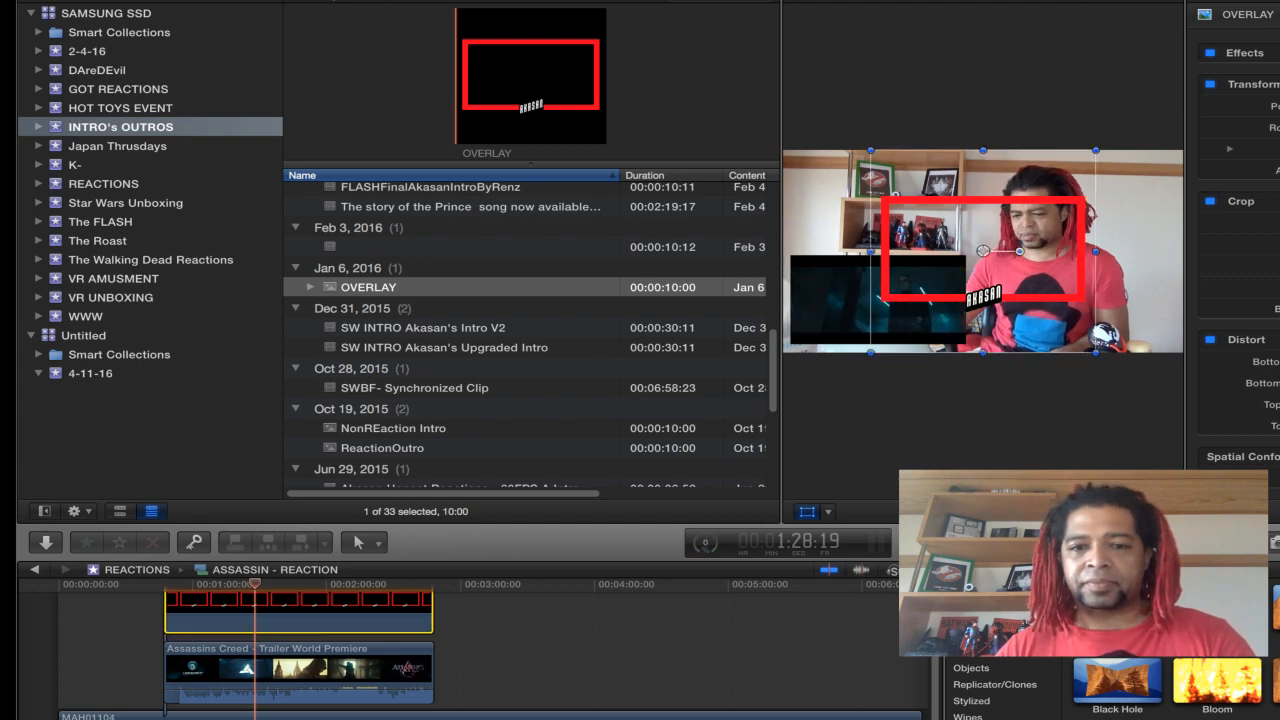
{"action": "left_click_drag", "start_coordinate": [983, 250], "coordinate": [885, 300]}
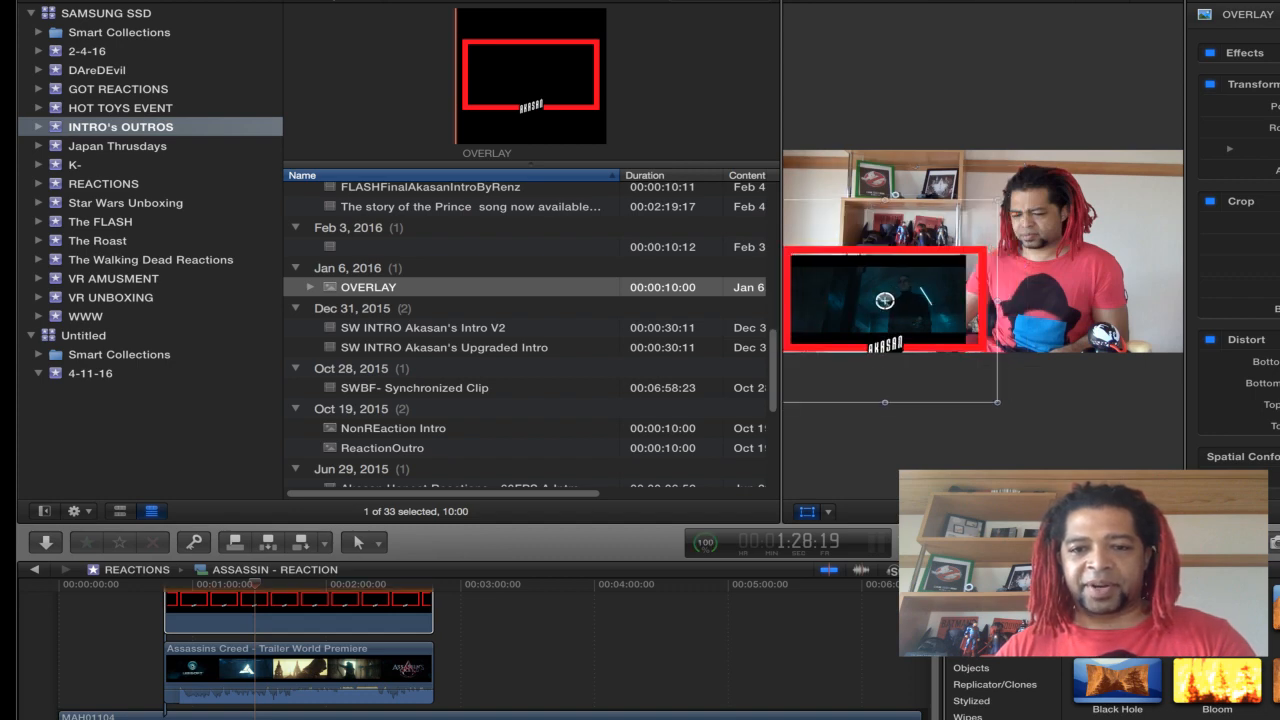
{"action": "left_click_drag", "start_coordinate": [997, 199], "coordinate": [990, 206]}
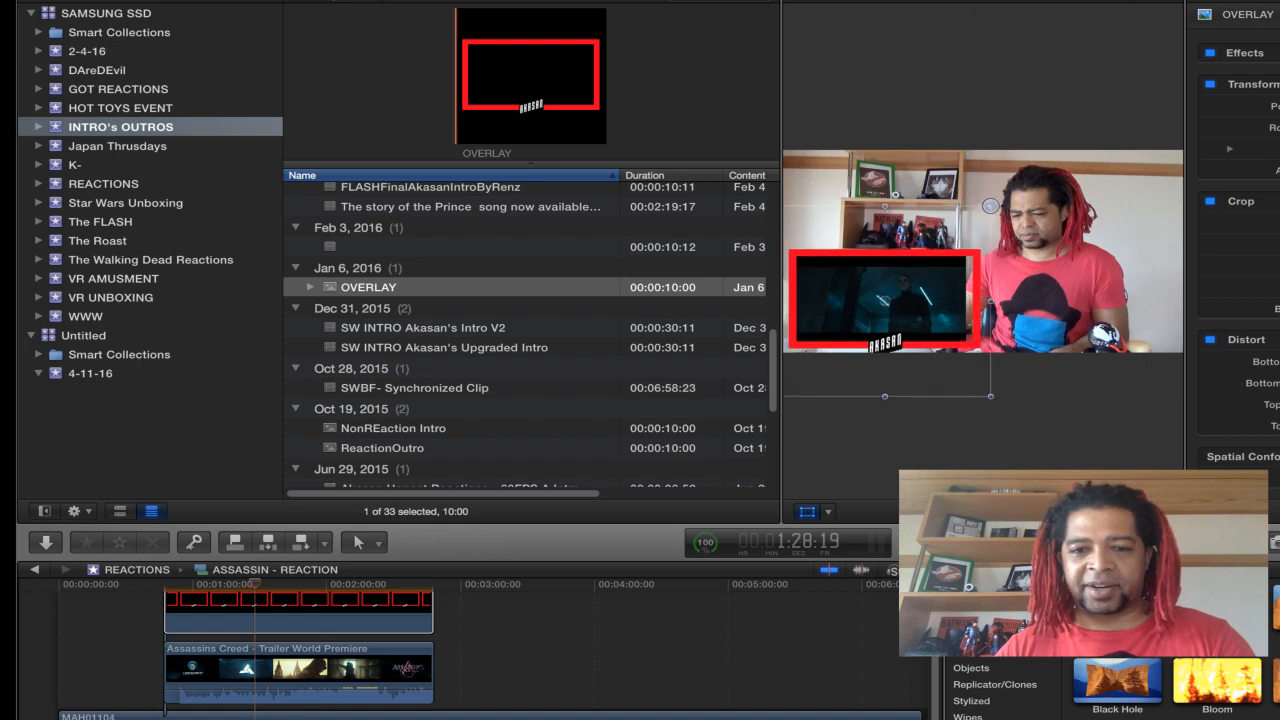
{"action": "left_click_drag", "start_coordinate": [885, 300], "coordinate": [880, 292]}
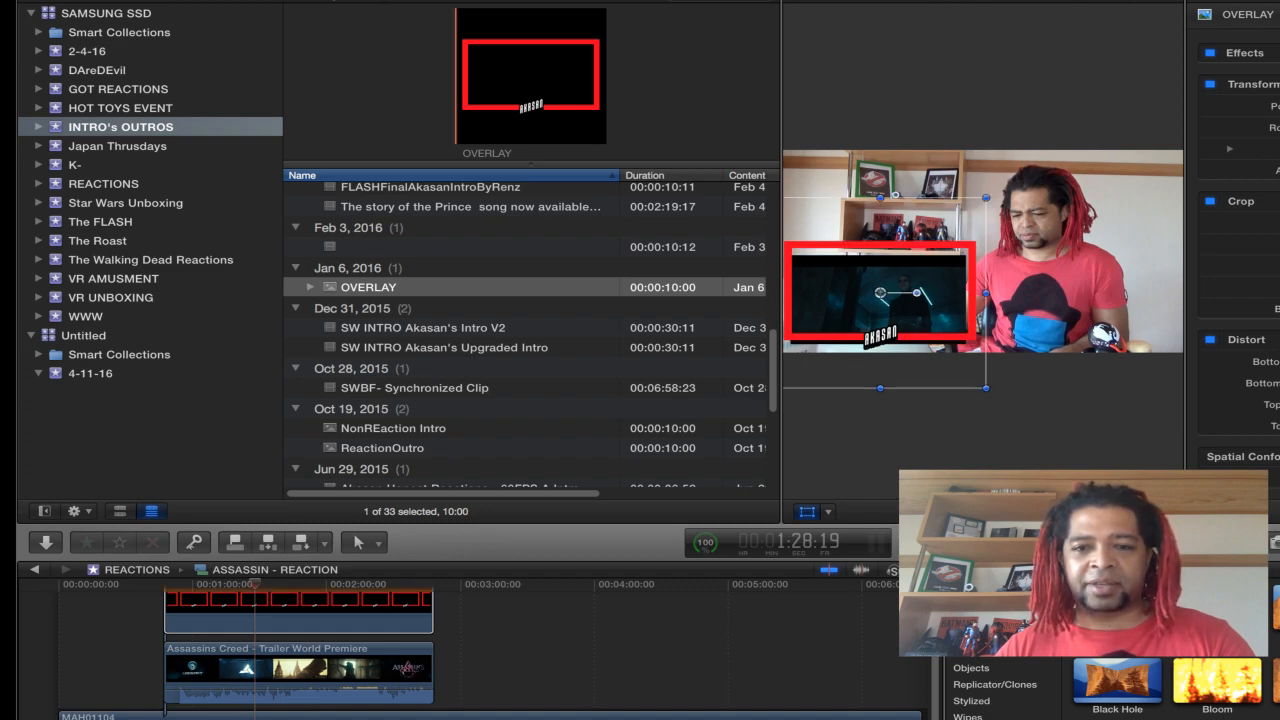
Step: Reposition and resize the trailer picture so that it fills the inside of the red OVERLAY frame
{"action": "left_click", "coordinate": [247, 671]}
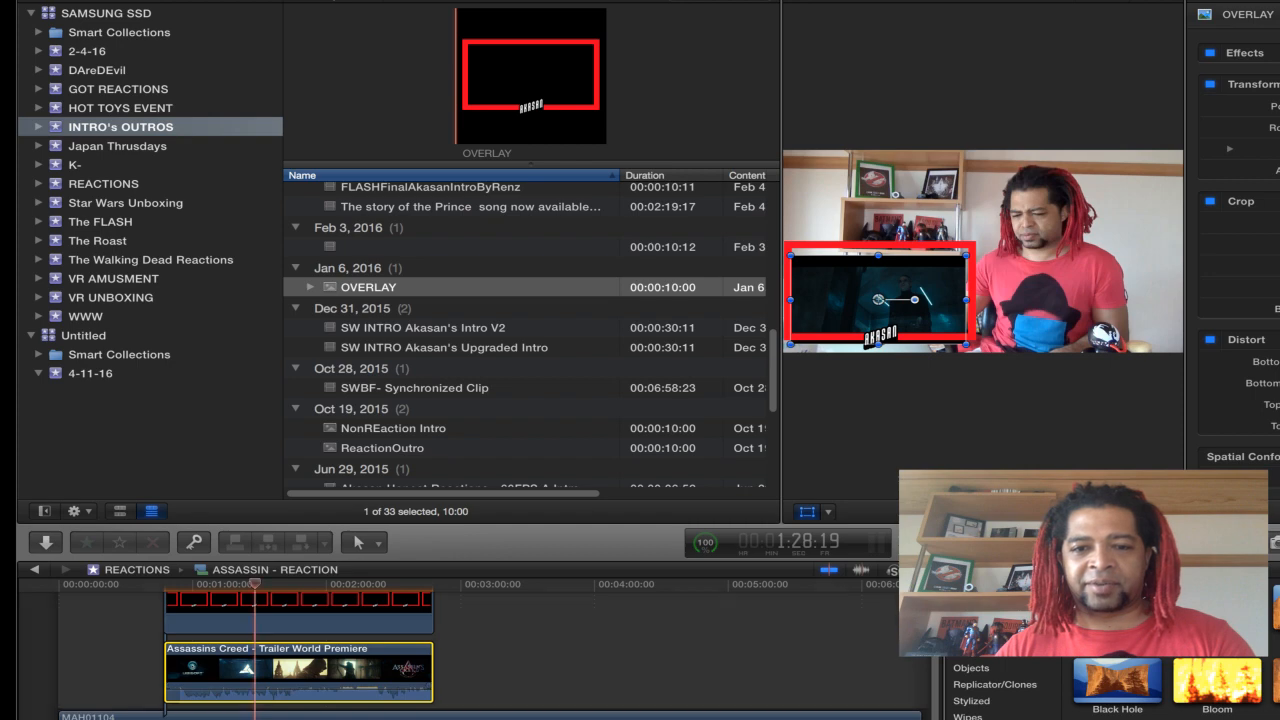
{"action": "left_click", "coordinate": [879, 300]}
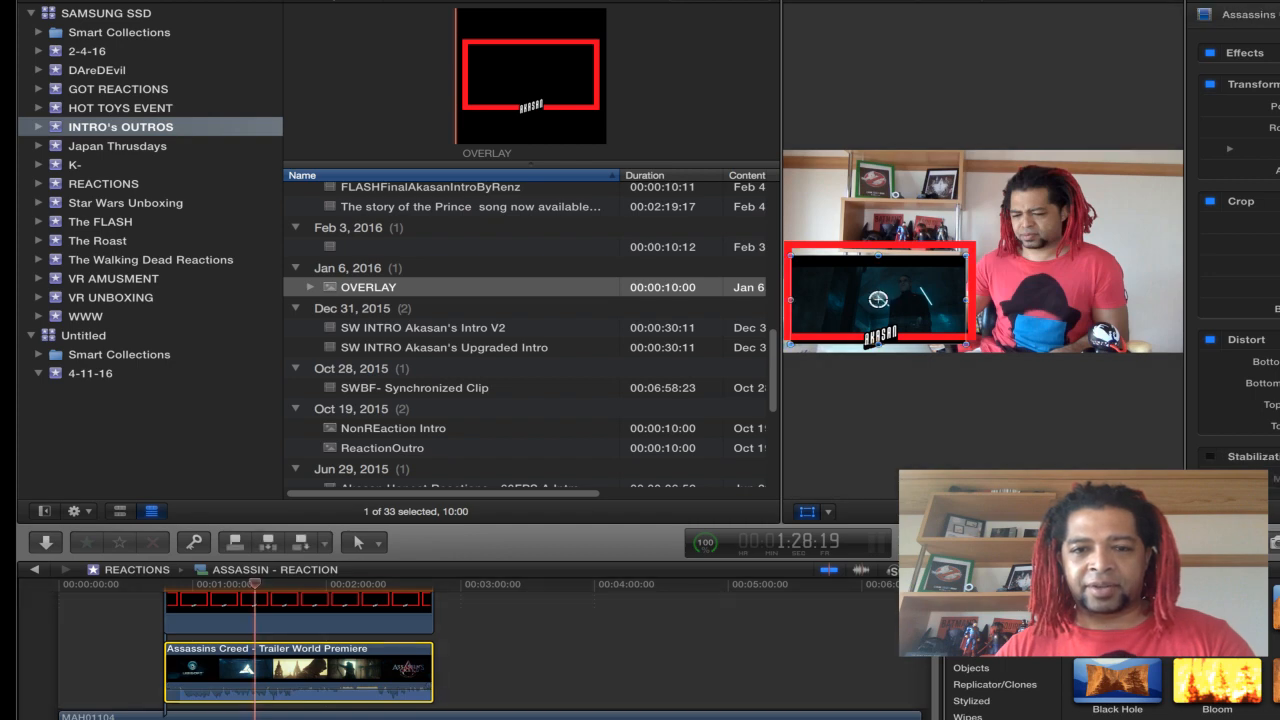
{"action": "mouse_move", "coordinate": [878, 300]}
{"action": "left_mouse_down"}
{"action": "mouse_move", "coordinate": [890, 279]}
{"action": "mouse_move", "coordinate": [877, 289]}
{"action": "left_mouse_up"}
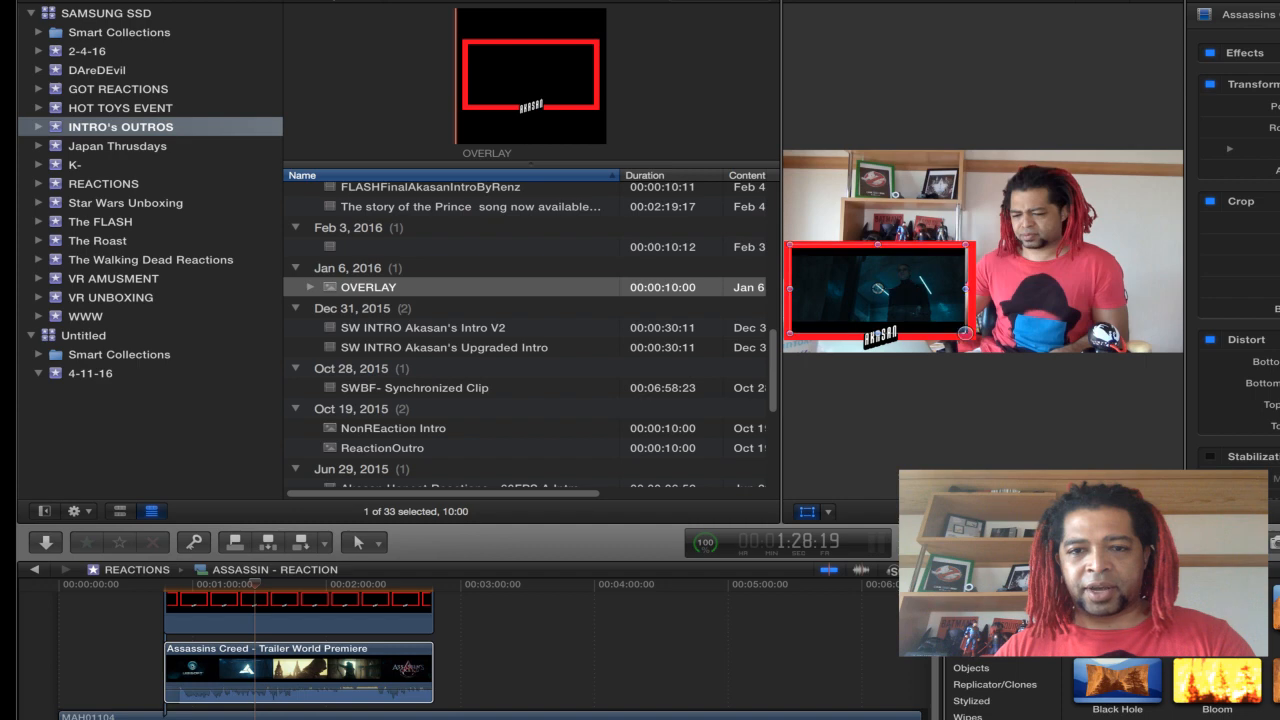
{"action": "left_click_drag", "start_coordinate": [965, 332], "coordinate": [973, 337]}
{"action": "left_click_drag", "start_coordinate": [878, 289], "coordinate": [883, 293]}
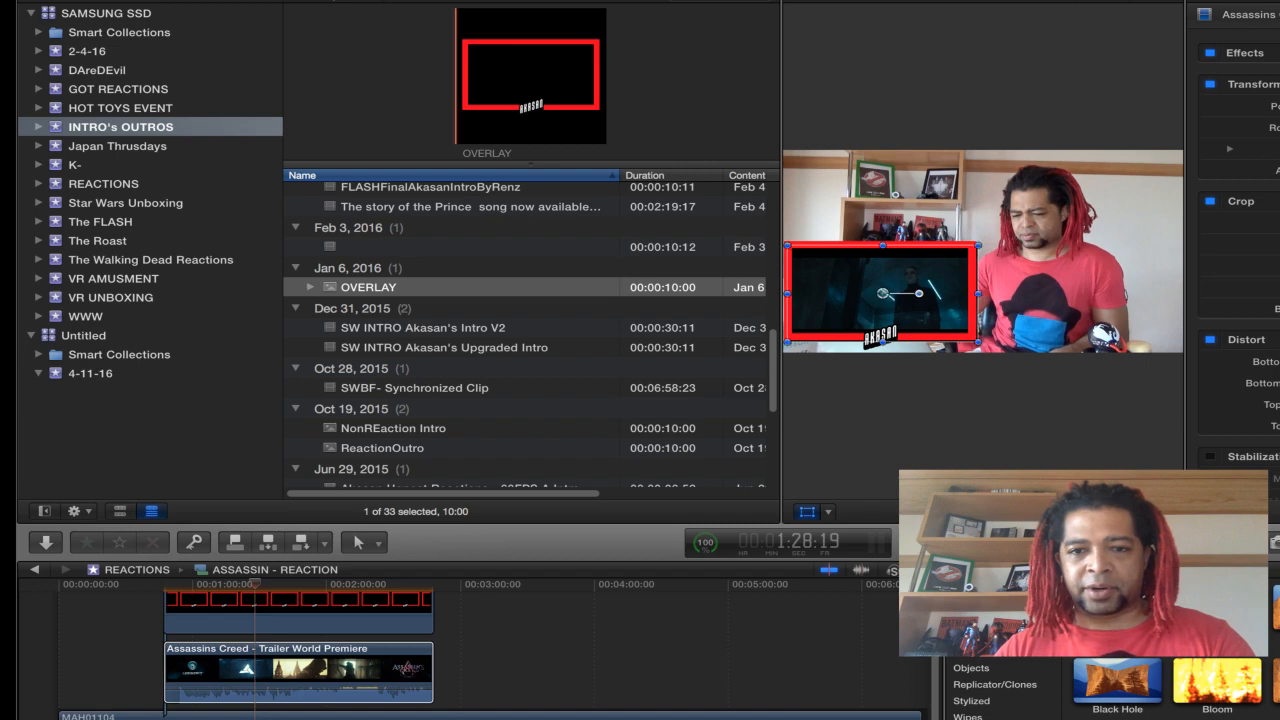
{"action": "left_click_drag", "start_coordinate": [978, 342], "coordinate": [971, 339]}
{"action": "left_click_drag", "start_coordinate": [883, 293], "coordinate": [880, 291]}
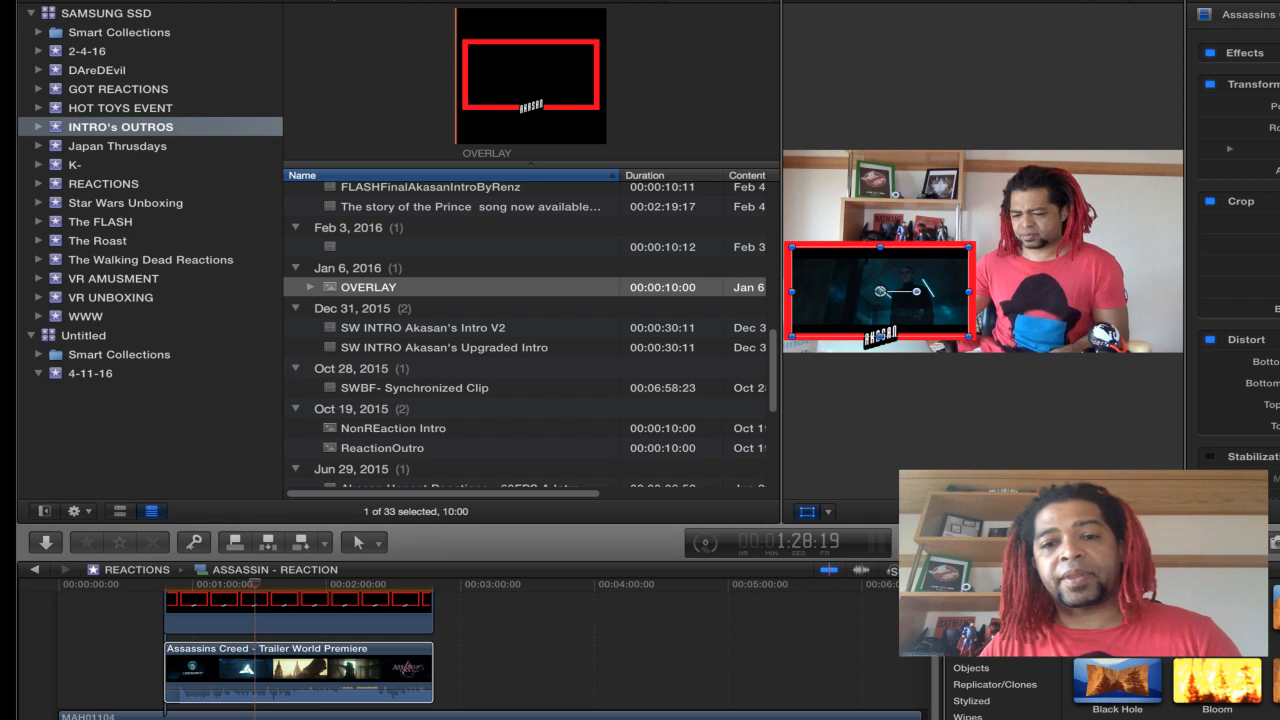
Step: Preview the framed trailer from 1:28:19, lower the trailer clip's audio volume and move the playhead to 47:00, just before the trailer
{"action": "key", "text": "space"}
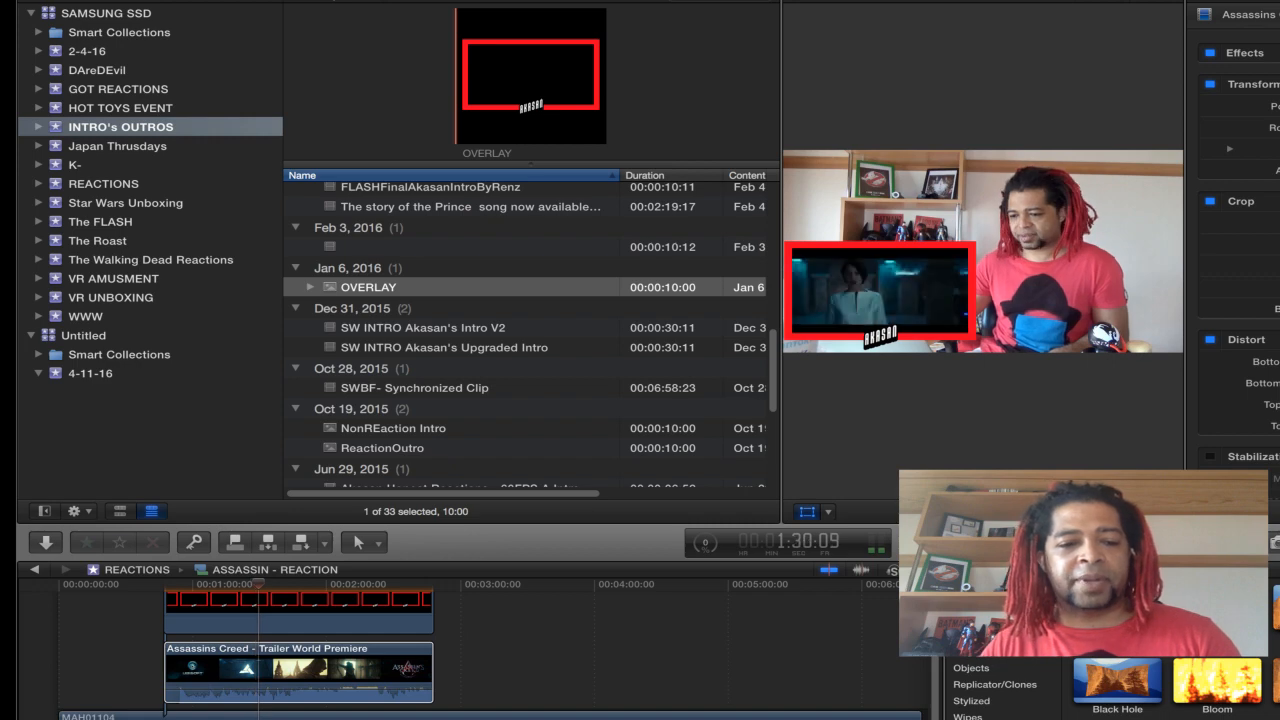
{"action": "key", "text": "space"}
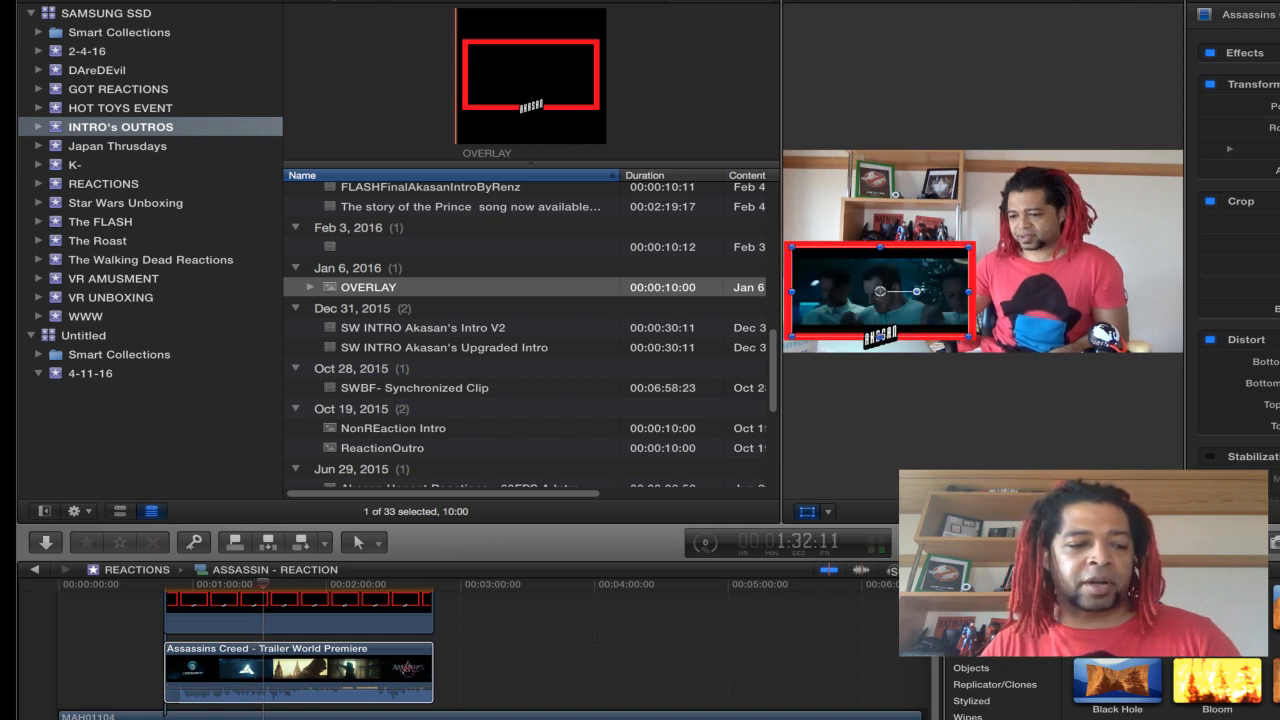
{"action": "mouse_move", "coordinate": [261, 689]}
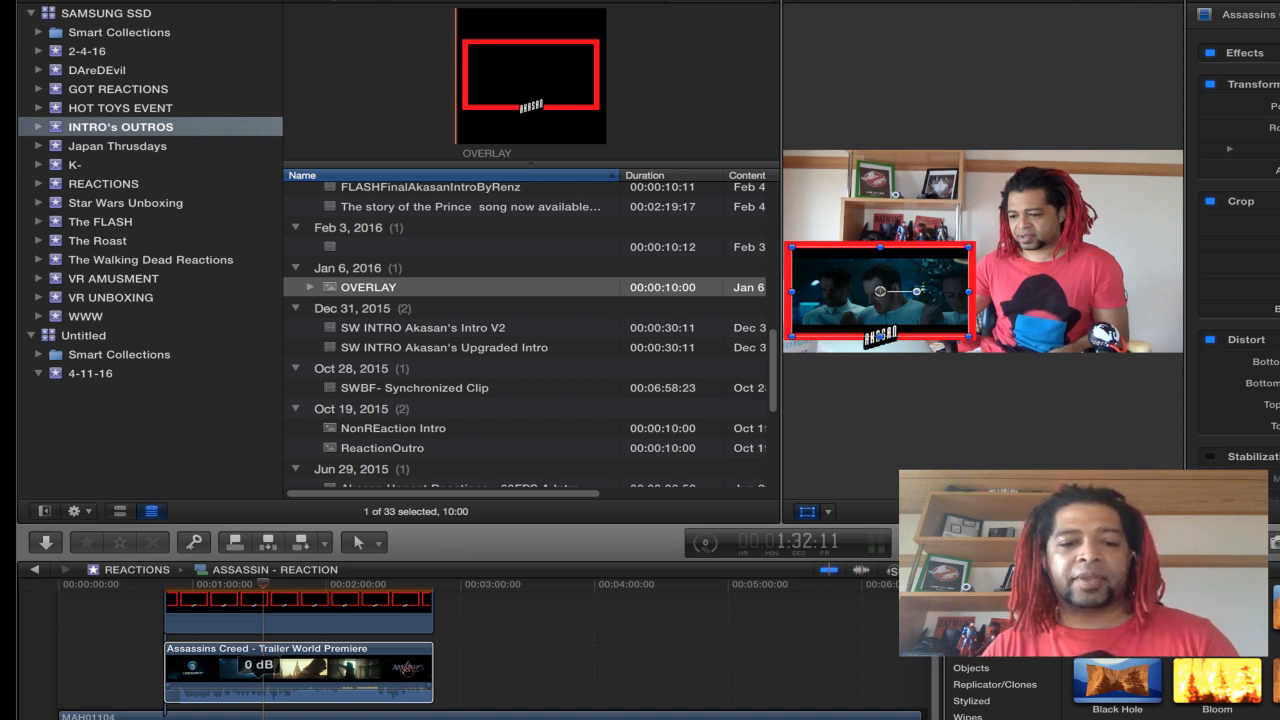
{"action": "left_click_drag", "start_coordinate": [261, 688], "coordinate": [262, 698]}
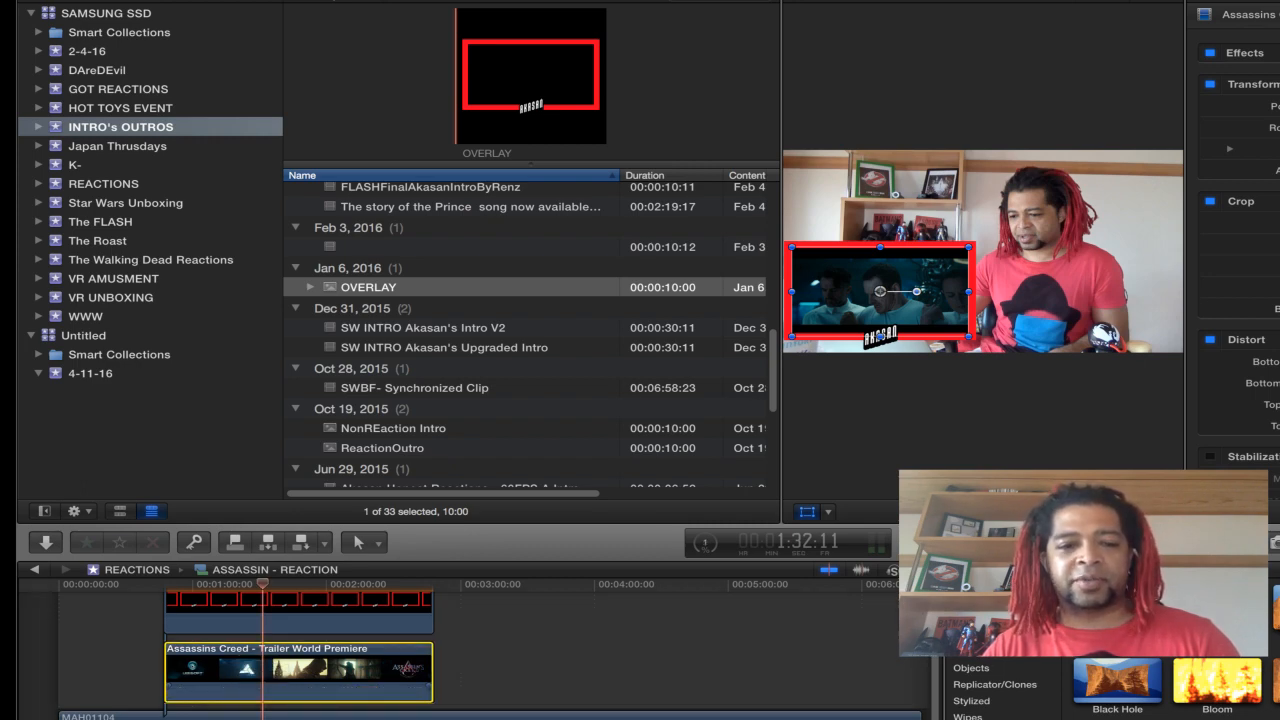
{"action": "left_click_drag", "start_coordinate": [263, 584], "coordinate": [163, 584]}
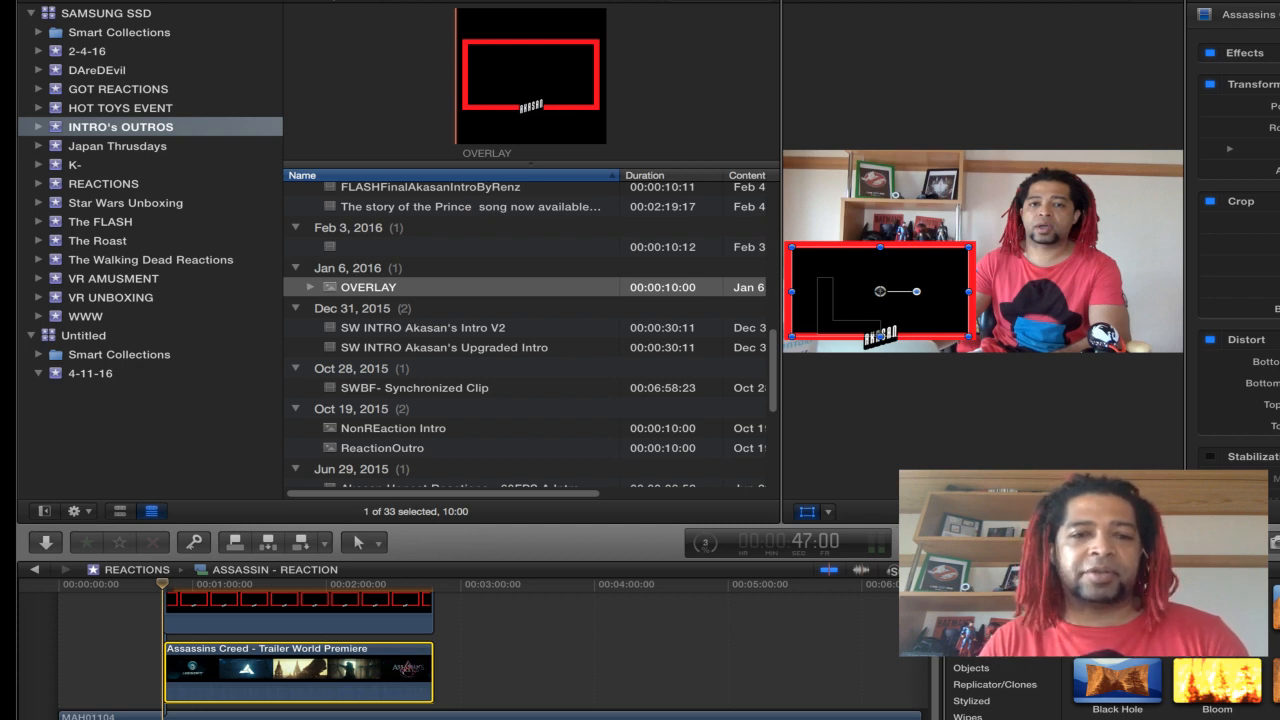
Step: Insert the Akasan Honest Reactions - 60FPS A Intro clip at the start of the timeline, before MAH01104
{"action": "scroll", "coordinate": [525, 335], "scroll_direction": "down", "scroll_amount": 6}
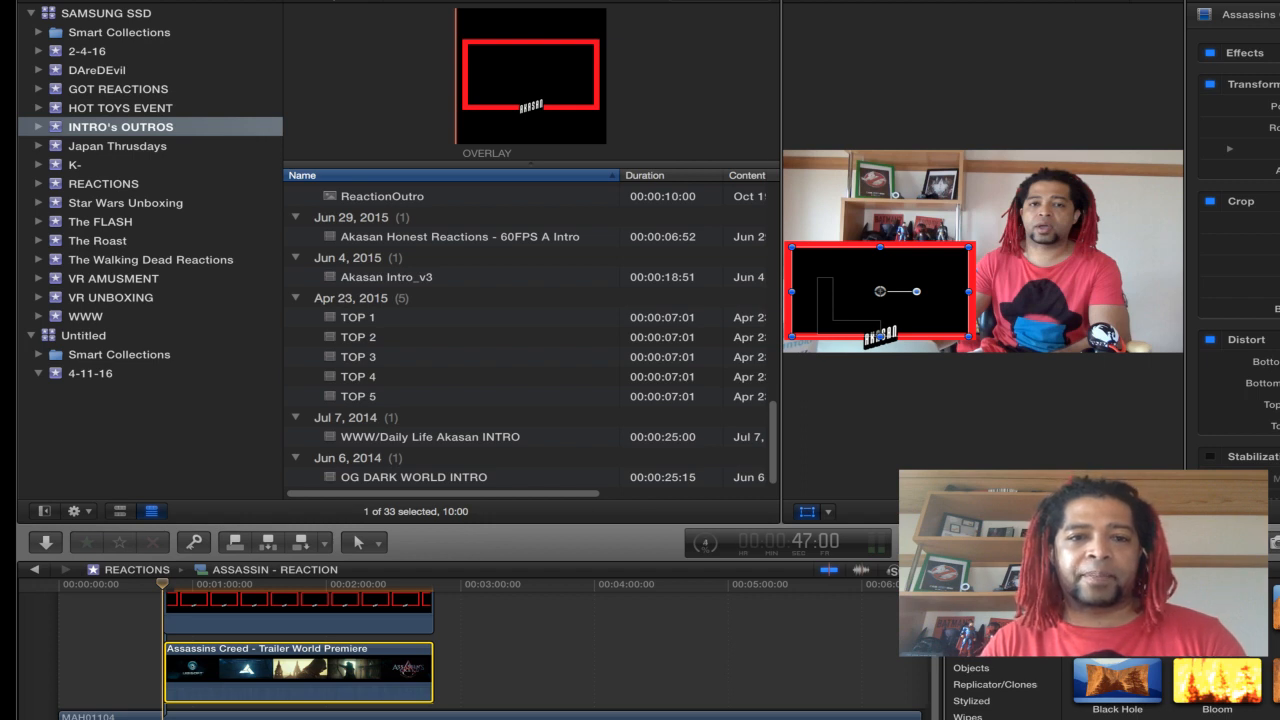
{"action": "key", "text": "super+1"}
{"action": "left_click", "coordinate": [460, 237]}
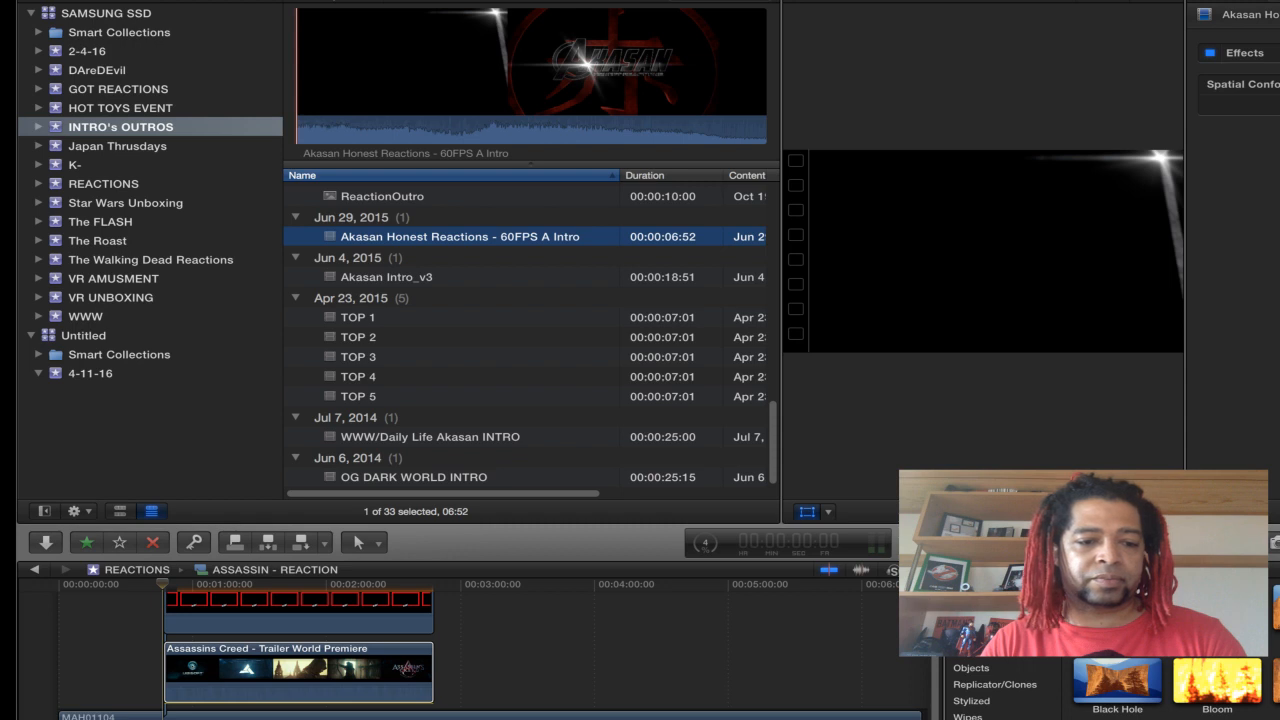
{"action": "key", "text": "super+2"}
{"action": "left_click_drag", "start_coordinate": [460, 237], "coordinate": [62, 717]}
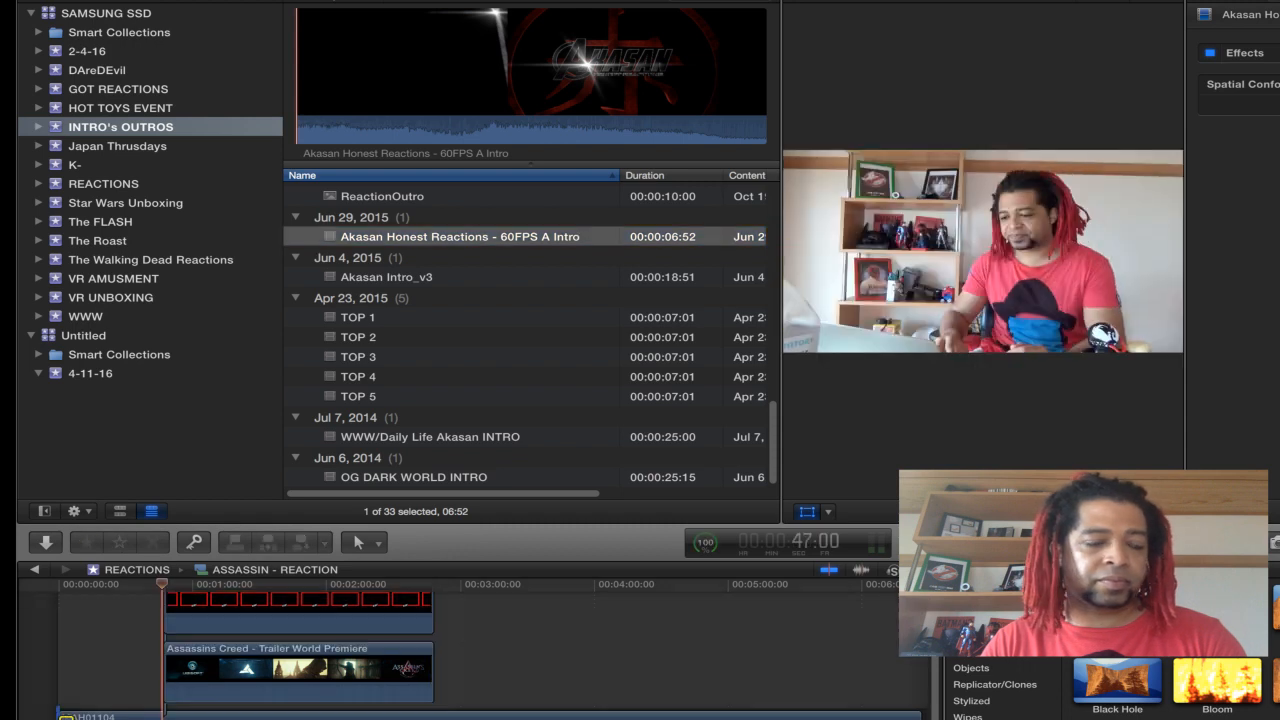
{"action": "key", "text": "super+shift+a"}
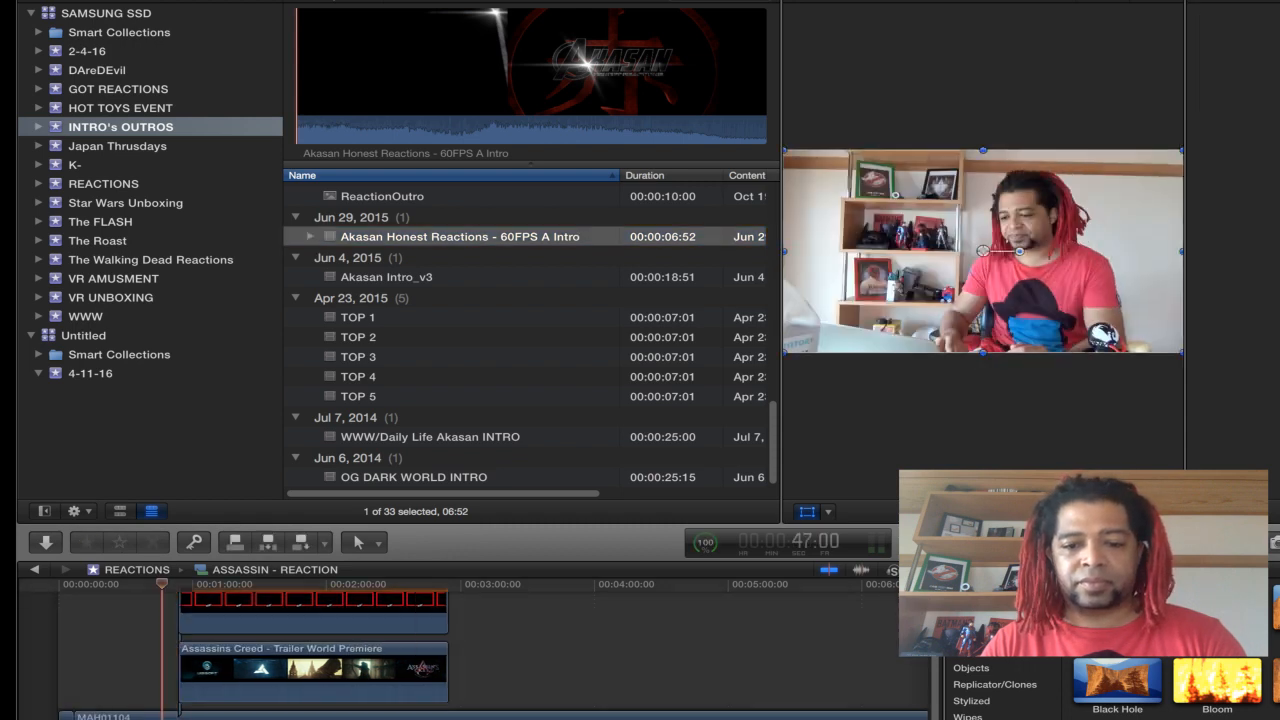
Step: Preview the intro's transition into MAH01104, cut out the footage from the intro's end to about 8:13, and set the playhead to 6:03
{"action": "key", "text": "Home"}
{"action": "key", "text": "space"}
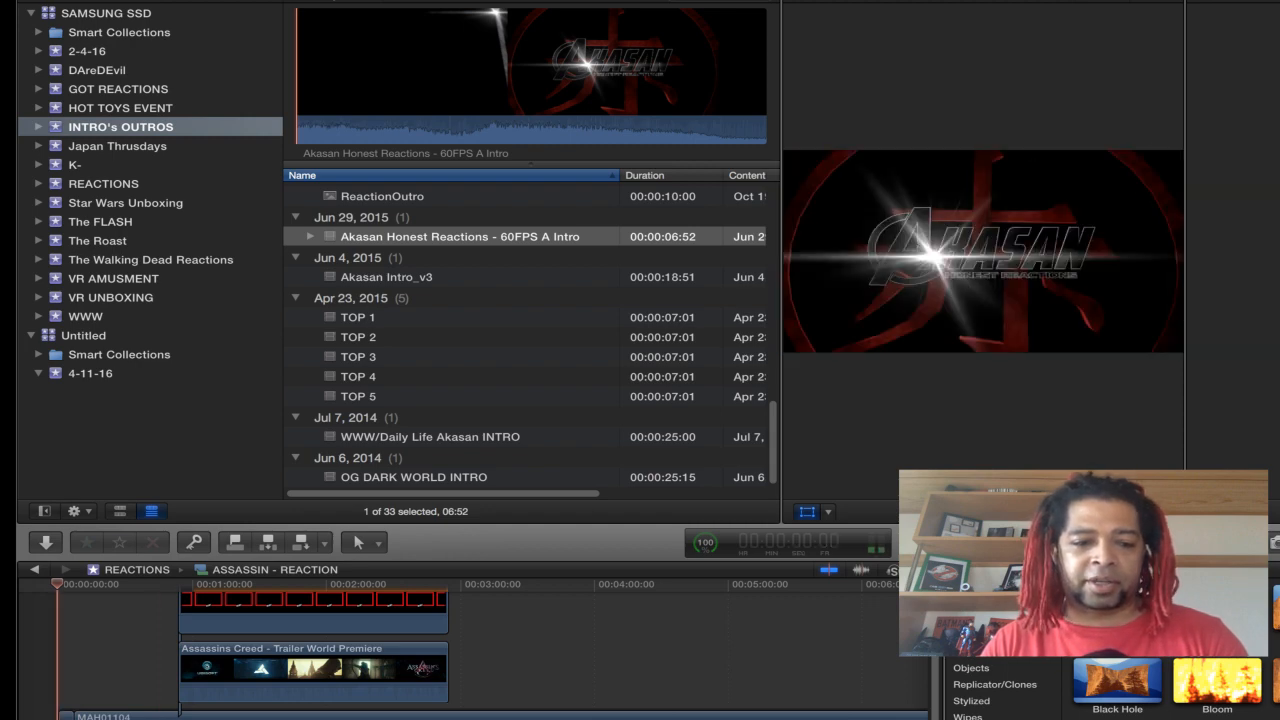
{"action": "key", "text": "super+4"}
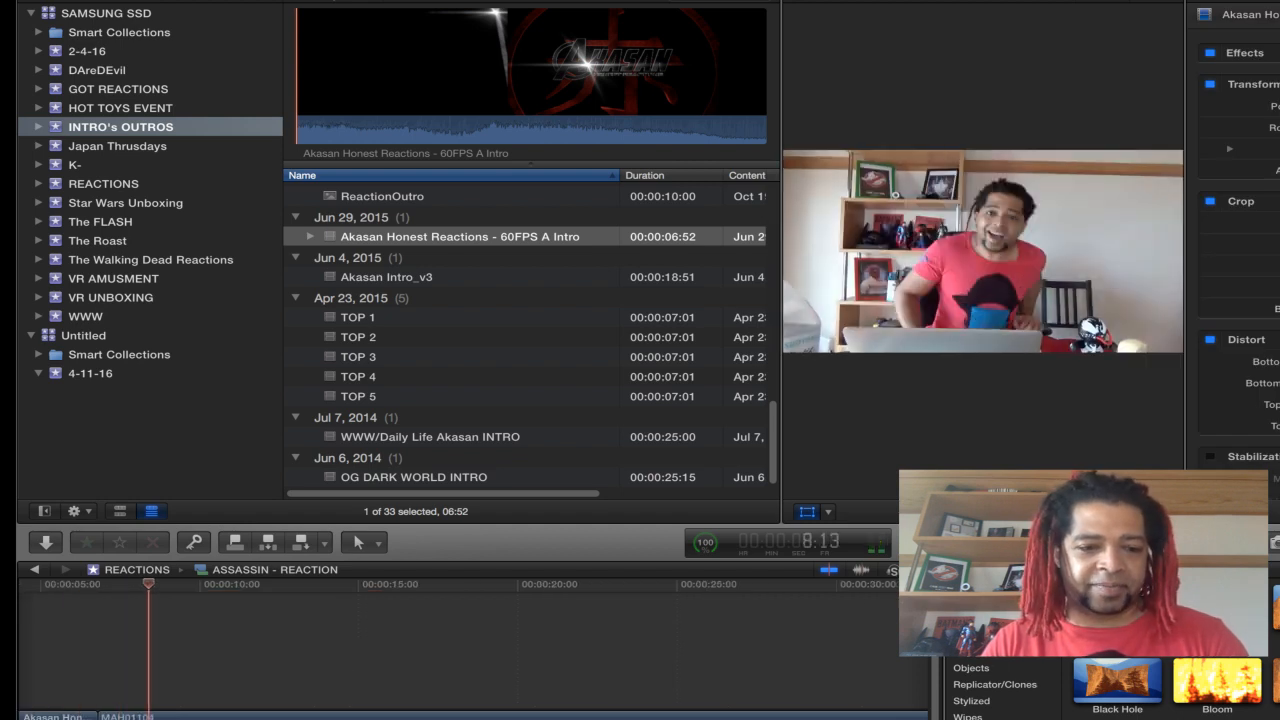
{"action": "key", "text": "space"}
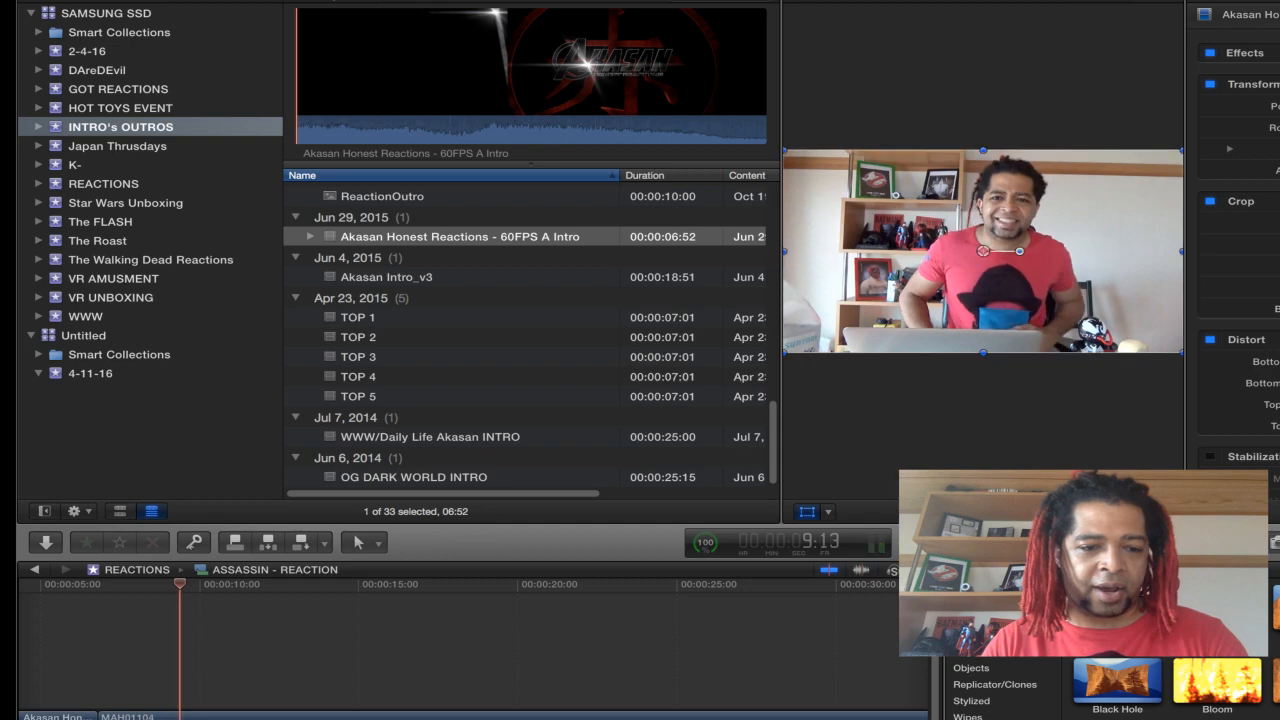
{"action": "key", "text": "r"}
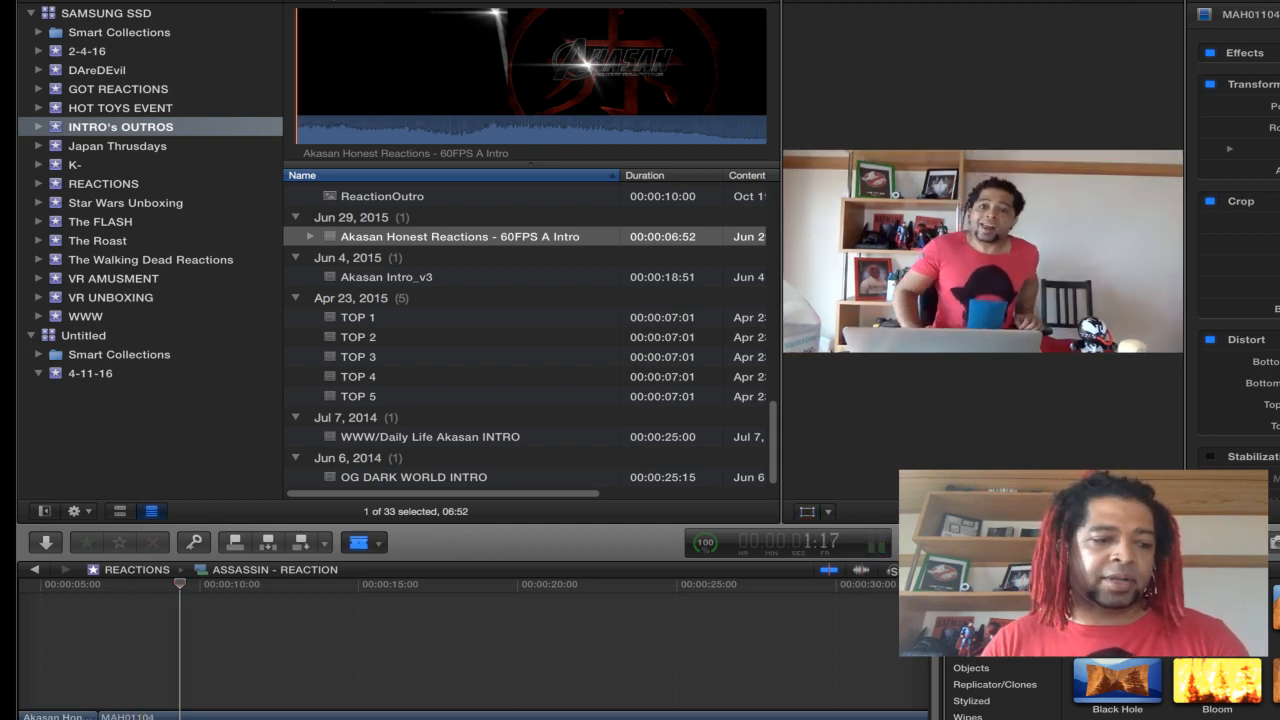
{"action": "left_click", "coordinate": [147, 717]}
{"action": "key", "text": "a"}
{"action": "left_click", "coordinate": [104, 717]}
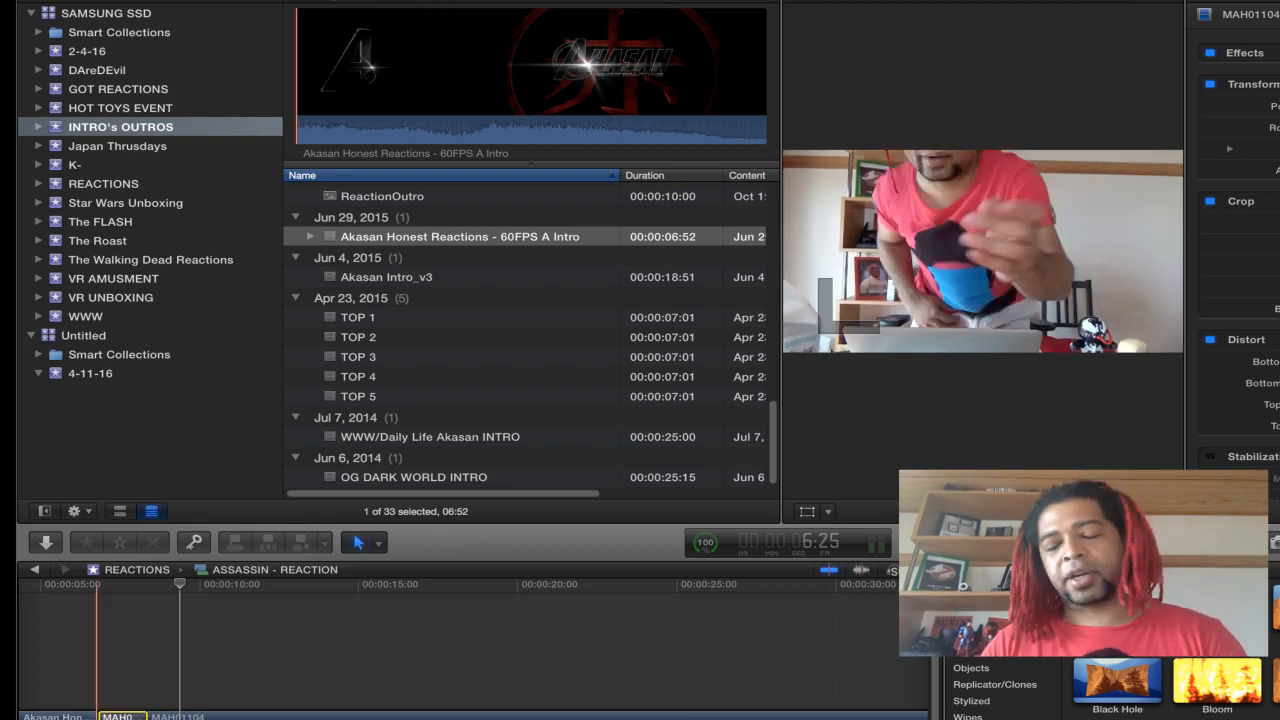
{"action": "key", "text": "Delete"}
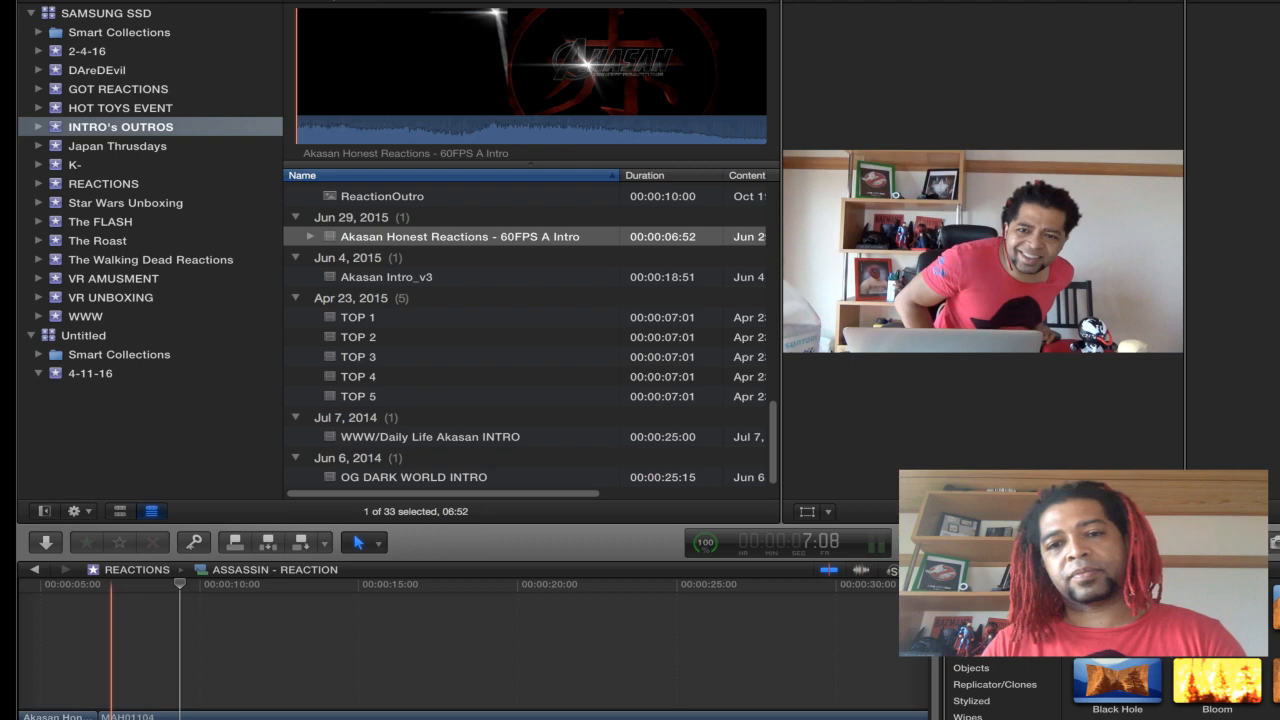
{"action": "left_click", "coordinate": [74, 586]}
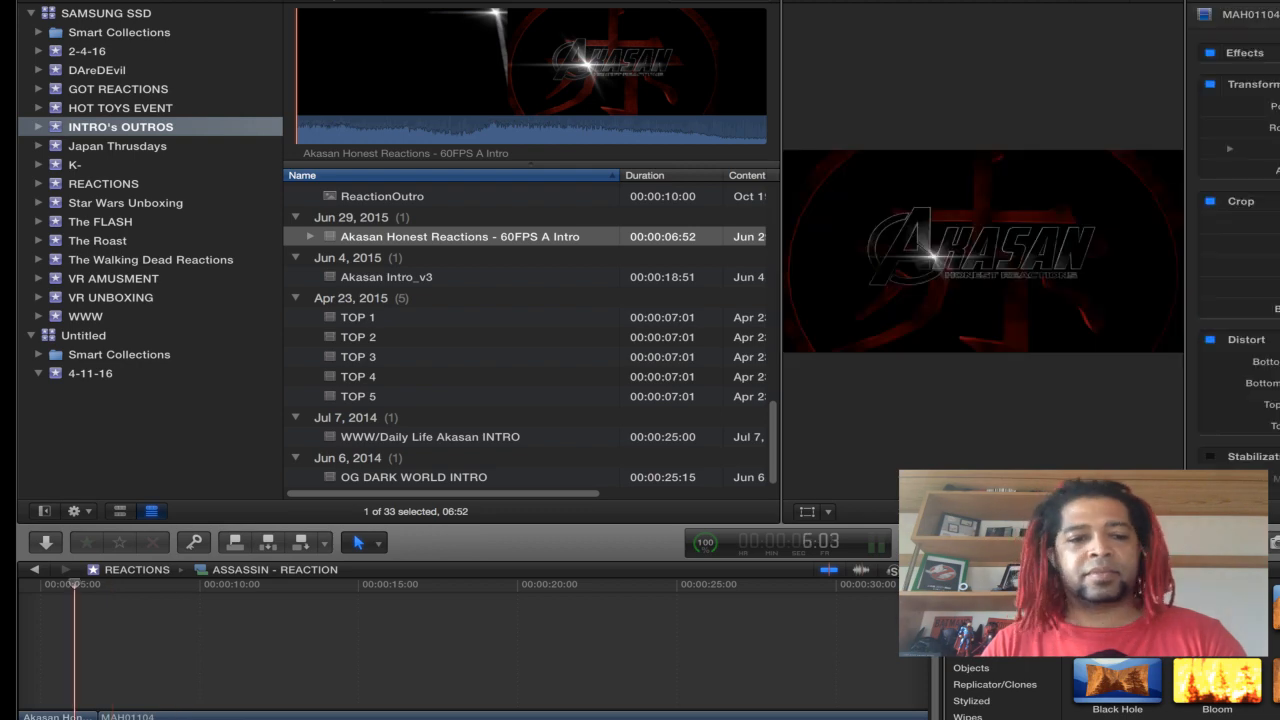
Step: Preview the cut from the intro into MAH01104, play the footage from 6:27:04, and trim the end of MAH01104 to 6:30:12
{"action": "key", "text": "space"}
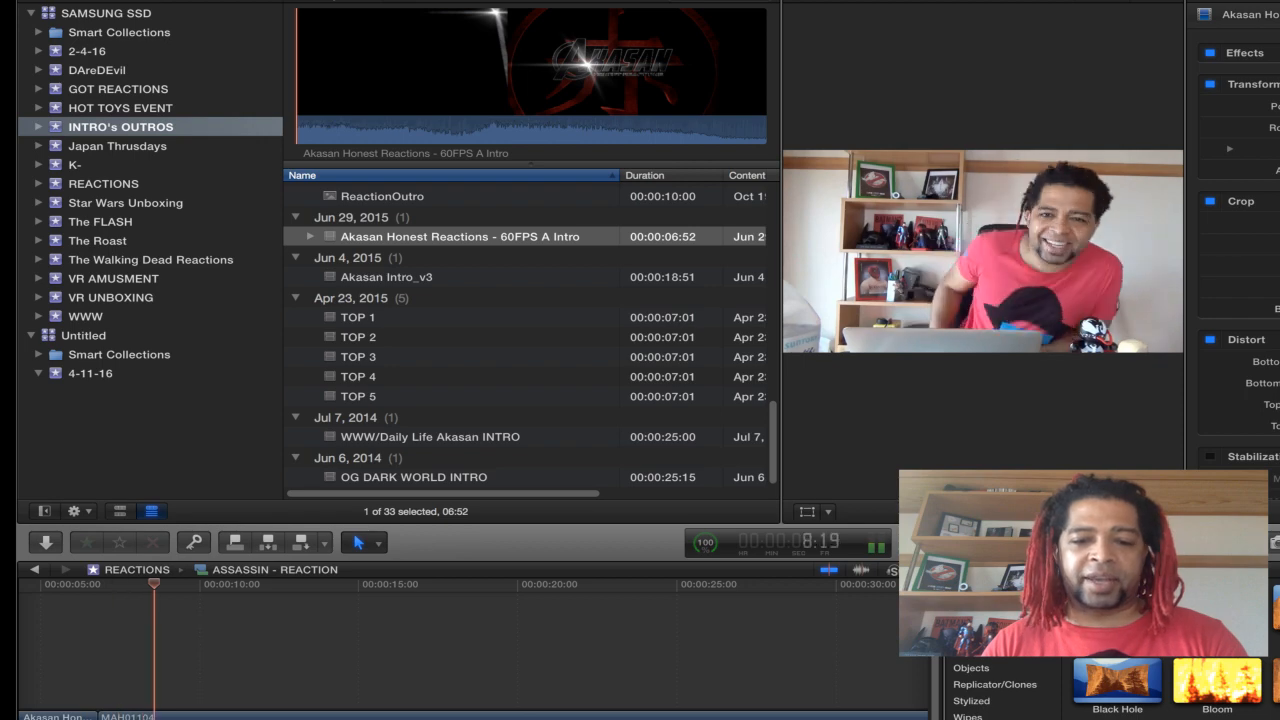
{"action": "key", "text": "space"}
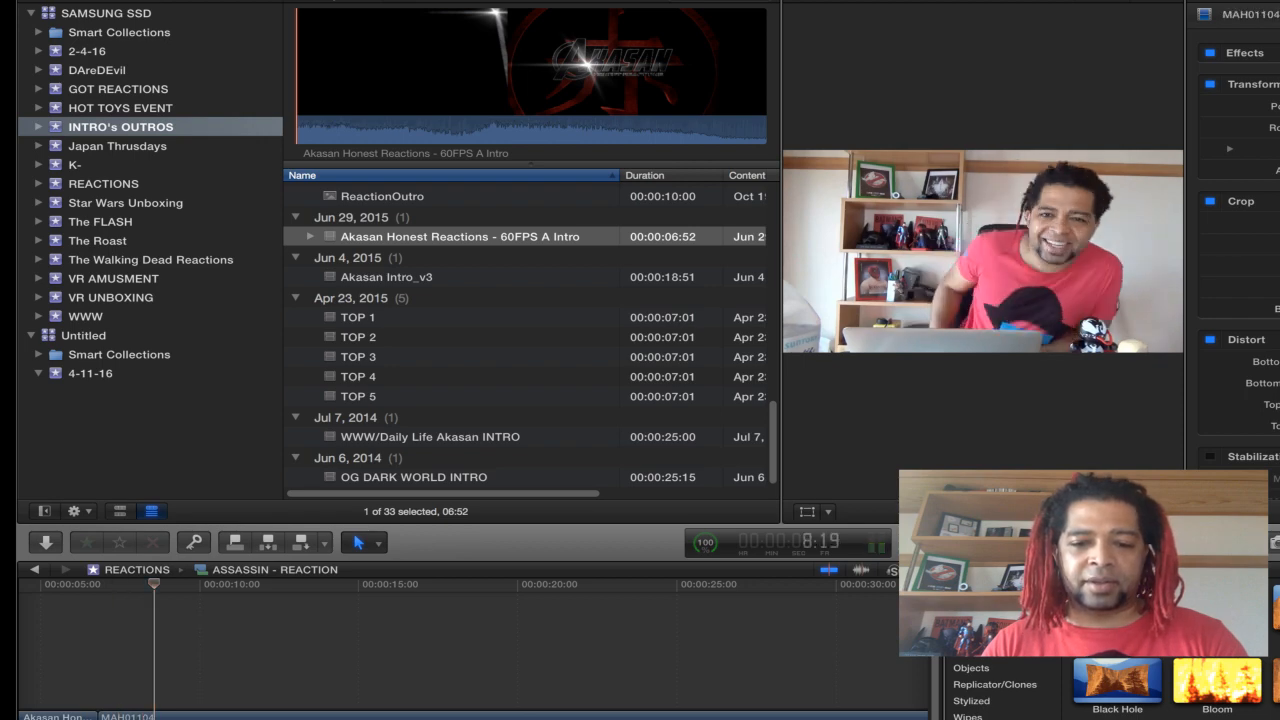
{"action": "scroll", "coordinate": [473, 645], "scroll_direction": "right", "scroll_amount": 20}
{"action": "scroll", "coordinate": [473, 645], "scroll_direction": "right", "scroll_amount": 15}
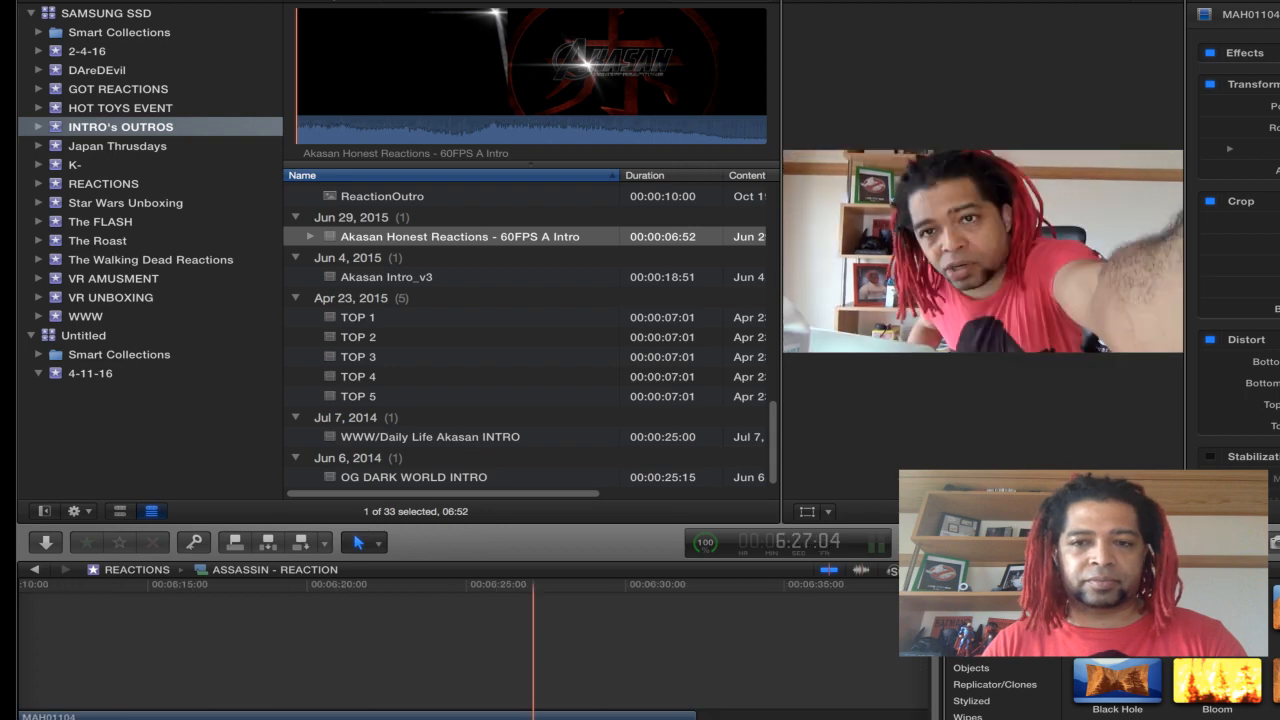
{"action": "left_click", "coordinate": [535, 645]}
{"action": "key", "text": "space"}
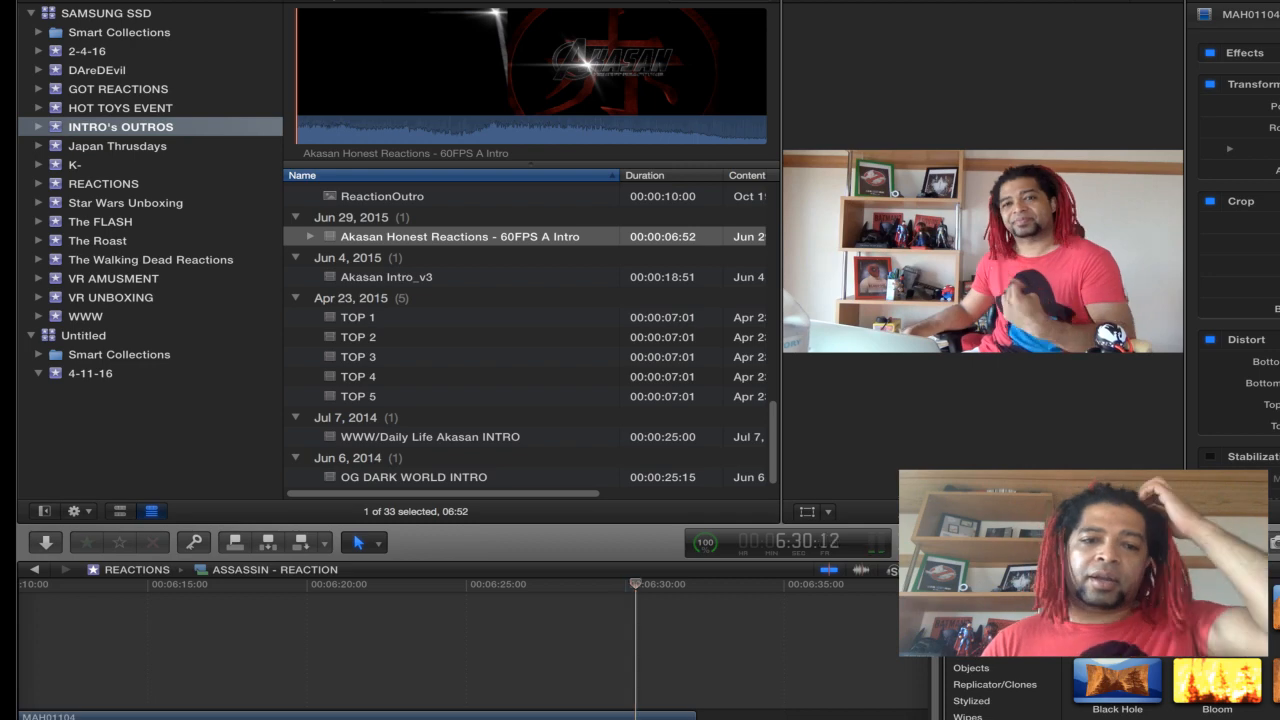
{"action": "left_click_drag", "start_coordinate": [695, 717], "coordinate": [635, 717]}
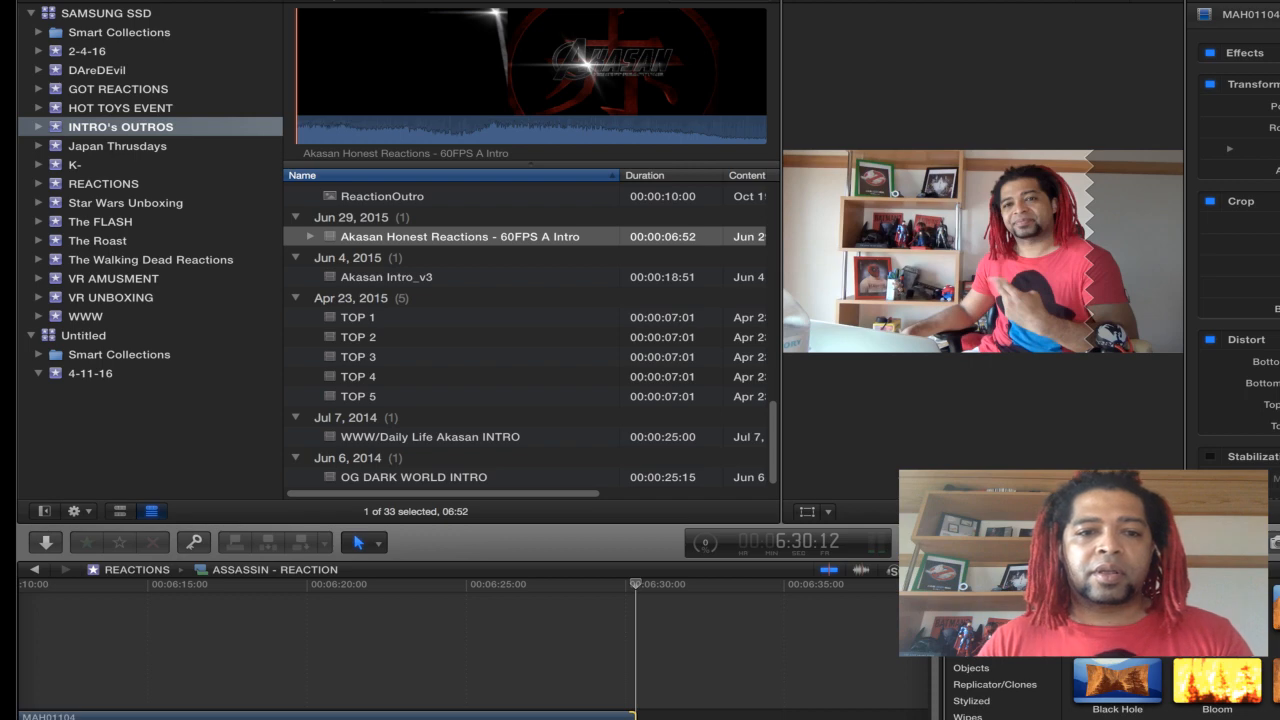
Step: Preview the NonREaction Intro and ReactionOutro images in INTRO's OUTROS and append ReactionOutro to the timeline directly after MAH01104
{"action": "scroll", "coordinate": [530, 330], "scroll_direction": "up", "scroll_amount": 15}
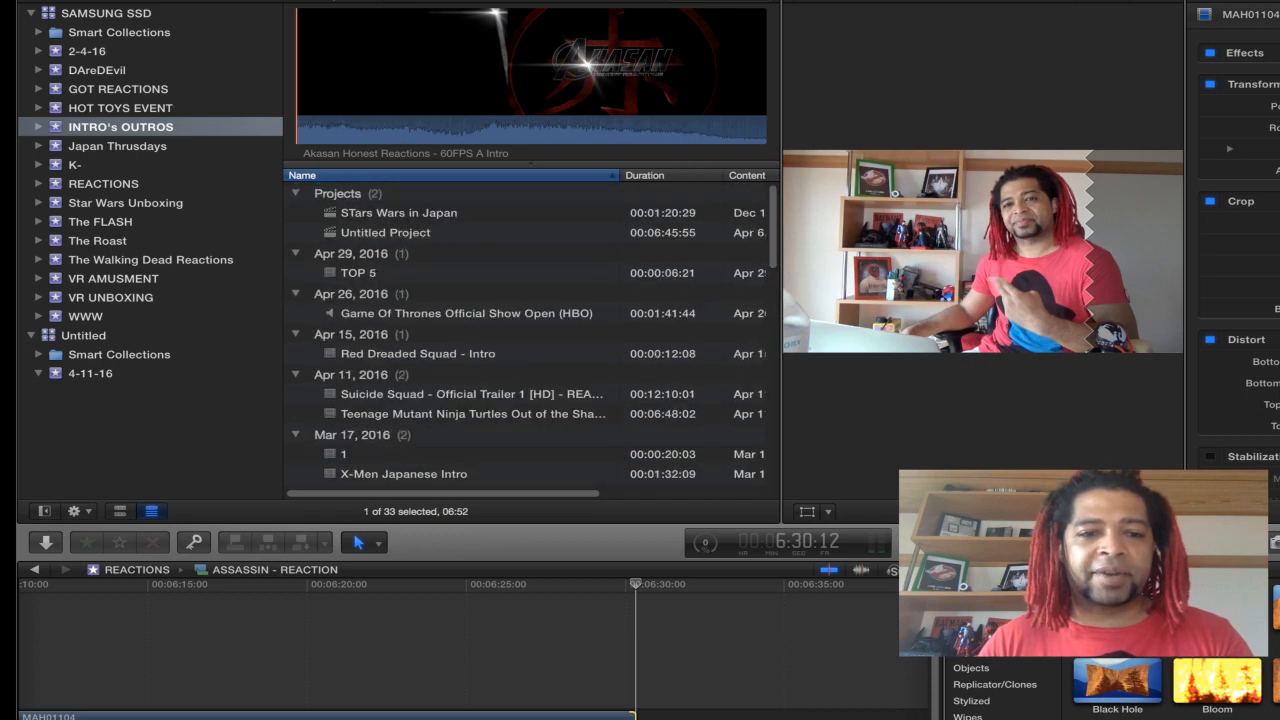
{"action": "scroll", "coordinate": [530, 330], "scroll_direction": "down", "scroll_amount": 15}
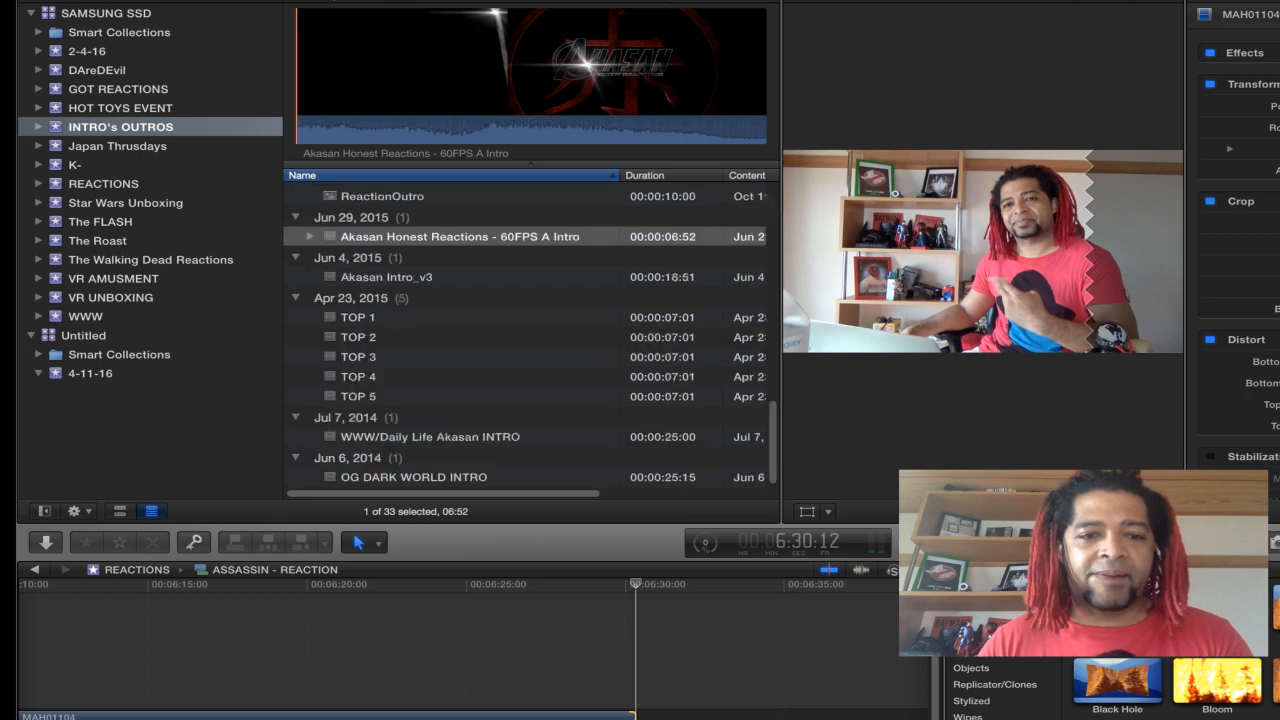
{"action": "scroll", "coordinate": [530, 330], "scroll_direction": "up", "scroll_amount": 8}
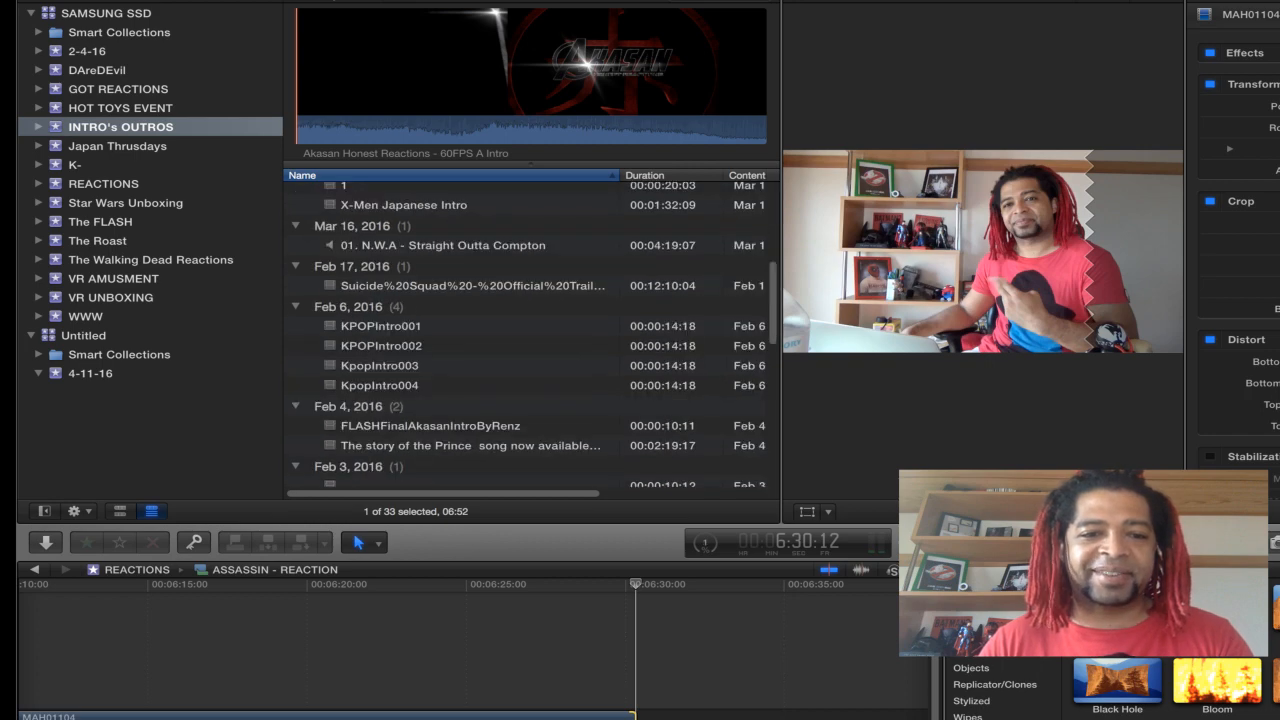
{"action": "scroll", "coordinate": [530, 330], "scroll_direction": "up", "scroll_amount": 5}
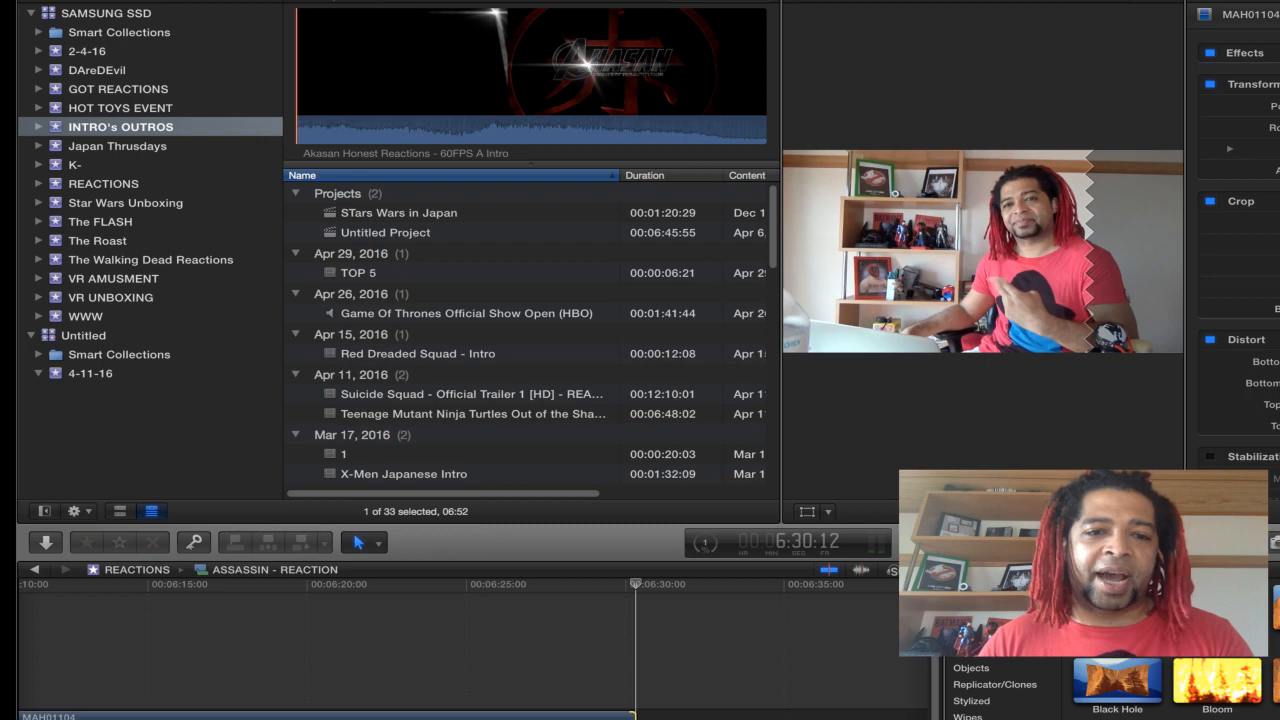
{"action": "scroll", "coordinate": [530, 330], "scroll_direction": "down", "scroll_amount": 5}
{"action": "scroll", "coordinate": [530, 330], "scroll_direction": "down", "scroll_amount": 5}
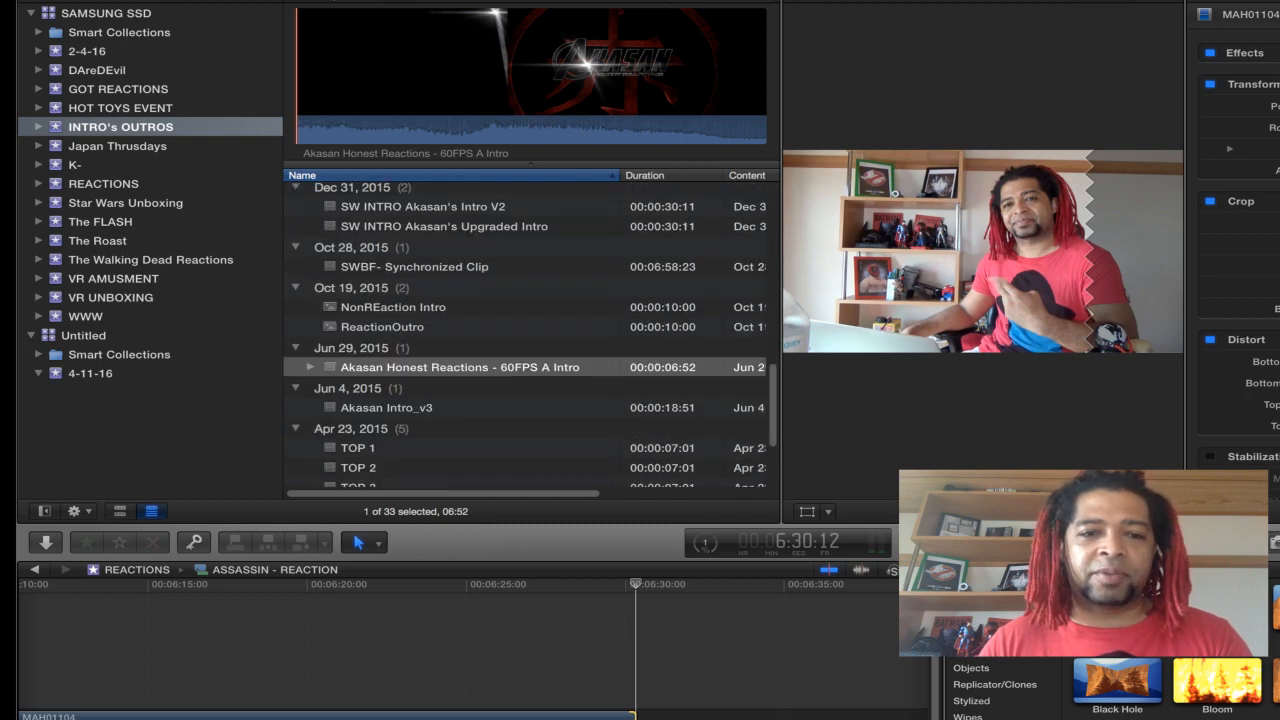
{"action": "left_click", "coordinate": [459, 367]}
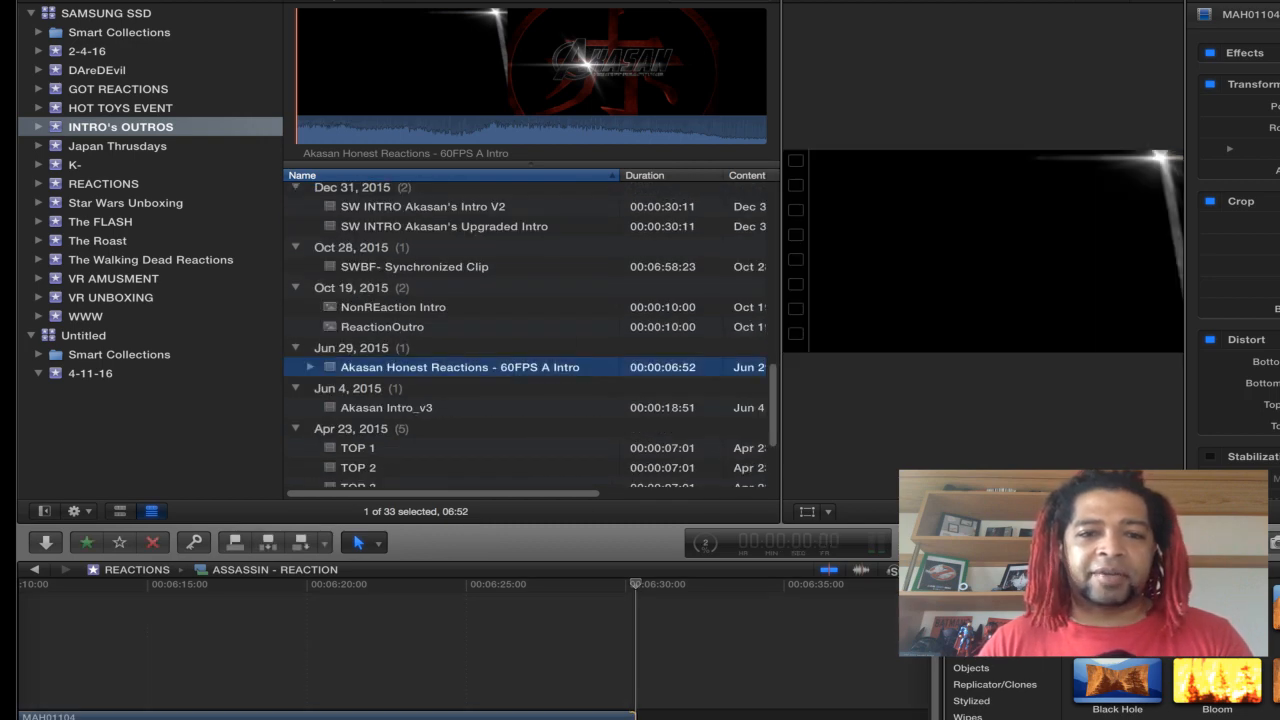
{"action": "left_click", "coordinate": [382, 327]}
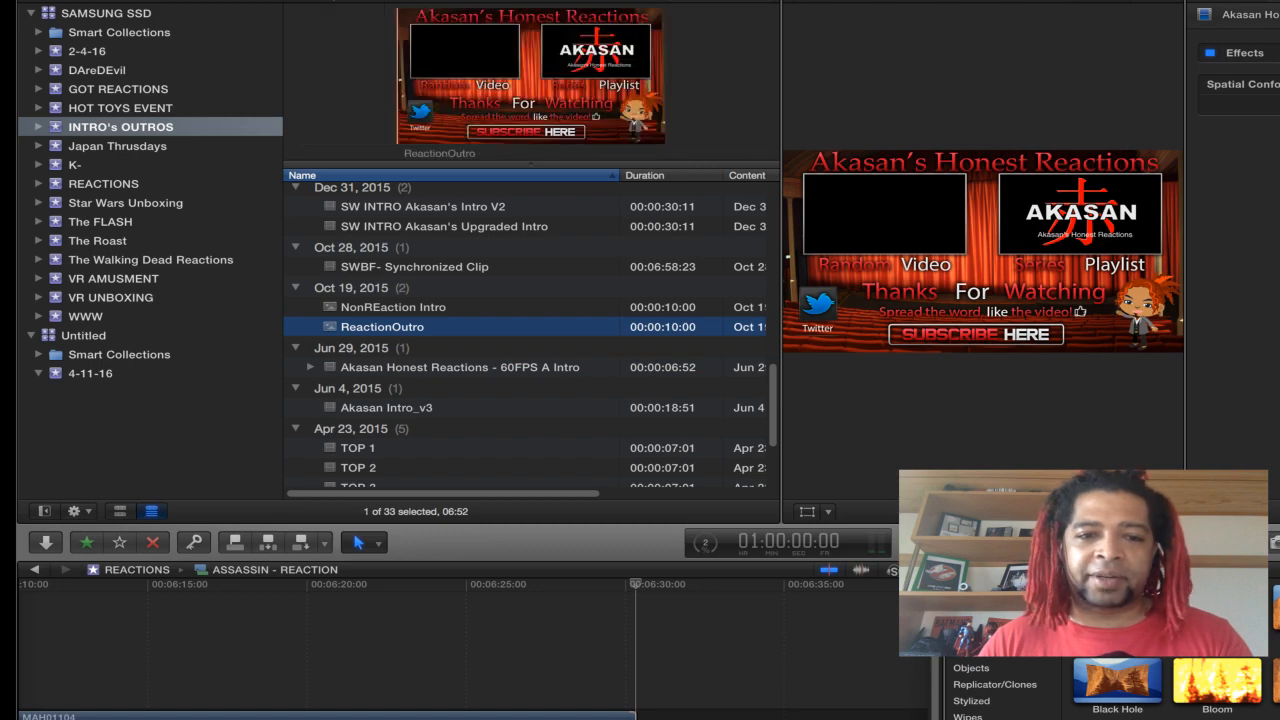
{"action": "left_click", "coordinate": [393, 307]}
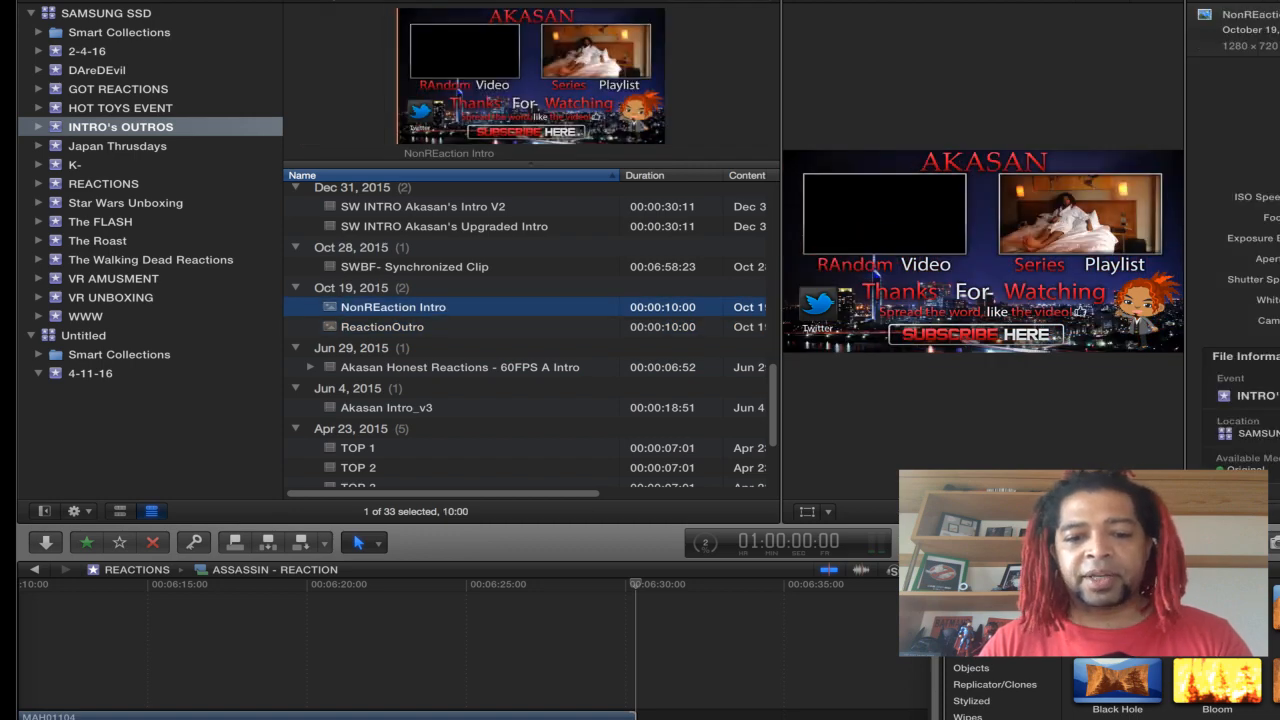
{"action": "left_click", "coordinate": [382, 327]}
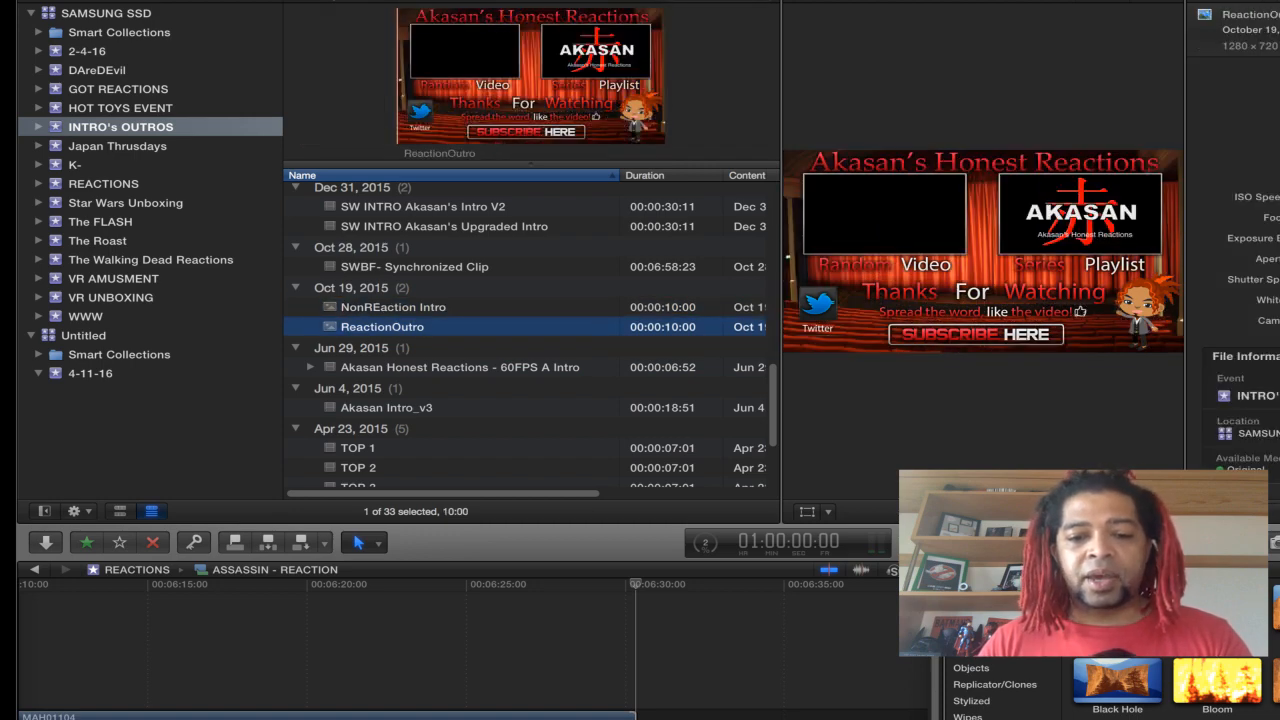
{"action": "left_click_drag", "start_coordinate": [382, 327], "coordinate": [670, 714]}
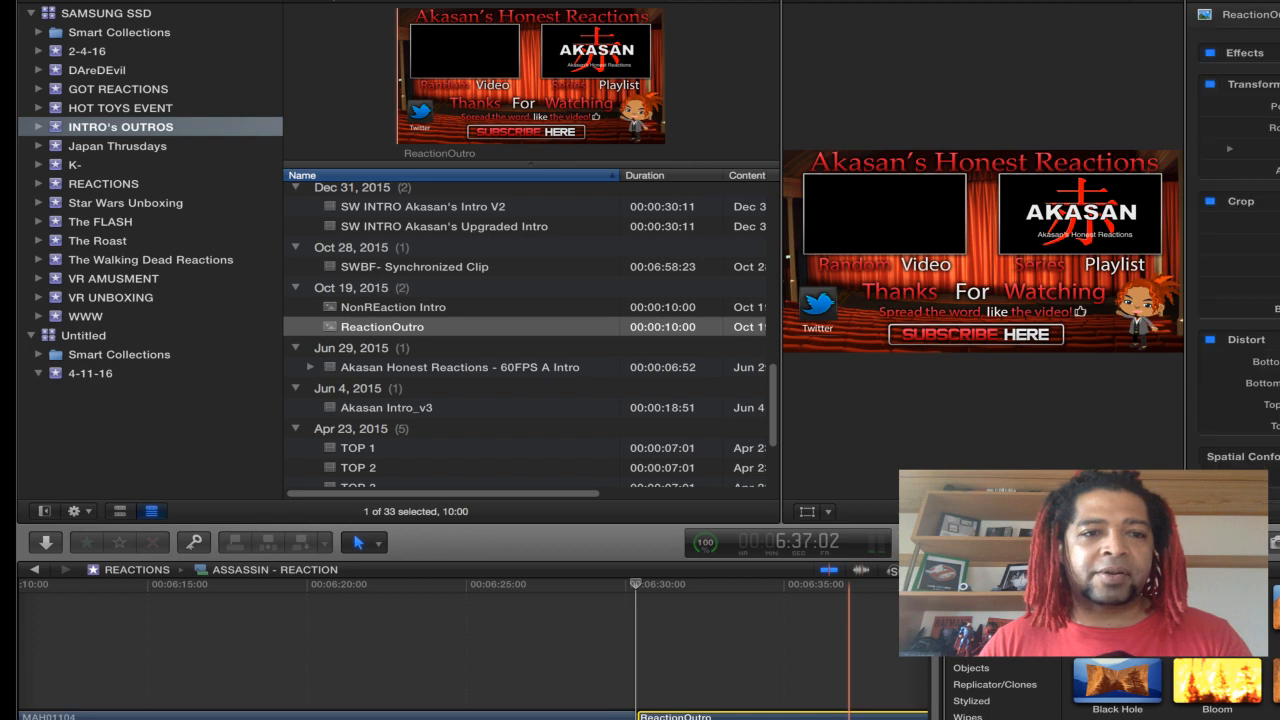
{"action": "left_click", "coordinate": [832, 300]}
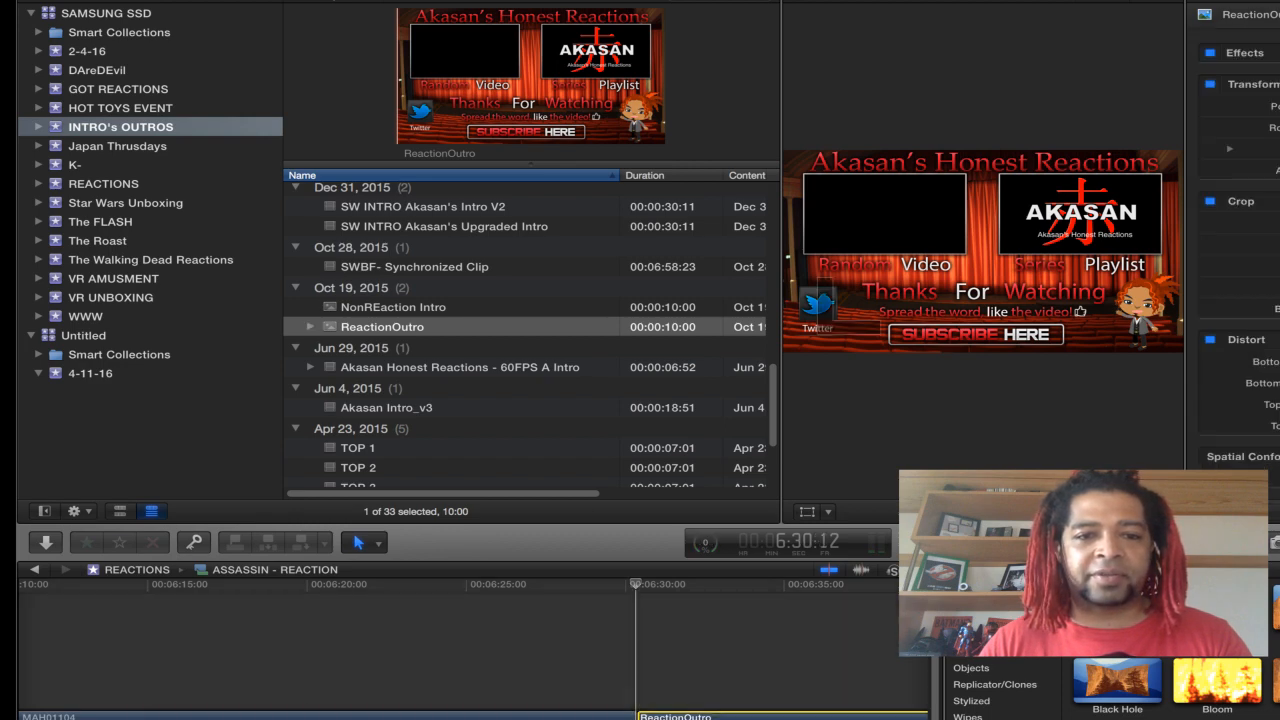
Step: Find the Honest Trailers - Deadpool - REACTION clip in the REACTIONS event and open it in the timeline
{"action": "left_click", "coordinate": [104, 184]}
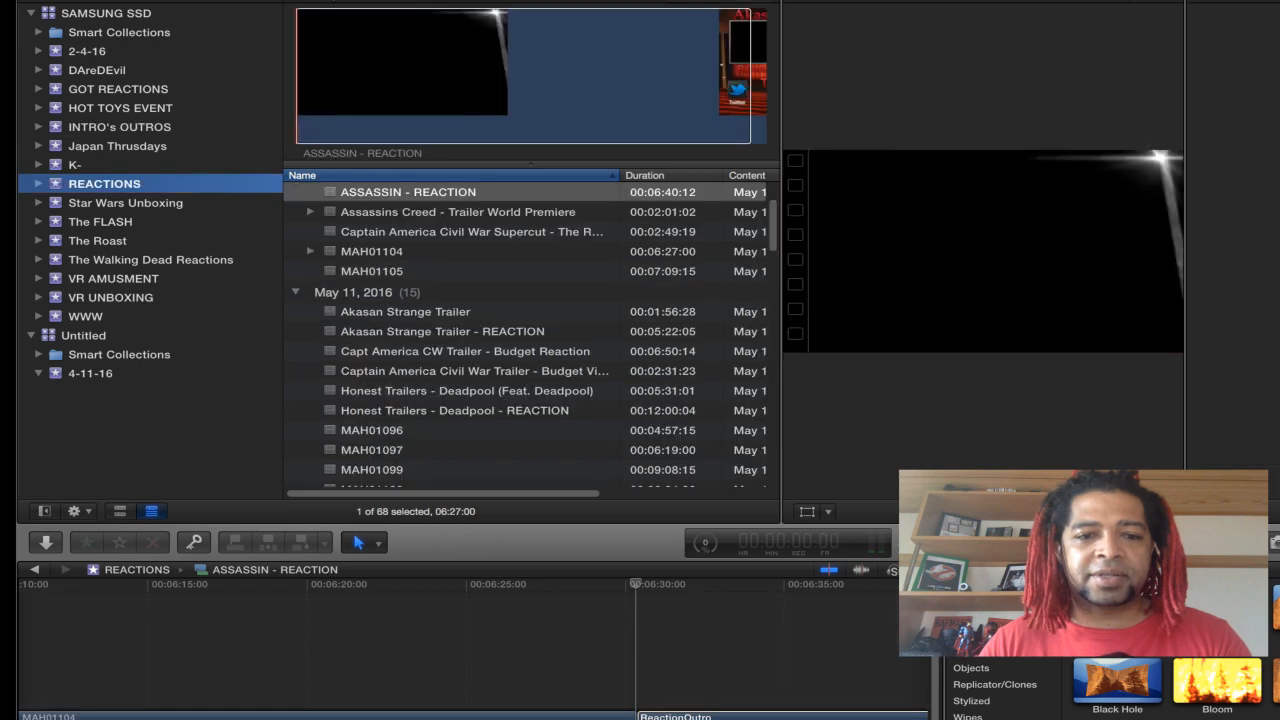
{"action": "scroll", "coordinate": [525, 330], "scroll_direction": "down", "scroll_amount": 1}
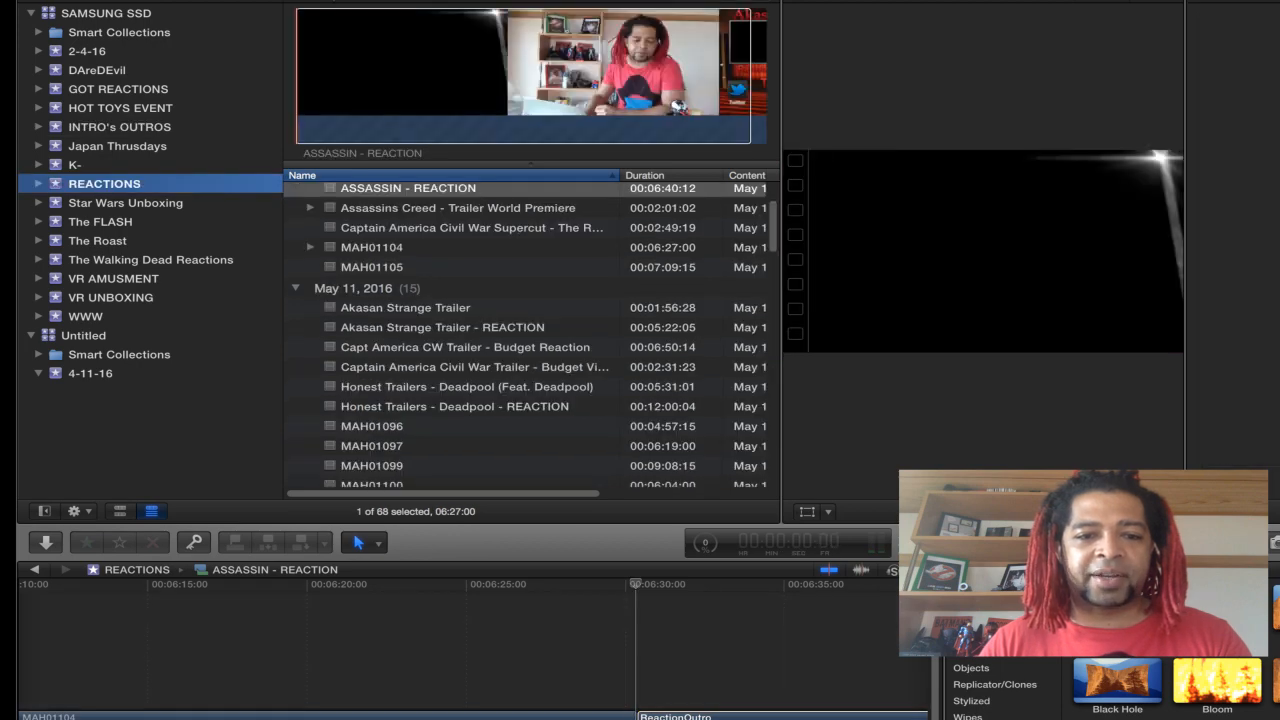
{"action": "scroll", "coordinate": [530, 334], "scroll_direction": "down", "scroll_amount": 2}
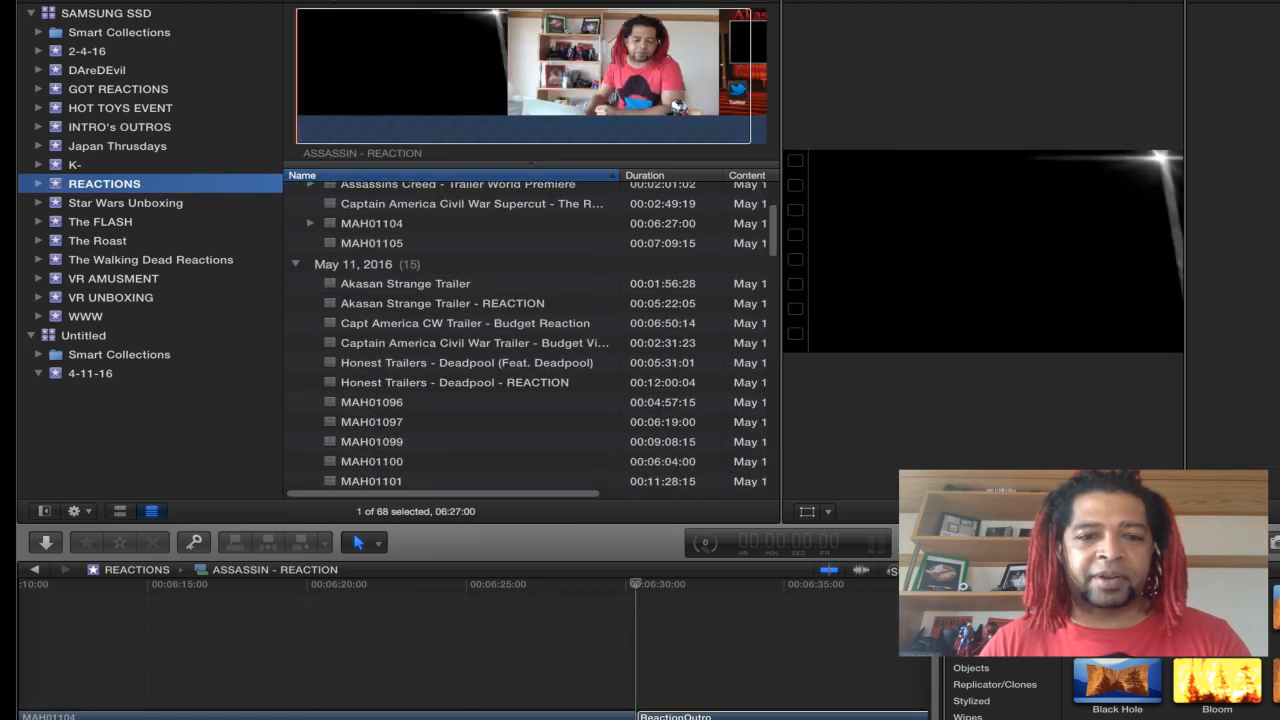
{"action": "left_click", "coordinate": [465, 323]}
{"action": "left_click", "coordinate": [455, 383]}
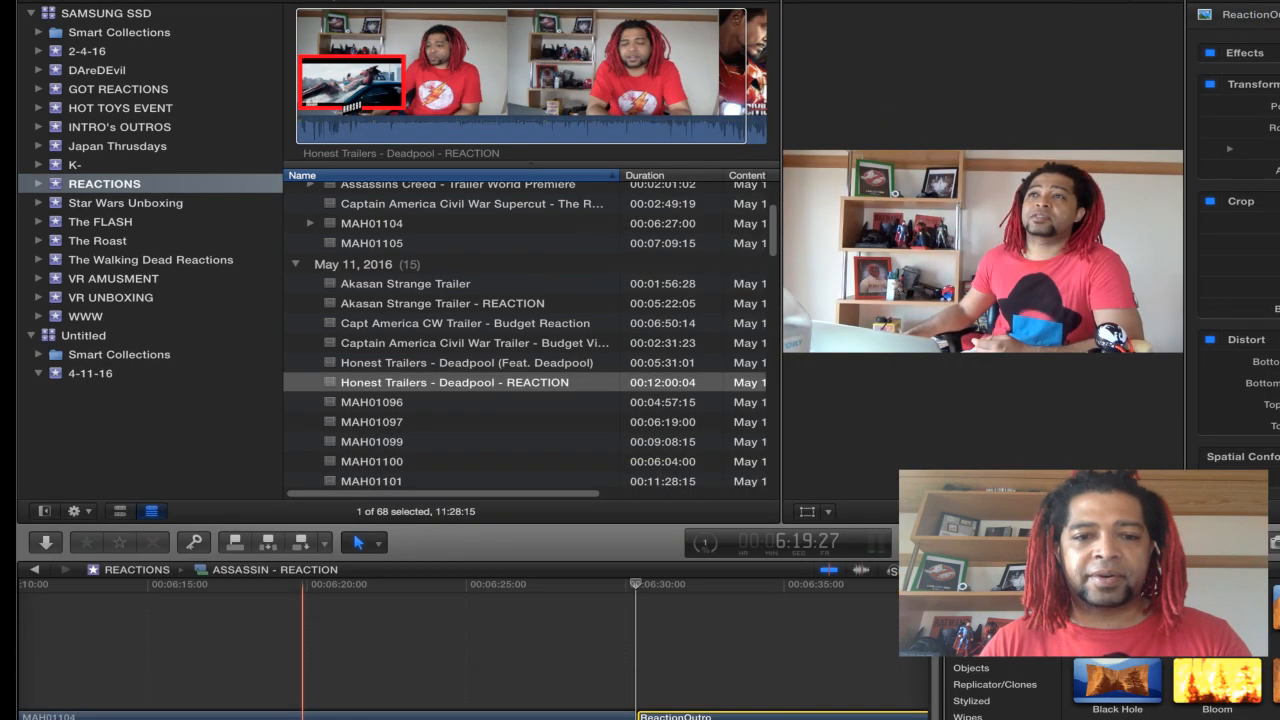
{"action": "right_click", "coordinate": [455, 383]}
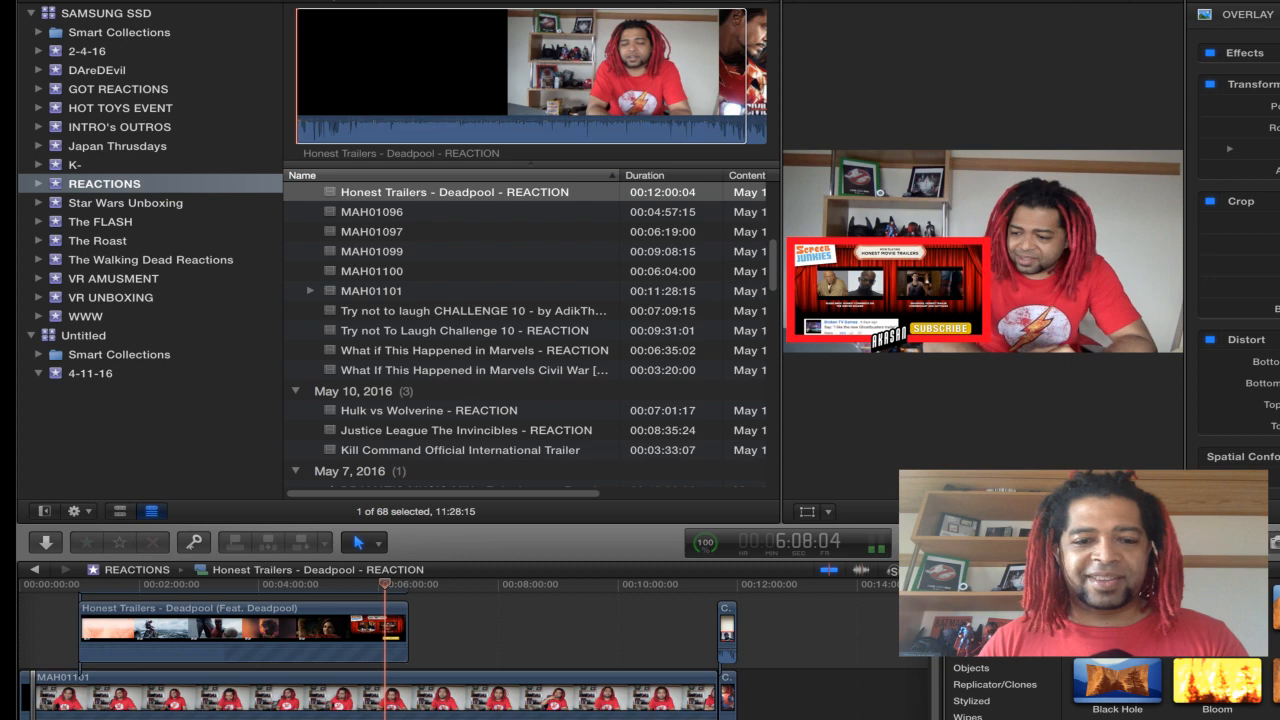
Step: Locate 4:43:13 in the Deadpool reaction and split MAH01101, the Honest Trailers clip and the OVERLAY there with the Blade tool
{"action": "left_click", "coordinate": [314, 584]}
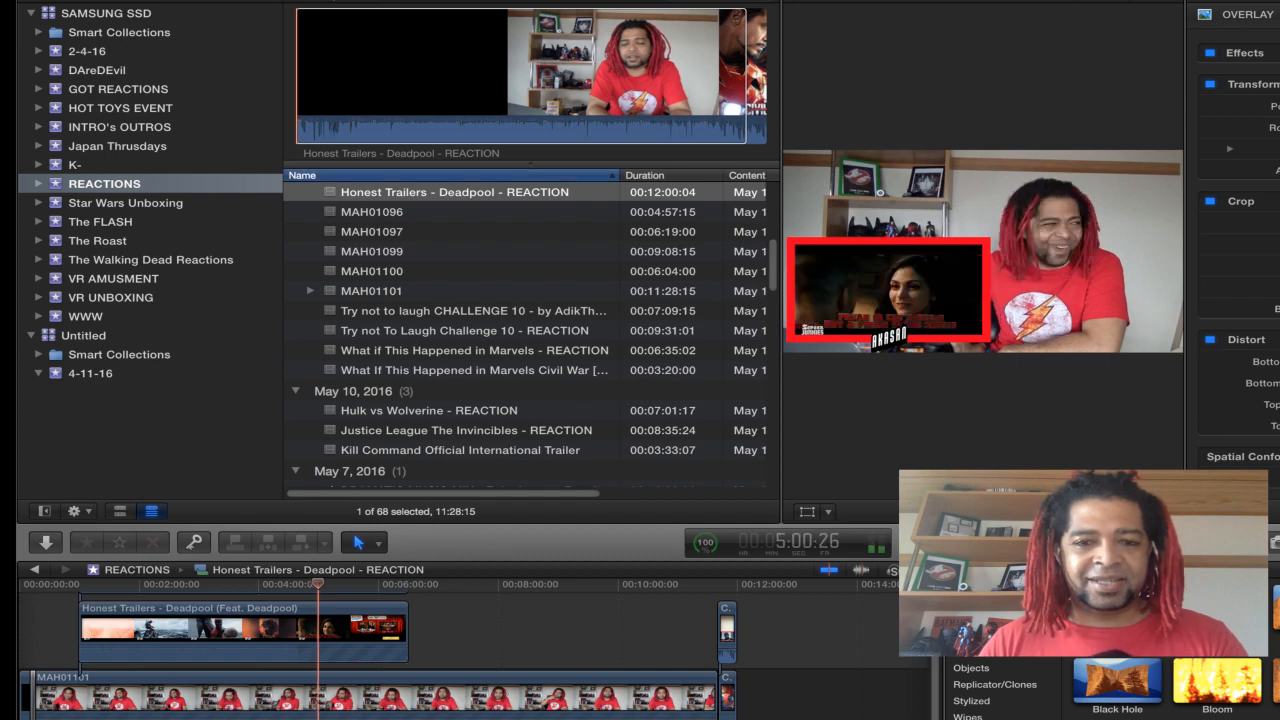
{"action": "left_click", "coordinate": [293, 584]}
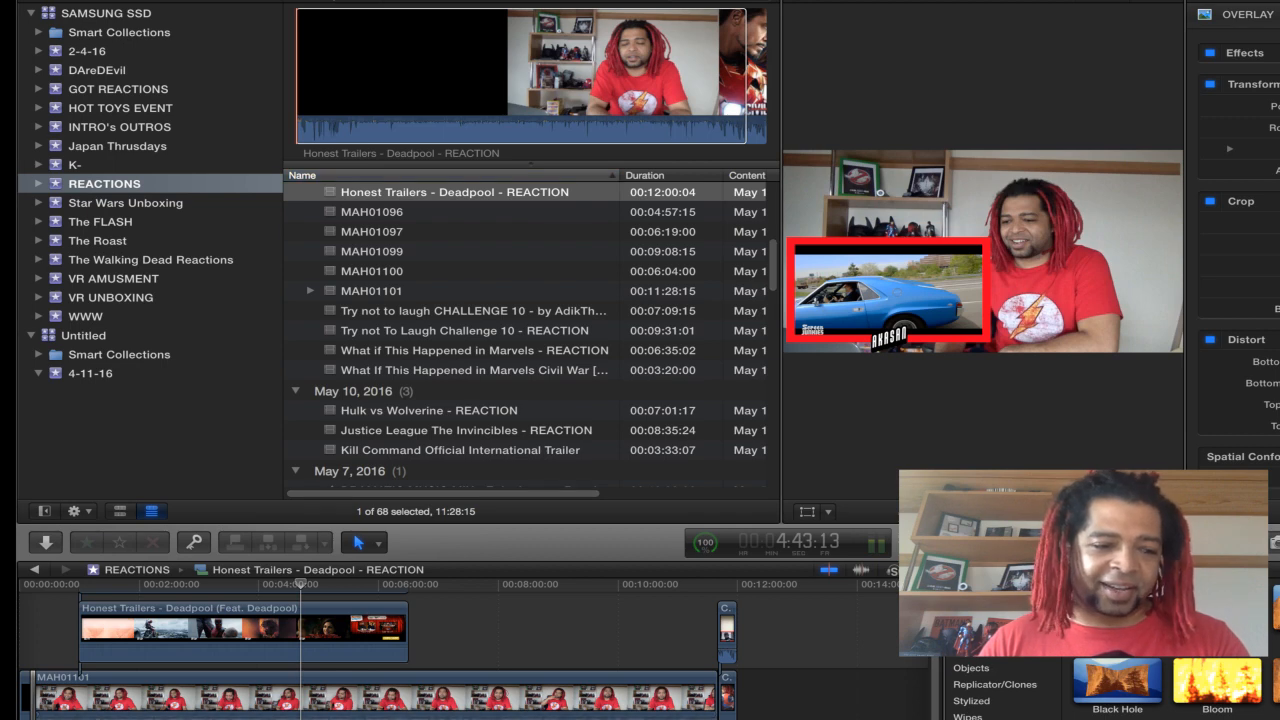
{"action": "key", "text": "r"}
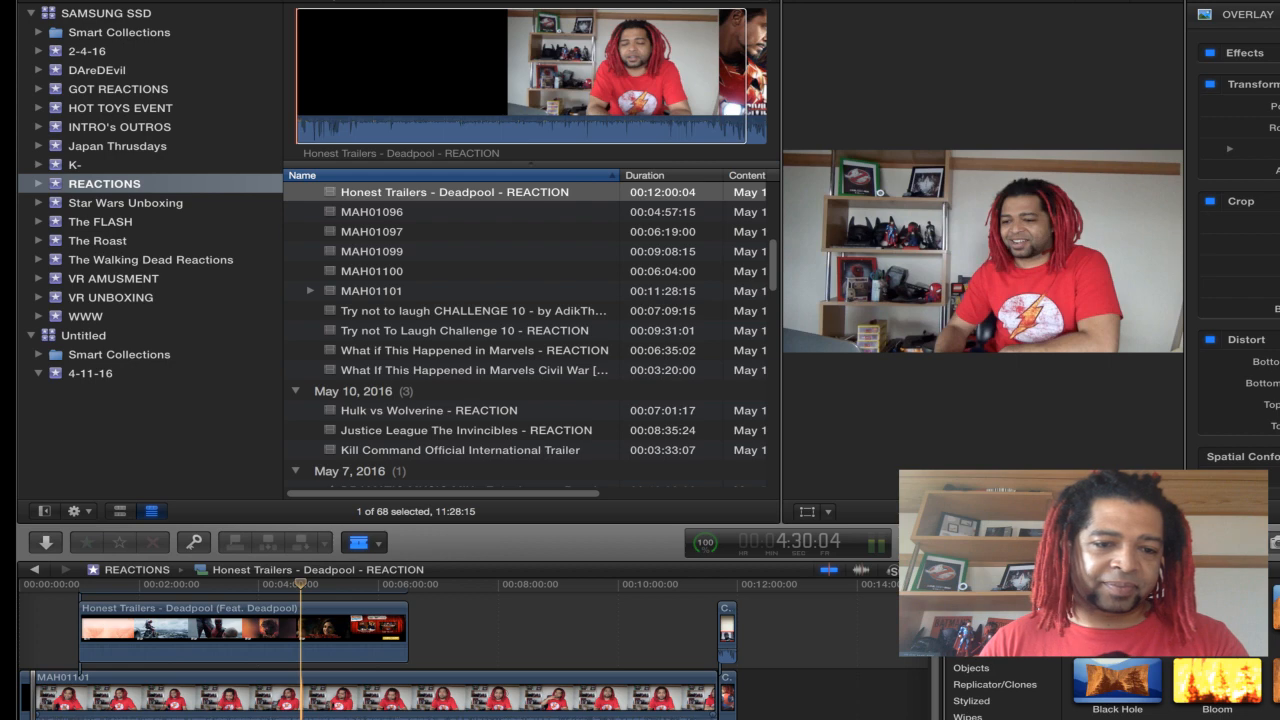
{"action": "left_click", "coordinate": [301, 697]}
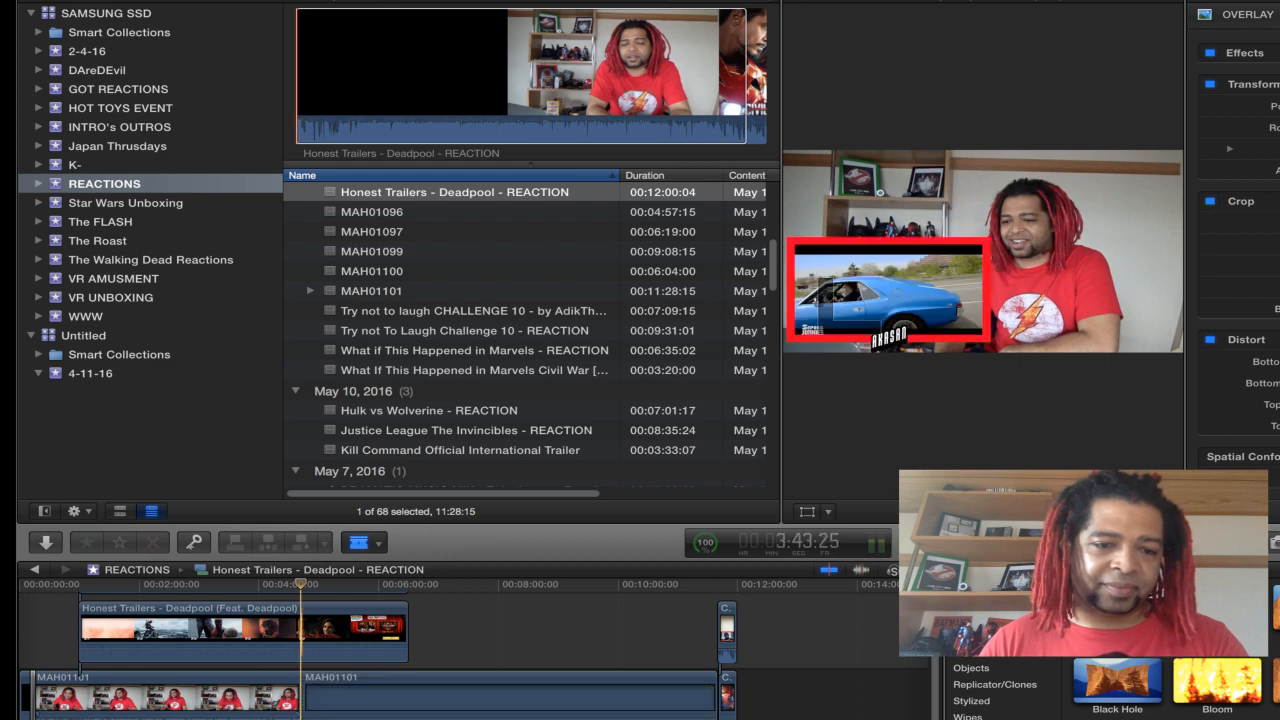
{"action": "left_click", "coordinate": [301, 631]}
{"action": "scroll", "coordinate": [301, 645], "scroll_direction": "down", "scroll_amount": 1}
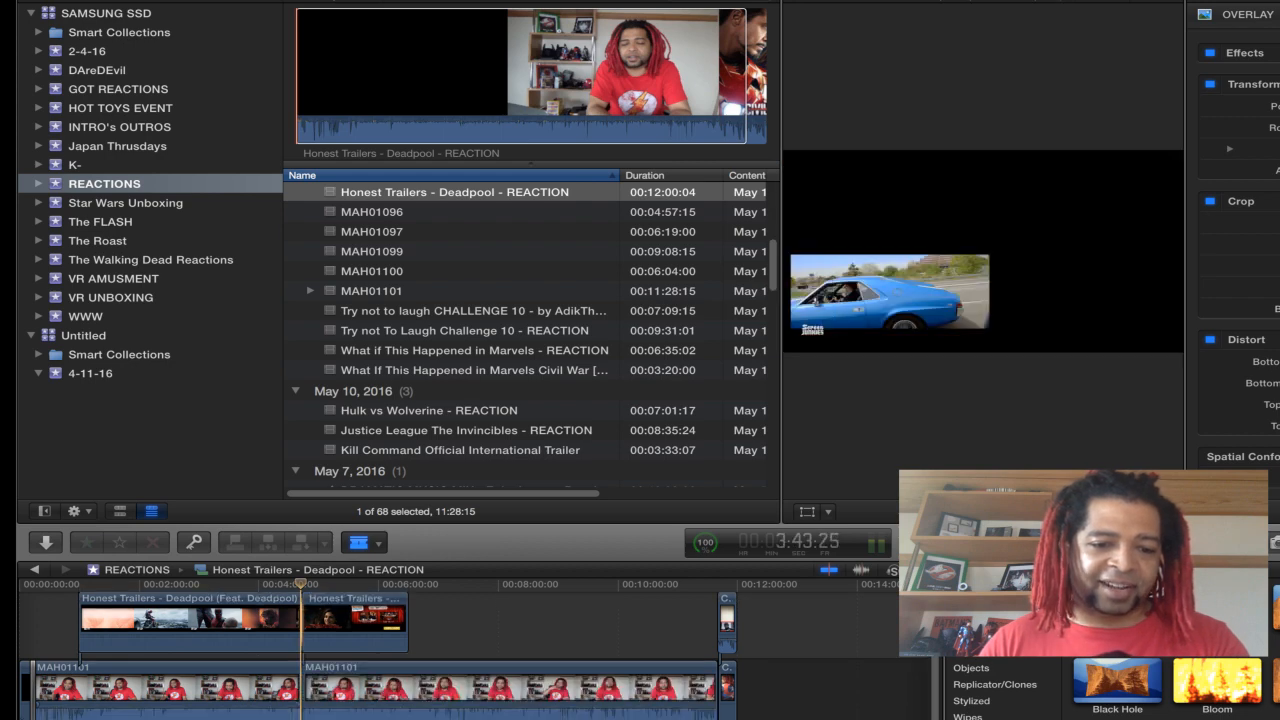
{"action": "scroll", "coordinate": [301, 645], "scroll_direction": "up", "scroll_amount": 5}
{"action": "left_click", "coordinate": [301, 657]}
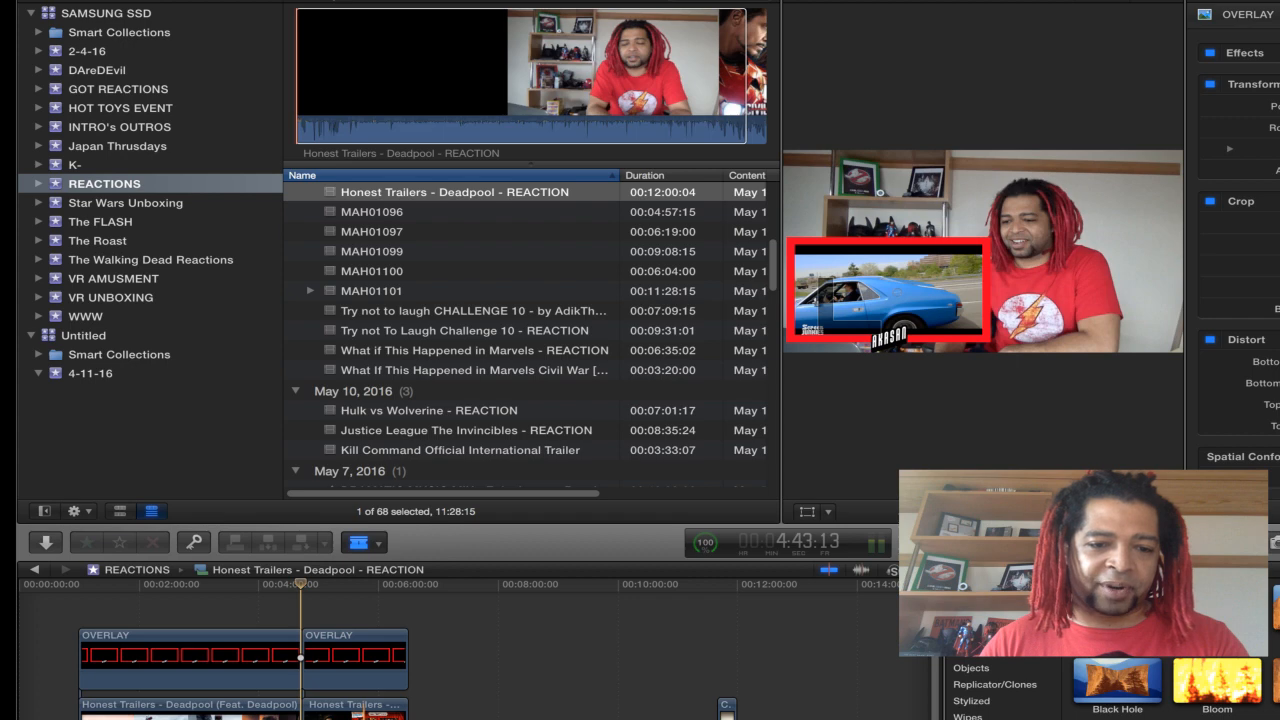
Step: Split the Deadpool layers again about a minute further on and copy the section between the cuts into ASSASSIN - REACTION before ReactionOutro
{"action": "left_click", "coordinate": [363, 706]}
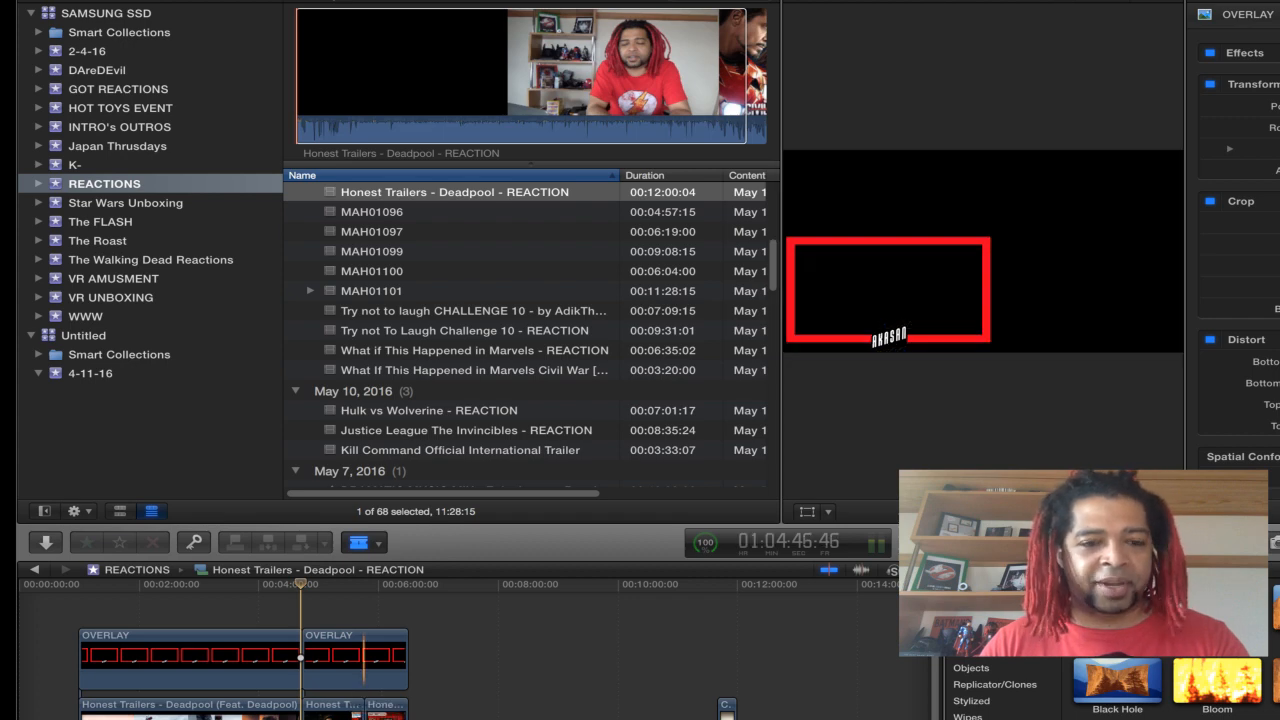
{"action": "left_click", "coordinate": [363, 657]}
{"action": "key", "text": "a"}
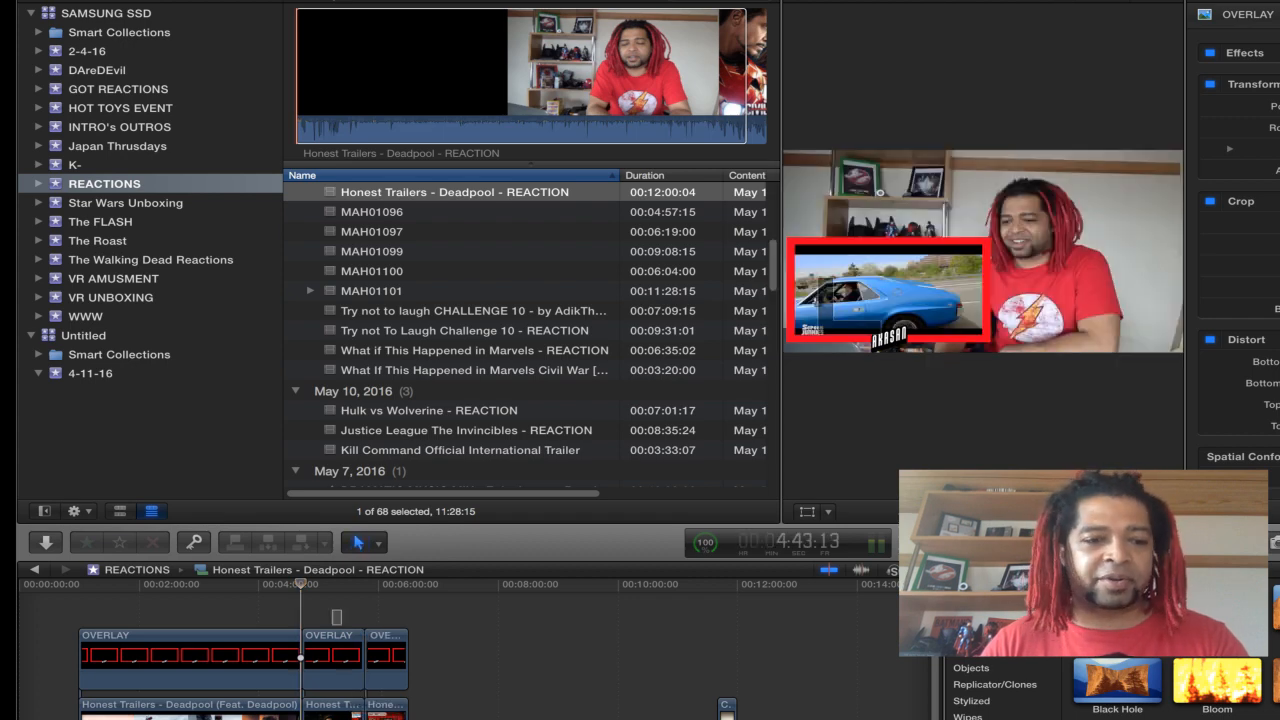
{"action": "left_click_drag", "start_coordinate": [342, 625], "coordinate": [345, 718]}
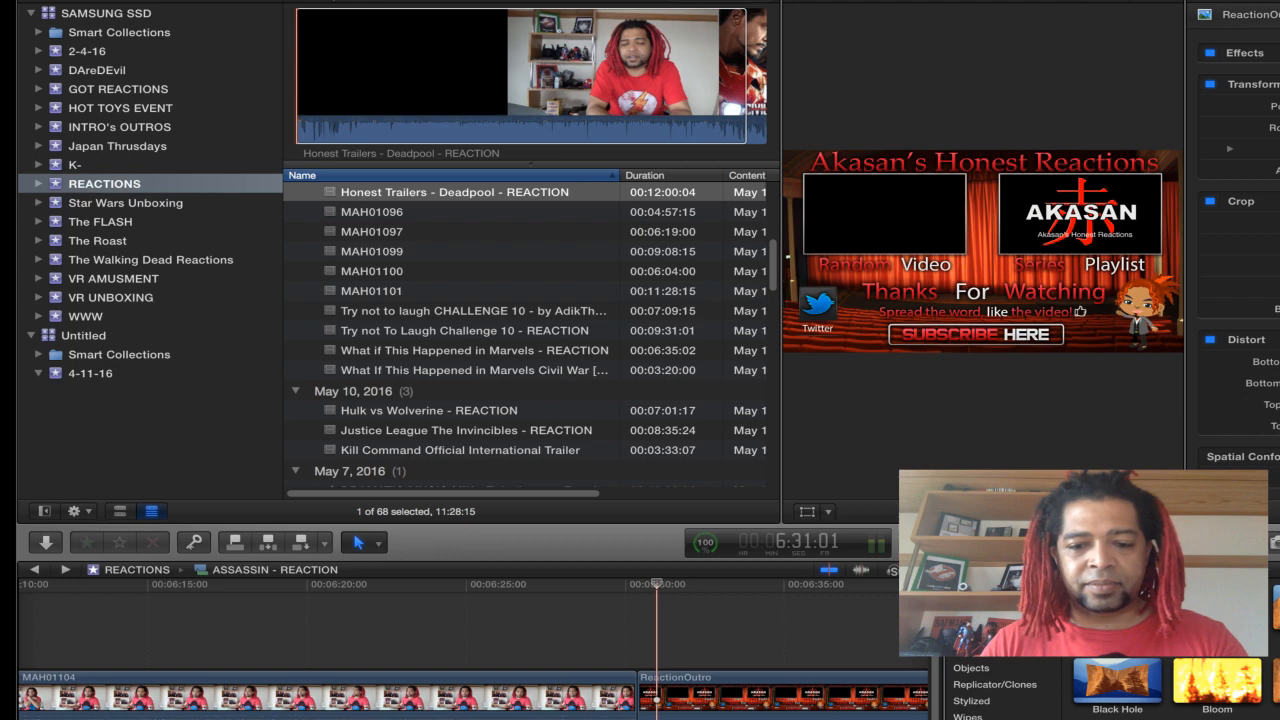
{"action": "key", "text": "super+bracketright"}
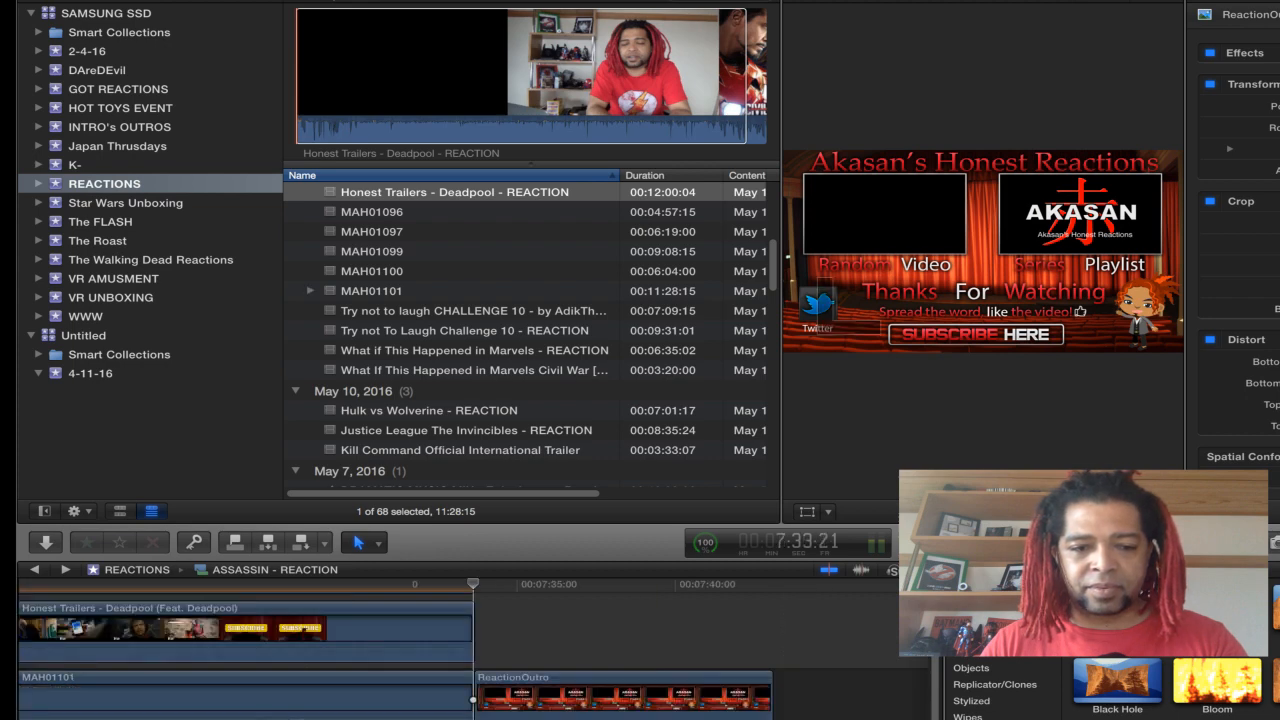
Step: Move ReactionOutro above the OVERLAY at the start of the inserted Deadpool section and extend it to the section's end
{"action": "key", "text": "super+minus"}
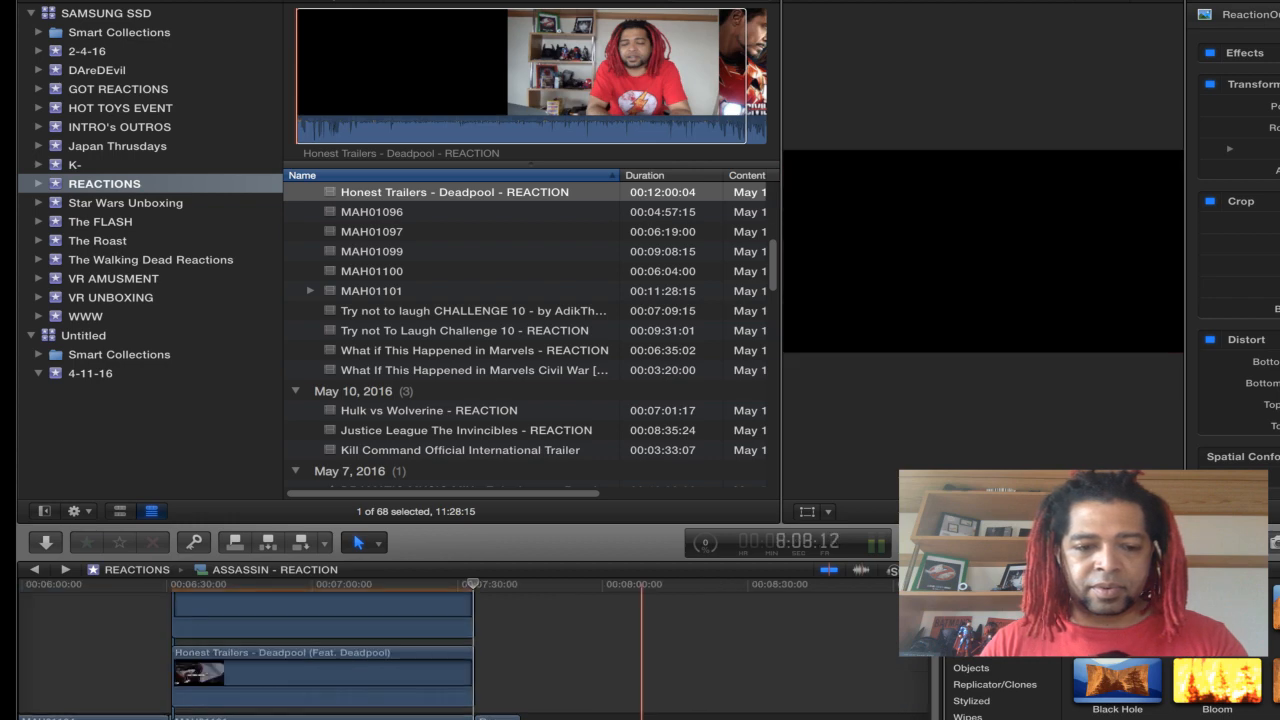
{"action": "scroll", "coordinate": [600, 650], "scroll_direction": "up", "scroll_amount": 3}
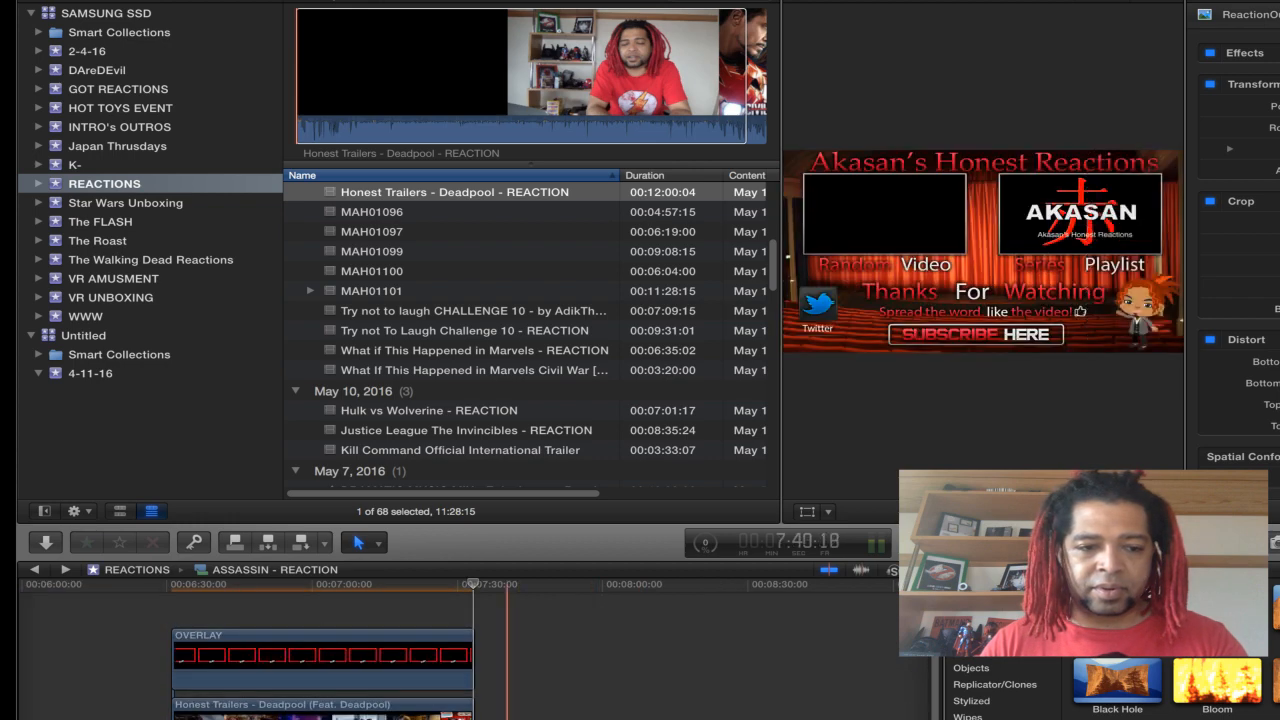
{"action": "left_click_drag", "start_coordinate": [507, 716], "coordinate": [215, 655]}
{"action": "left_click", "coordinate": [214, 656]}
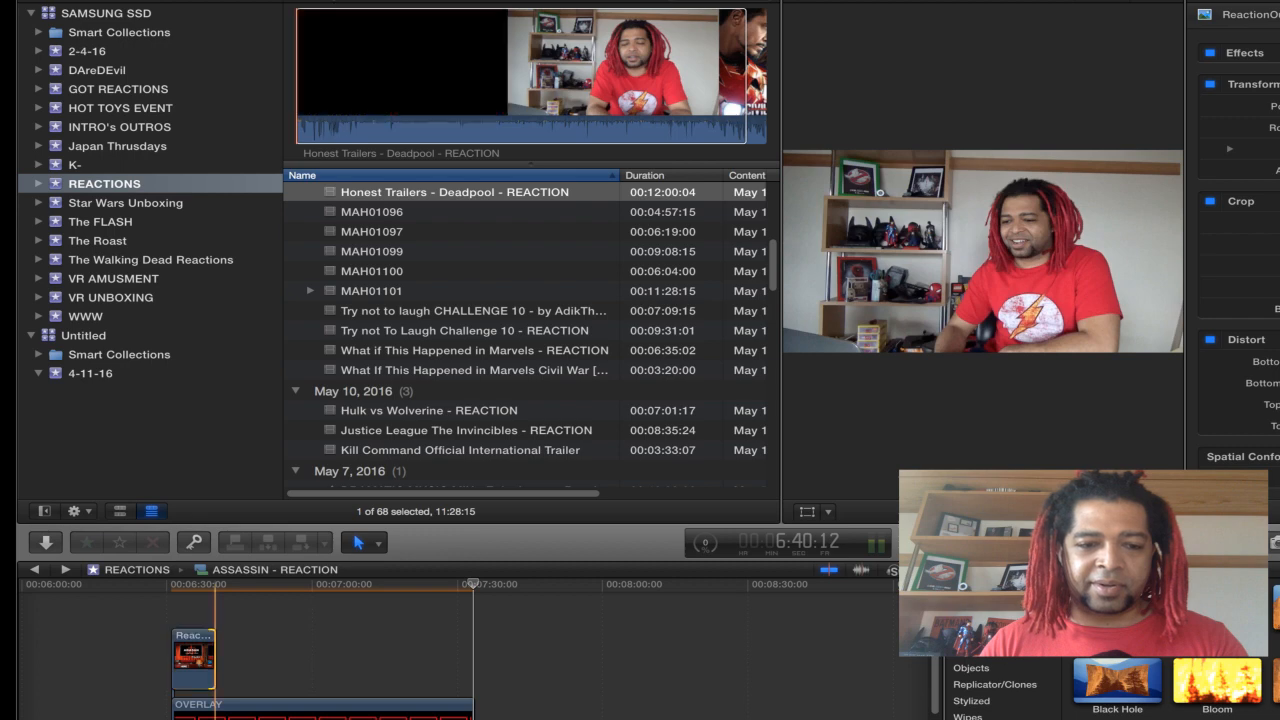
{"action": "left_click_drag", "start_coordinate": [214, 656], "coordinate": [472, 656]}
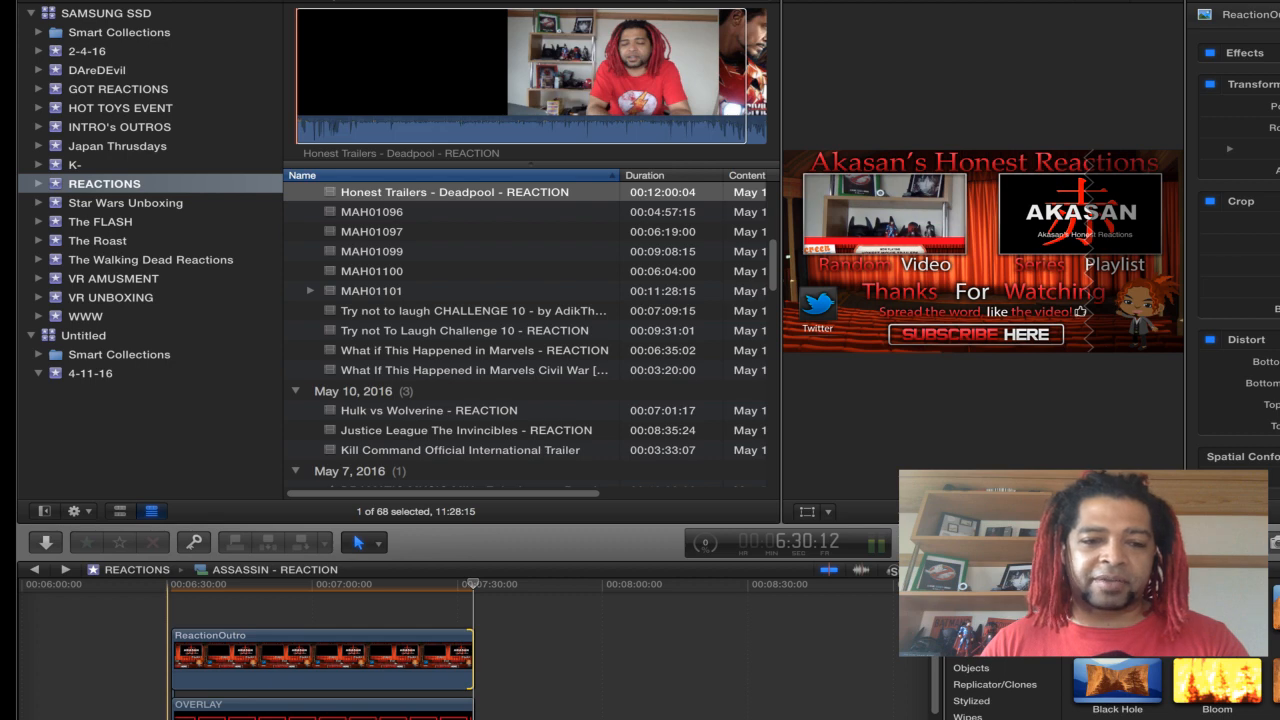
Step: Scale down MAH01101, the Honest Trailers clip and the OVERLAY together with Transform, and fit MAH01101 into the outro's Random Video frame
{"action": "scroll", "coordinate": [320, 650], "scroll_direction": "down", "scroll_amount": 2}
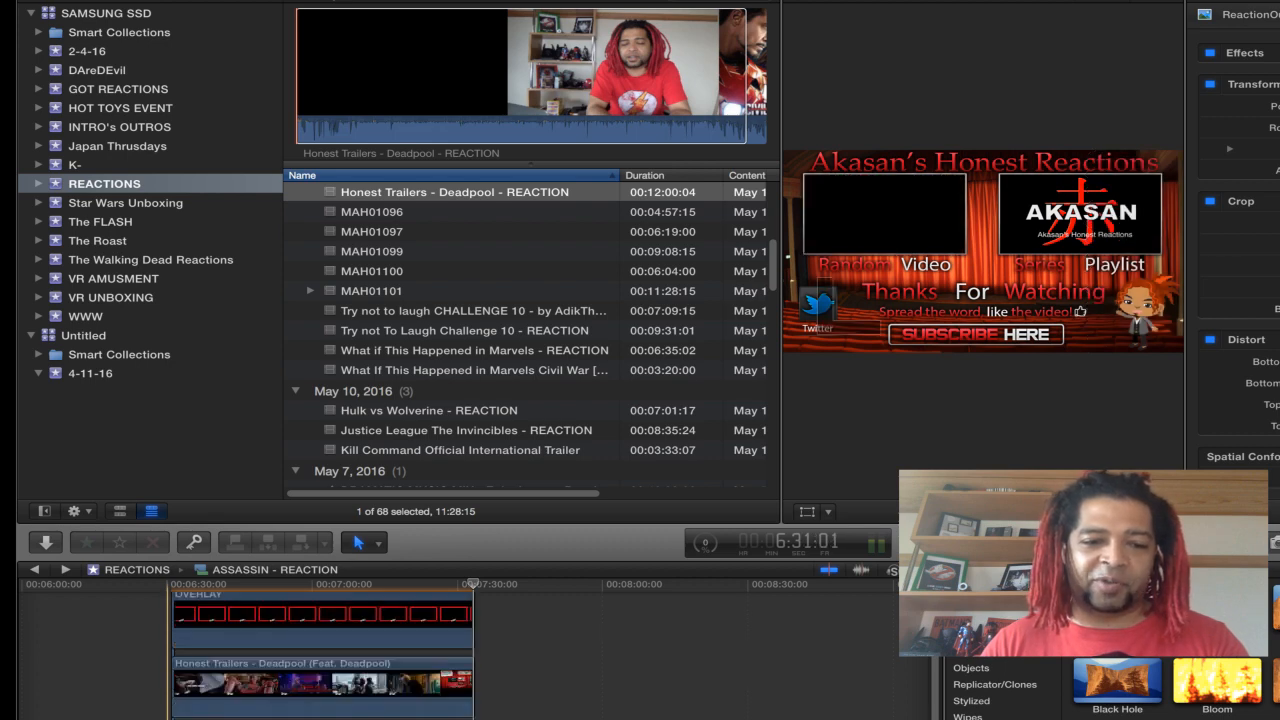
{"action": "left_click_drag", "start_coordinate": [329, 718], "coordinate": [322, 631]}
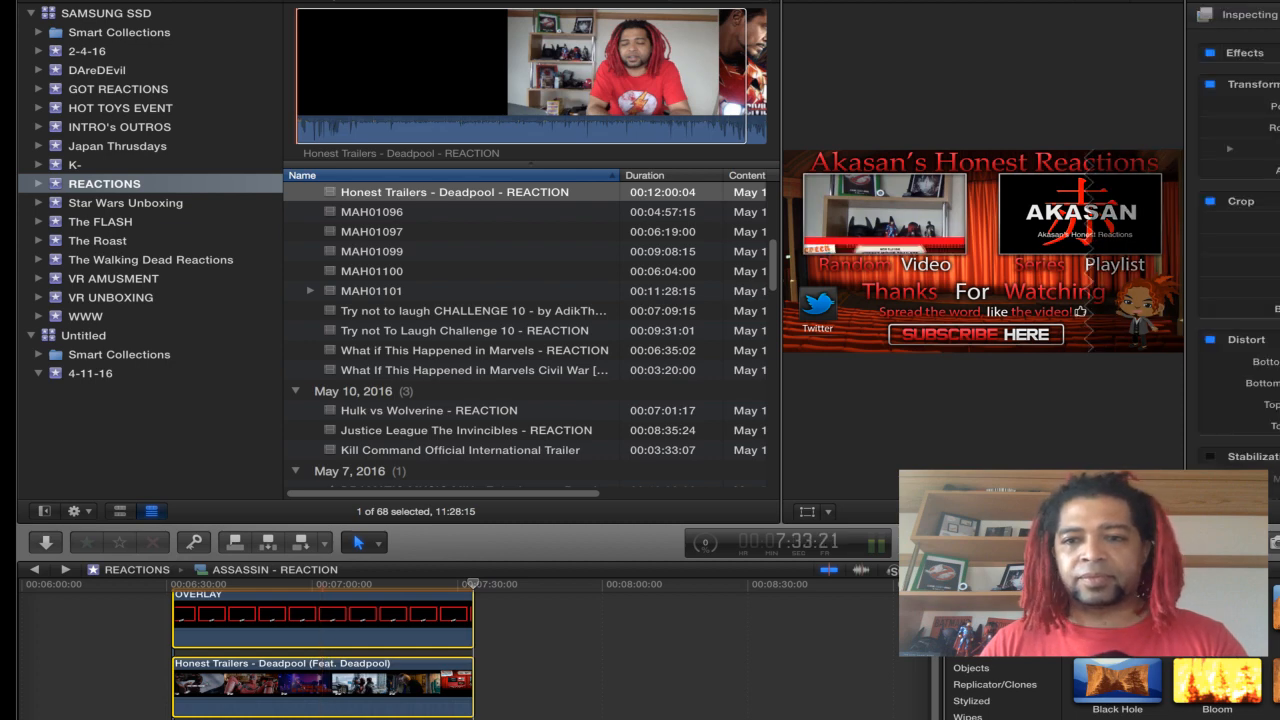
{"action": "left_click", "coordinate": [807, 512]}
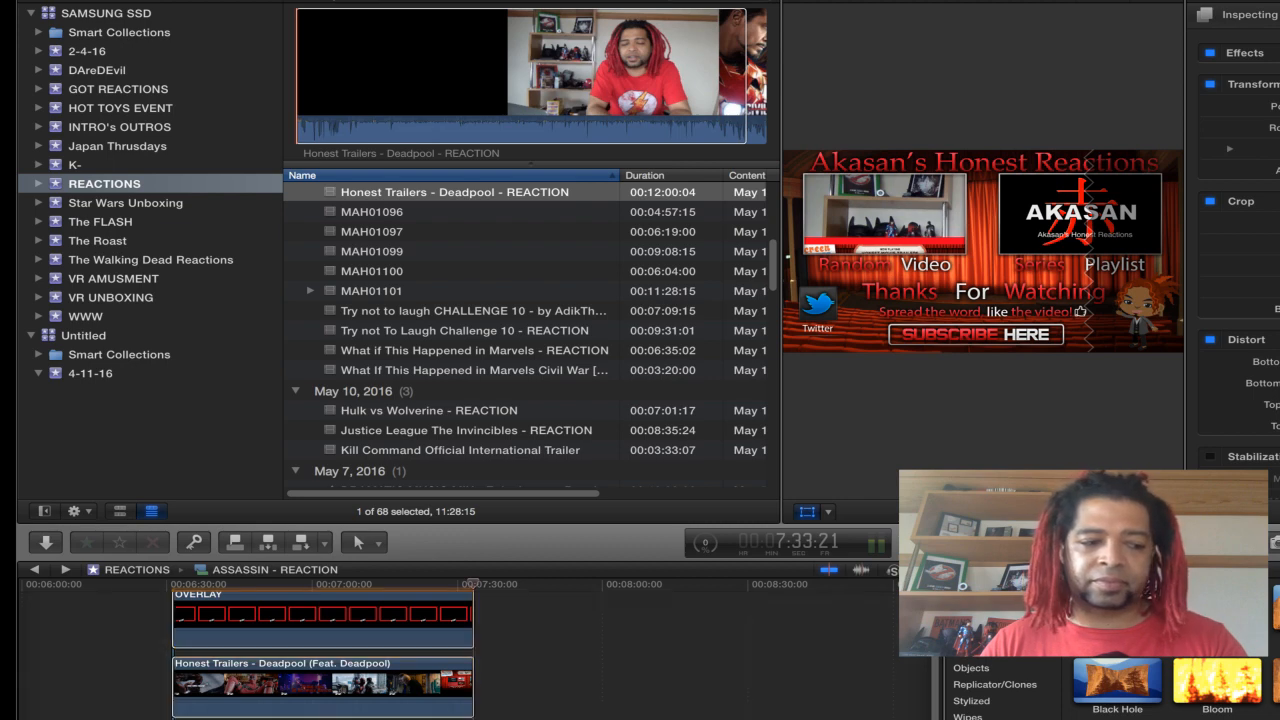
{"action": "key", "text": "a"}
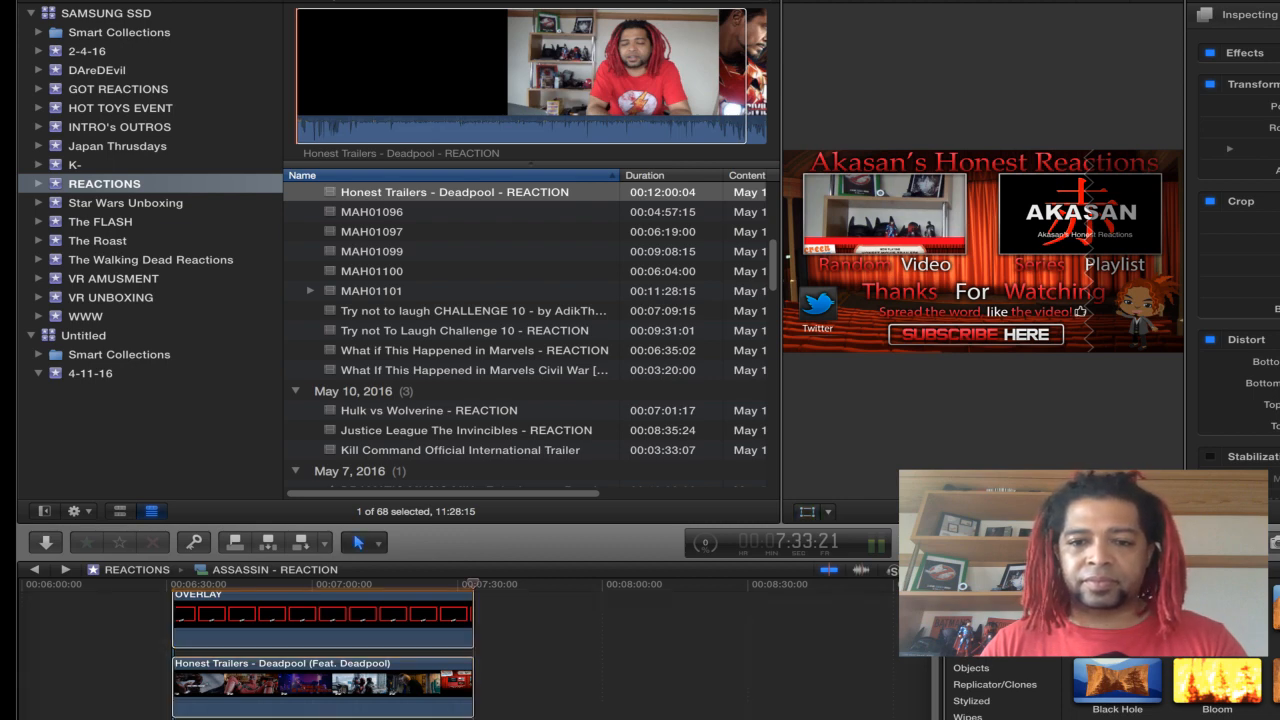
{"action": "key", "text": "shift+t"}
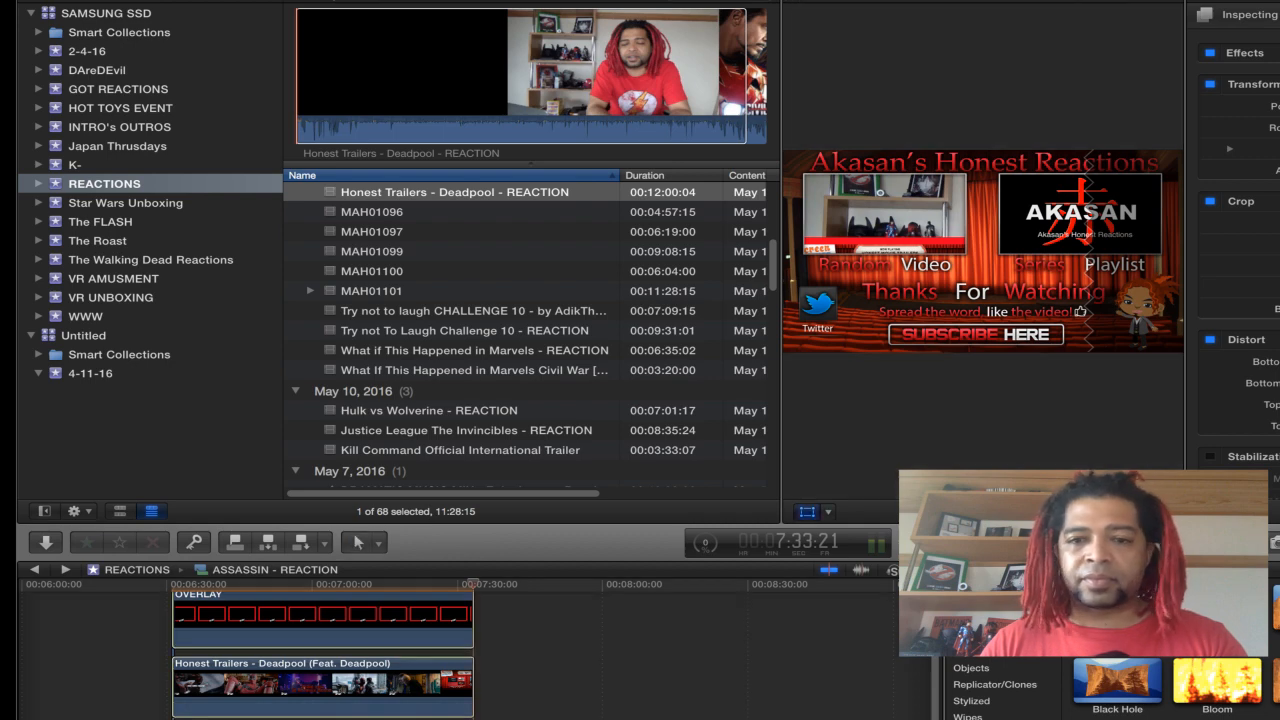
{"action": "left_click", "coordinate": [408, 584]}
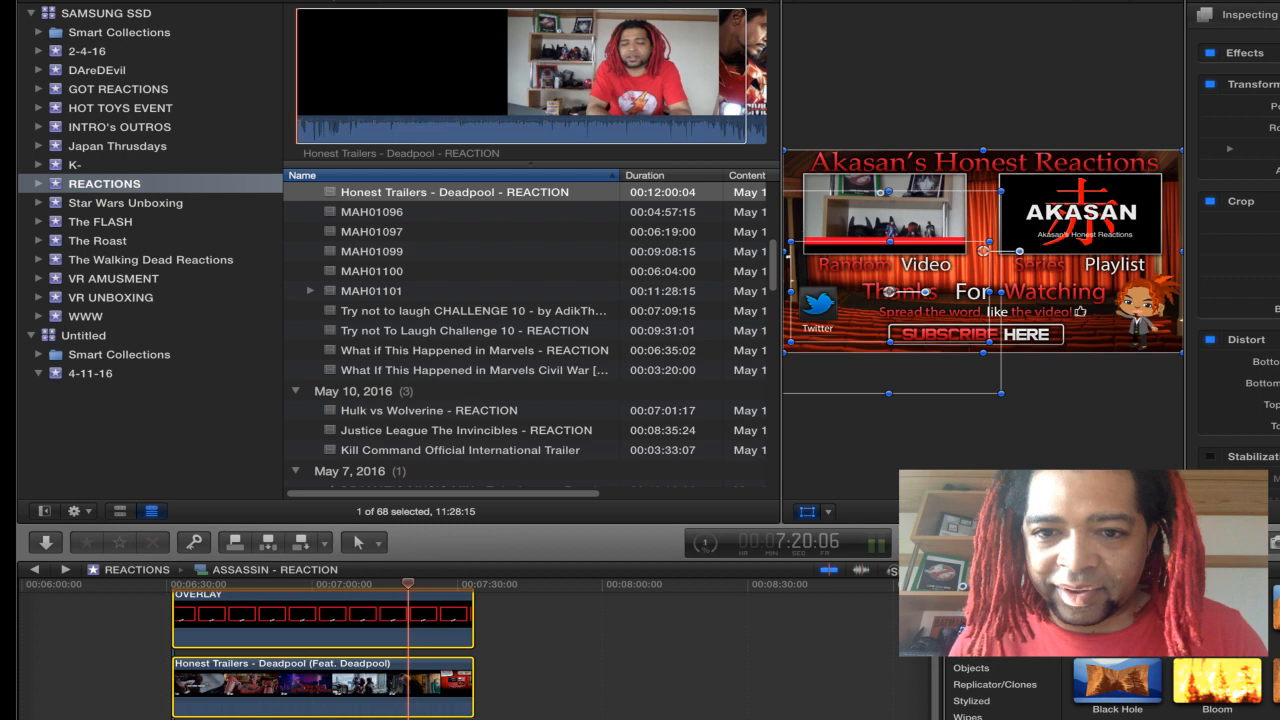
{"action": "left_click_drag", "start_coordinate": [1182, 352], "coordinate": [1076, 298]}
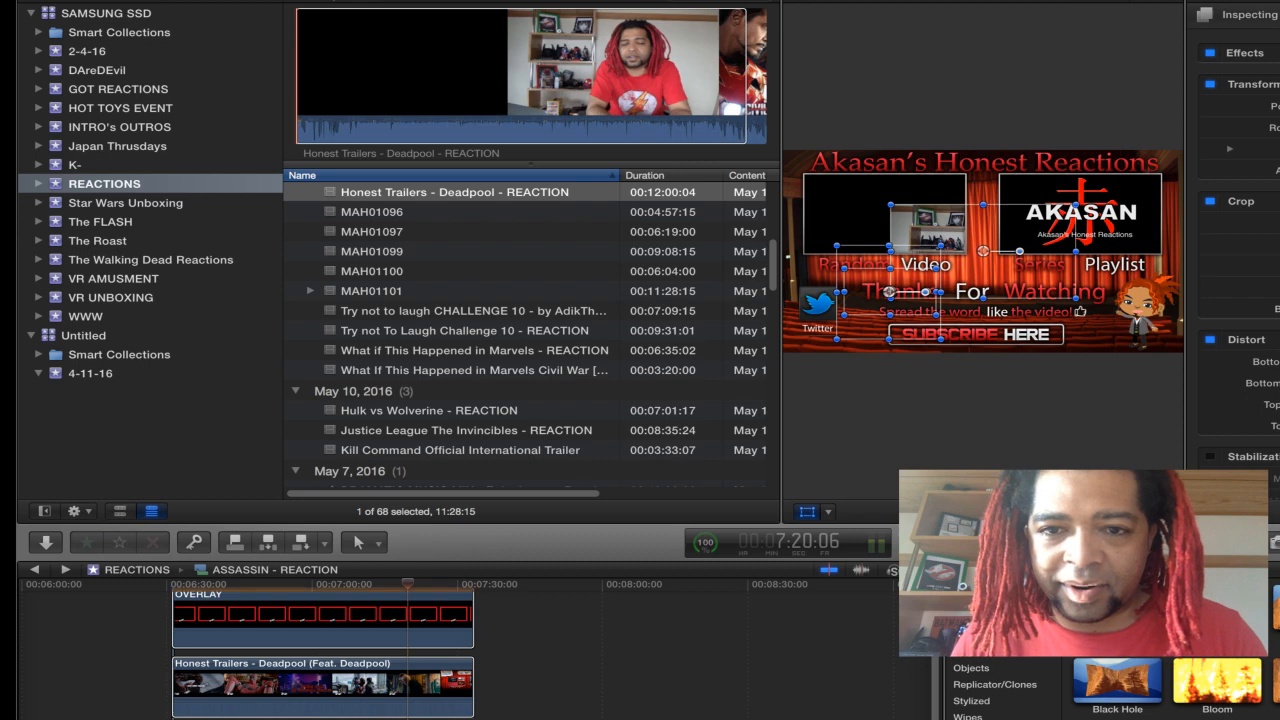
{"action": "left_click_drag", "start_coordinate": [983, 251], "coordinate": [896, 209]}
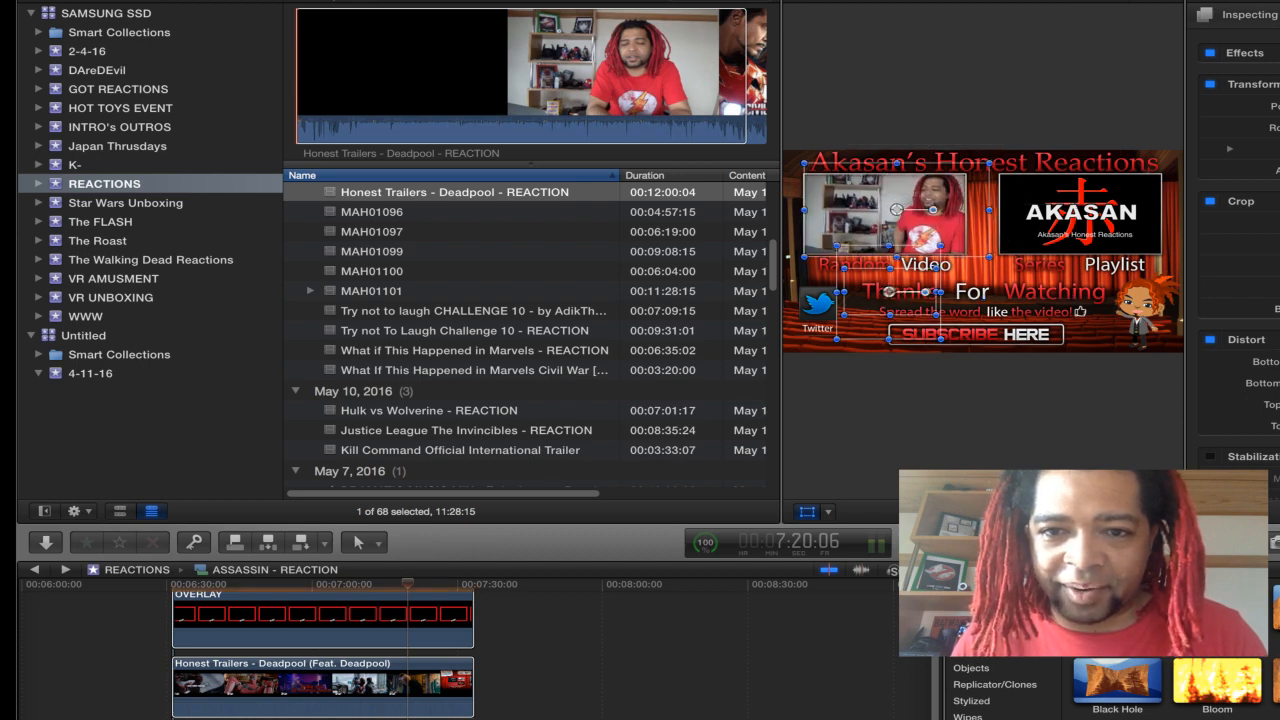
{"action": "left_click_drag", "start_coordinate": [989, 163], "coordinate": [976, 170]}
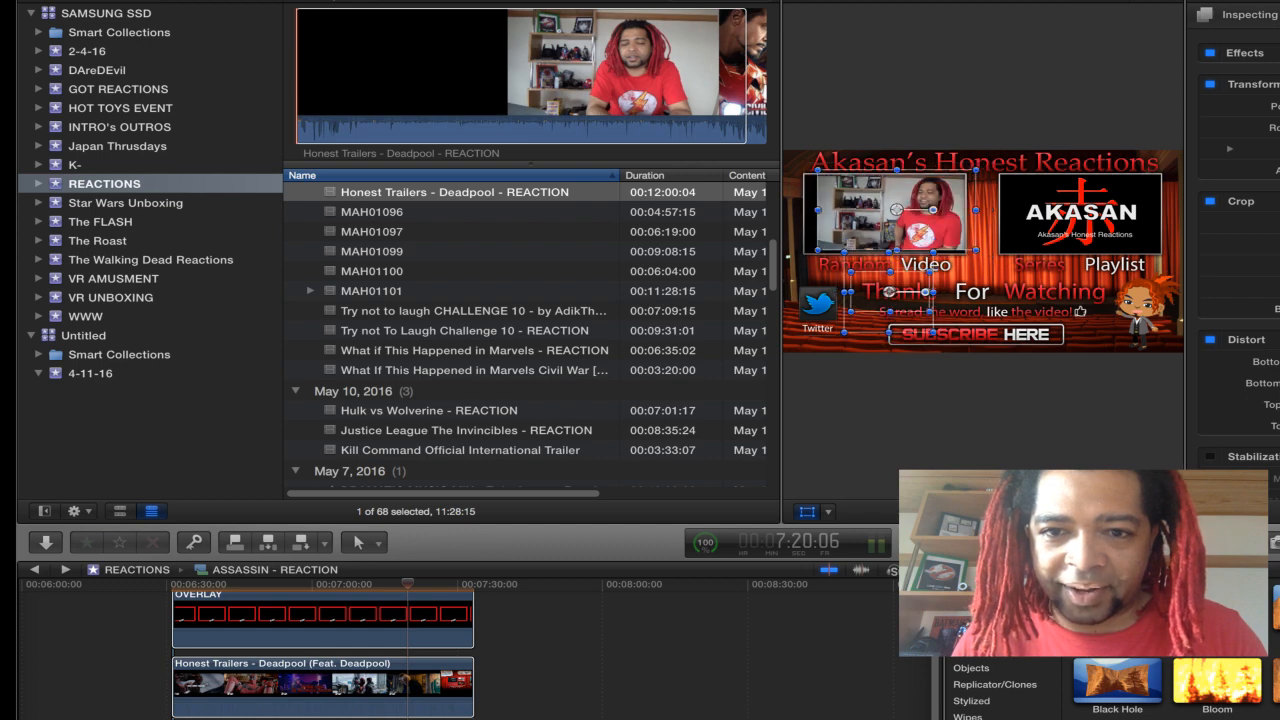
{"action": "left_click_drag", "start_coordinate": [896, 209], "coordinate": [884, 213]}
{"action": "left_click_drag", "start_coordinate": [963, 174], "coordinate": [969, 171]}
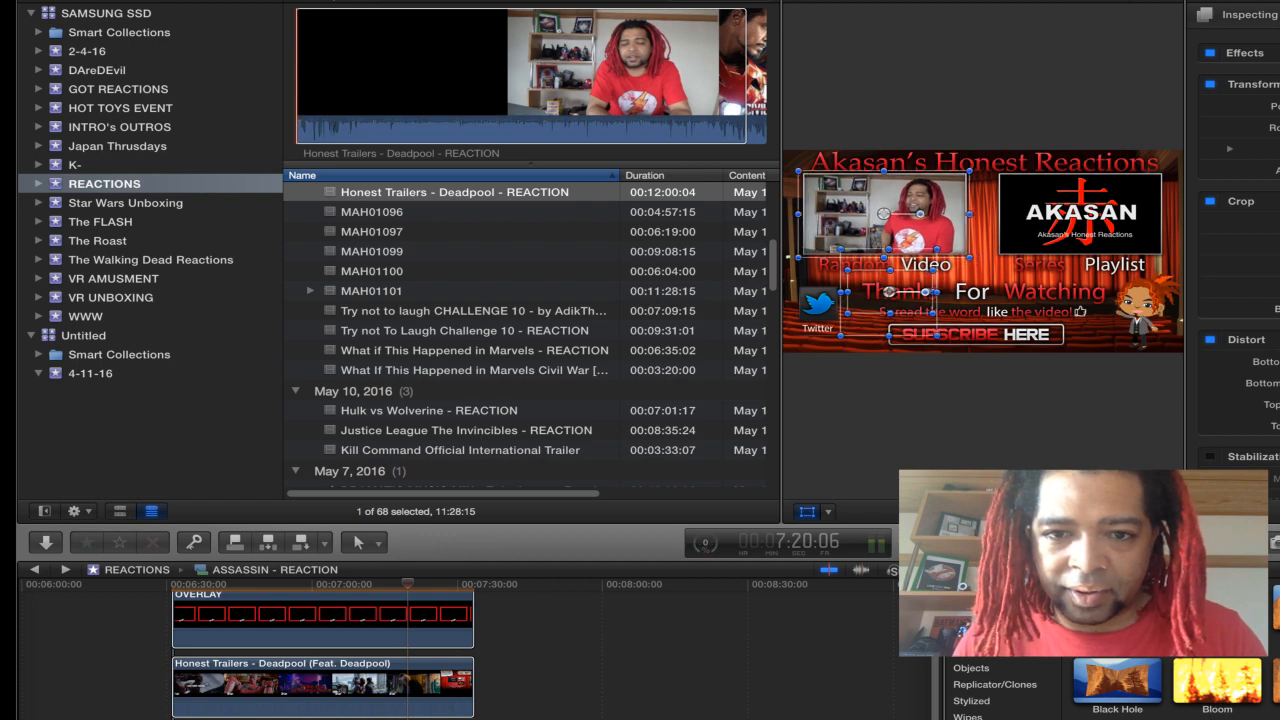
Step: Move the OVERLAY frame and the Honest Trailers clip over the lower-left part of the reaction inside the Random Video frame
{"action": "left_click_drag", "start_coordinate": [889, 292], "coordinate": [849, 226]}
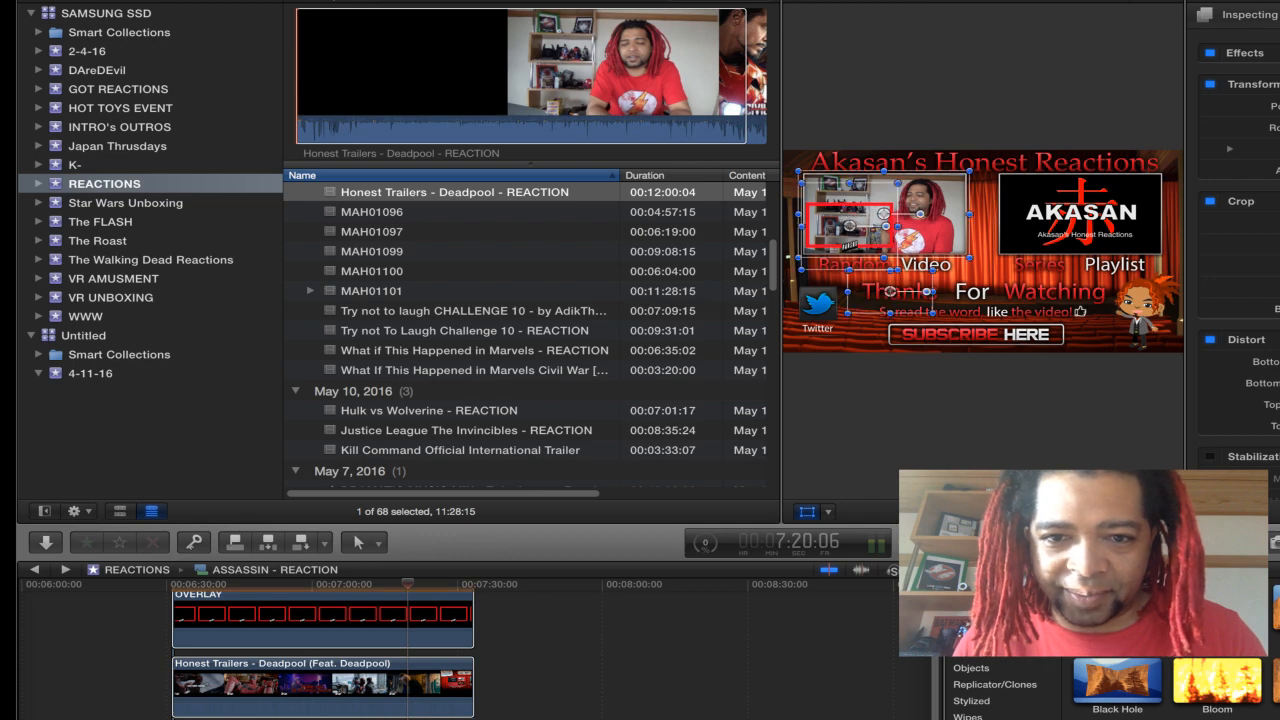
{"action": "left_click_drag", "start_coordinate": [890, 291], "coordinate": [850, 225]}
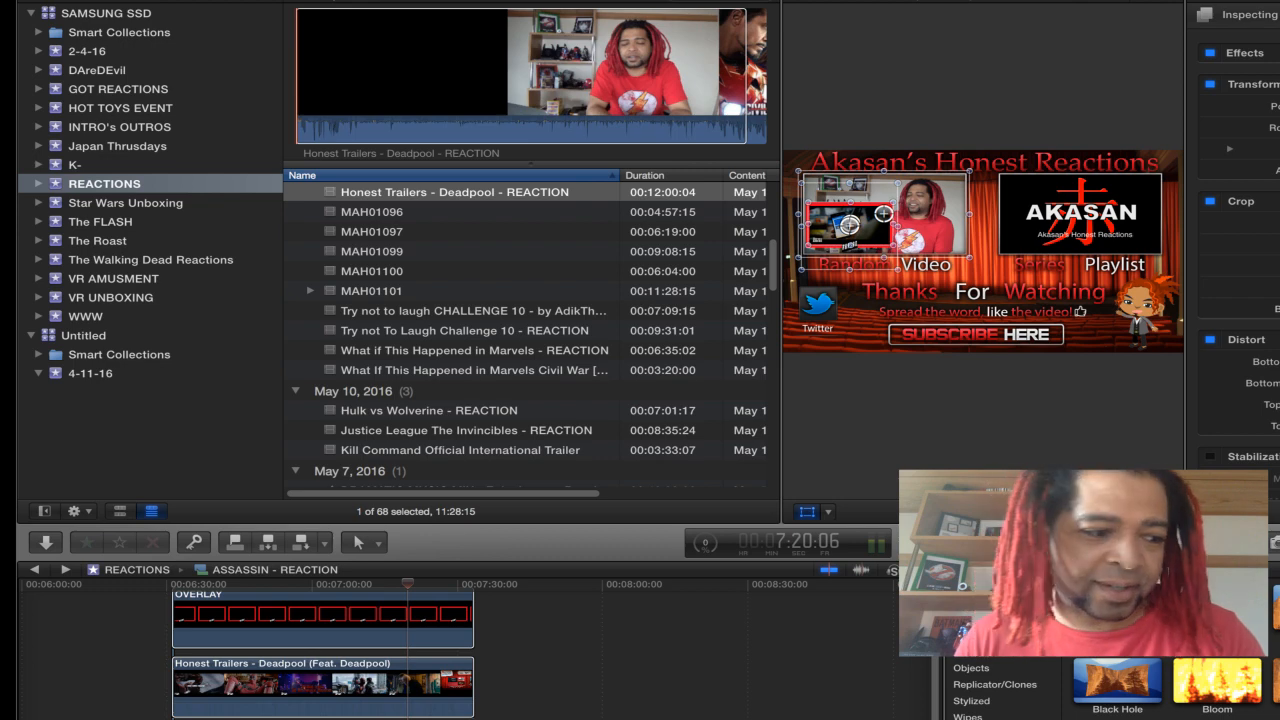
{"action": "left_click_drag", "start_coordinate": [850, 225], "coordinate": [850, 225]}
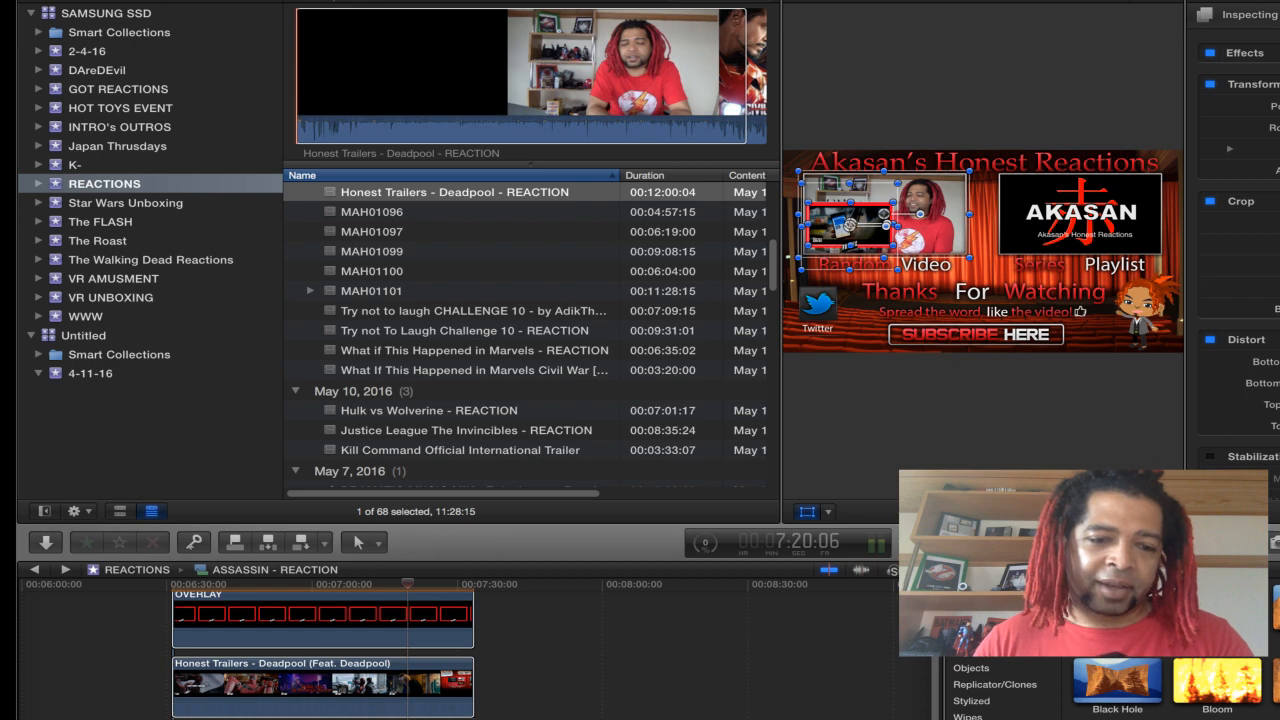
{"action": "left_click", "coordinate": [640, 650]}
Step: Play the beginning of the outro section to review the Deadpool reaction inside the Random Video frame
{"action": "left_click", "coordinate": [134, 645]}
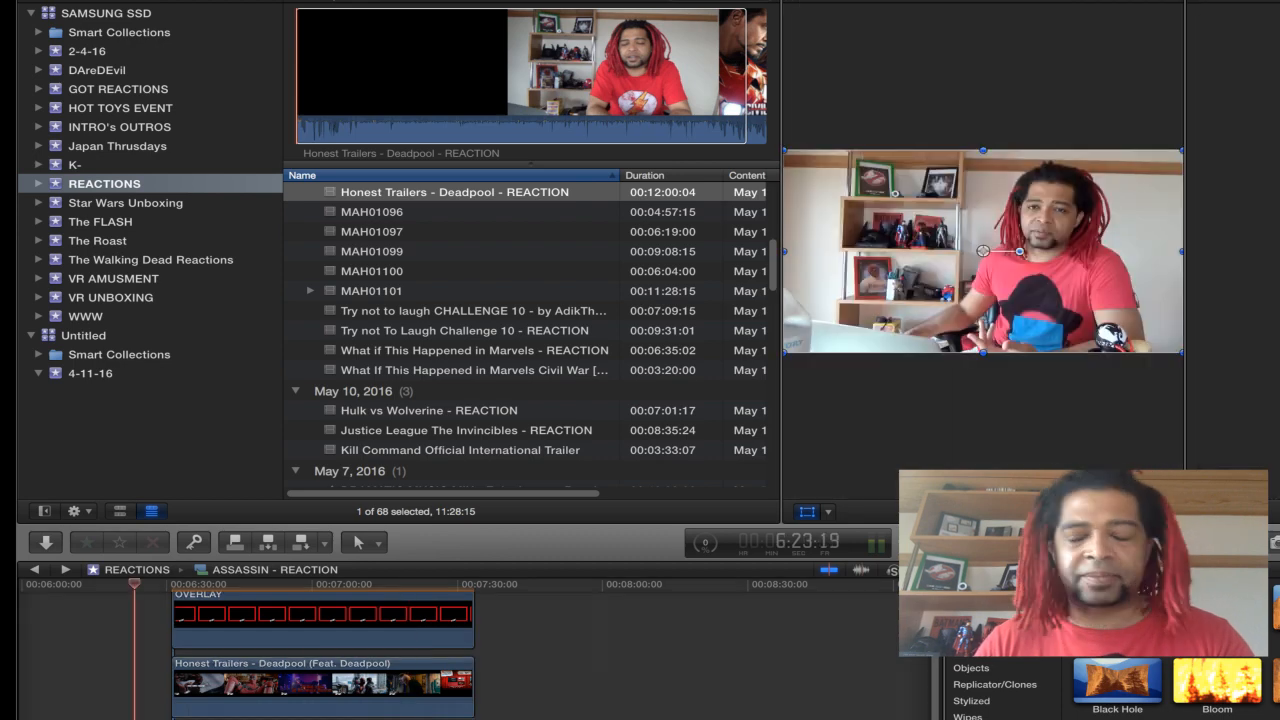
{"action": "left_click", "coordinate": [213, 584]}
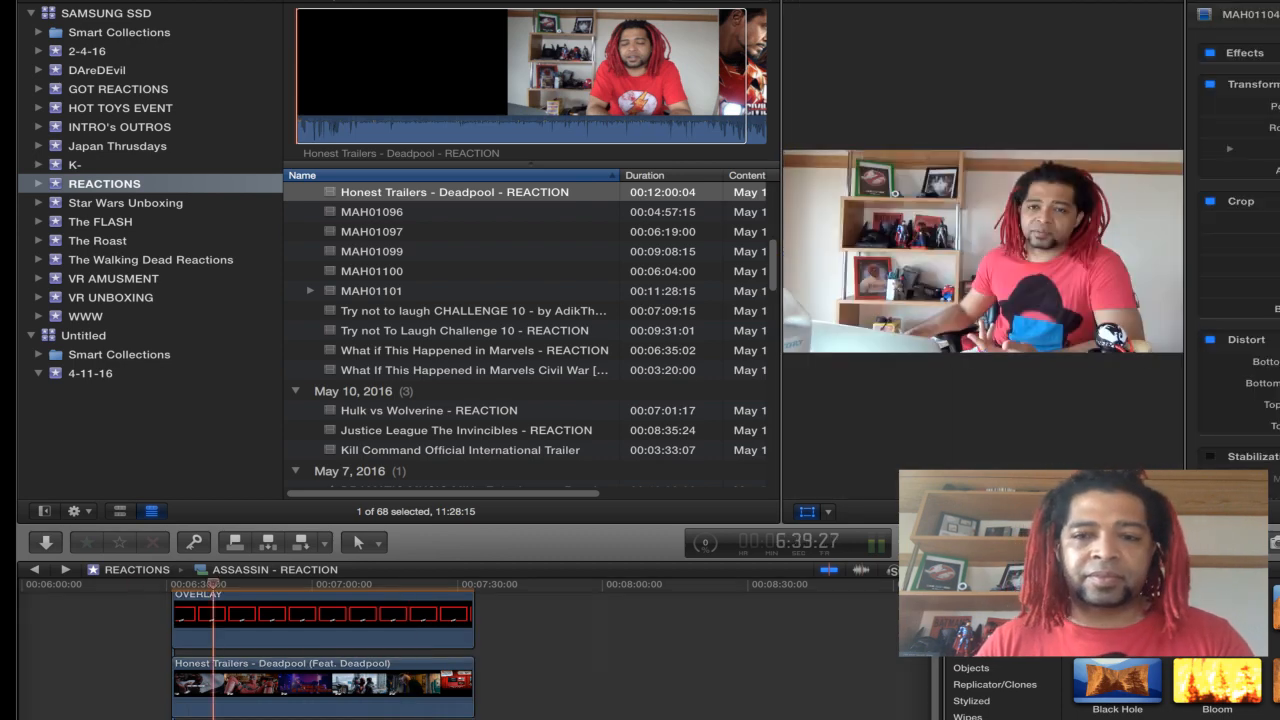
{"action": "left_click", "coordinate": [215, 712]}
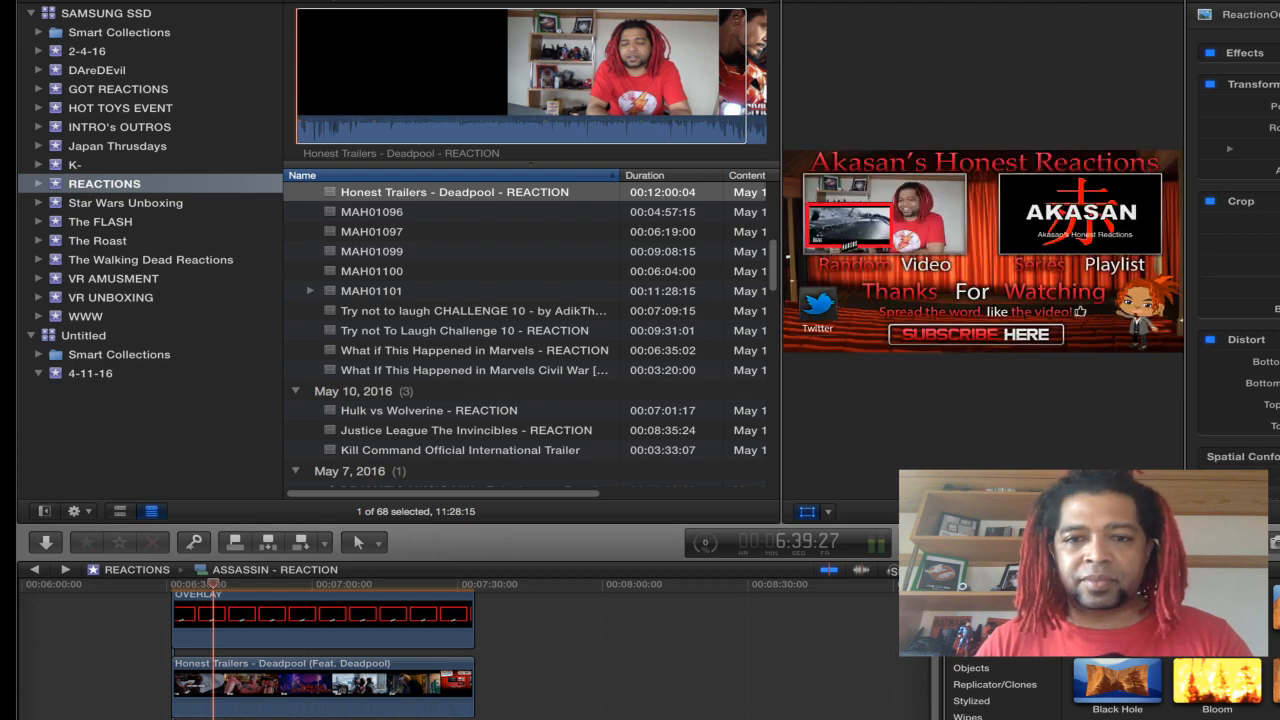
{"action": "key", "text": "space"}
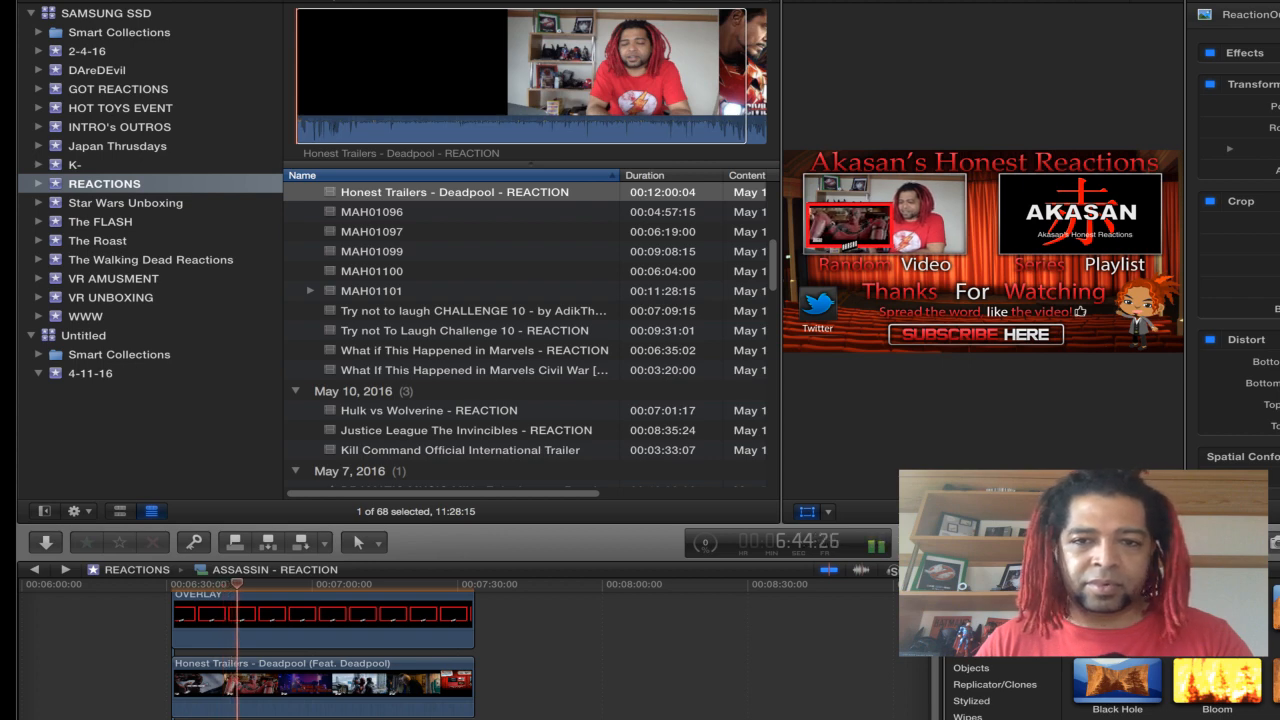
{"action": "left_click", "coordinate": [190, 584]}
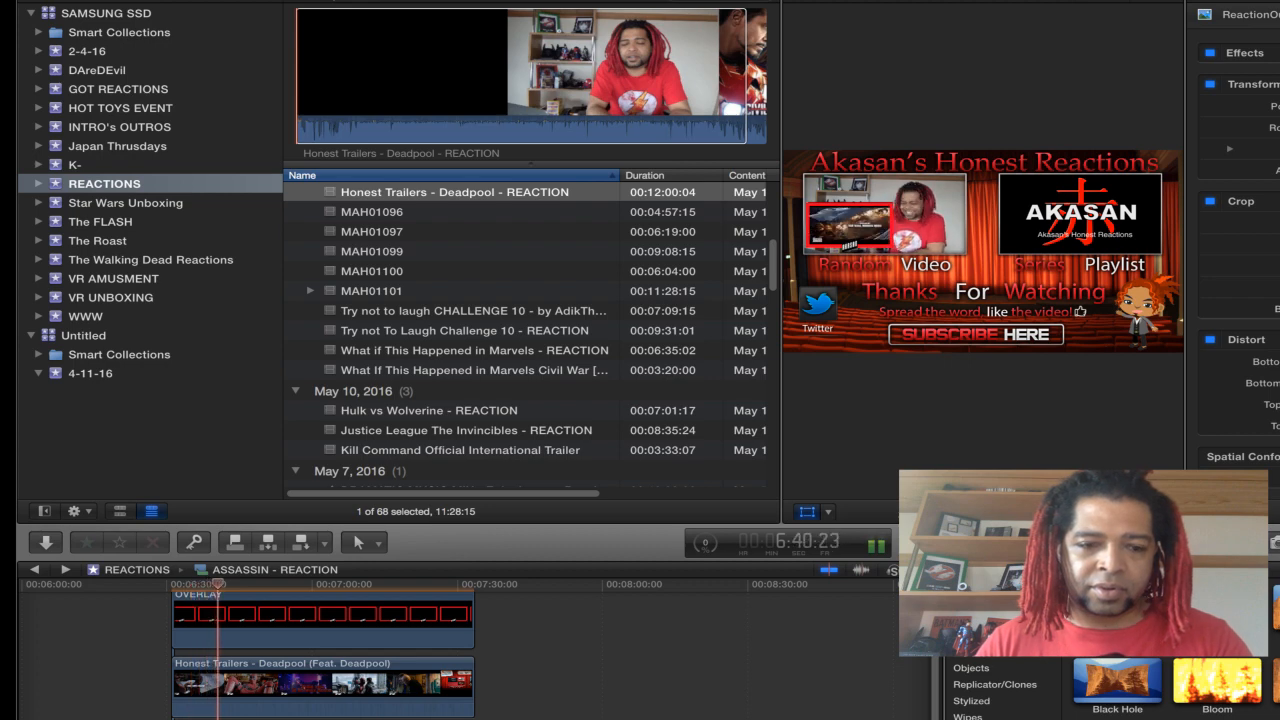
Step: Split MAH01101, the Honest Trailers clip, the OVERLAY and ReactionOutro at 6:41:12 with the Blade tool
{"action": "scroll", "coordinate": [472, 650], "scroll_direction": "down", "scroll_amount": 1}
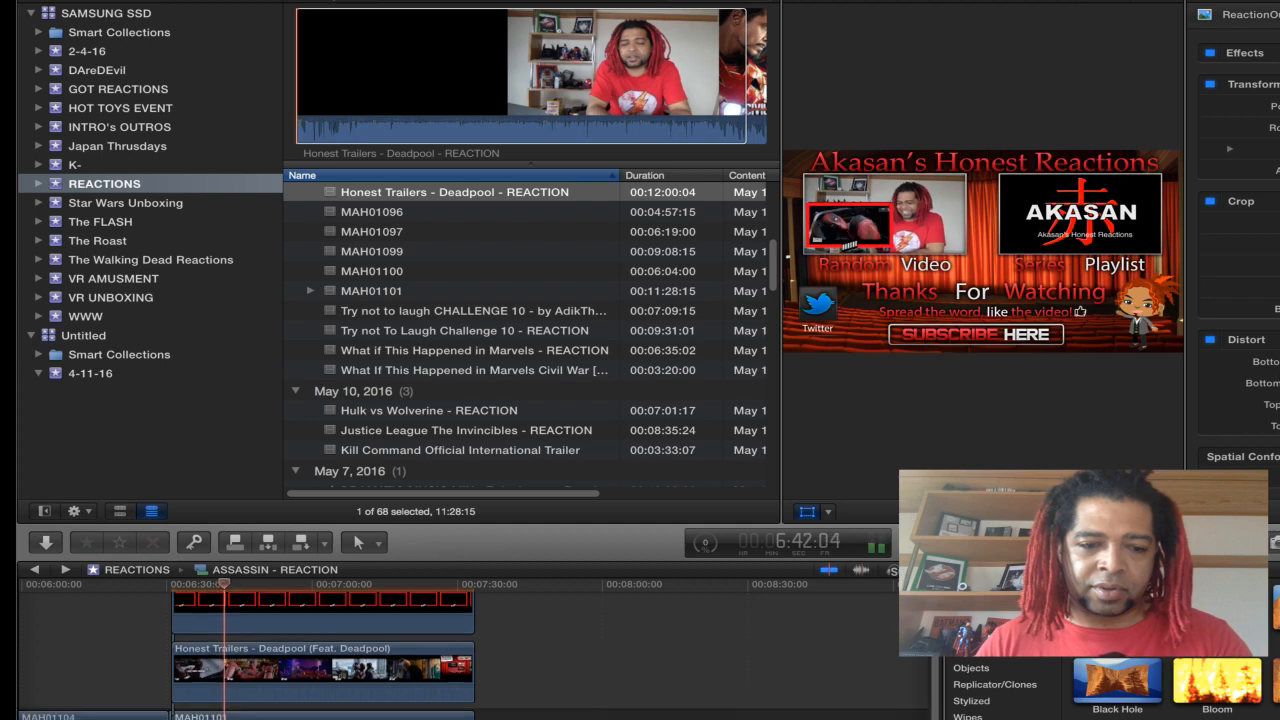
{"action": "left_click", "coordinate": [217, 584]}
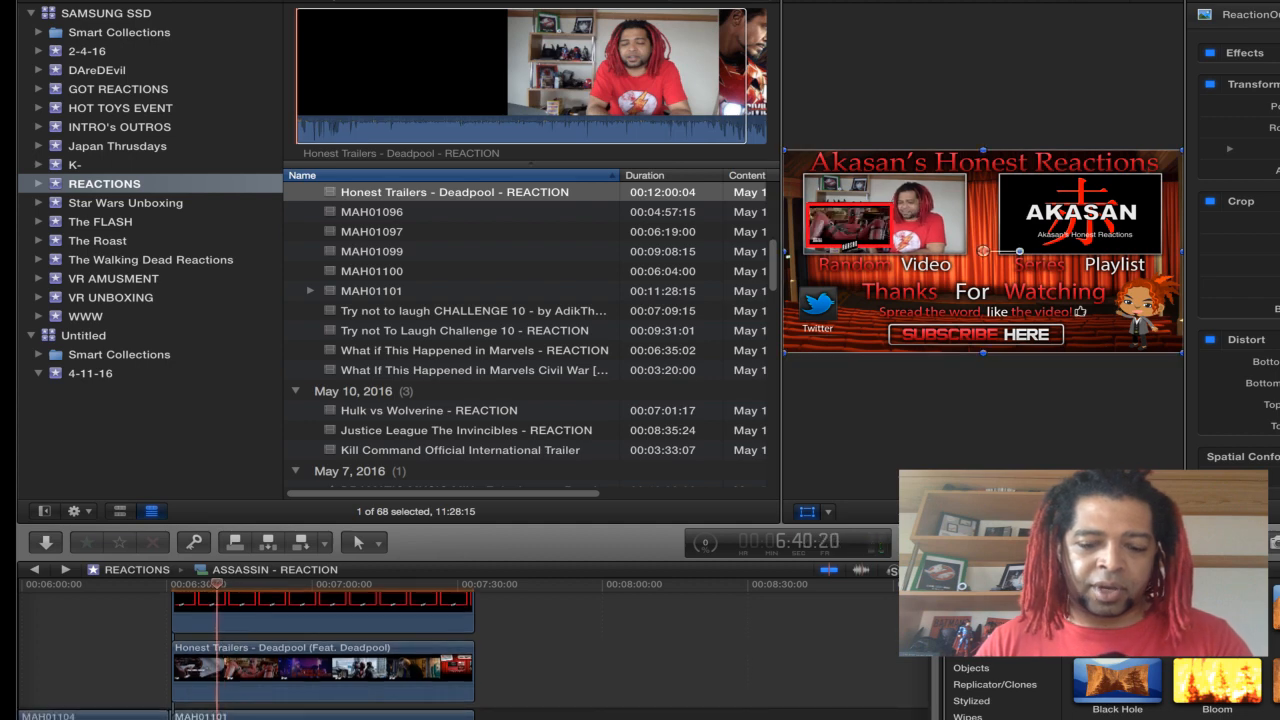
{"action": "key", "text": "space"}
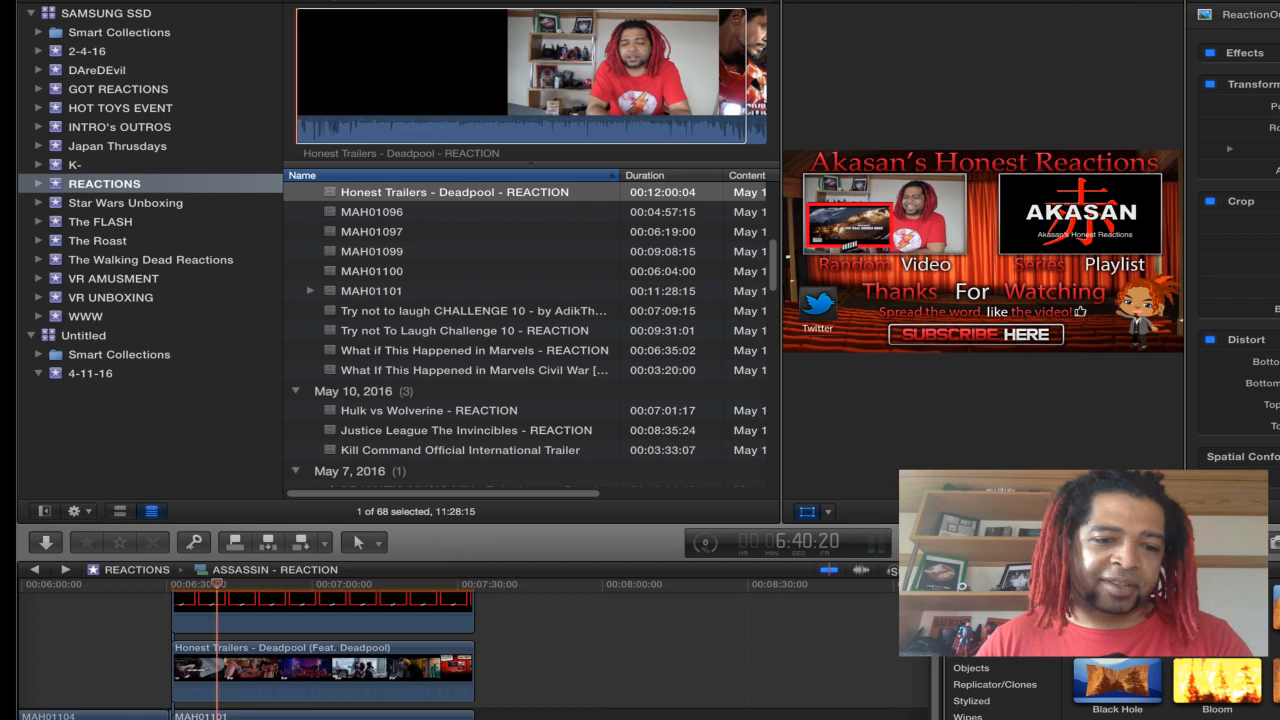
{"action": "key", "text": "space"}
{"action": "key", "text": "b"}
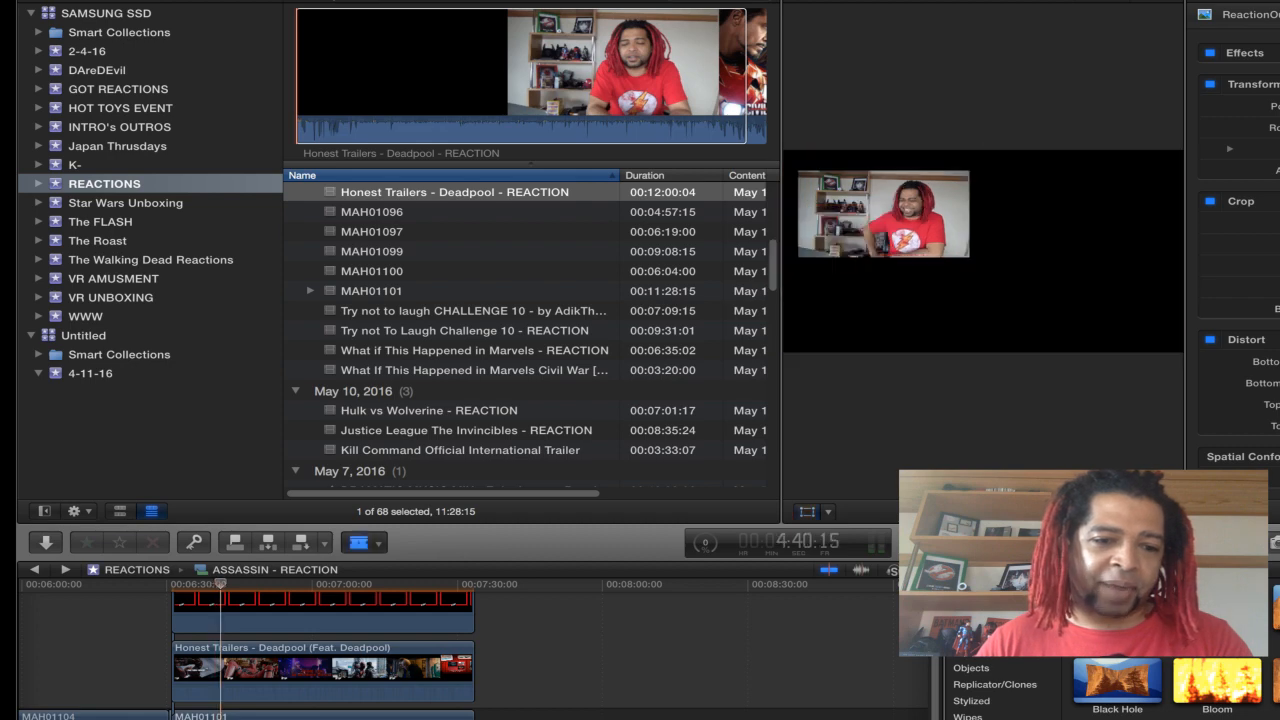
{"action": "left_click", "coordinate": [221, 716]}
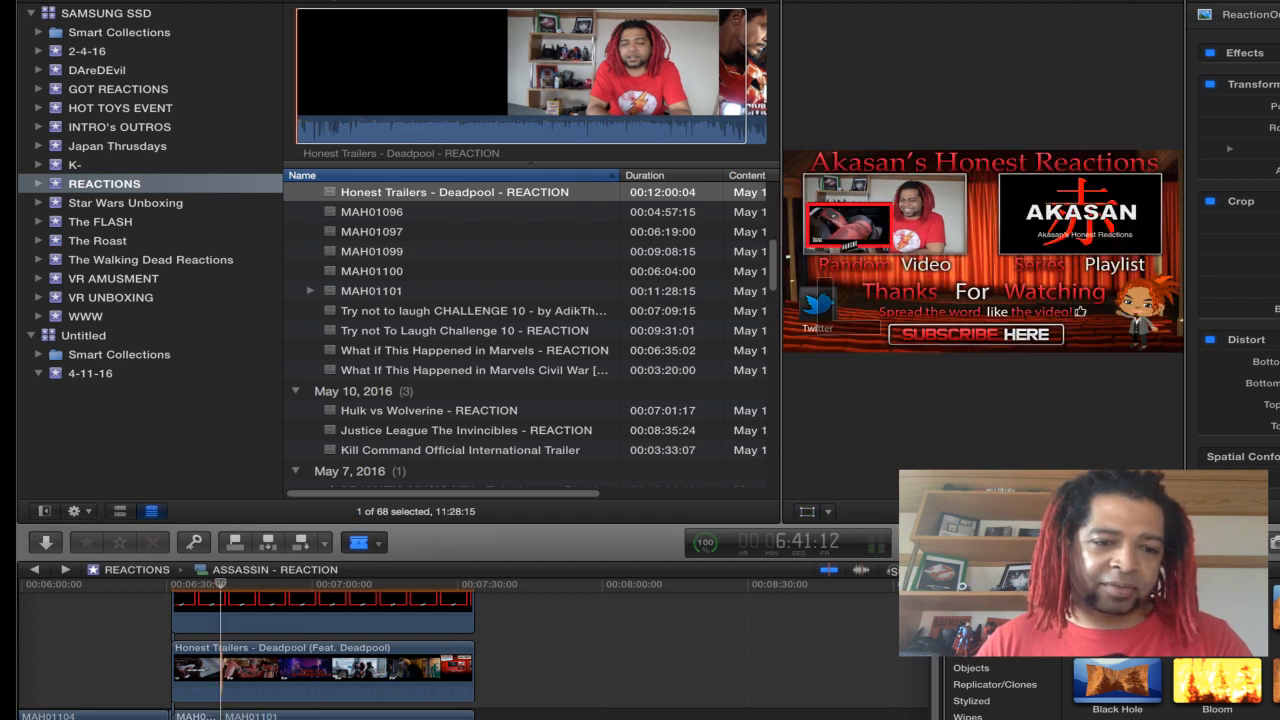
{"action": "left_click", "coordinate": [221, 672]}
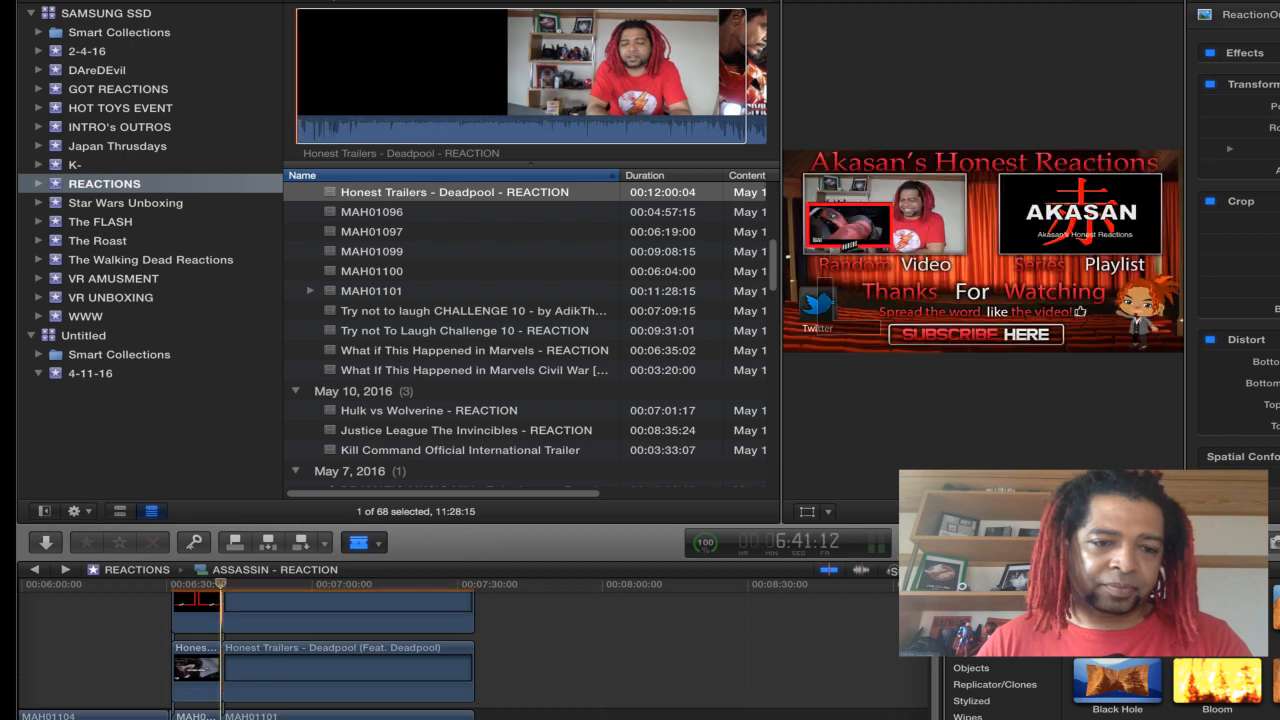
{"action": "scroll", "coordinate": [221, 605], "scroll_direction": "up", "scroll_amount": 4}
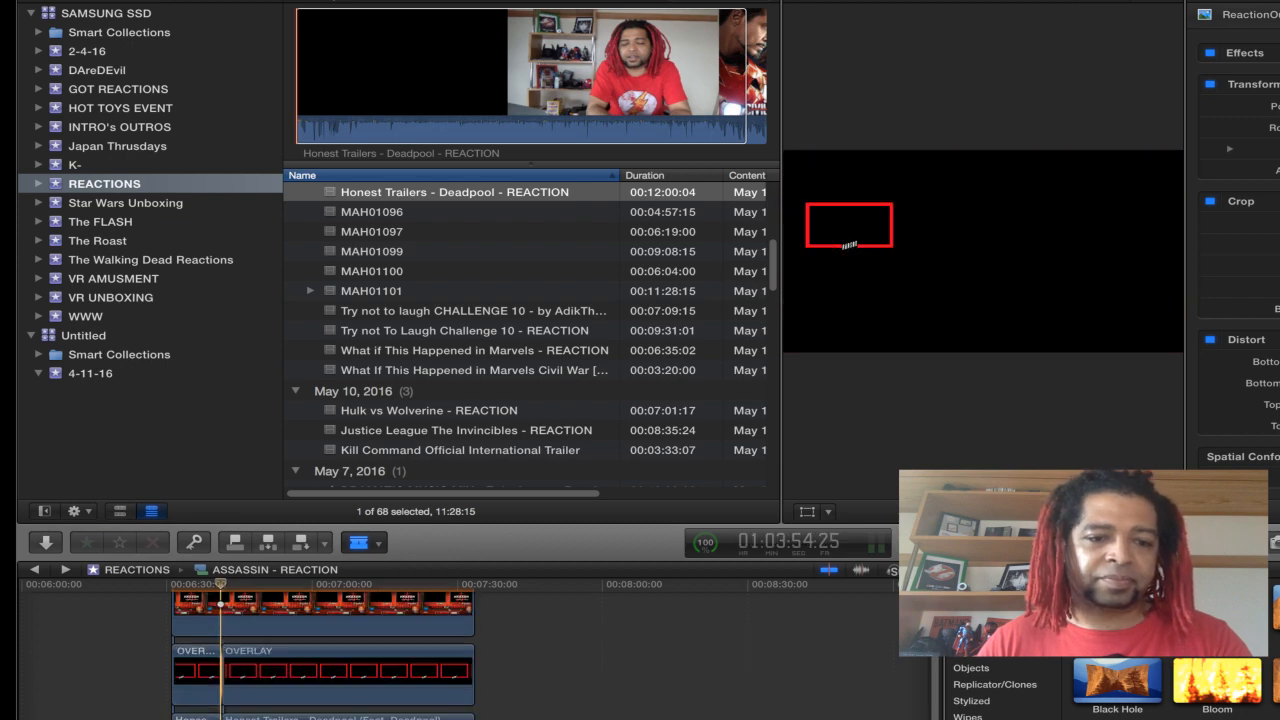
{"action": "left_click", "coordinate": [221, 605]}
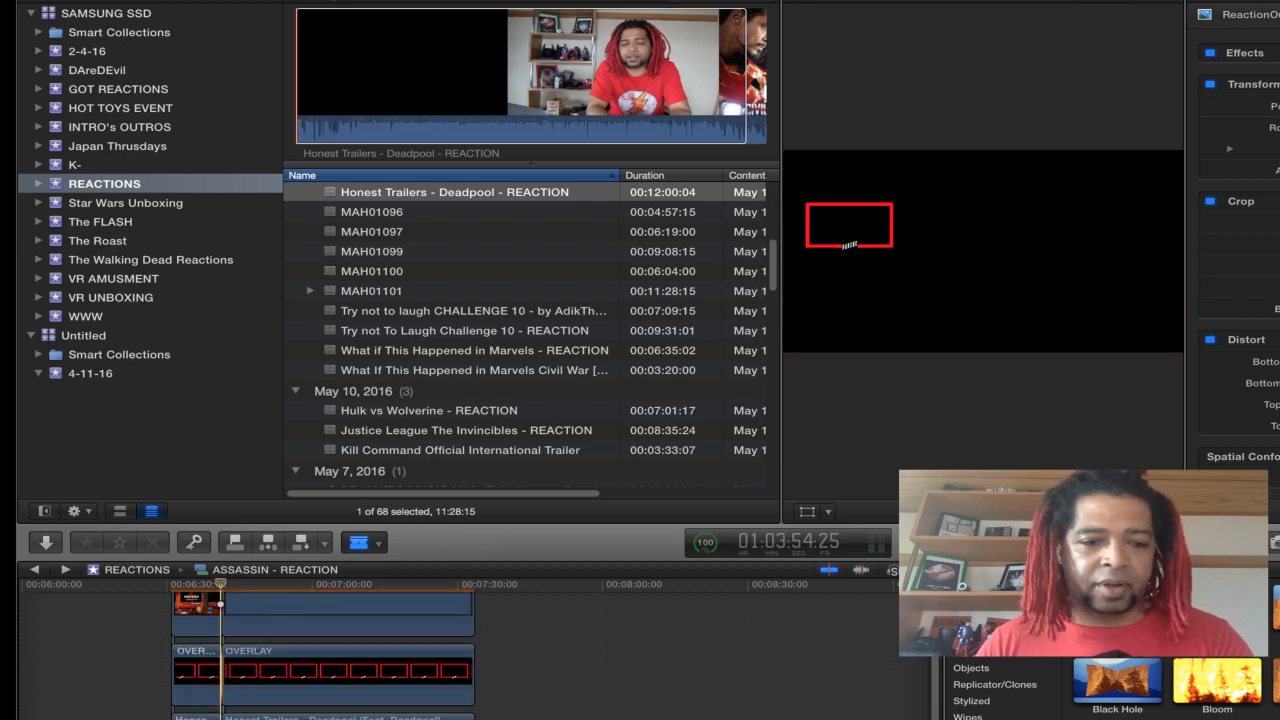
Step: Delete the short pieces of all four outro layers in front of the 6:41:12 cut
{"action": "scroll", "coordinate": [221, 605], "scroll_direction": "down", "scroll_amount": 6}
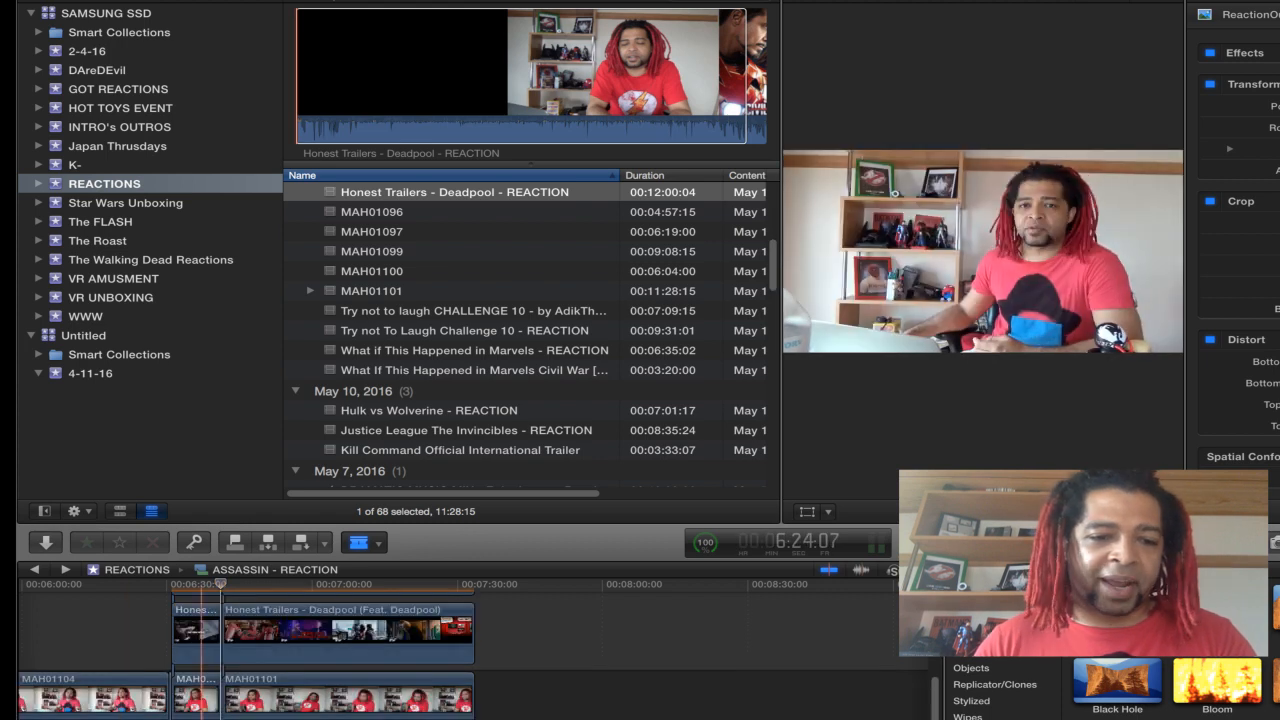
{"action": "key", "text": "a"}
{"action": "scroll", "coordinate": [300, 650], "scroll_direction": "up", "scroll_amount": 5}
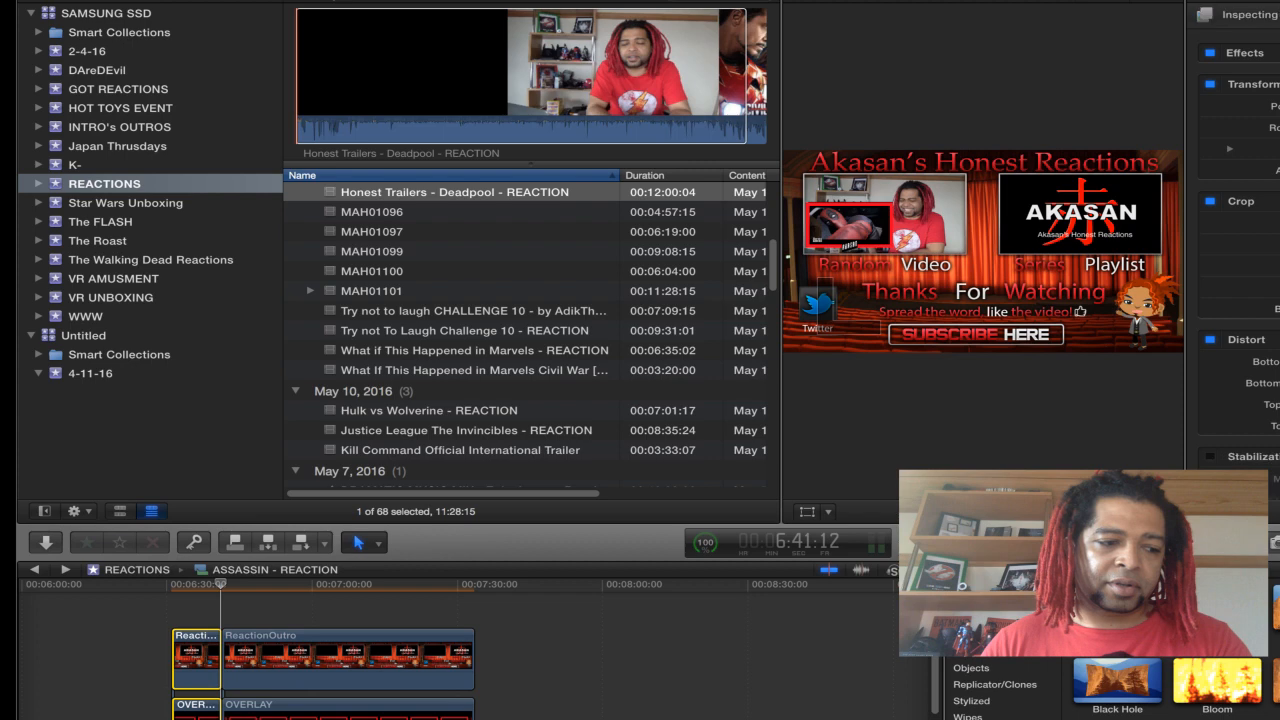
{"action": "key", "text": "Delete"}
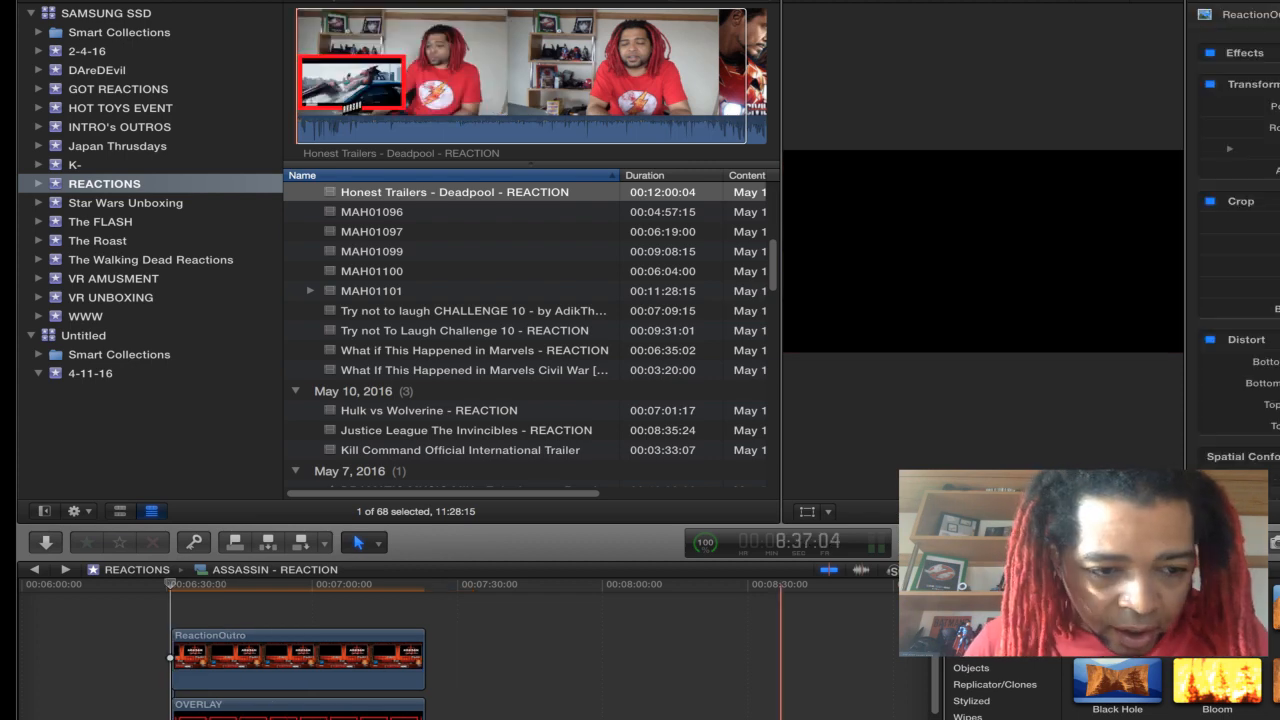
Step: Delete the tiny leftover piece between MAH01104 and MAH01101 so the outro directly follows the reaction footage
{"action": "scroll", "coordinate": [578, 650], "scroll_direction": "down", "scroll_amount": 5}
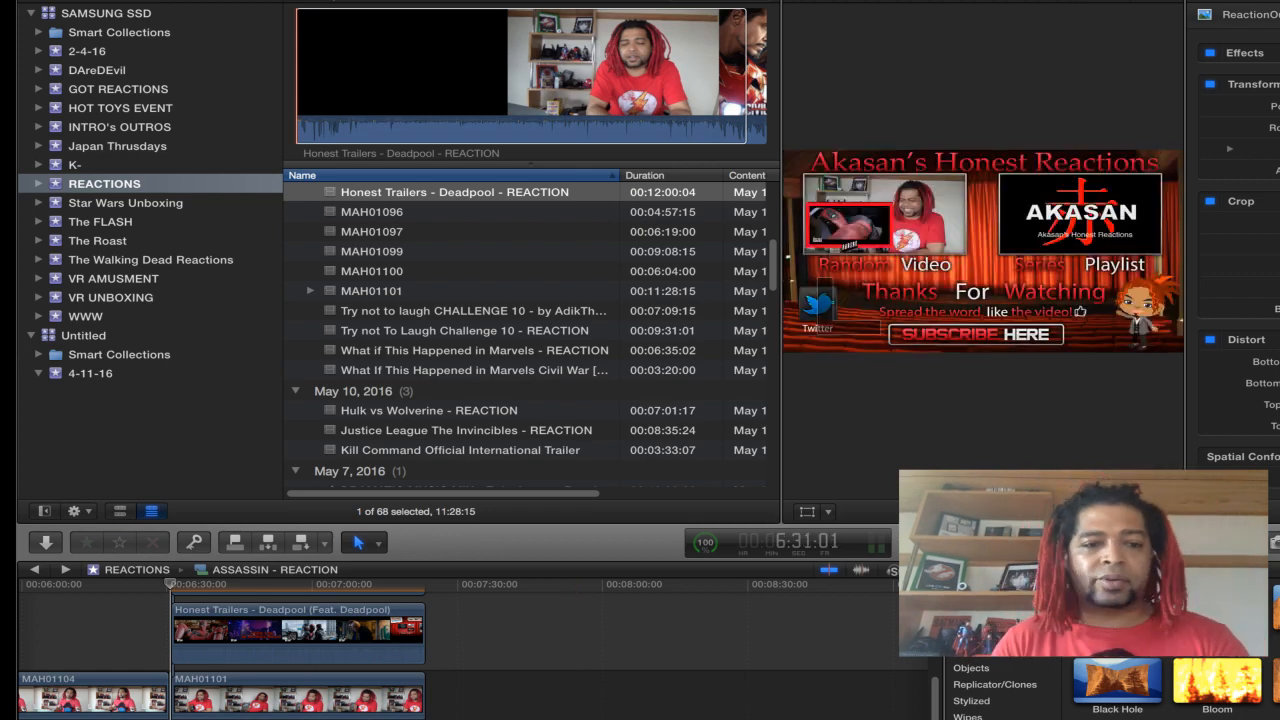
{"action": "key", "text": "super+="}
{"action": "left_click", "coordinate": [165, 697]}
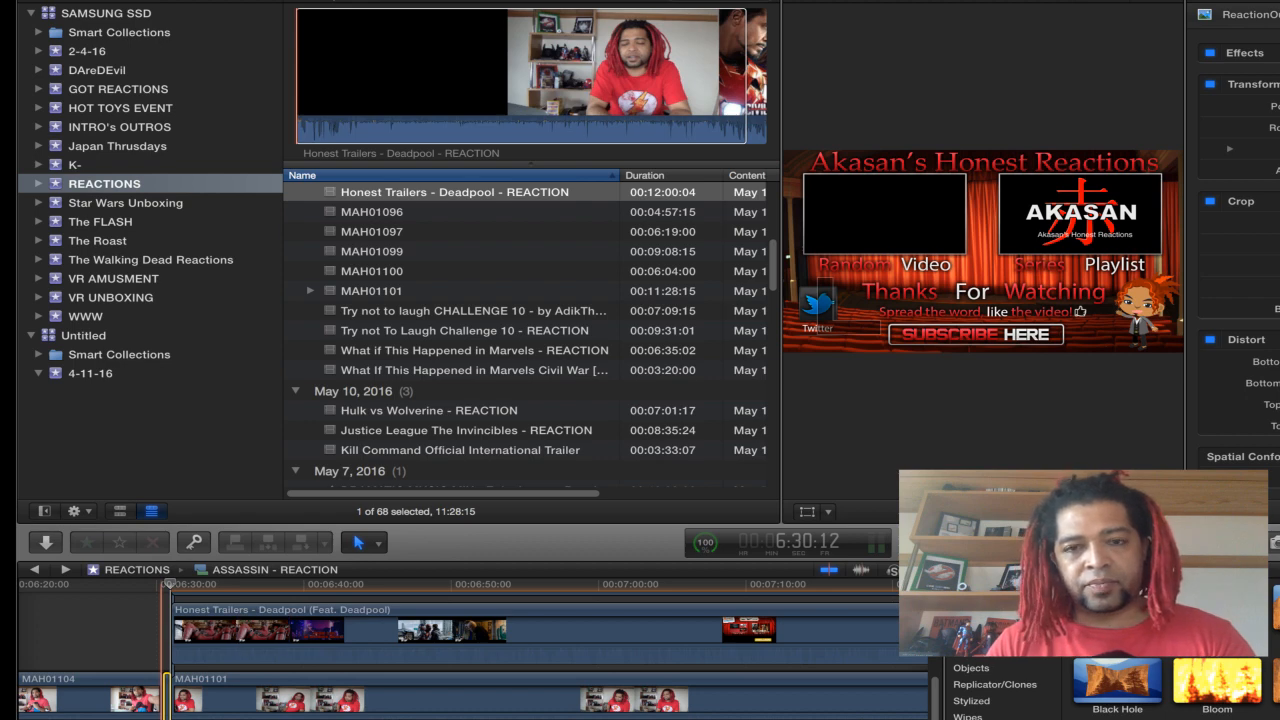
{"action": "key", "text": "Delete"}
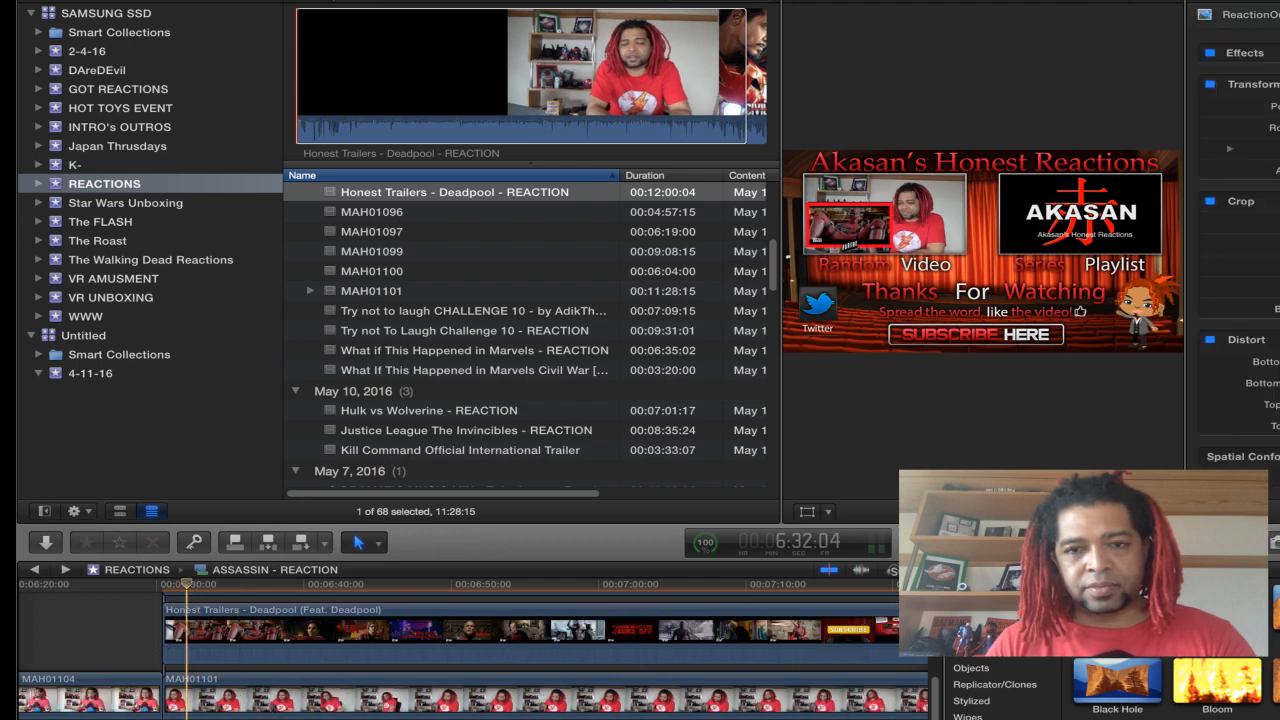
Step: Play the trimmed outro from its start to review the Deadpool excerpt
{"action": "key", "text": "space"}
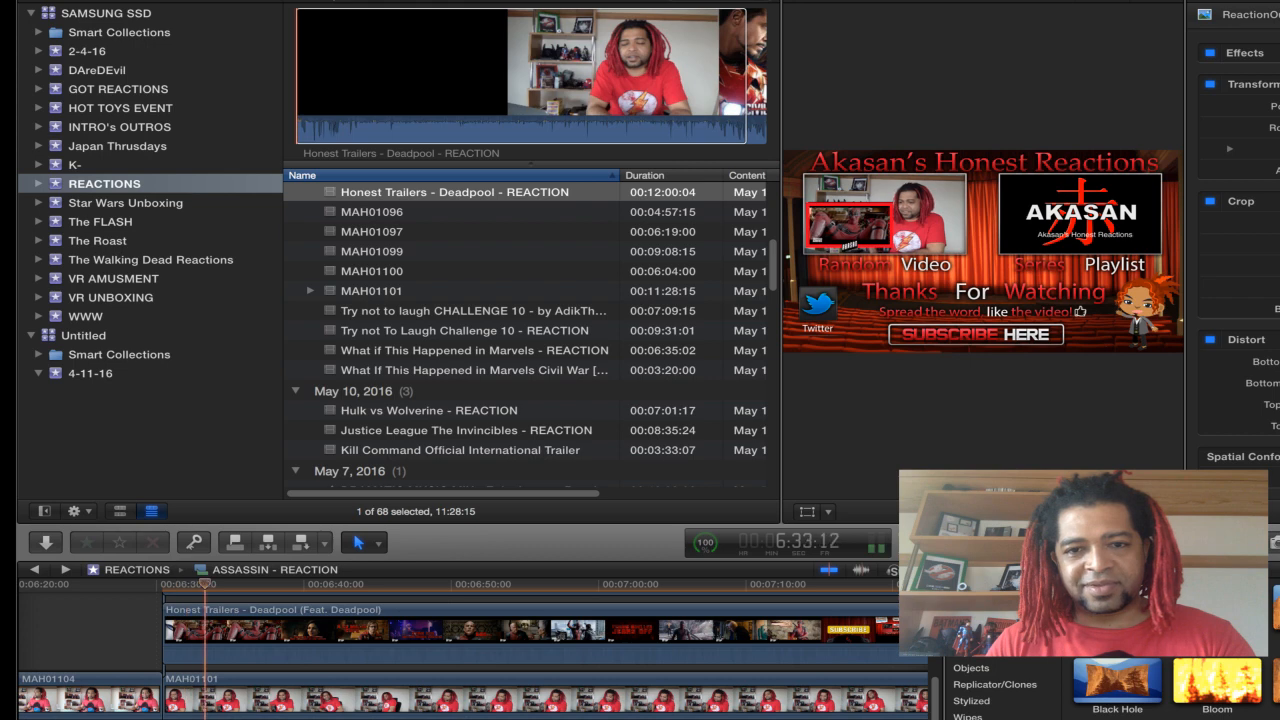
{"action": "key", "text": "super+minus"}
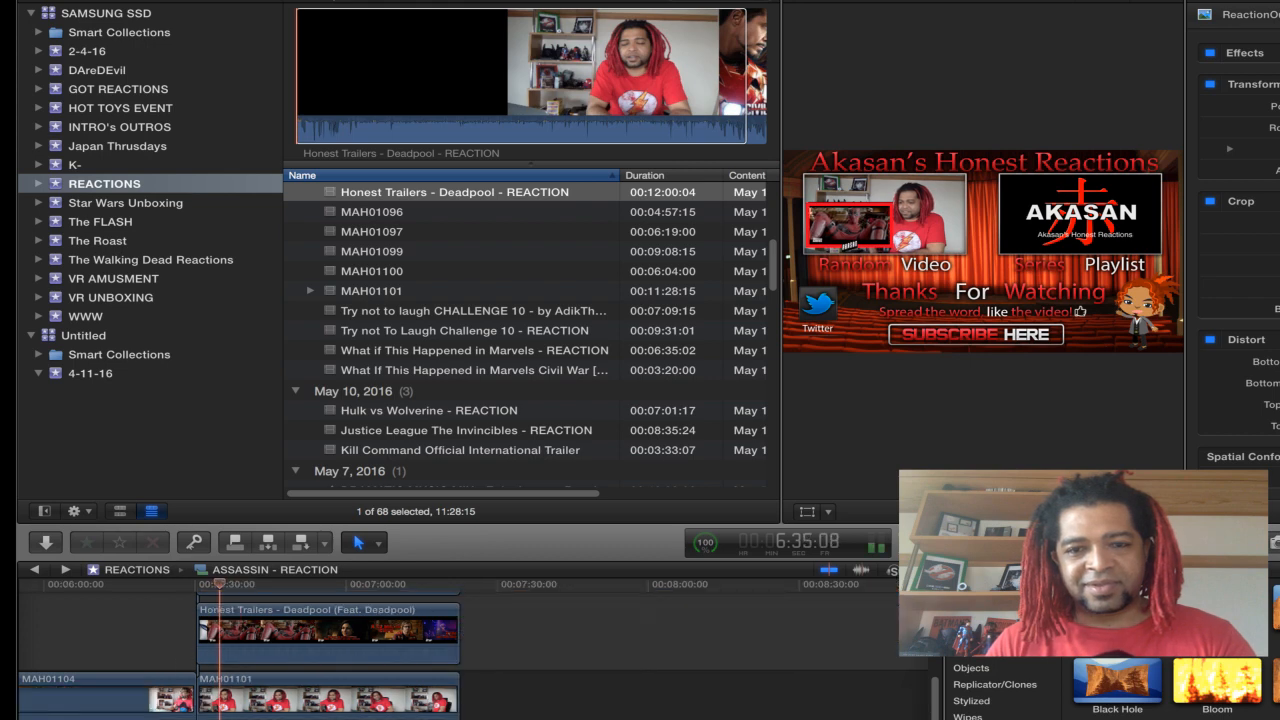
{"action": "key", "text": "super+equal"}
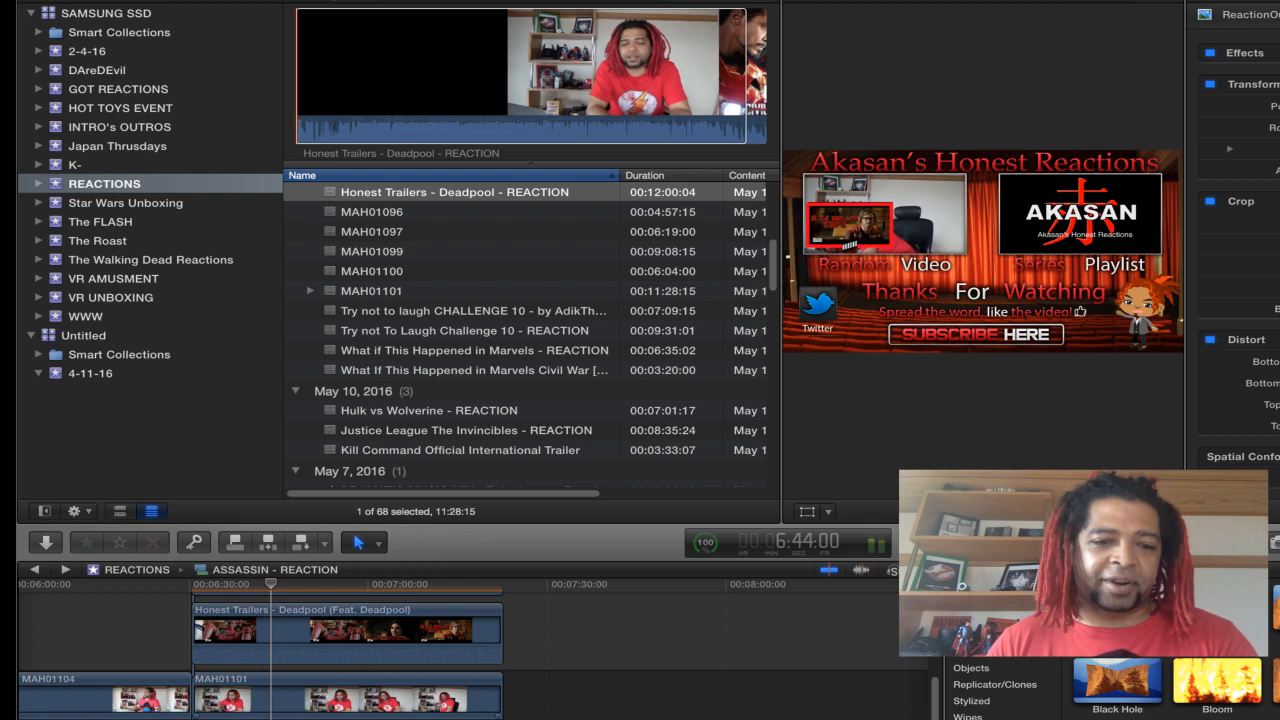
Step: Split MAH01101, the Honest Trailers clip and ReactionOutro at 6:44:00 with the Blade tool
{"action": "key", "text": "b"}
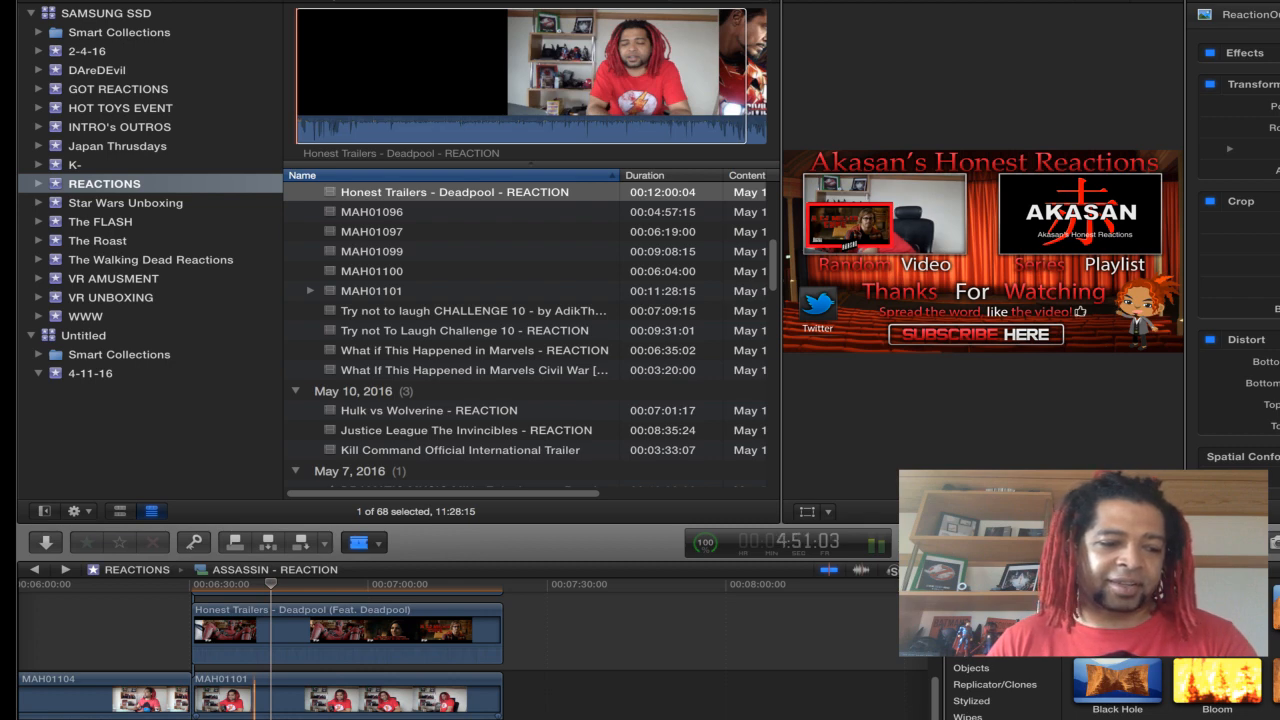
{"action": "left_click", "coordinate": [271, 695]}
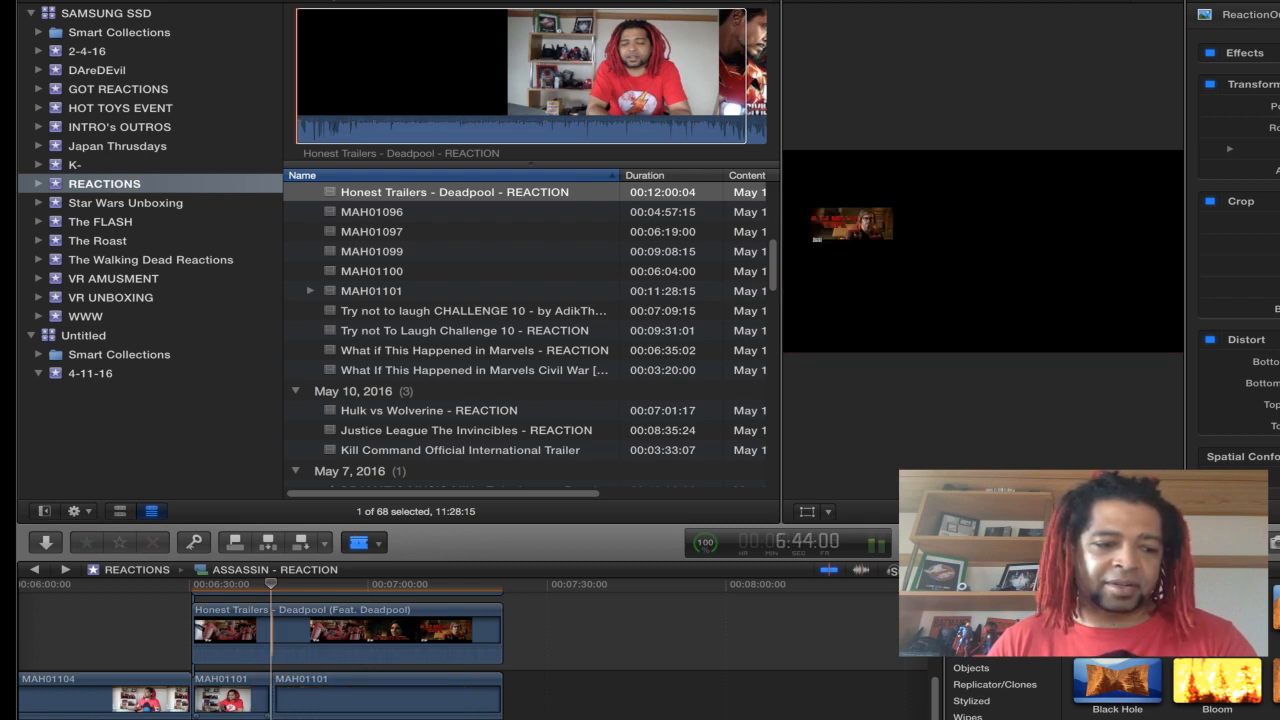
{"action": "left_click", "coordinate": [271, 640]}
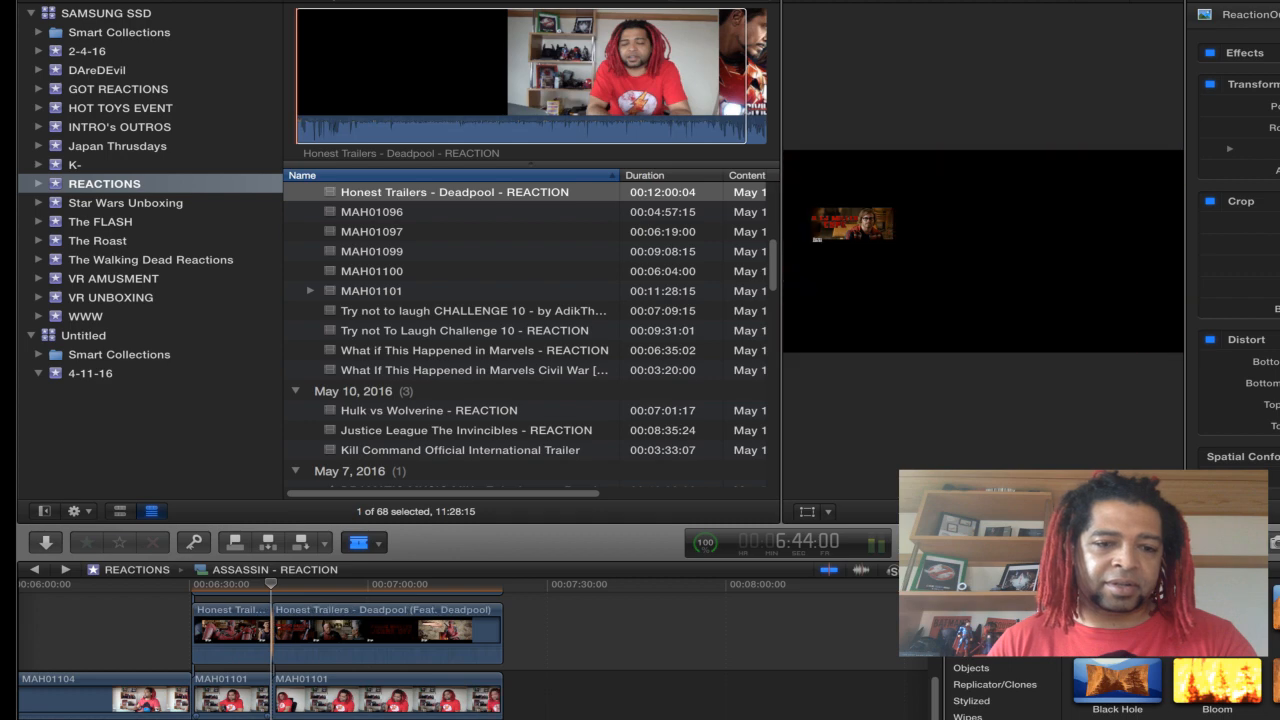
{"action": "scroll", "coordinate": [271, 657], "scroll_direction": "up", "scroll_amount": 3}
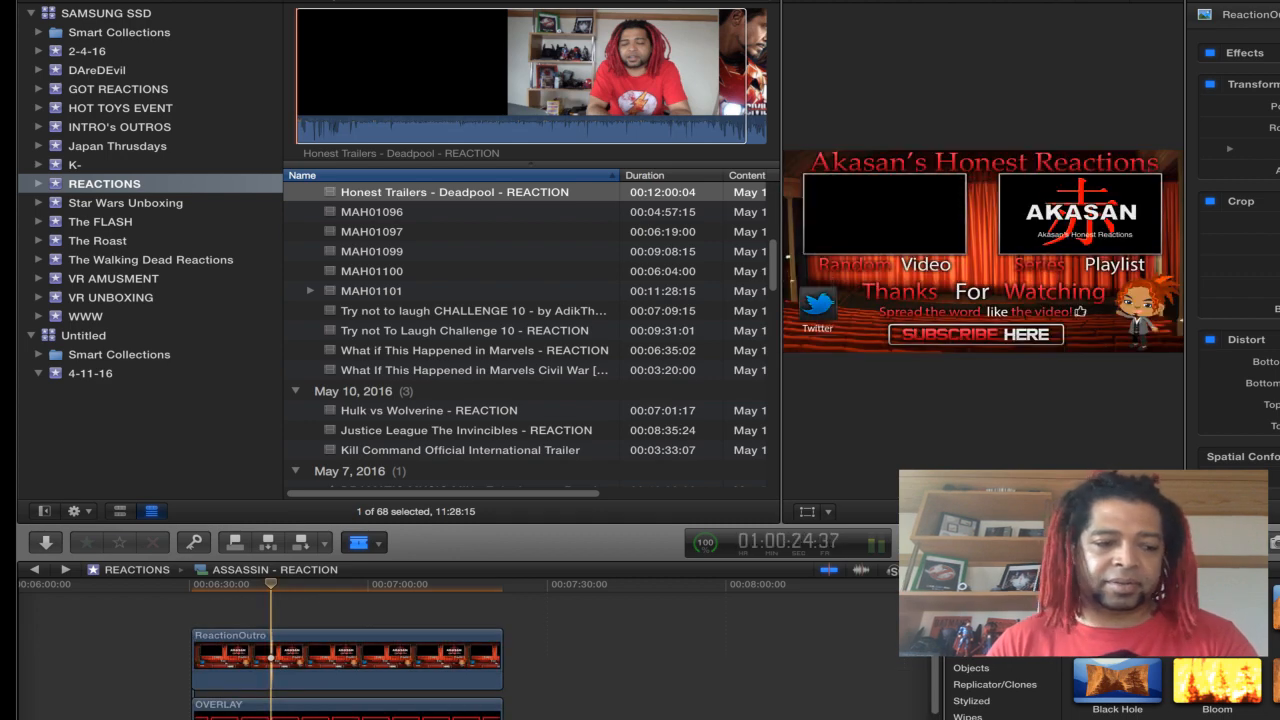
{"action": "left_click", "coordinate": [271, 657]}
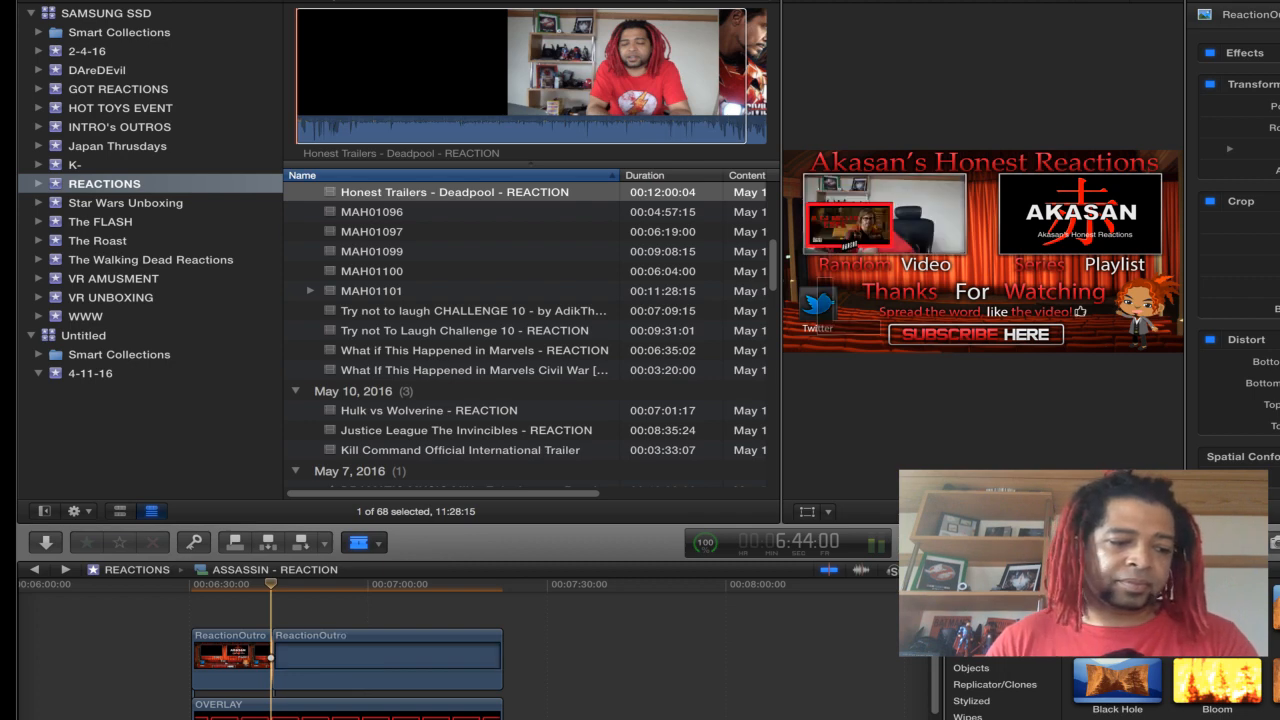
Step: Delete the remaining pieces of all outro layers after the 6:44:00 cut
{"action": "key", "text": "a"}
{"action": "left_click_drag", "start_coordinate": [541, 683], "coordinate": [446, 719]}
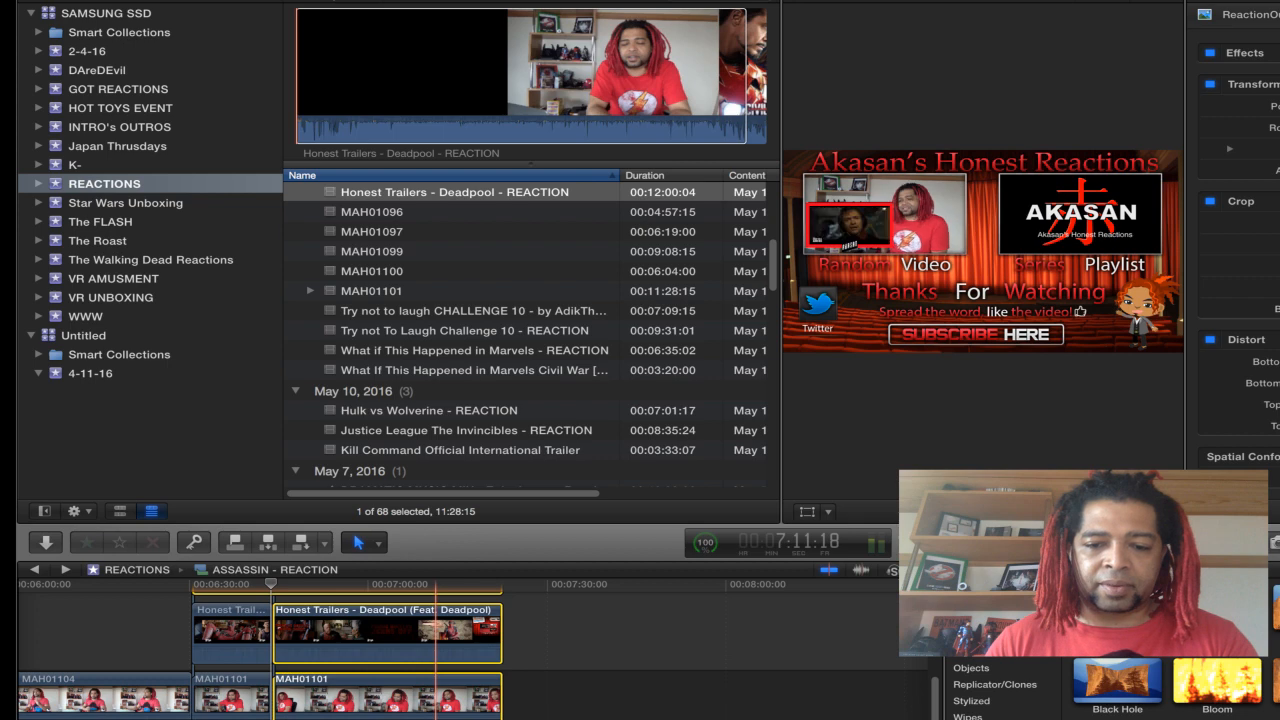
{"action": "key", "text": "Delete"}
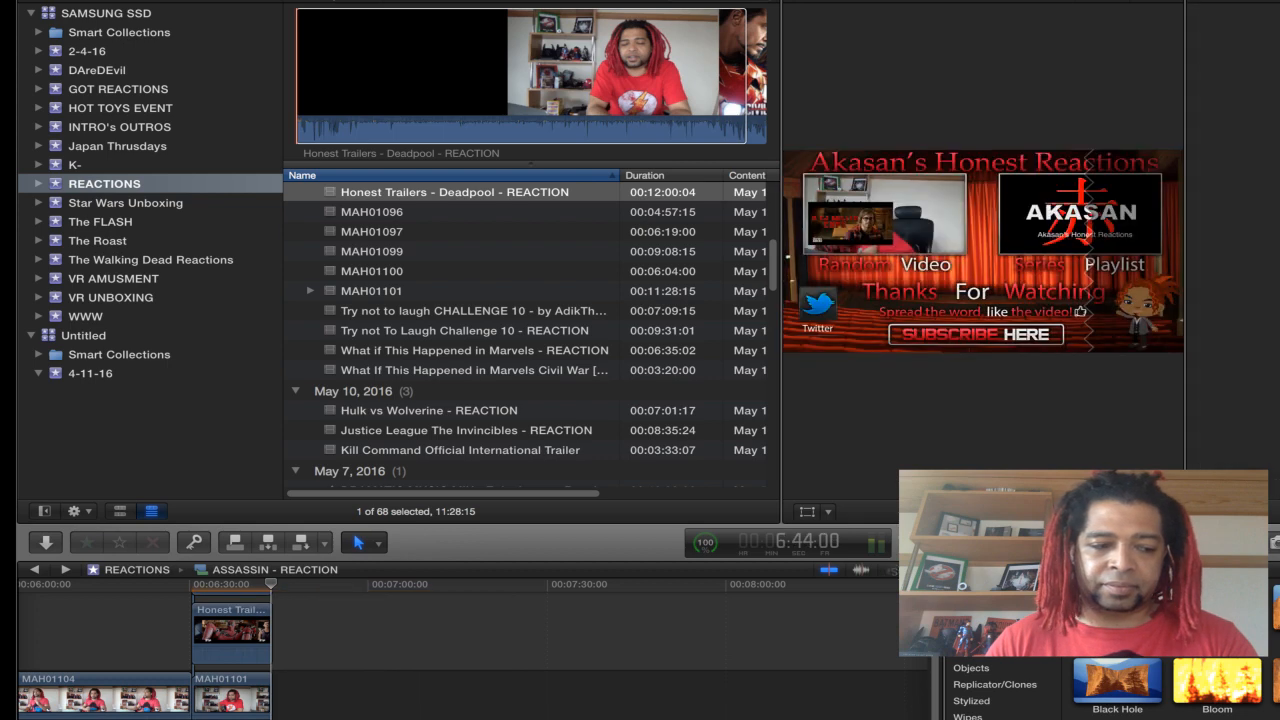
Step: Examine the end of the ASSASSIN - REACTION timeline around the outro and the project as a whole
{"action": "key", "text": "super+equal"}
{"action": "key", "text": "super+equal"}
{"action": "key", "text": "super+equal"}
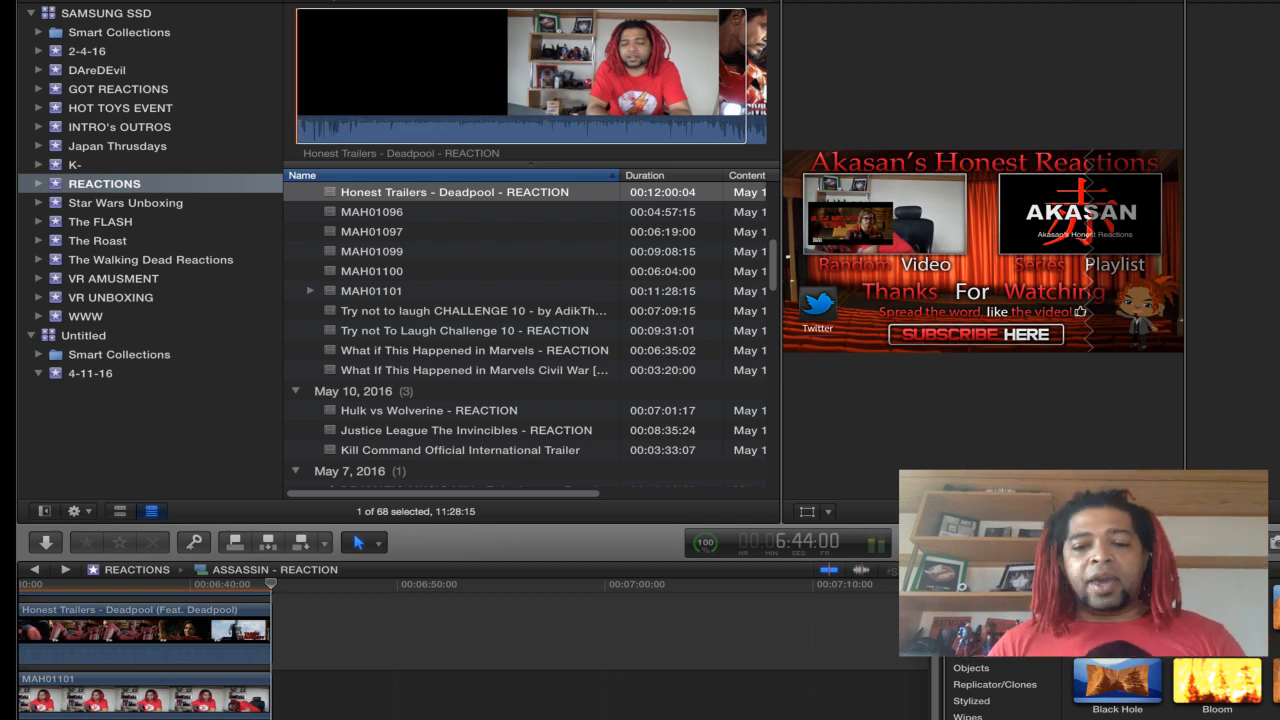
{"action": "scroll", "coordinate": [470, 640], "scroll_direction": "left", "scroll_amount": 5}
{"action": "scroll", "coordinate": [640, 640], "scroll_direction": "left", "scroll_amount": 1}
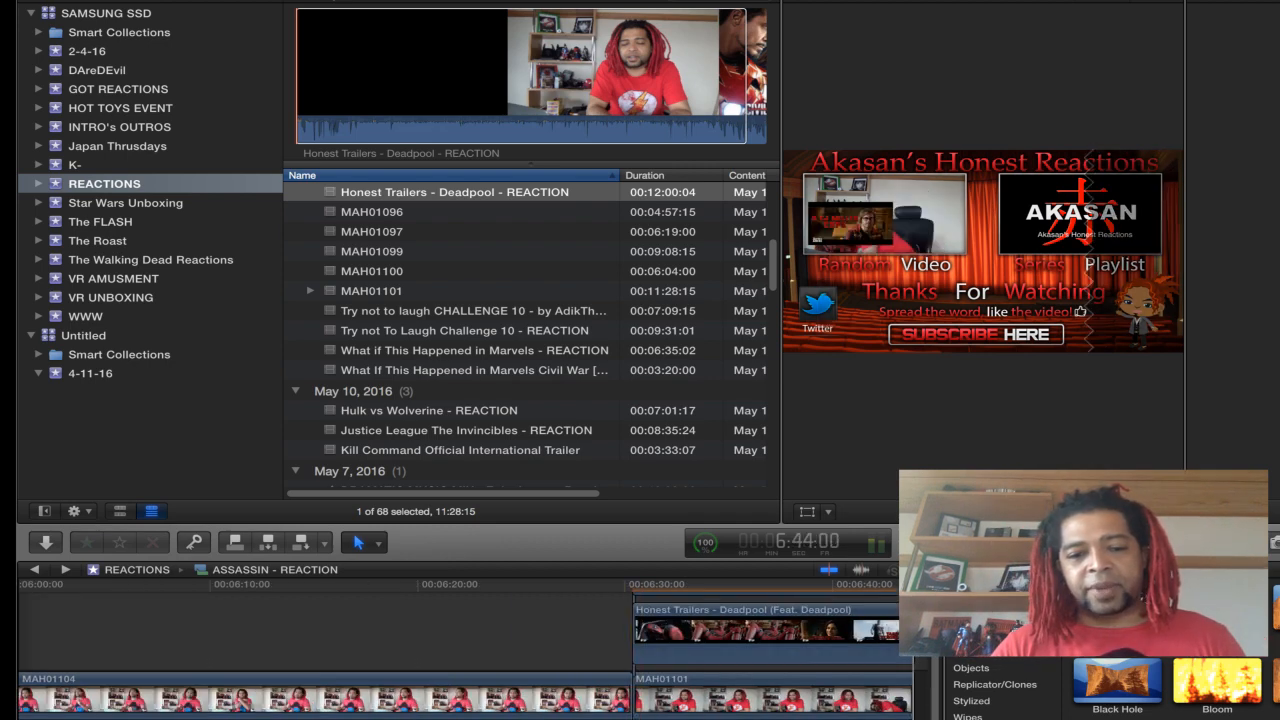
{"action": "key", "text": "super+minus"}
{"action": "key", "text": "super+minus"}
{"action": "key", "text": "super+minus"}
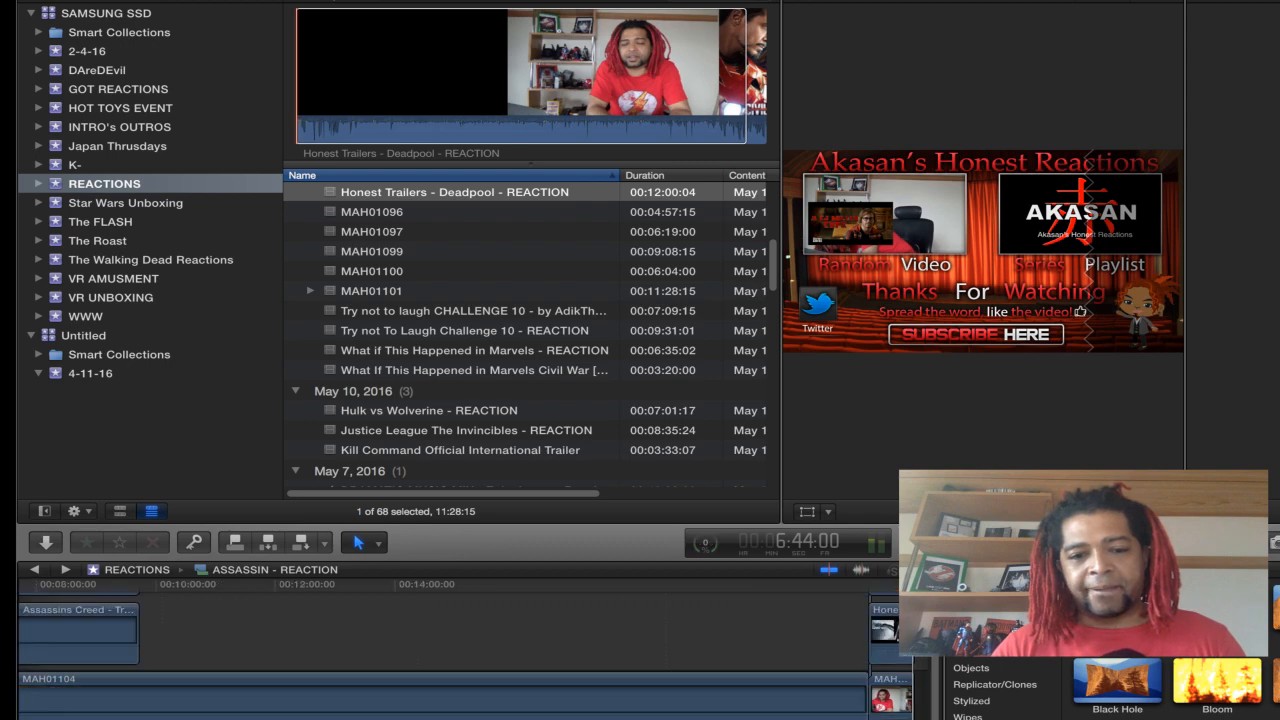
{"action": "key", "text": "super+minus"}
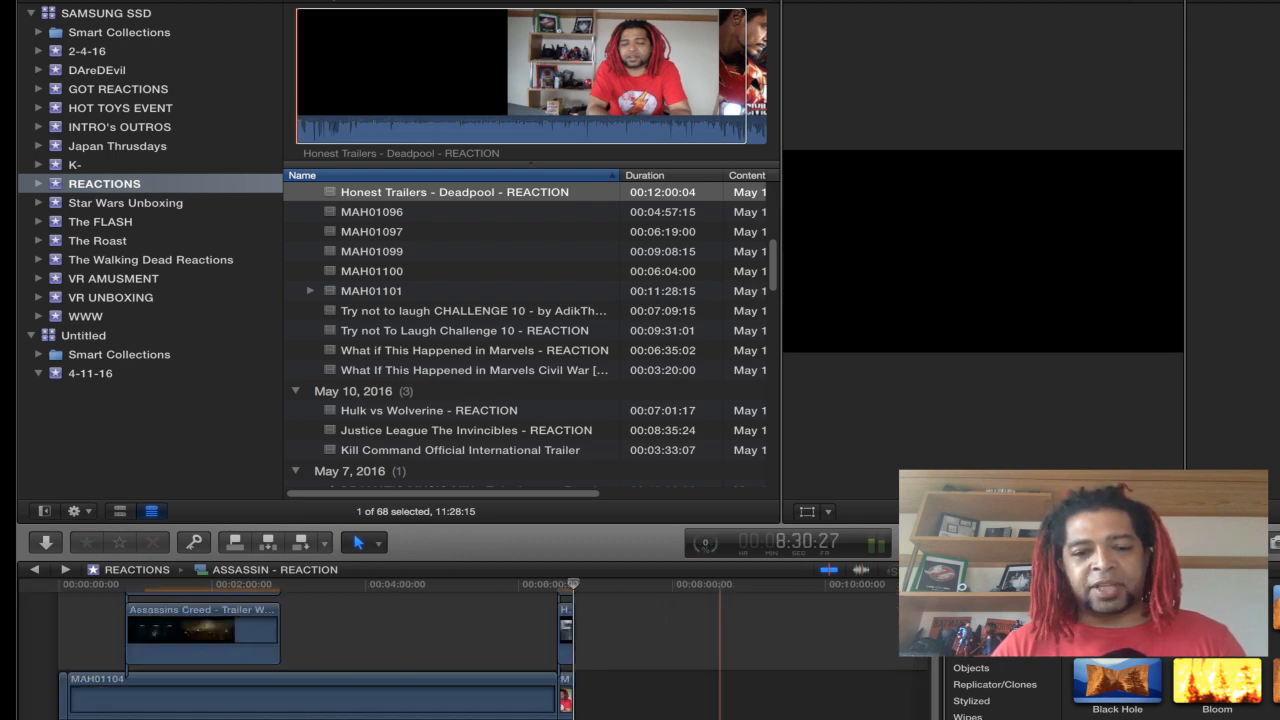
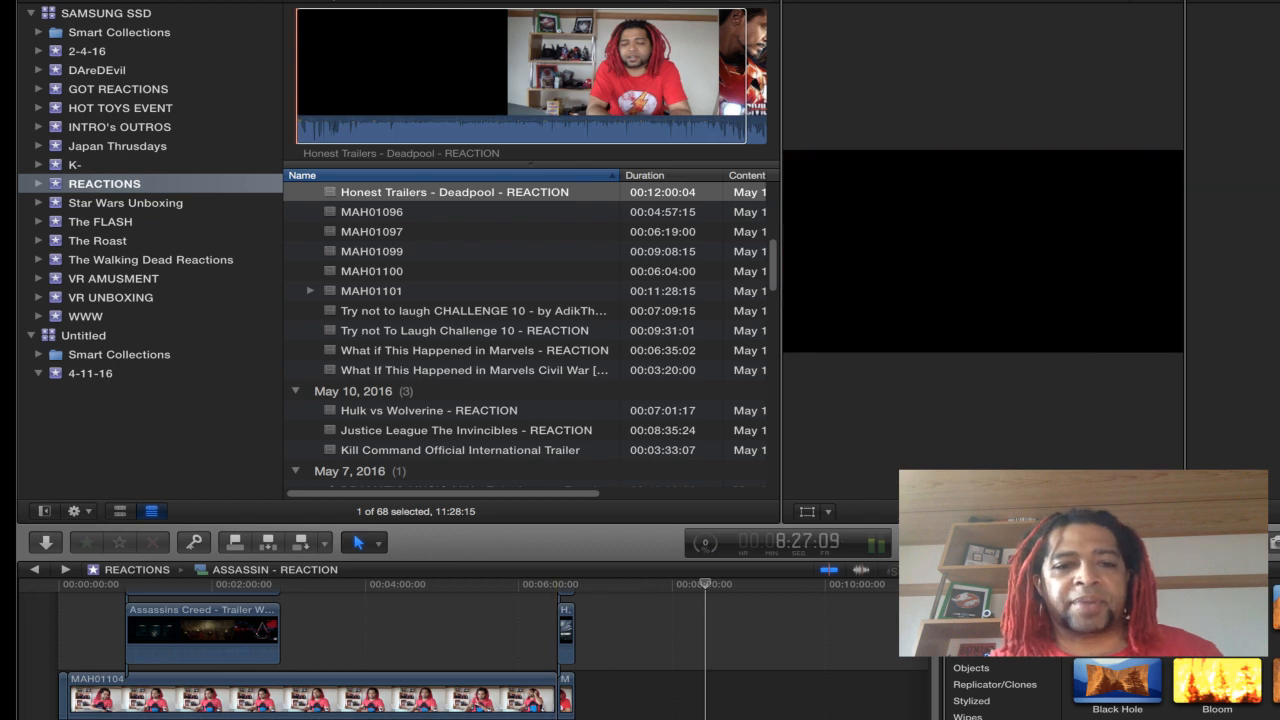
Step: Create a synchronized clip named Capt 3 REACTON from MAH01105 and the Captain America Civil War Supercut, and open it in the timeline
{"action": "scroll", "coordinate": [525, 330], "scroll_direction": "up", "scroll_amount": 1}
{"action": "scroll", "coordinate": [525, 330], "scroll_direction": "up", "scroll_amount": 5}
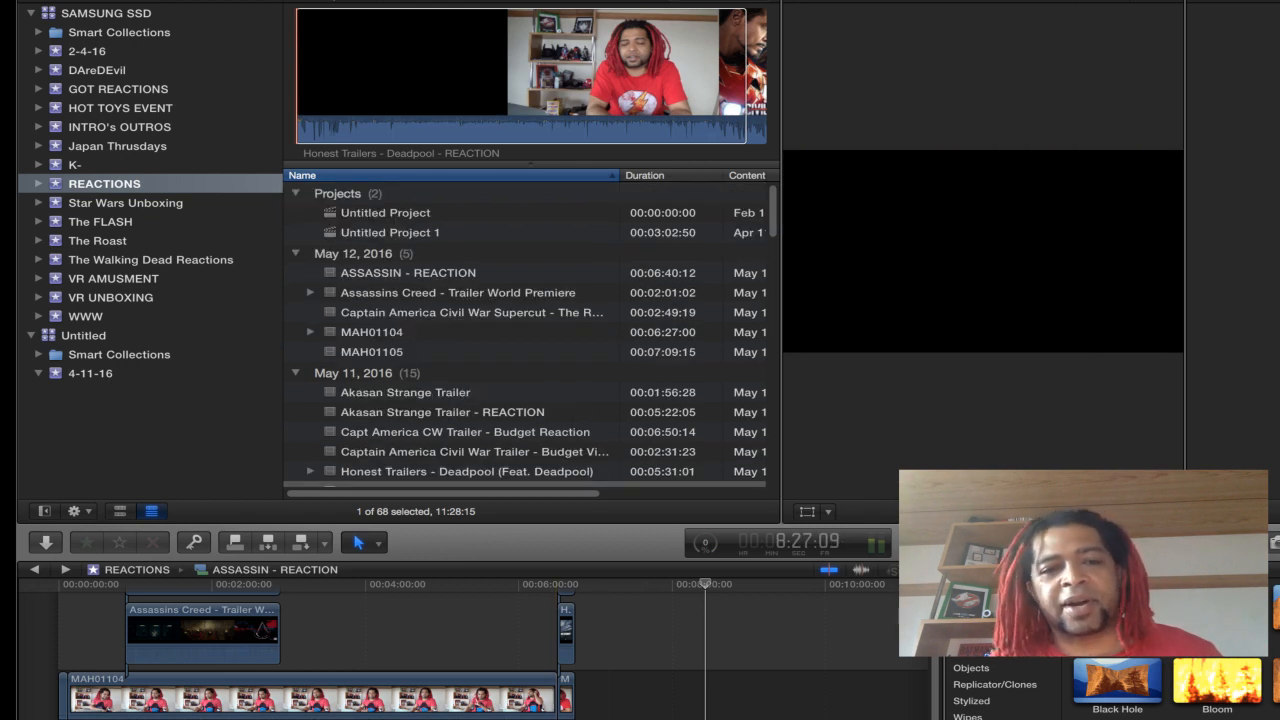
{"action": "left_click", "coordinate": [525, 330]}
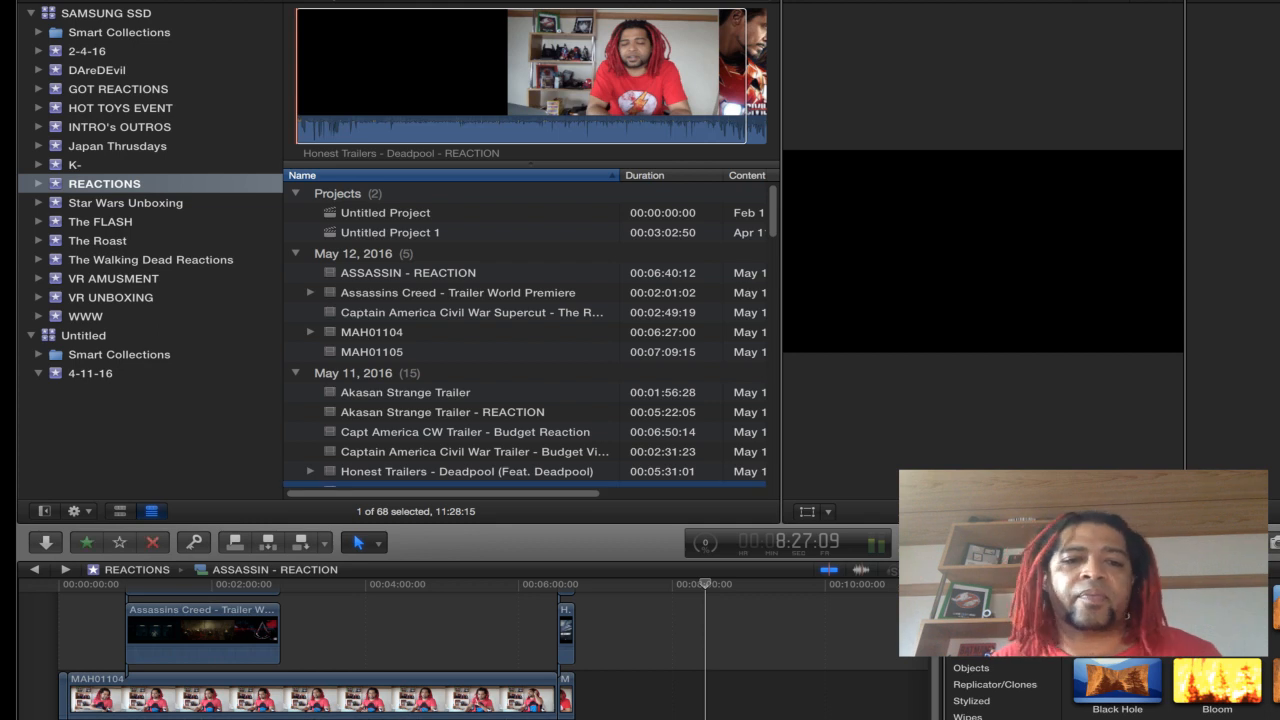
{"action": "left_click", "coordinate": [400, 352]}
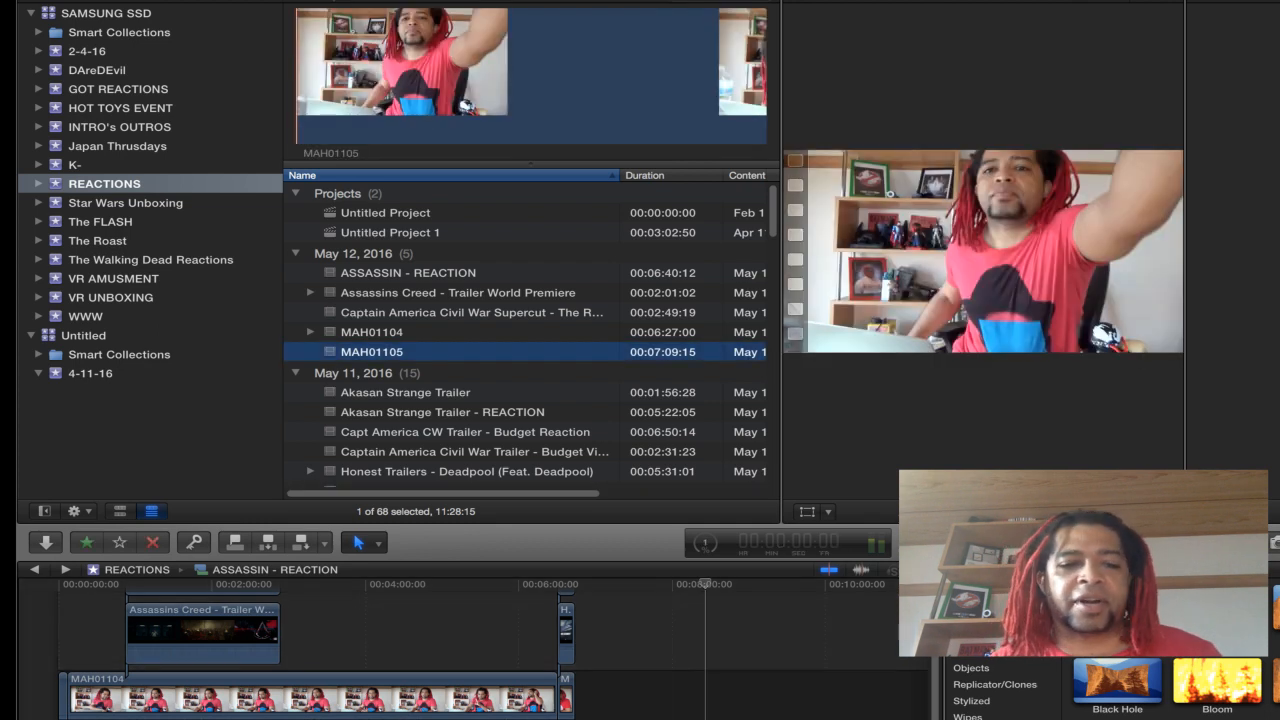
{"action": "left_click", "coordinate": [470, 313], "text": "super"}
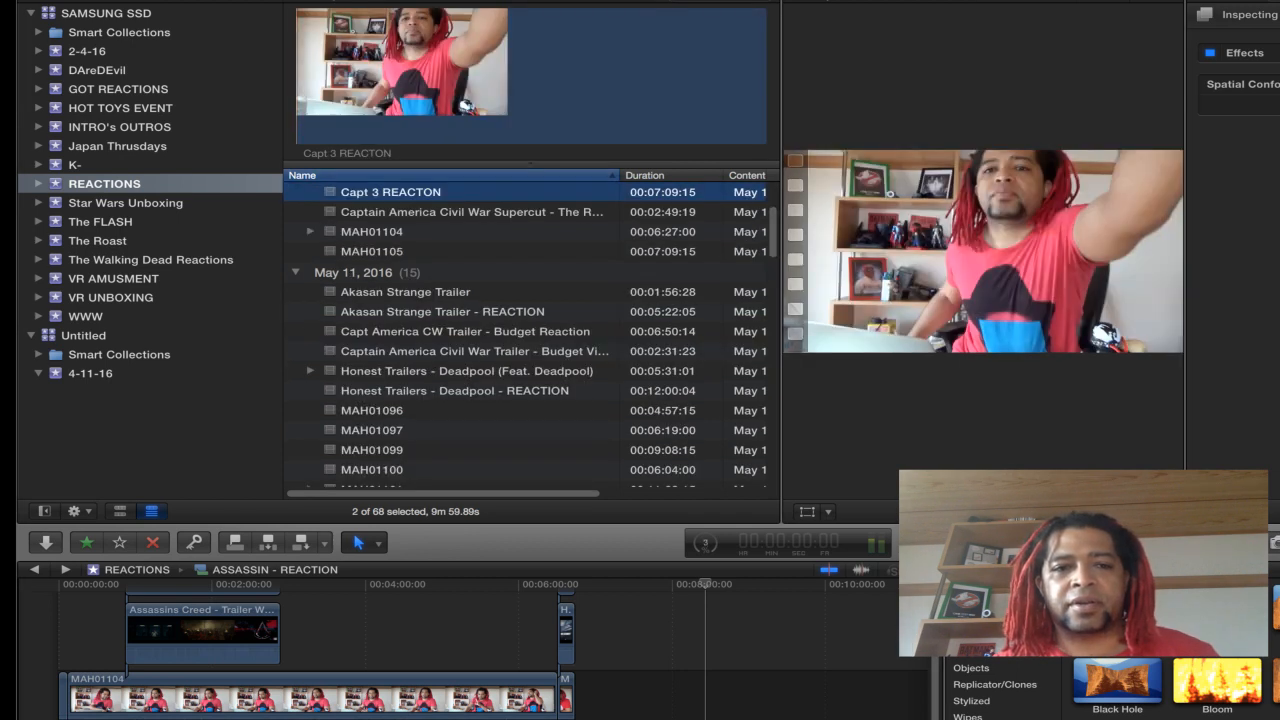
{"action": "right_click", "coordinate": [391, 192]}
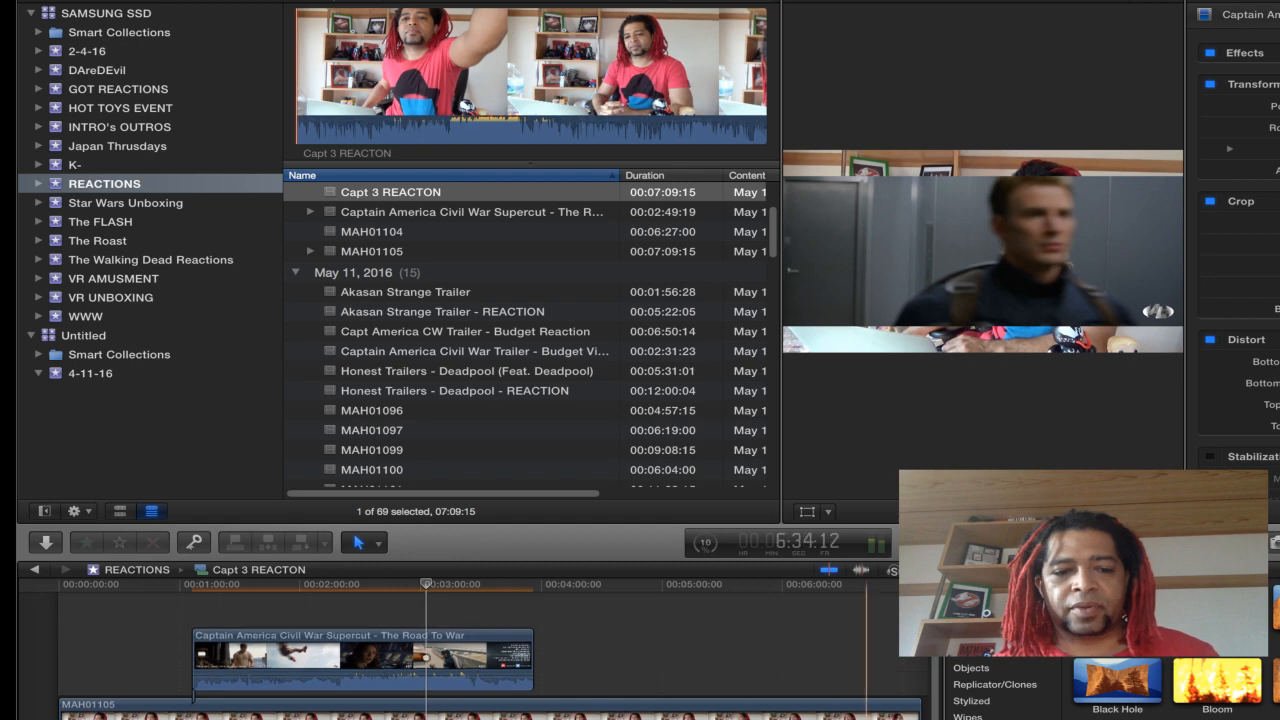
Step: Transform the Captain America Civil War Supercut clip to about half the frame width and place it in the picture's lower-left corner
{"action": "left_click", "coordinate": [243, 604]}
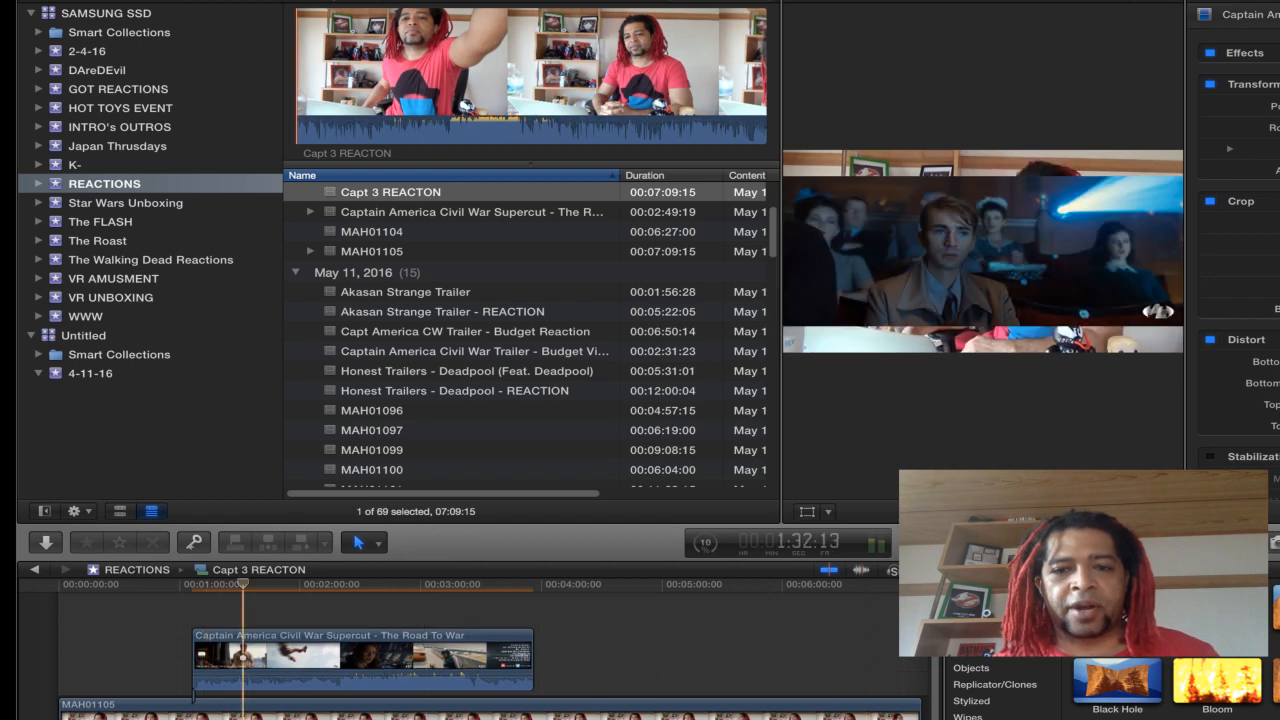
{"action": "mouse_move", "coordinate": [273, 675]}
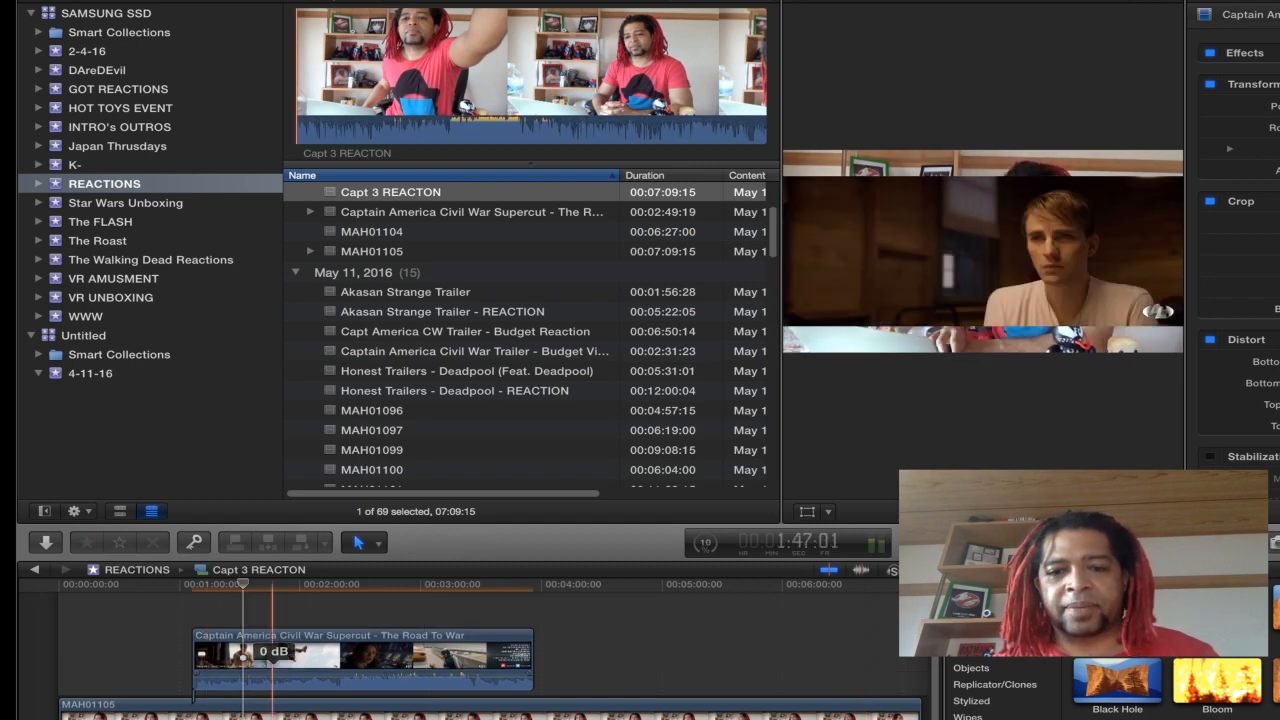
{"action": "left_click", "coordinate": [280, 665]}
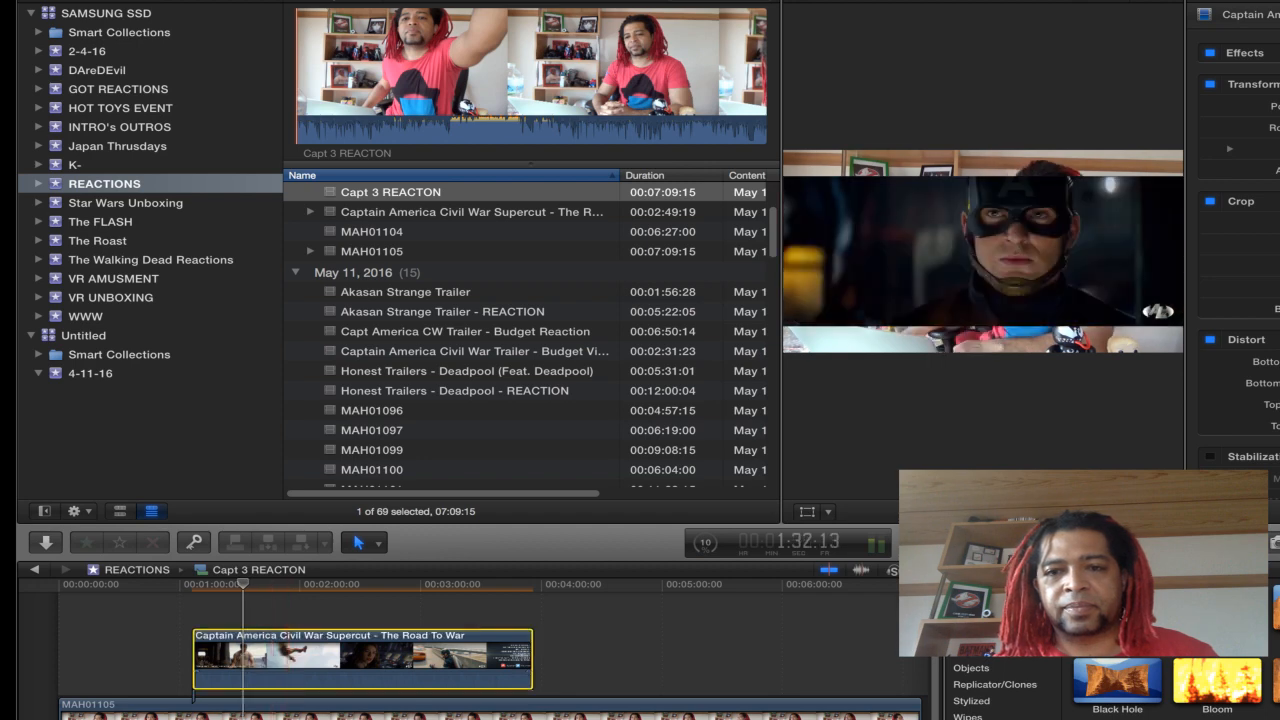
{"action": "left_click", "coordinate": [807, 512]}
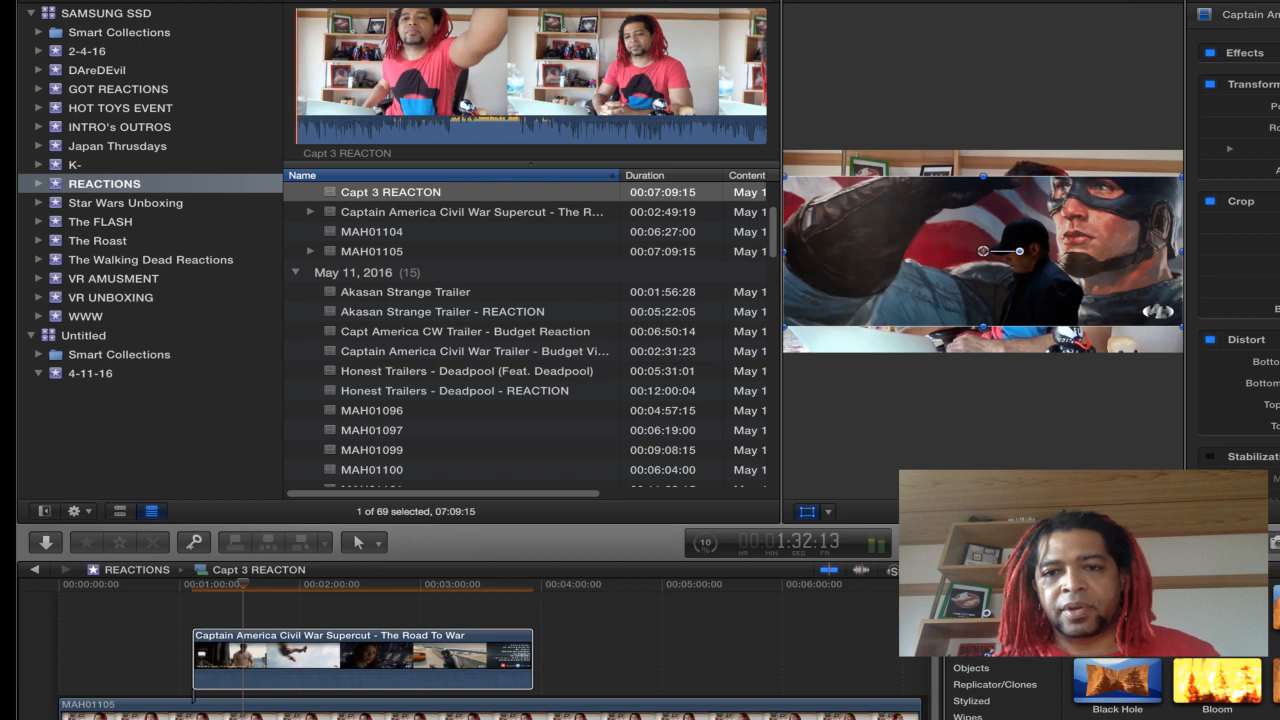
{"action": "left_click_drag", "start_coordinate": [1183, 177], "coordinate": [1126, 197]}
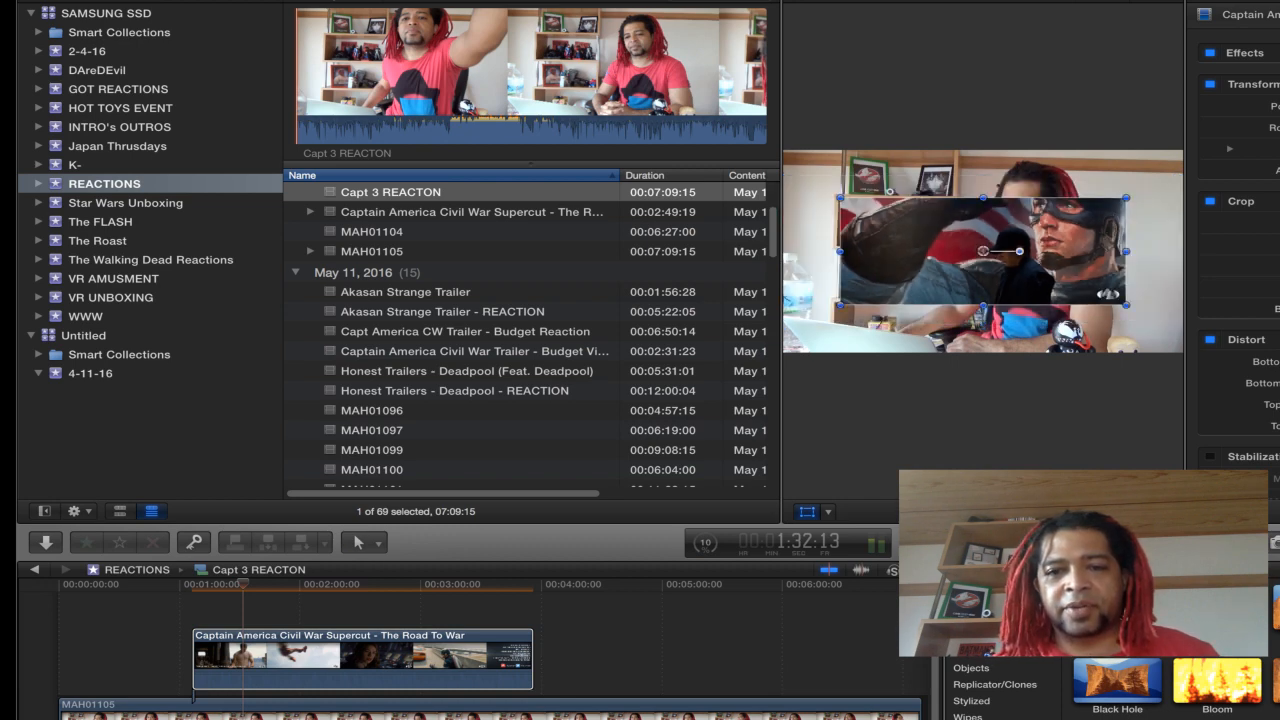
{"action": "left_click_drag", "start_coordinate": [983, 250], "coordinate": [933, 296]}
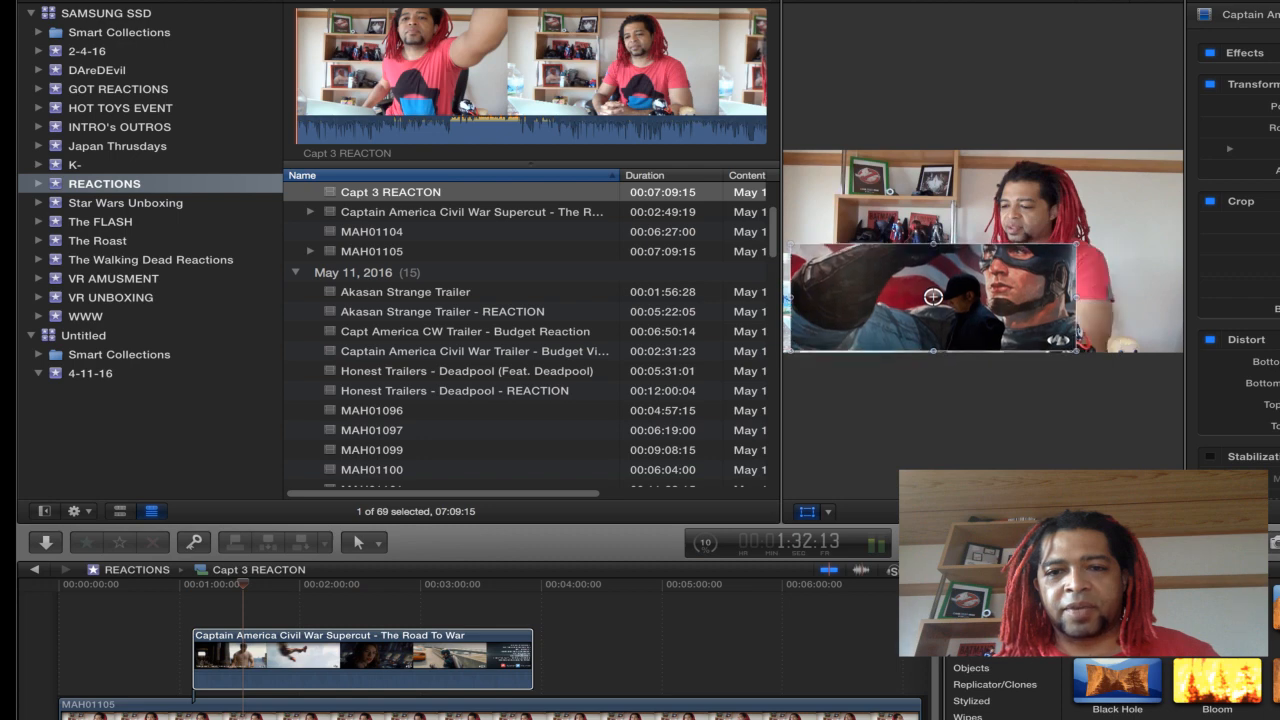
{"action": "left_click_drag", "start_coordinate": [1075, 244], "coordinate": [1037, 258]}
{"action": "left_click_drag", "start_coordinate": [933, 297], "coordinate": [896, 301]}
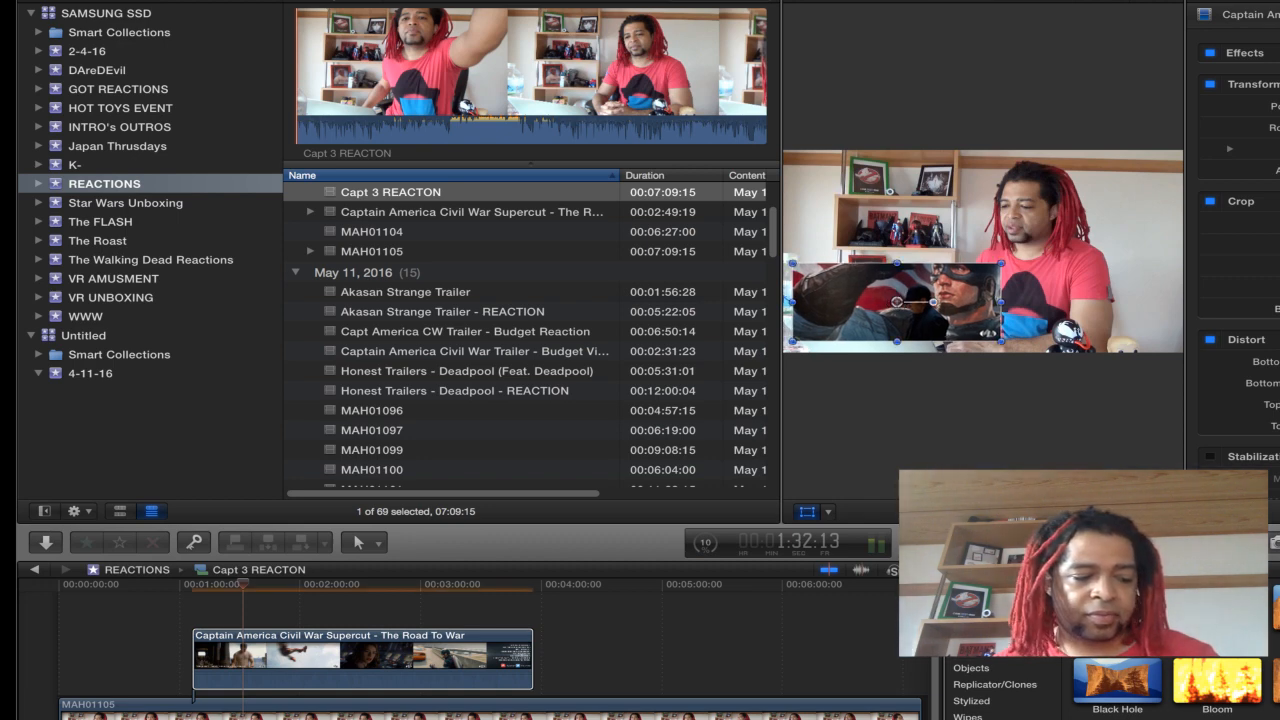
Step: Add the OVERLAY image from the INTRO's OUTROS event above the Supercut clip and extend it to that clip's full length
{"action": "left_click", "coordinate": [120, 127]}
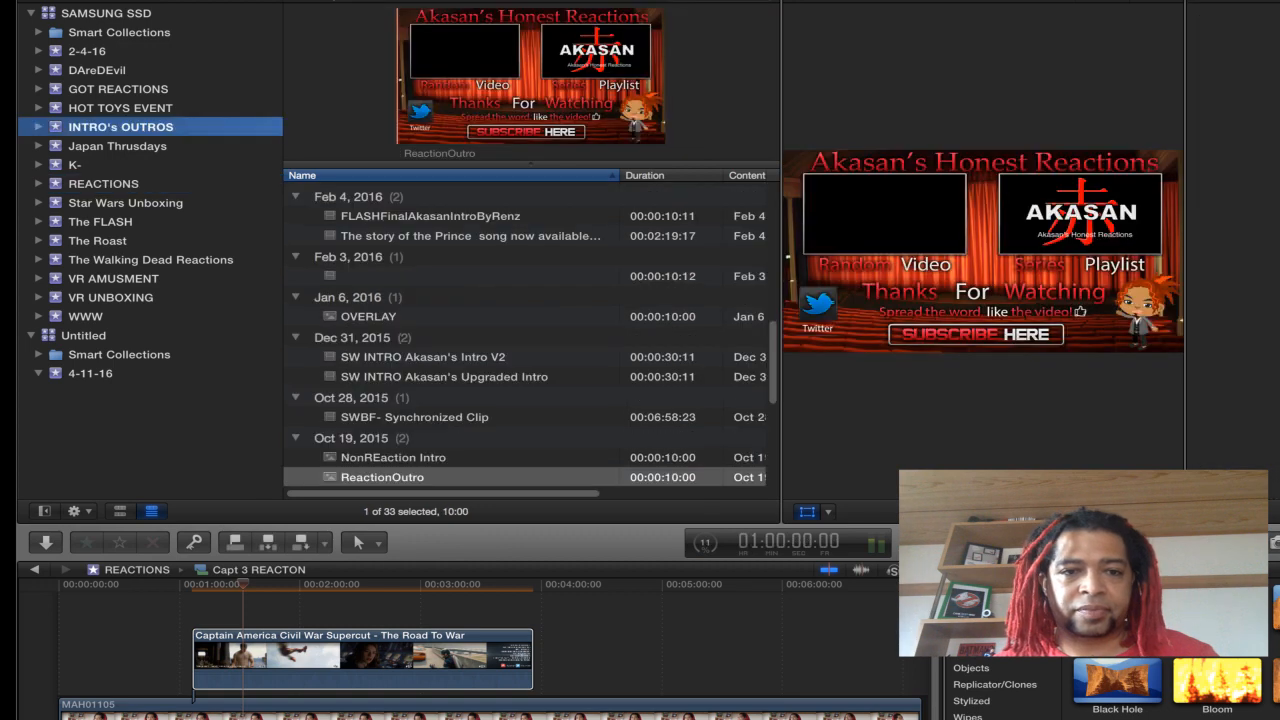
{"action": "left_click", "coordinate": [120, 127]}
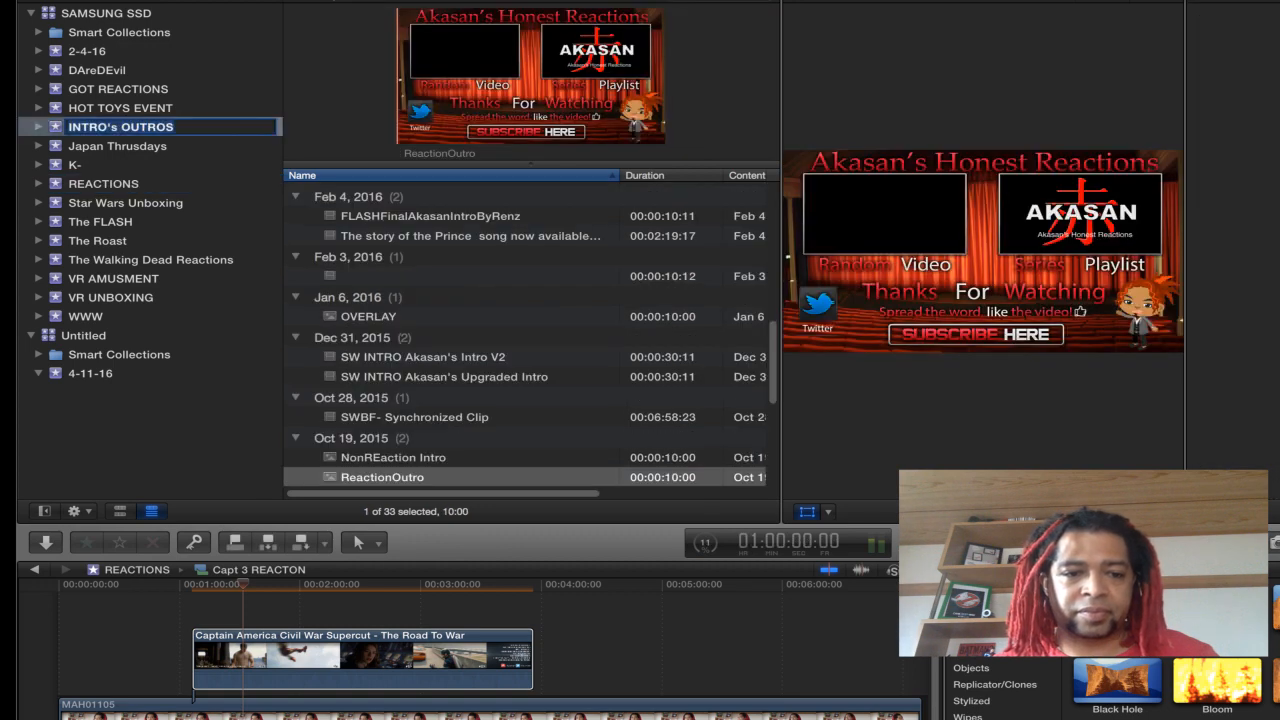
{"action": "left_click", "coordinate": [369, 317]}
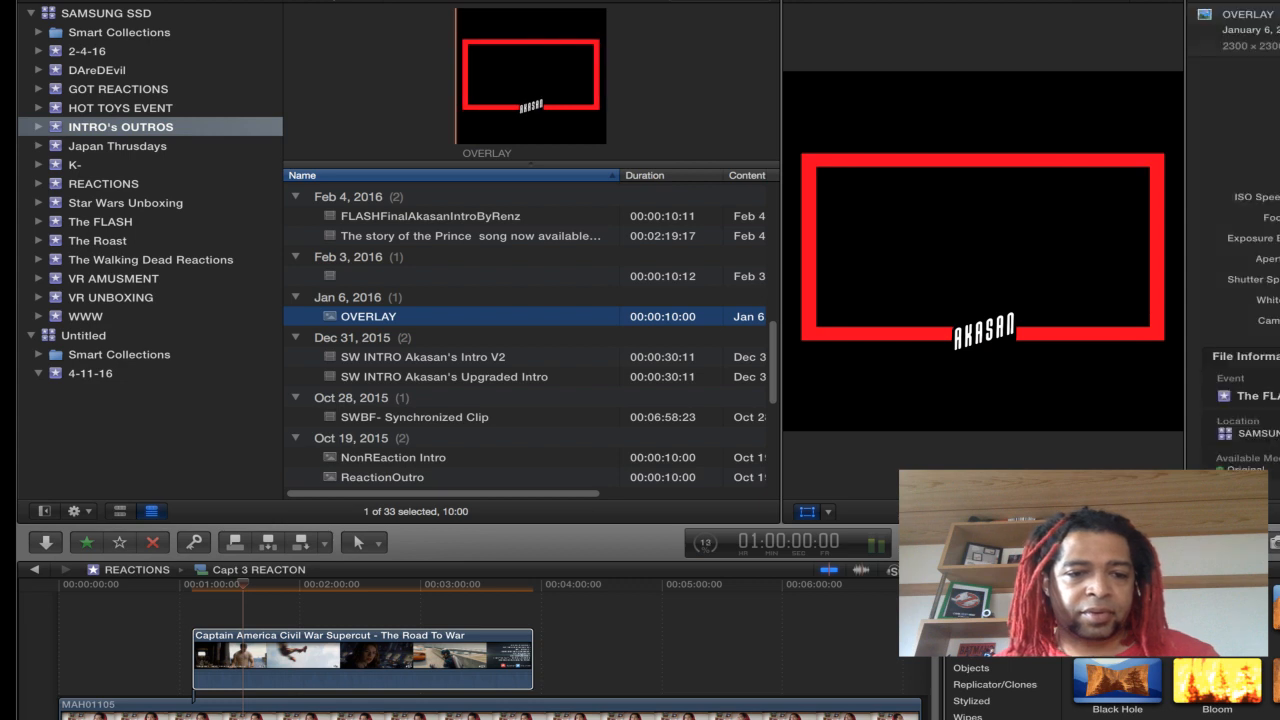
{"action": "left_click_drag", "start_coordinate": [369, 317], "coordinate": [202, 608]}
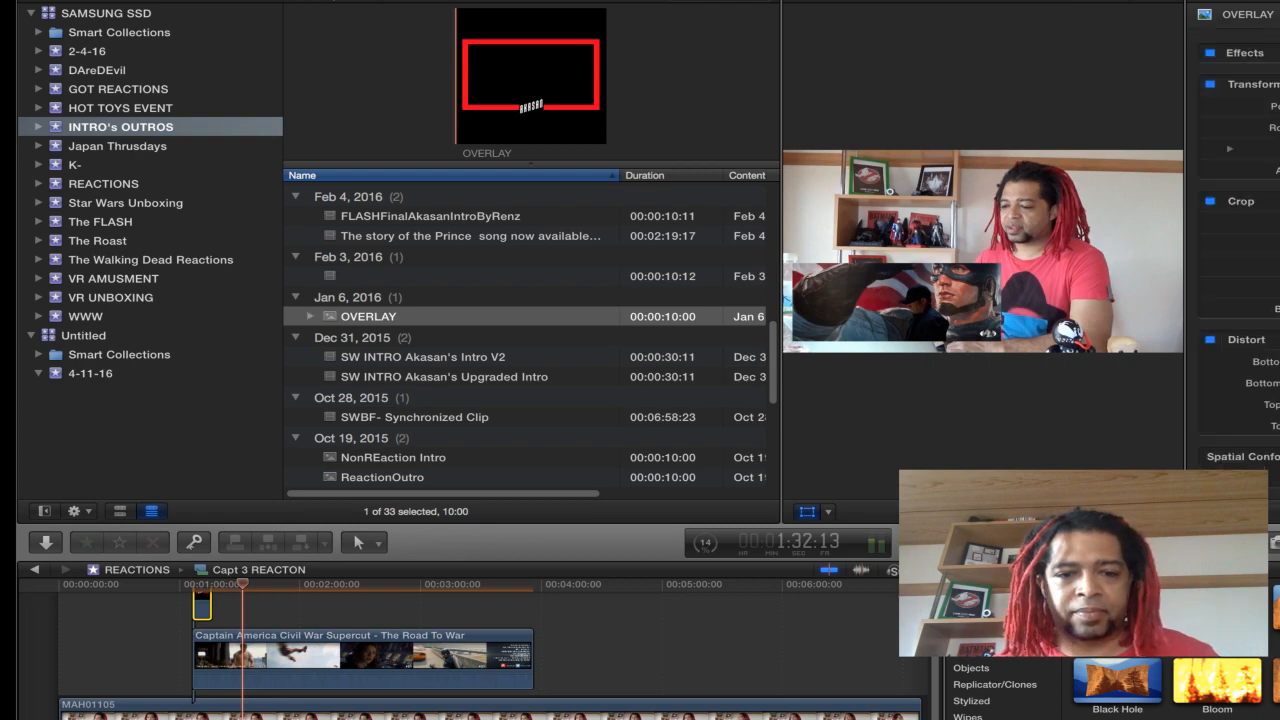
{"action": "left_click_drag", "start_coordinate": [211, 608], "coordinate": [533, 612]}
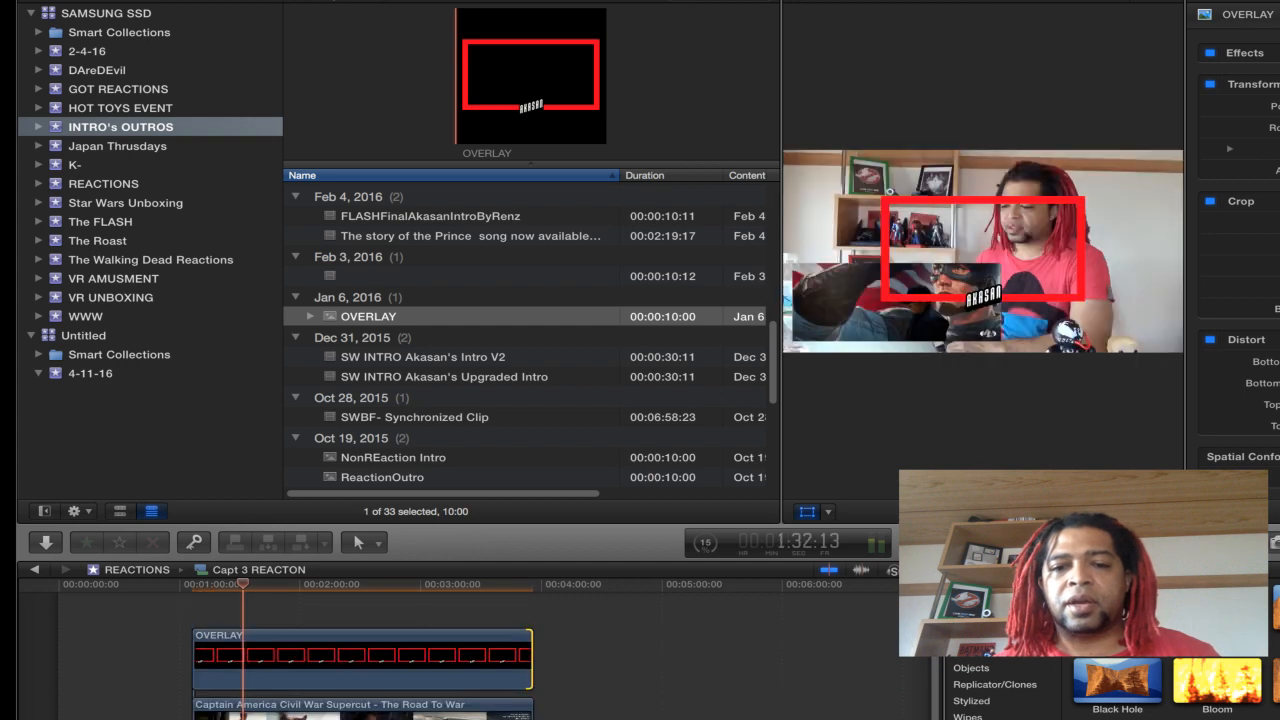
Step: Move and enlarge the OVERLAY's red frame so it surrounds the Supercut picture in the lower-left corner
{"action": "left_click", "coordinate": [376, 658]}
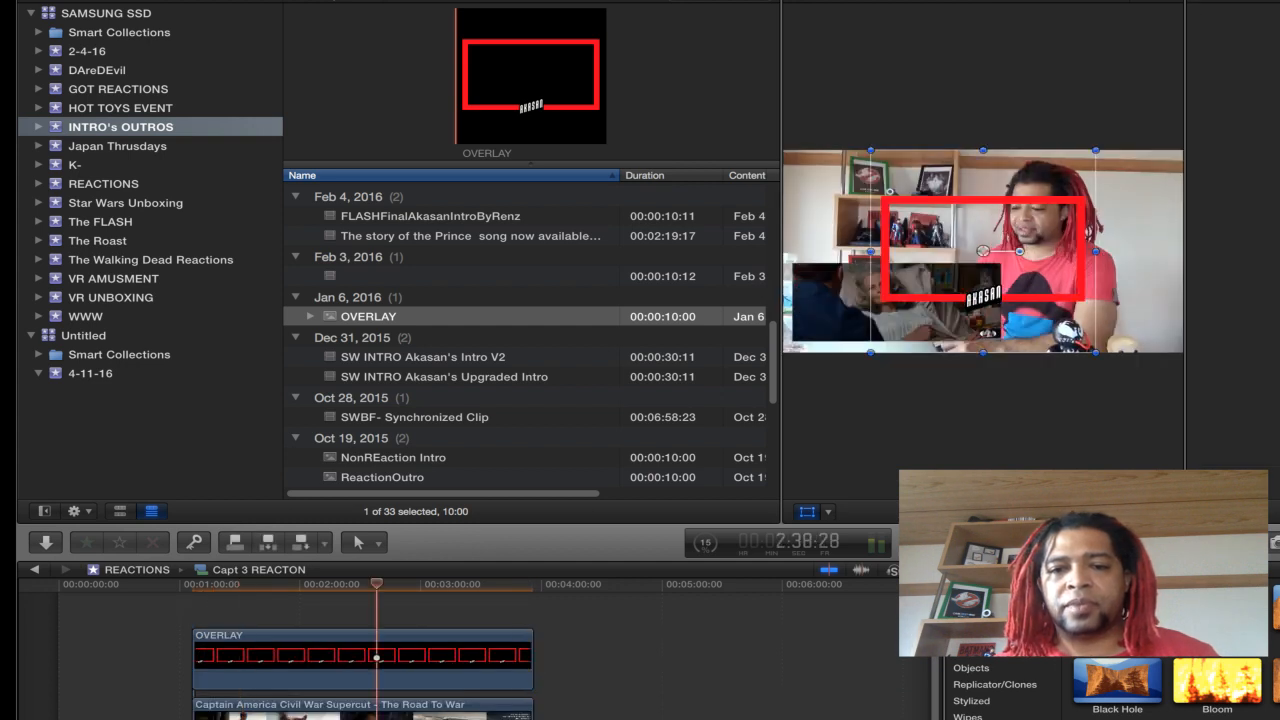
{"action": "key", "text": "super+4"}
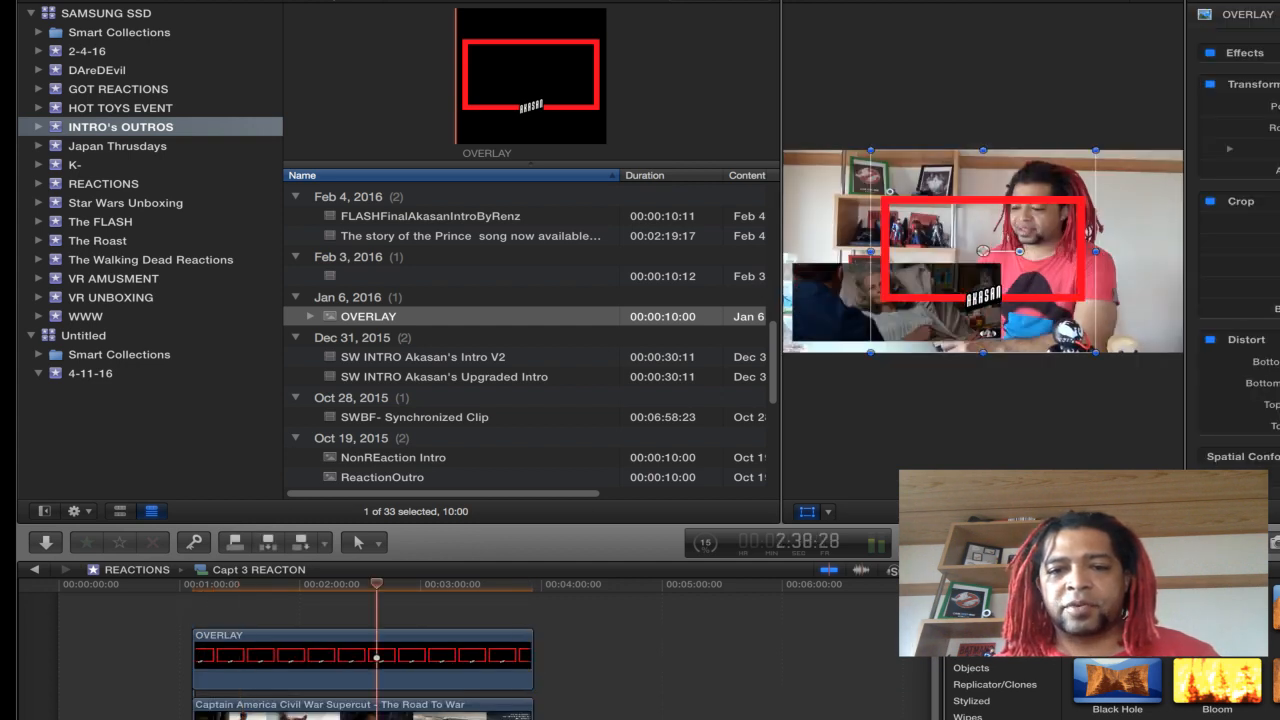
{"action": "left_click_drag", "start_coordinate": [983, 251], "coordinate": [892, 294]}
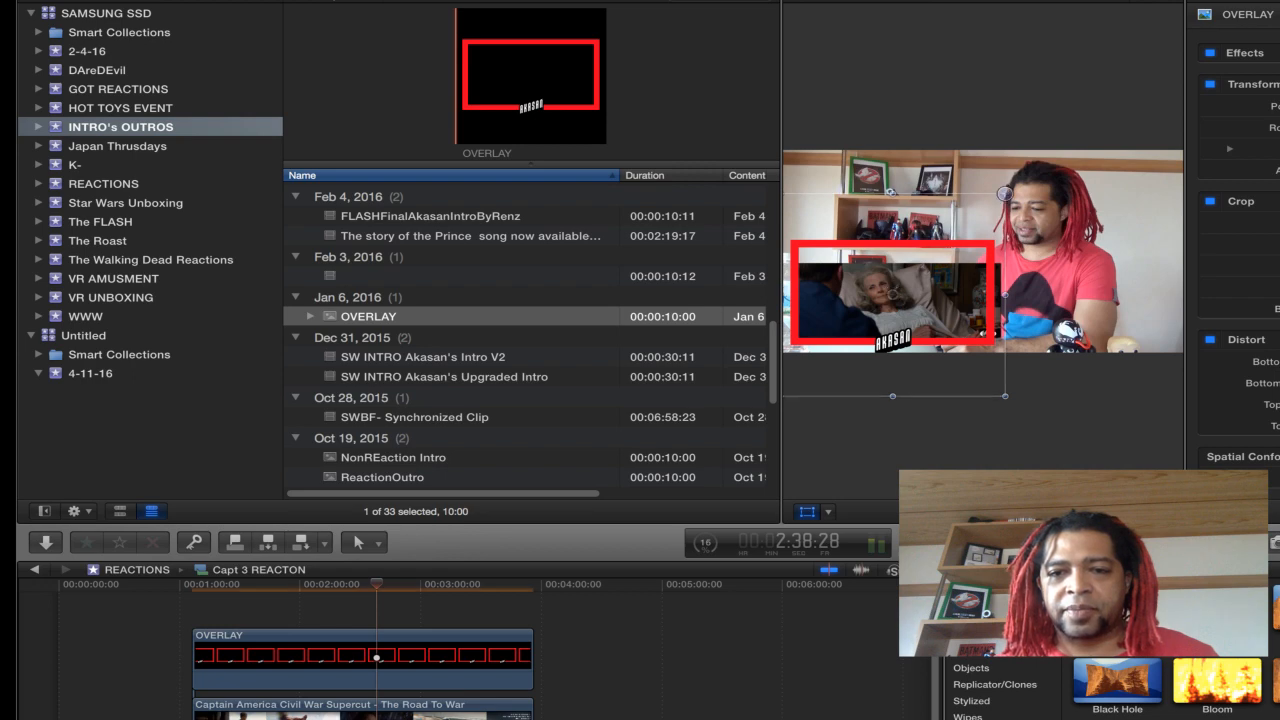
{"action": "left_click_drag", "start_coordinate": [1004, 193], "coordinate": [1018, 221]}
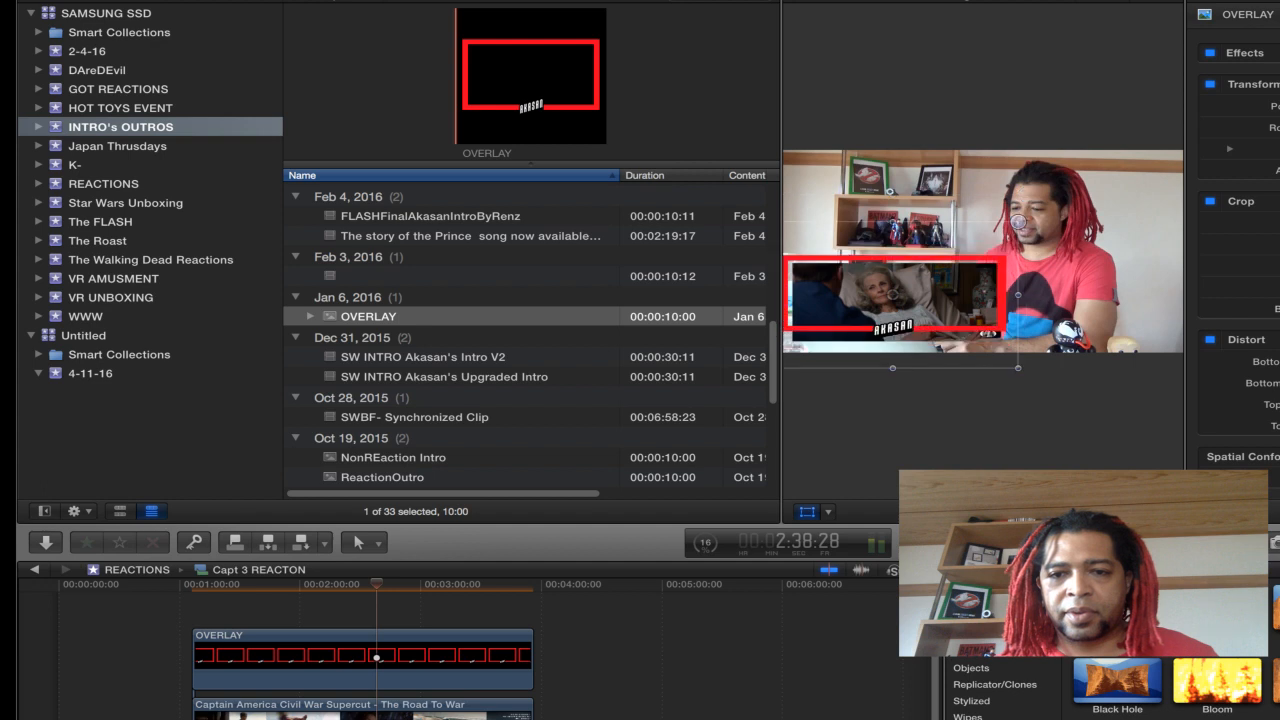
{"action": "left_click_drag", "start_coordinate": [892, 294], "coordinate": [901, 298]}
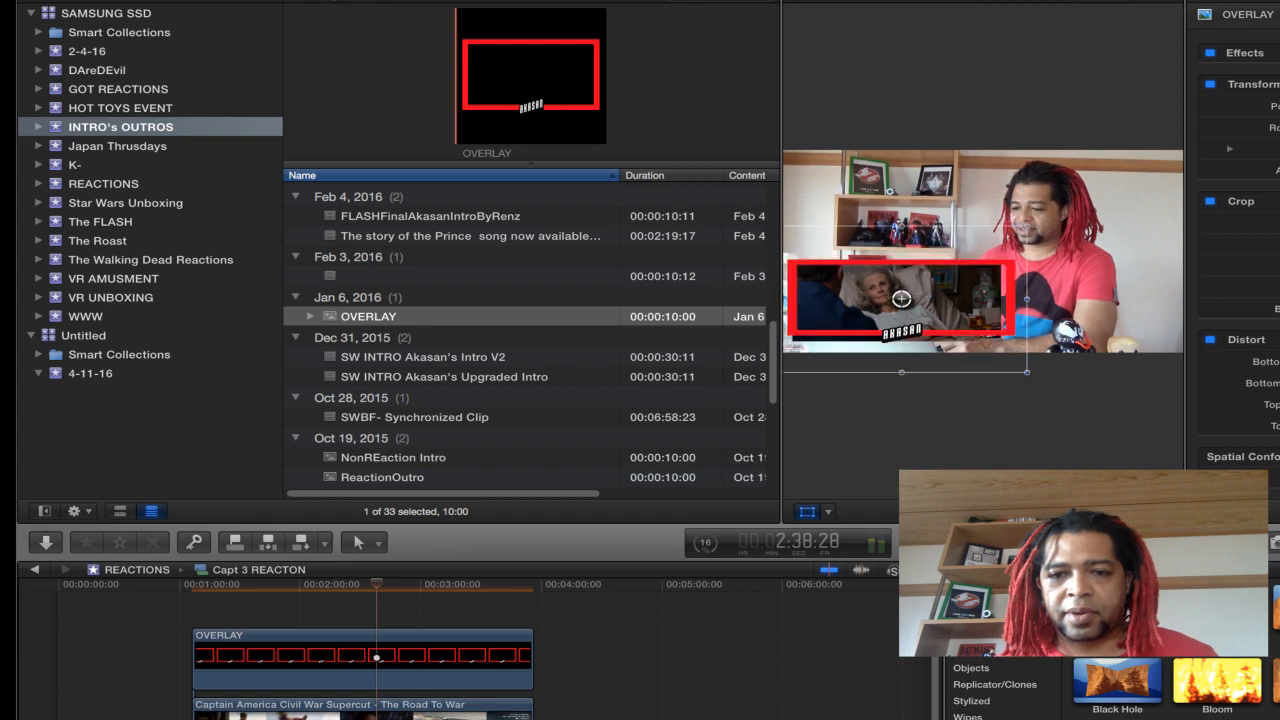
{"action": "mouse_move", "coordinate": [1027, 227]}
{"action": "left_mouse_down"}
{"action": "mouse_move", "coordinate": [1017, 212]}
{"action": "mouse_move", "coordinate": [1029, 215]}
{"action": "left_mouse_up"}
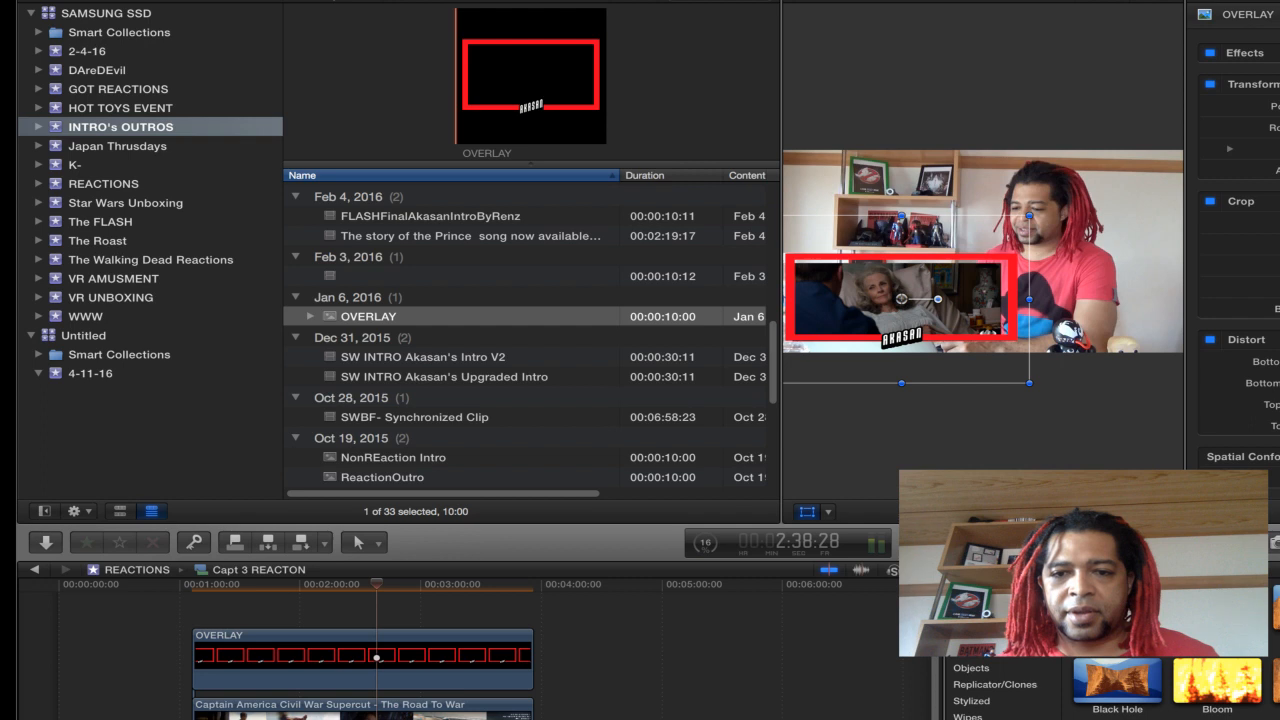
Step: Fine-tune the position and size of the OVERLAY's red frame so it fits closely around the Supercut picture
{"action": "left_click_drag", "start_coordinate": [901, 298], "coordinate": [907, 301]}
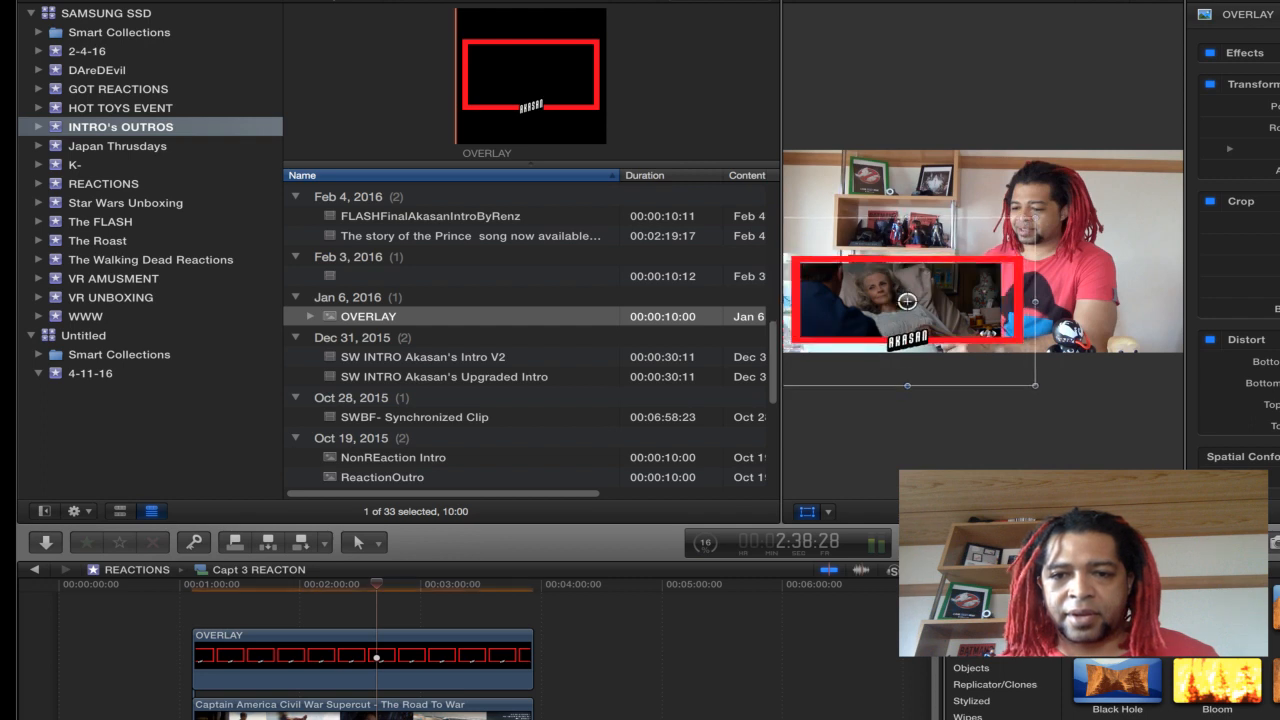
{"action": "left_click_drag", "start_coordinate": [1035, 218], "coordinate": [1022, 222]}
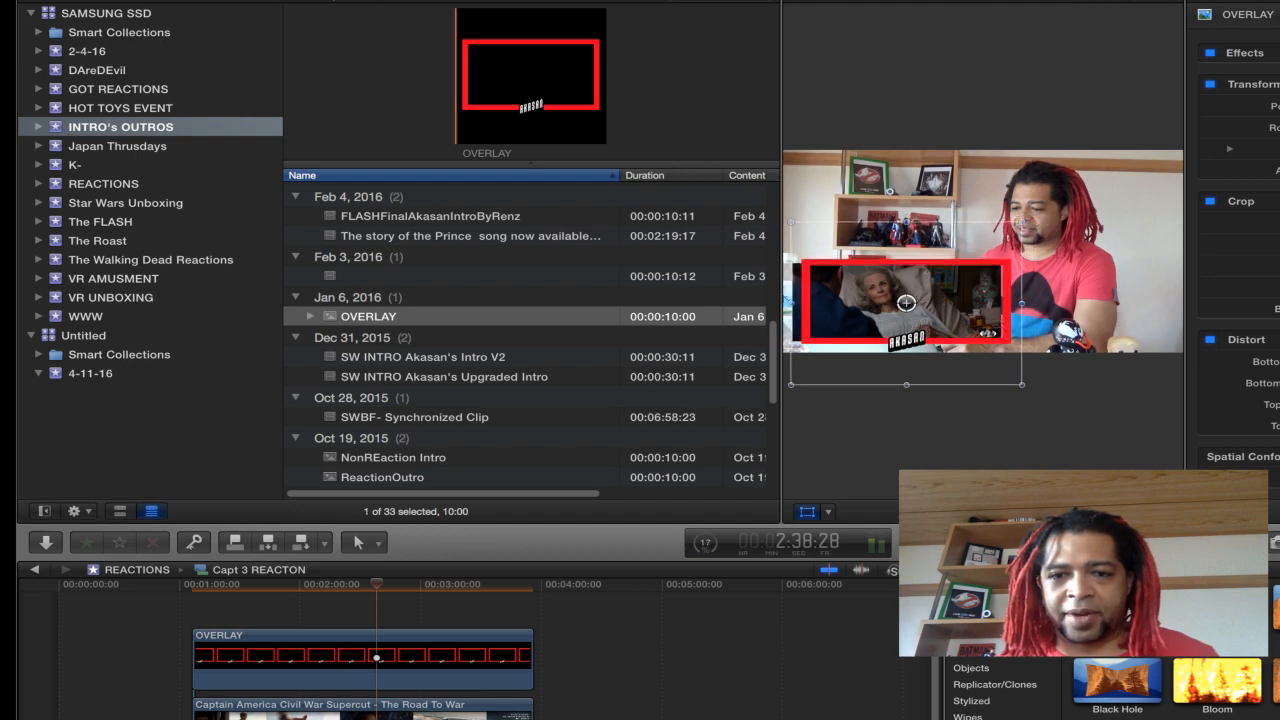
{"action": "left_click_drag", "start_coordinate": [906, 302], "coordinate": [898, 303]}
{"action": "left_click_drag", "start_coordinate": [1016, 222], "coordinate": [1022, 220]}
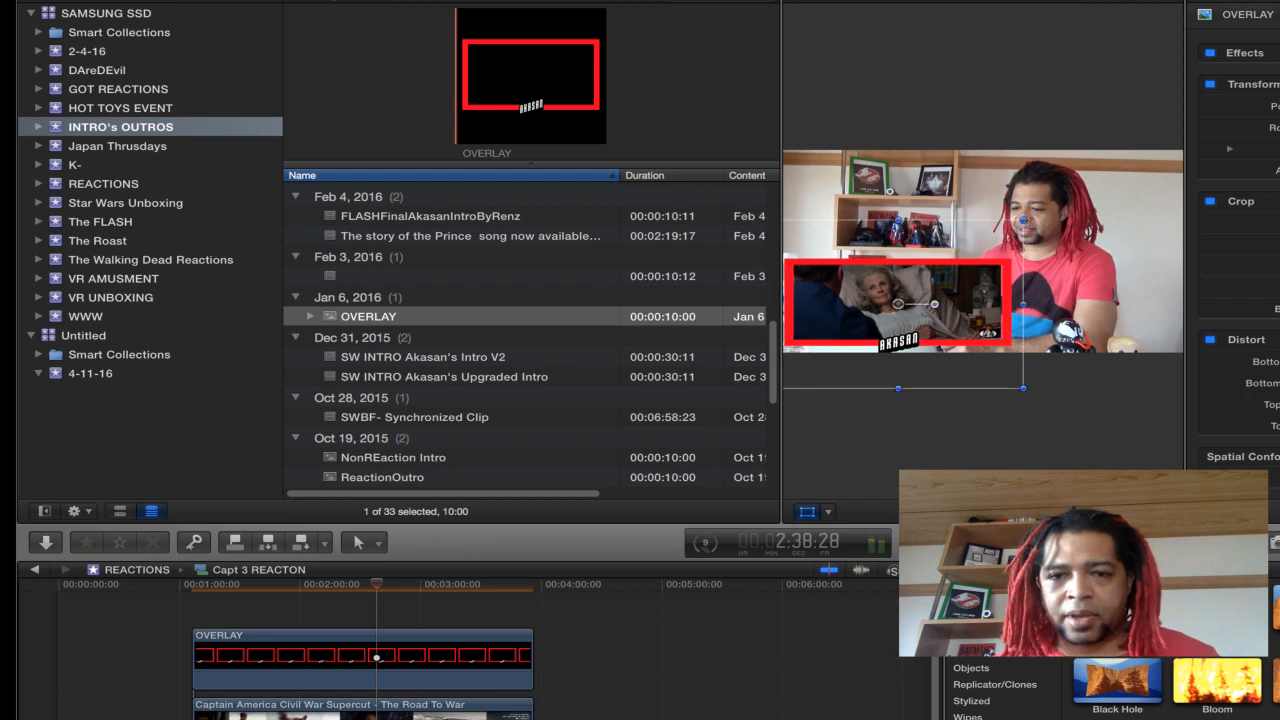
{"action": "mouse_move", "coordinate": [898, 303]}
{"action": "left_mouse_down"}
{"action": "mouse_move", "coordinate": [879, 307]}
{"action": "mouse_move", "coordinate": [897, 302]}
{"action": "left_mouse_up"}
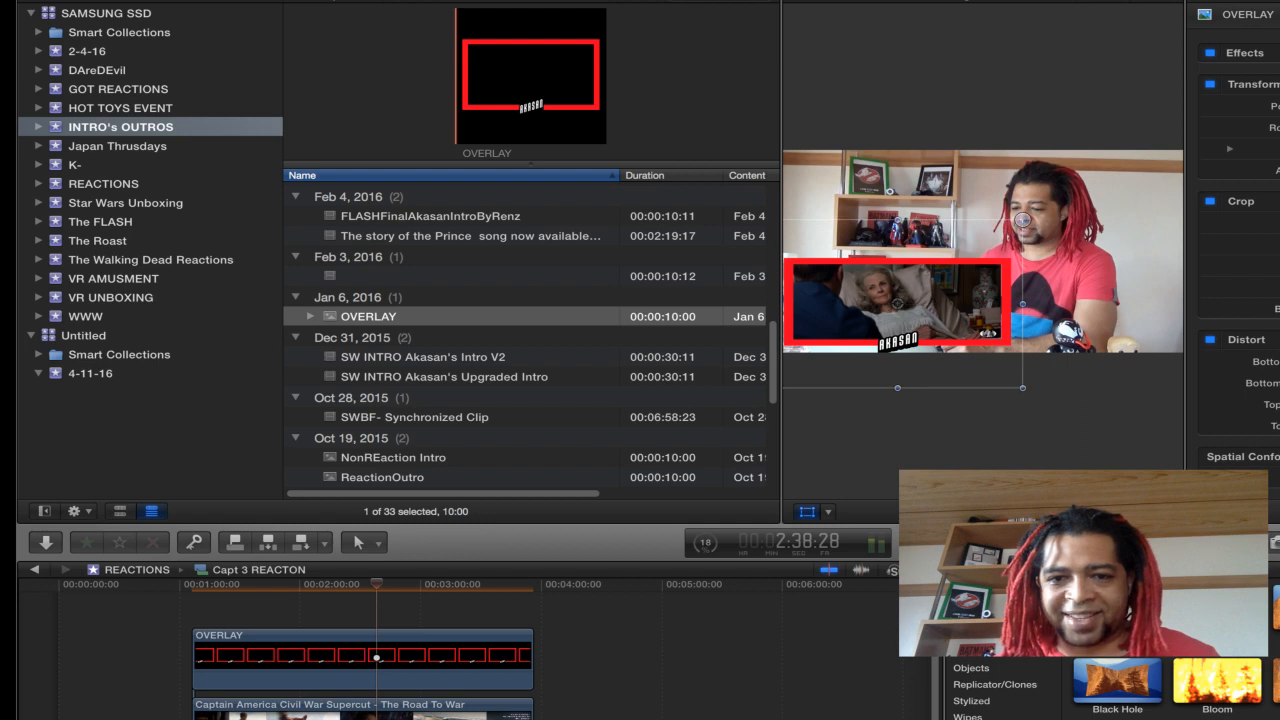
{"action": "left_click_drag", "start_coordinate": [897, 302], "coordinate": [898, 303]}
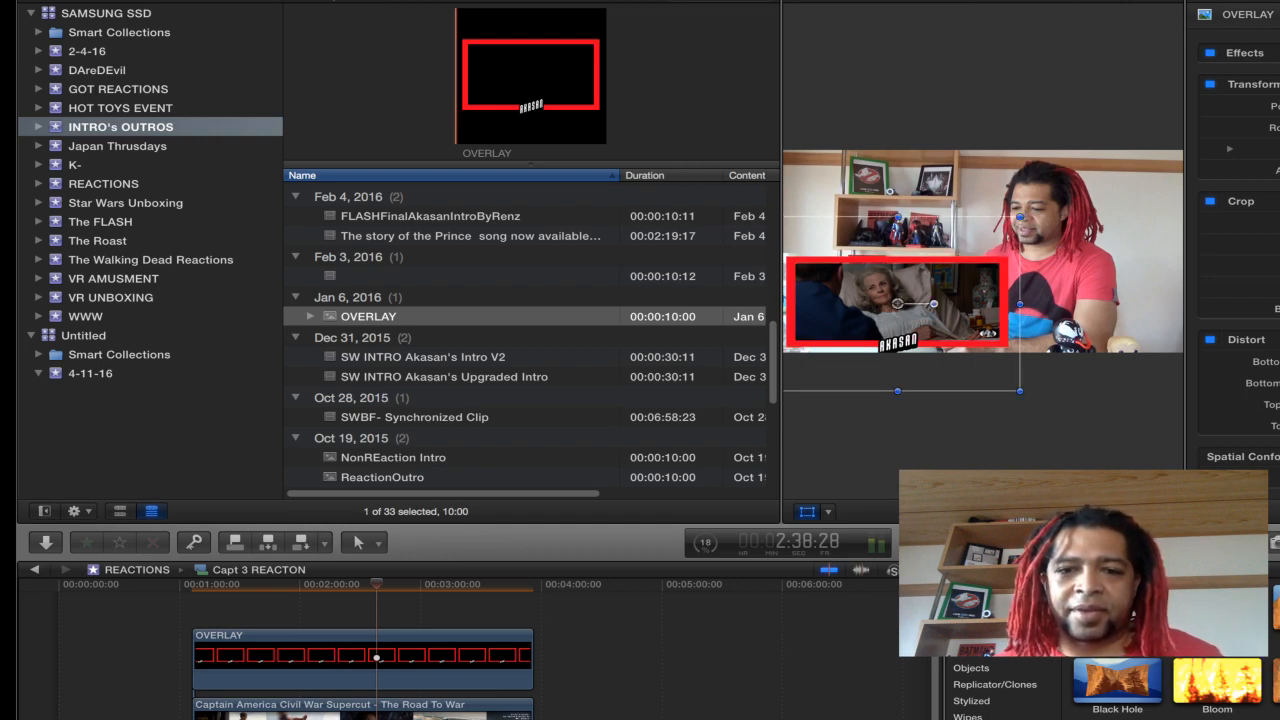
{"action": "left_click_drag", "start_coordinate": [897, 303], "coordinate": [896, 298]}
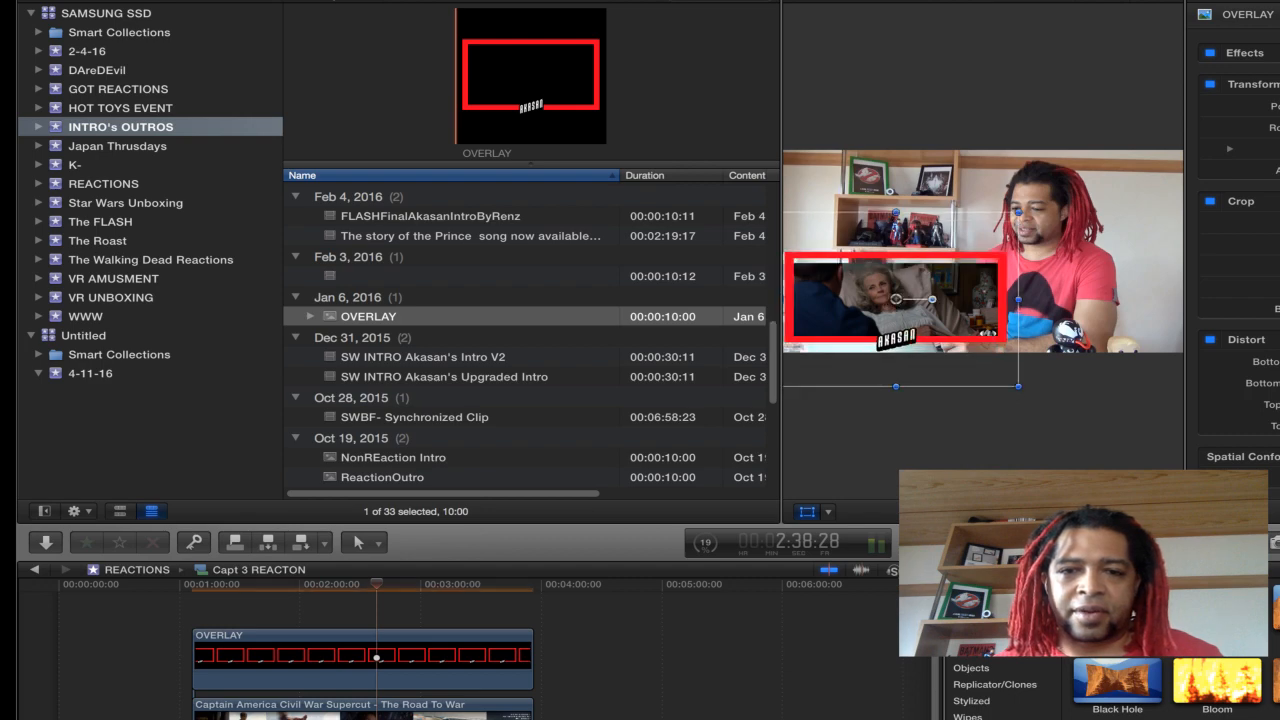
Step: Nudge the Captain America Civil War Supercut picture slightly upward so it sits centred inside the red frame
{"action": "left_click", "coordinate": [896, 298]}
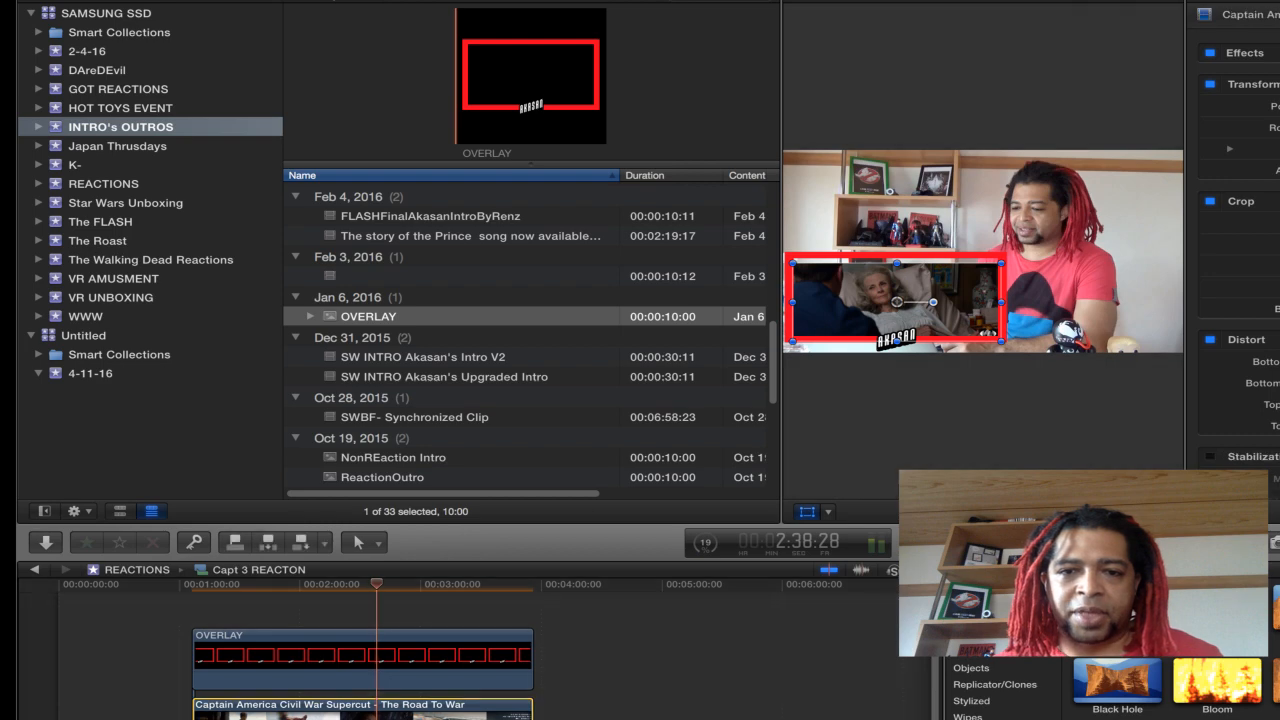
{"action": "left_click_drag", "start_coordinate": [896, 299], "coordinate": [897, 281]}
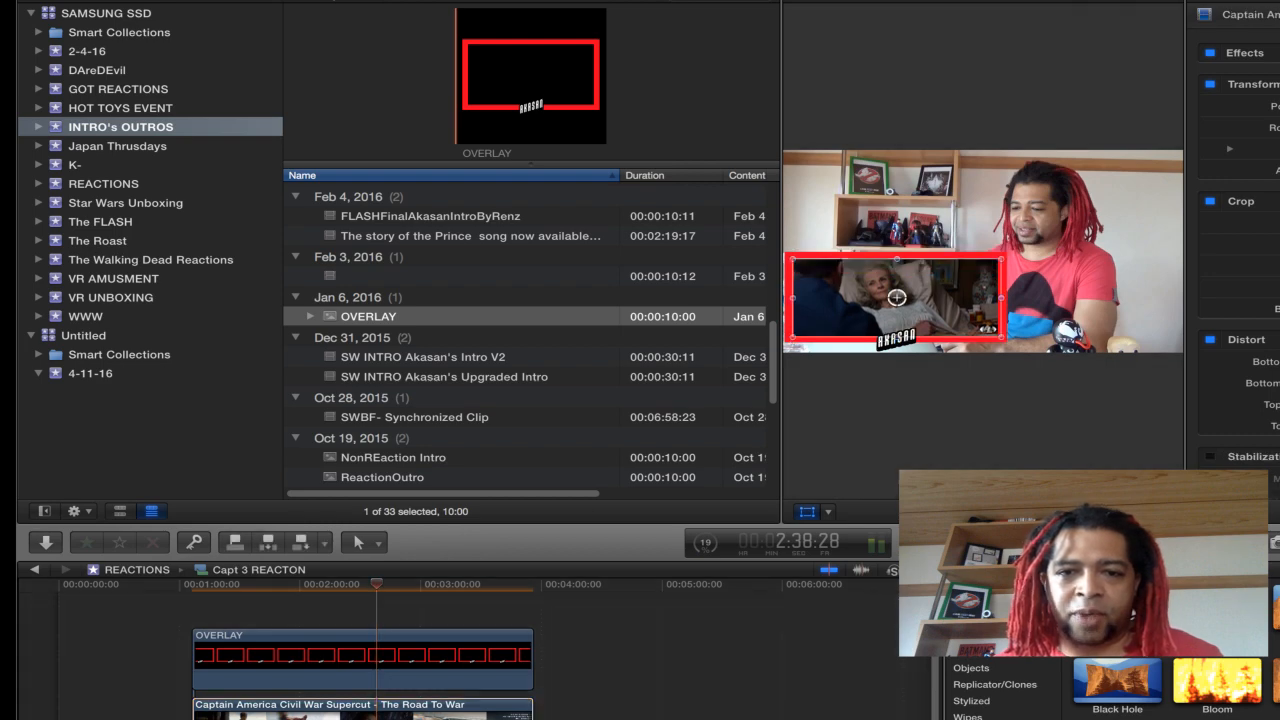
{"action": "left_click_drag", "start_coordinate": [897, 298], "coordinate": [897, 295]}
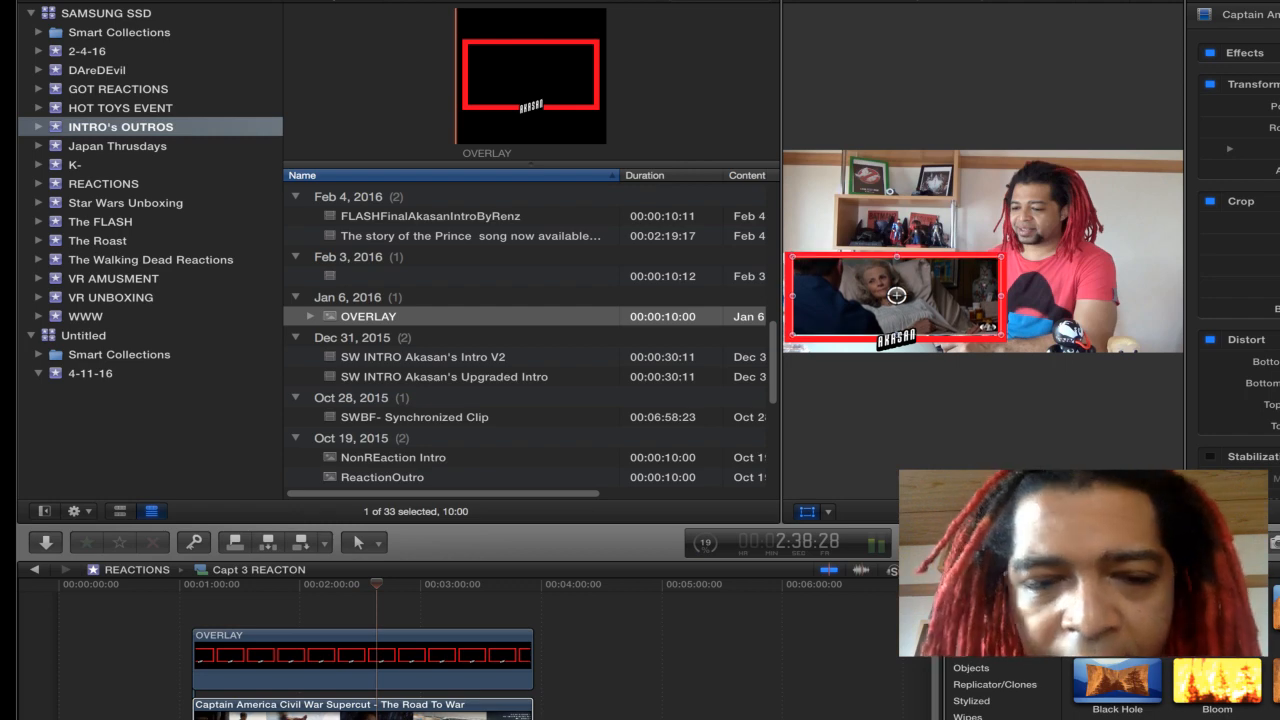
{"action": "left_click_drag", "start_coordinate": [897, 295], "coordinate": [897, 296]}
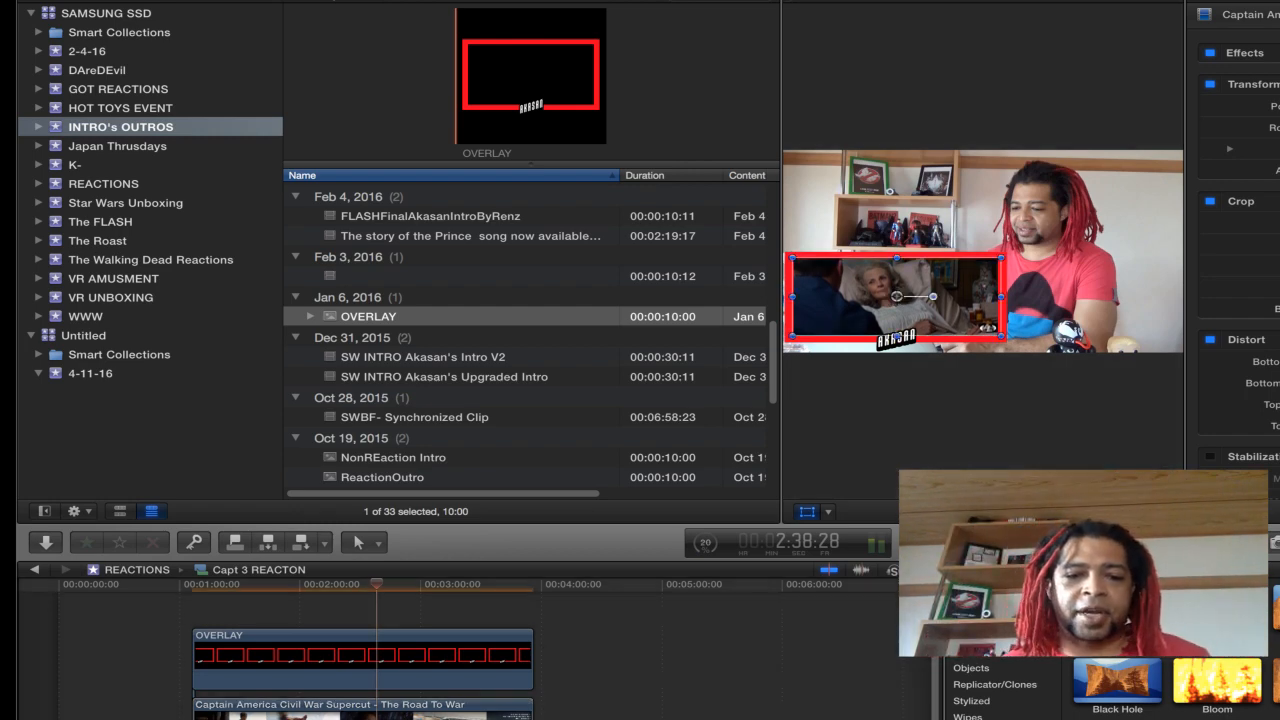
Step: Check the fit of the framed trailer at several points along the OVERLAY clip, back to its start
{"action": "left_click", "coordinate": [481, 657]}
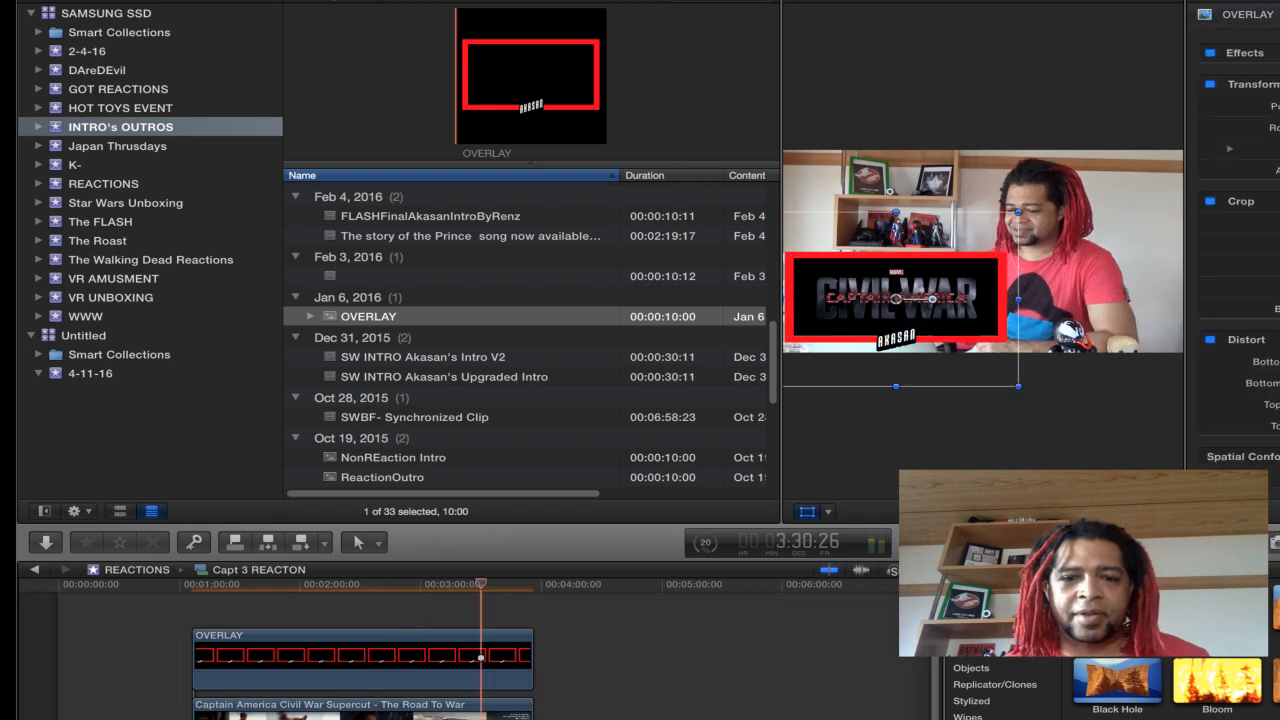
{"action": "left_click", "coordinate": [426, 657]}
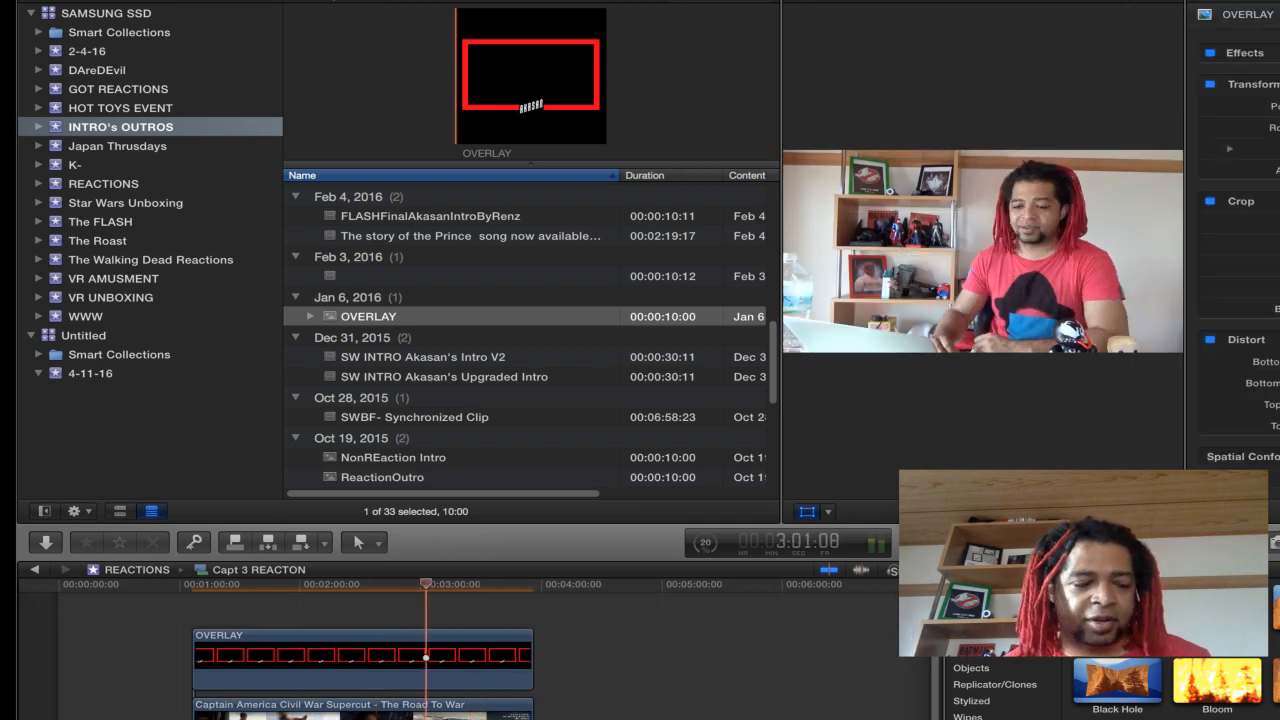
{"action": "left_click", "coordinate": [418, 657]}
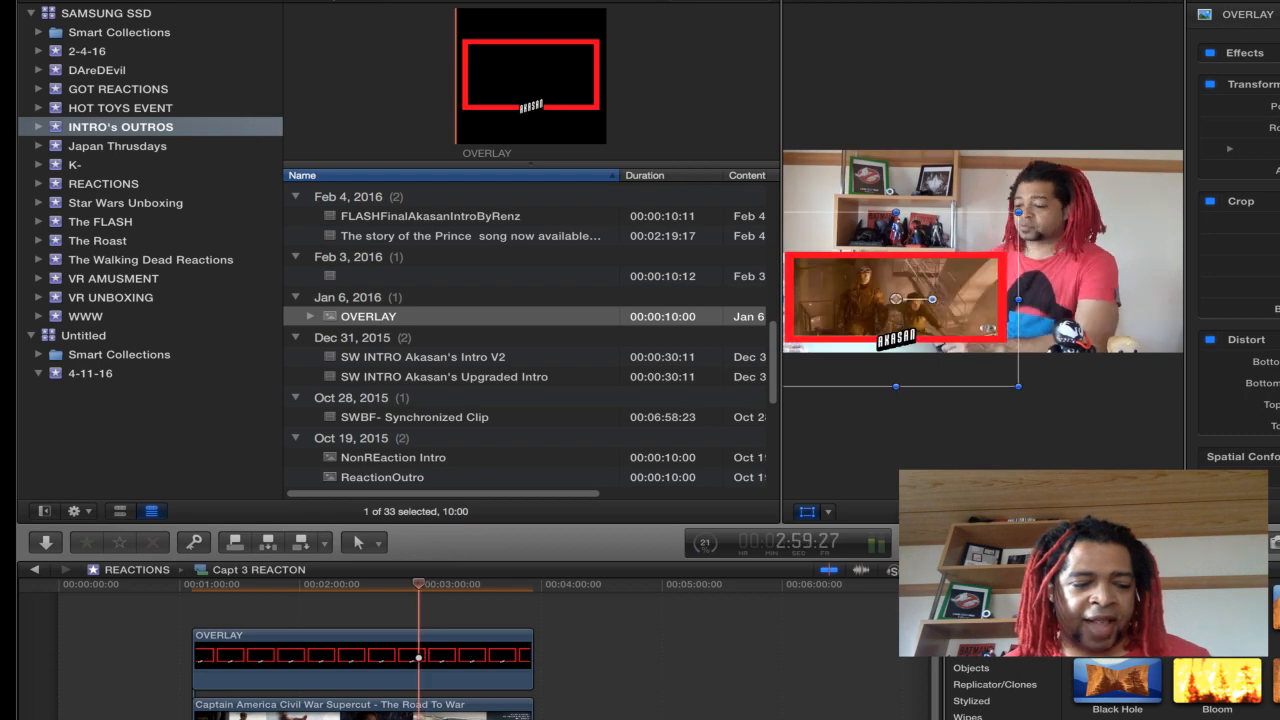
{"action": "left_click", "coordinate": [324, 657]}
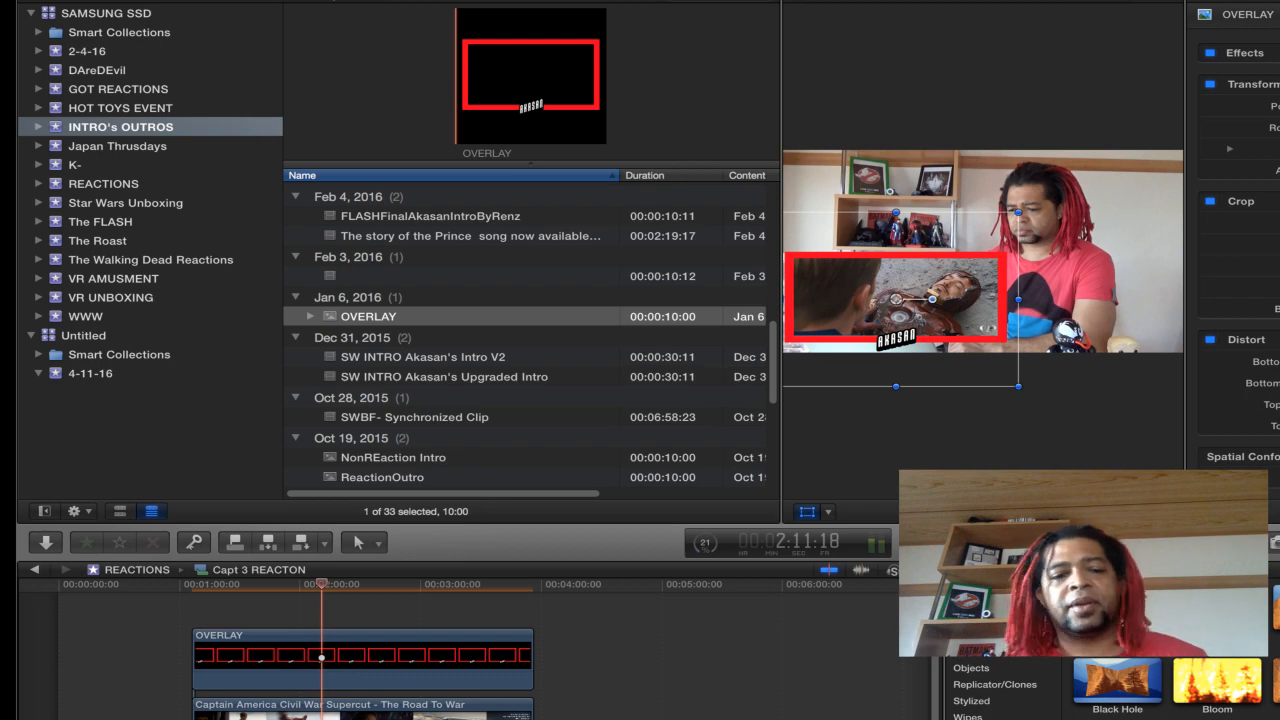
{"action": "left_click", "coordinate": [287, 657]}
{"action": "left_click", "coordinate": [190, 657]}
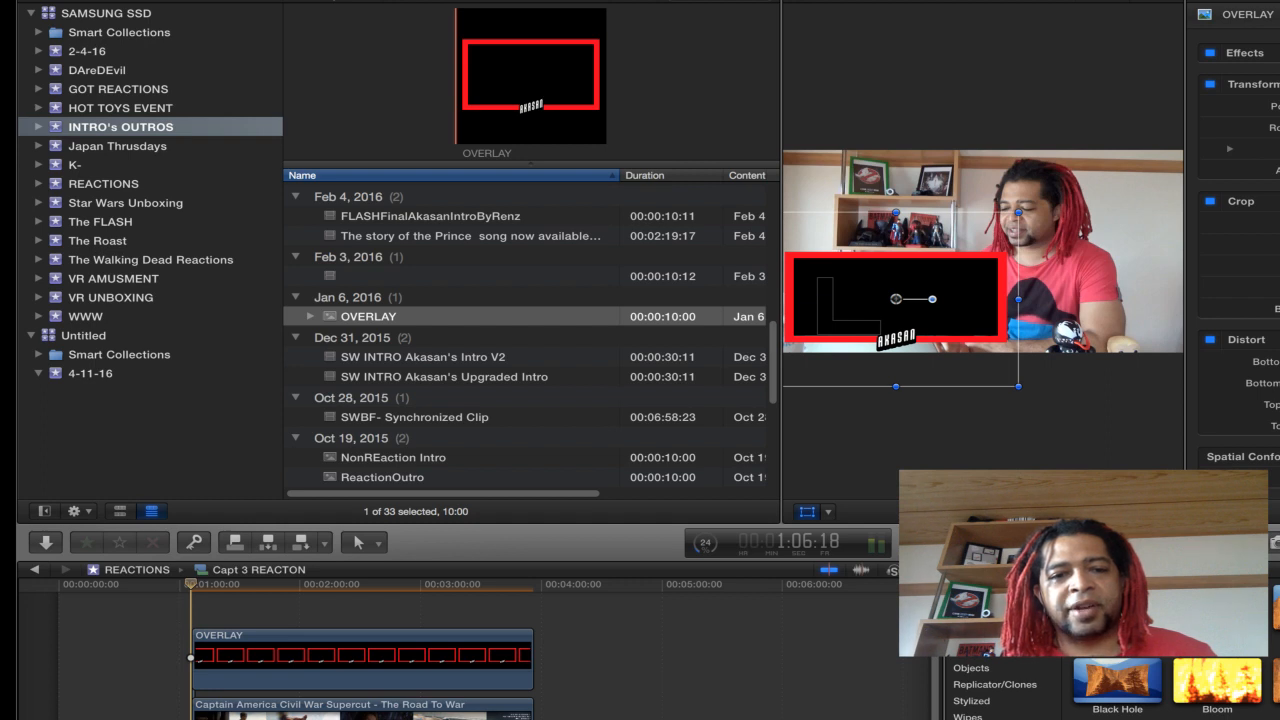
Step: Insert the Akasan Intro_v3 clip from the INTRO's OUTROS event at the beginning of the Capt 3 REACTON timeline
{"action": "scroll", "coordinate": [527, 336], "scroll_direction": "down", "scroll_amount": 5}
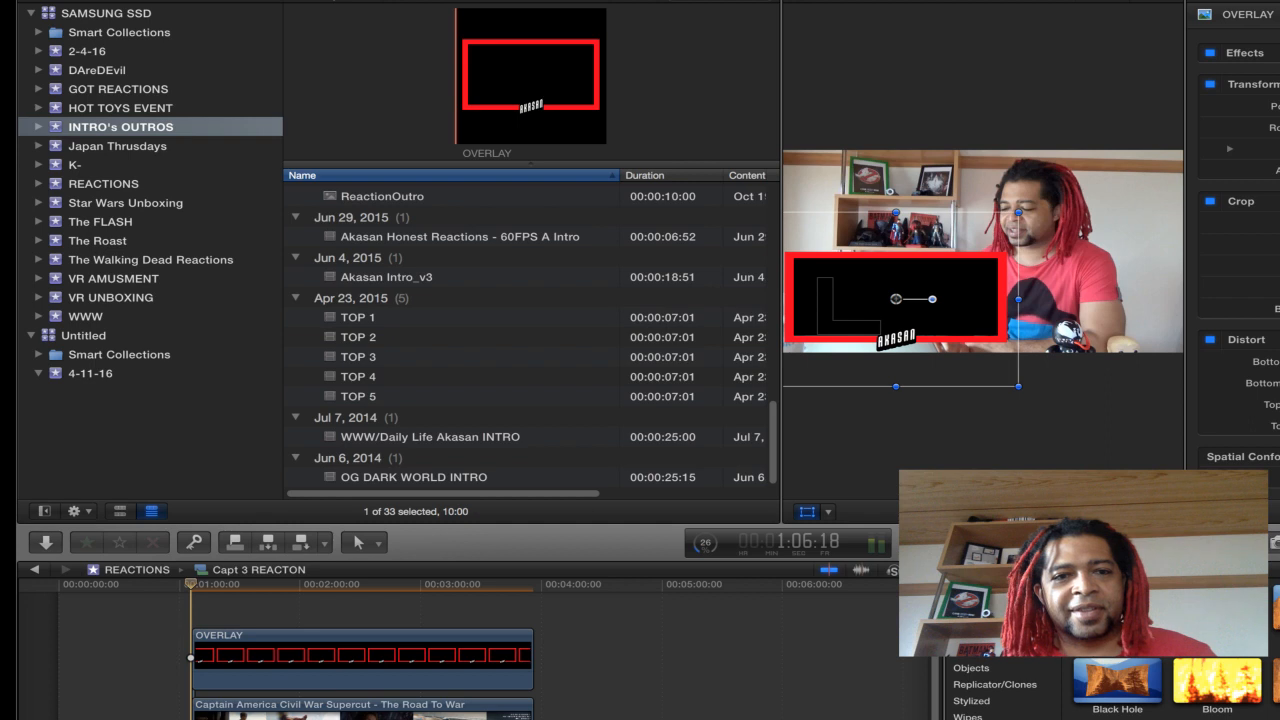
{"action": "key", "text": "super+1"}
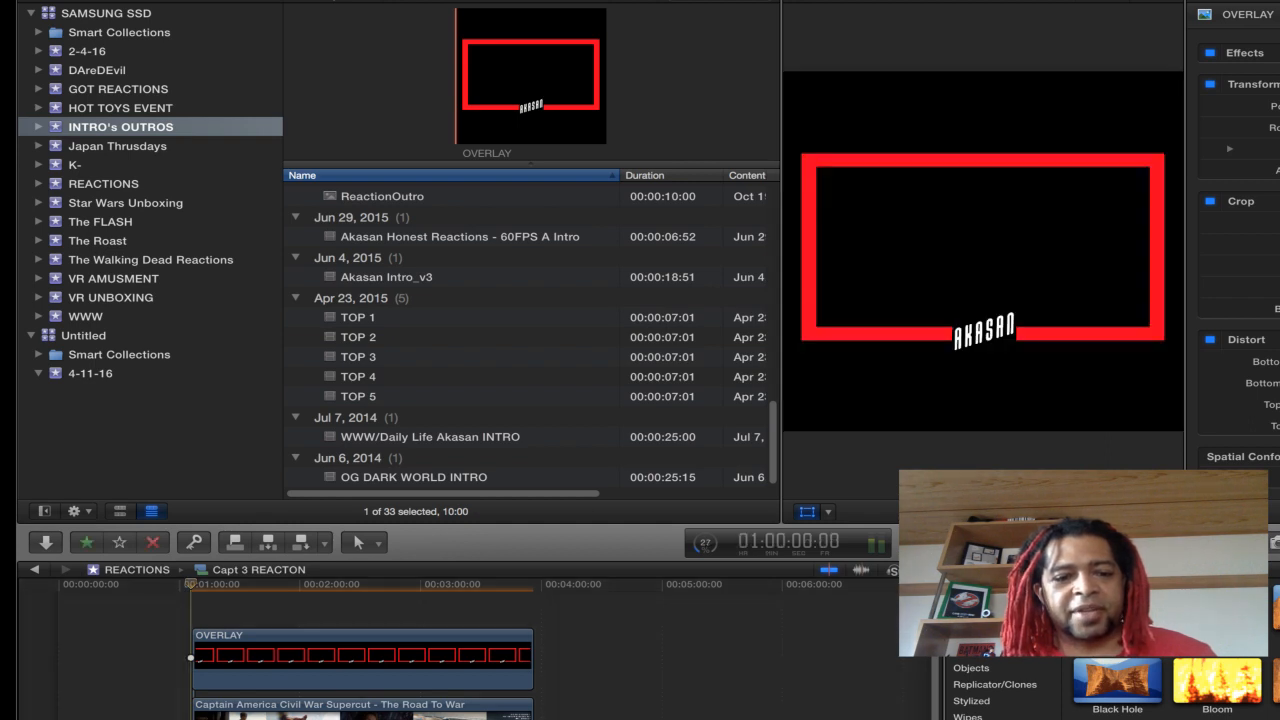
{"action": "left_click", "coordinate": [386, 277]}
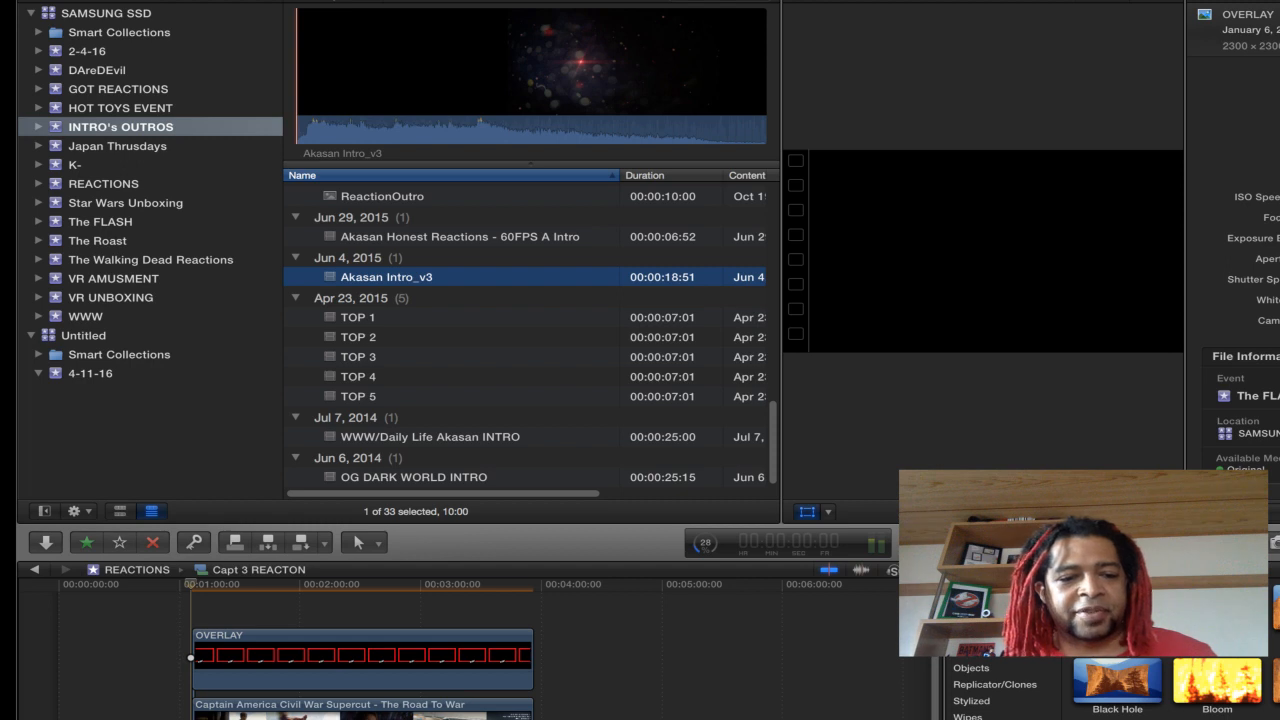
{"action": "key", "text": "super+2"}
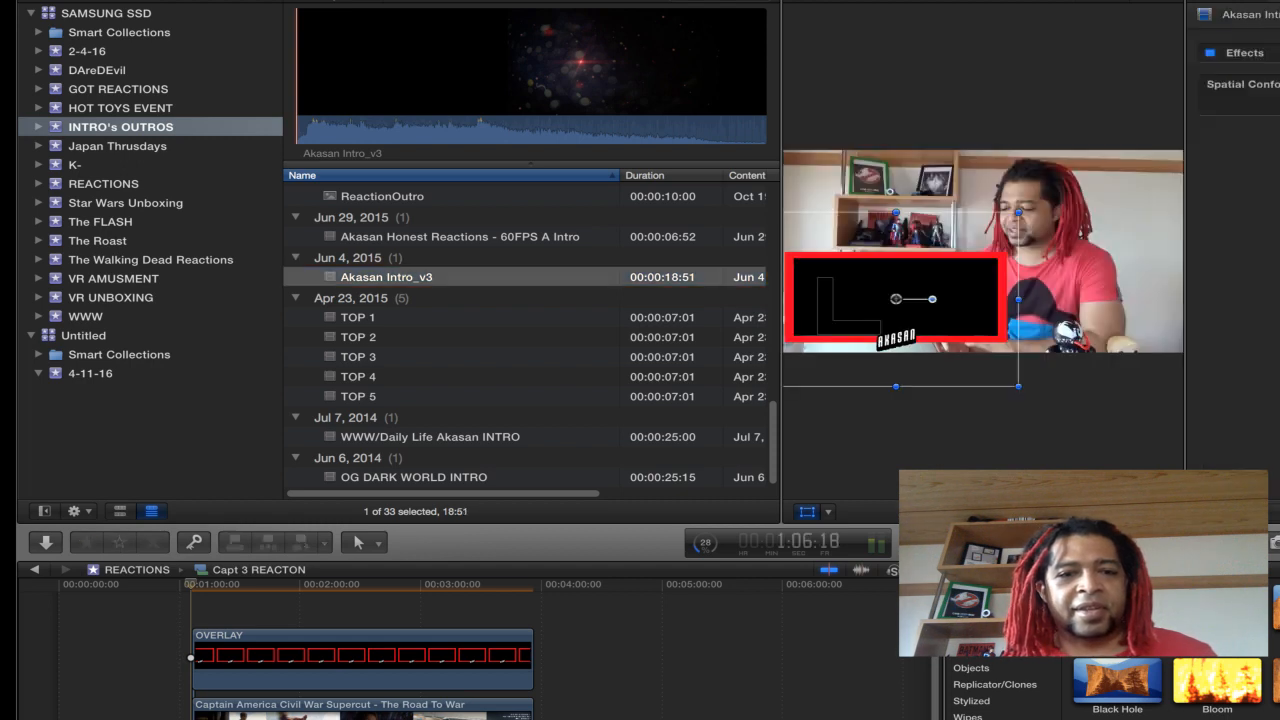
{"action": "key", "text": "w"}
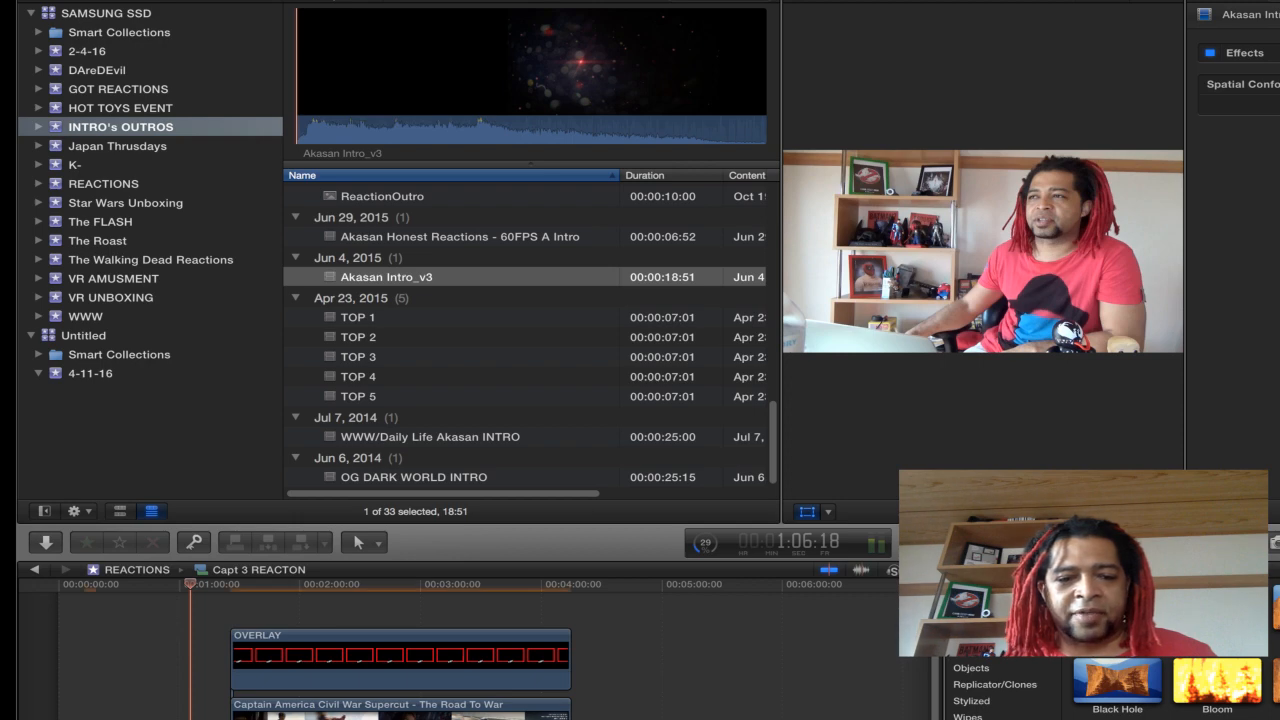
Step: Play the Akasan Intro_v3 clip in the timeline and stop at 14:11, after the title has disappeared
{"action": "scroll", "coordinate": [480, 654], "scroll_direction": "down", "scroll_amount": 3}
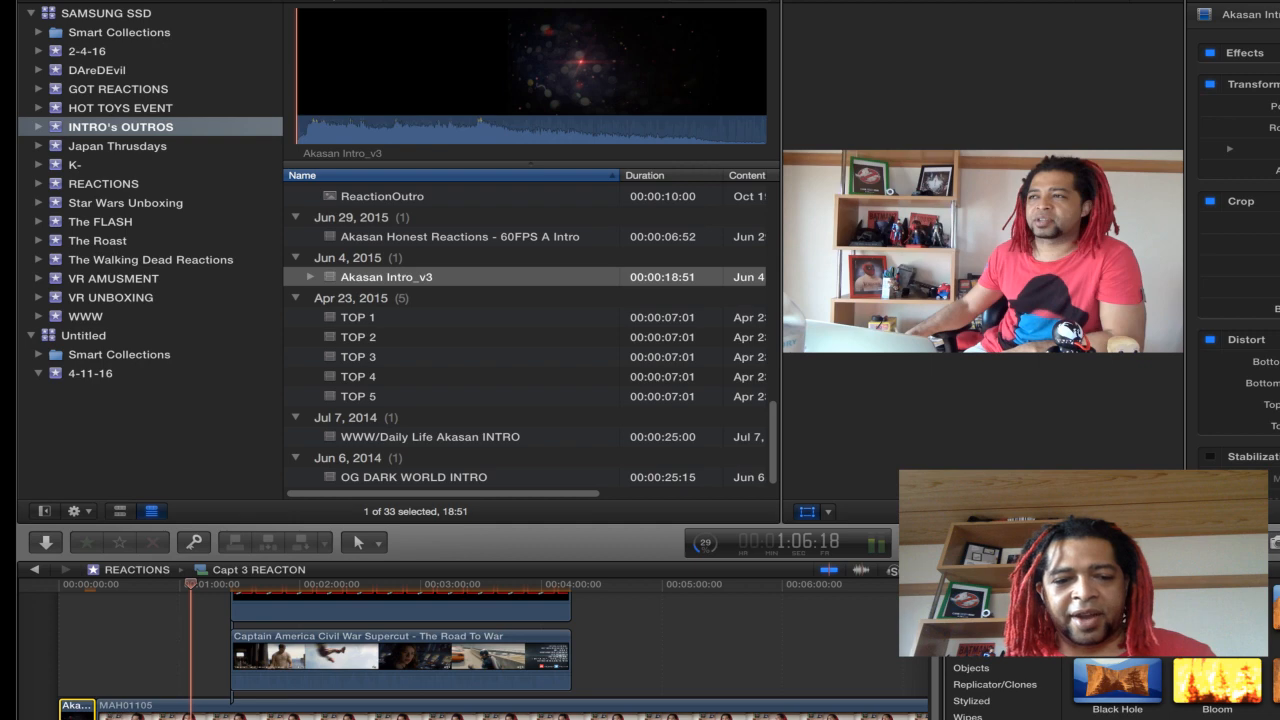
{"action": "key", "text": "super+equal"}
{"action": "key", "text": "super+equal"}
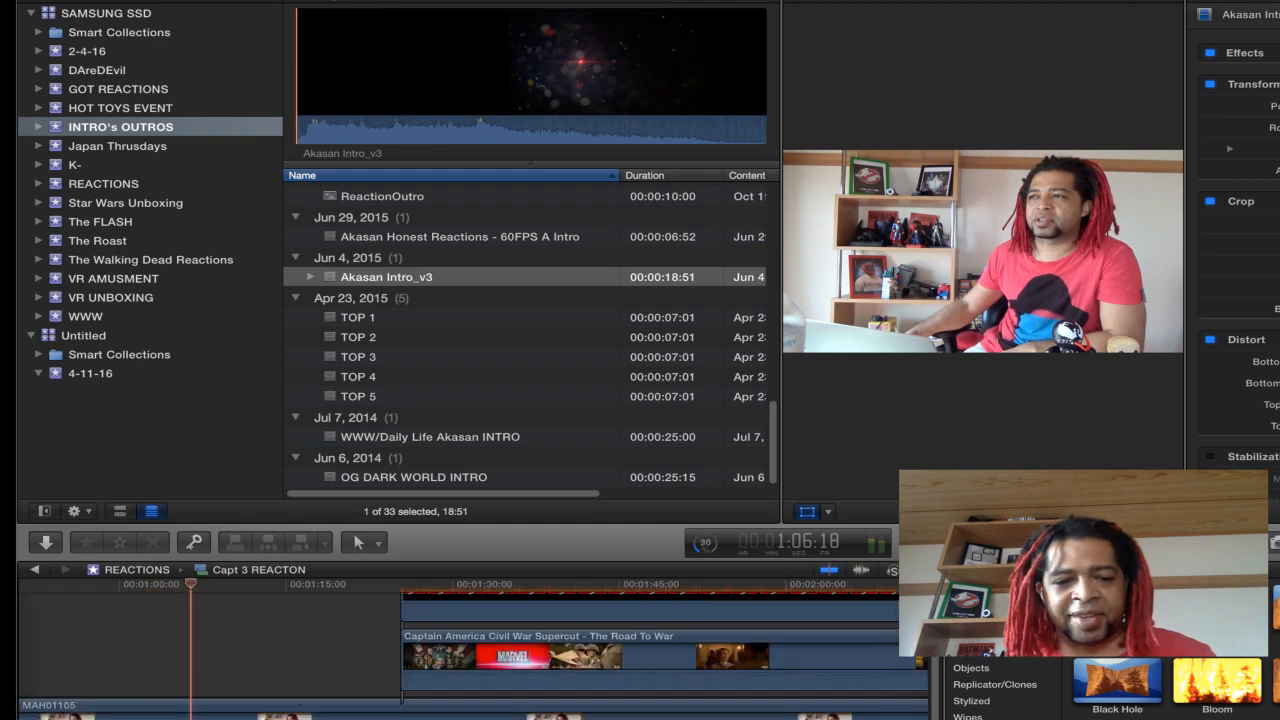
{"action": "scroll", "coordinate": [470, 640], "scroll_direction": "left", "scroll_amount": 10}
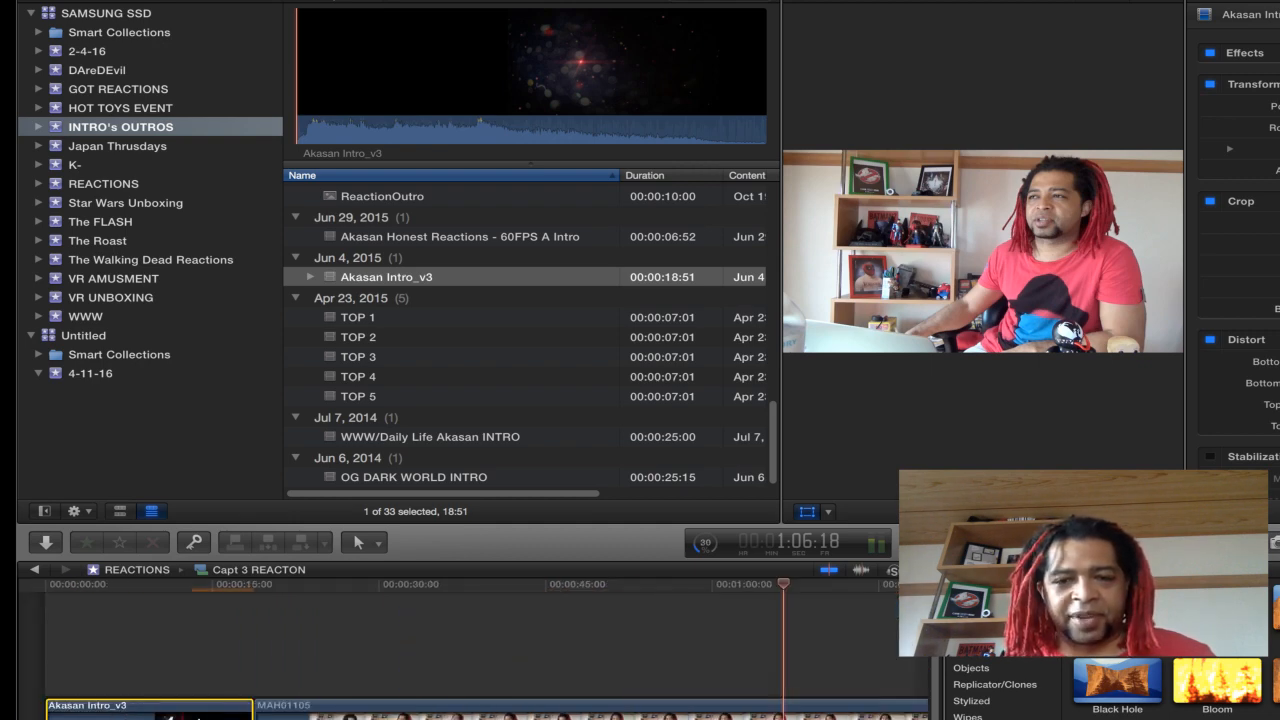
{"action": "left_click", "coordinate": [131, 640]}
{"action": "left_click", "coordinate": [95, 640]}
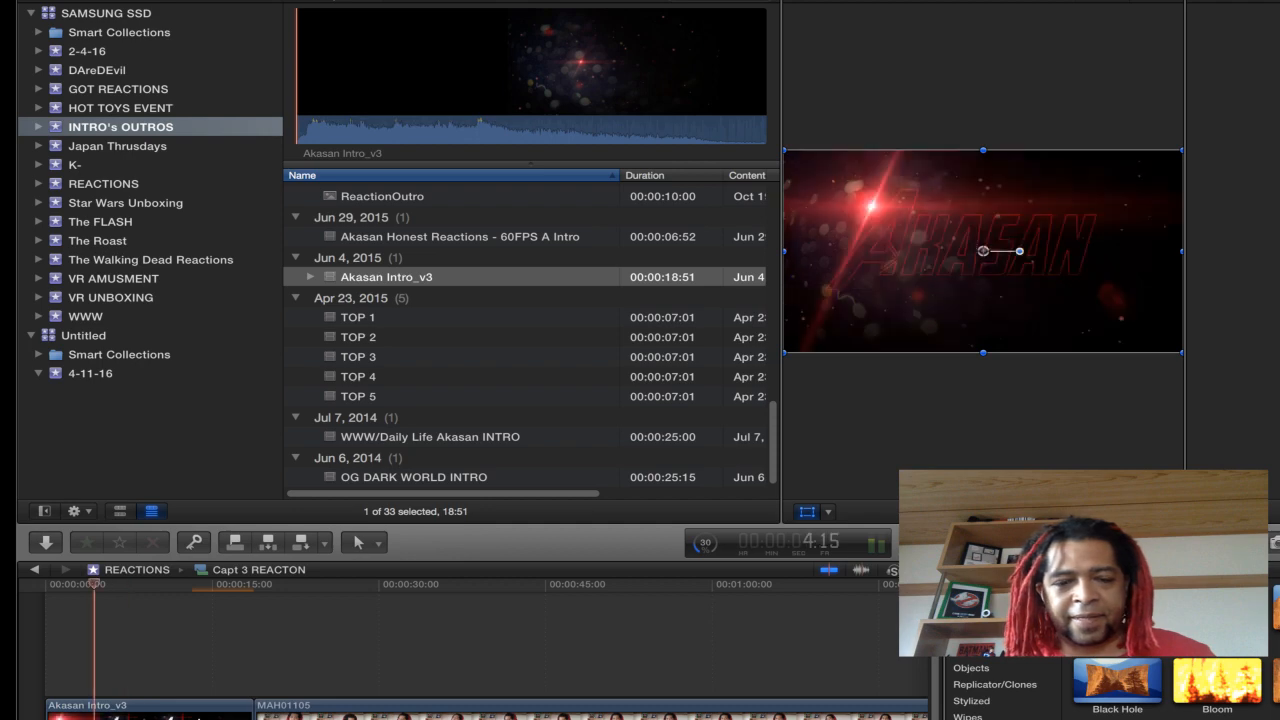
{"action": "key", "text": "super+4"}
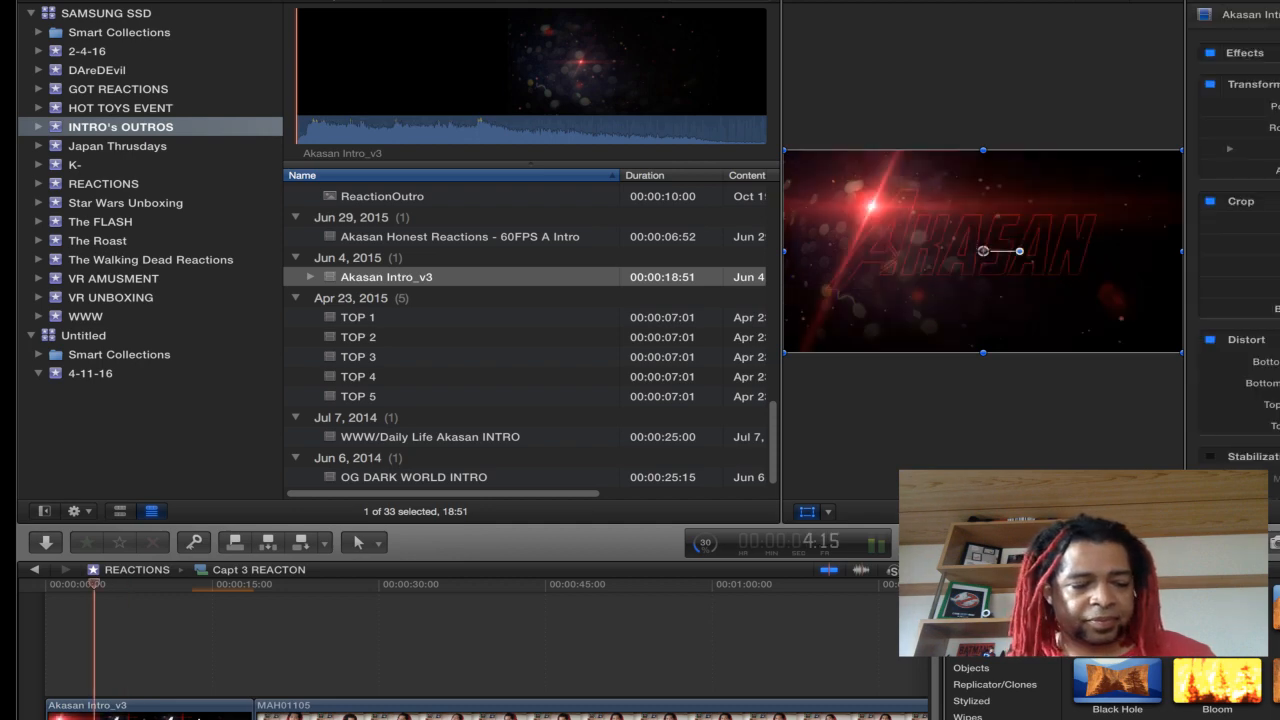
{"action": "key", "text": "space"}
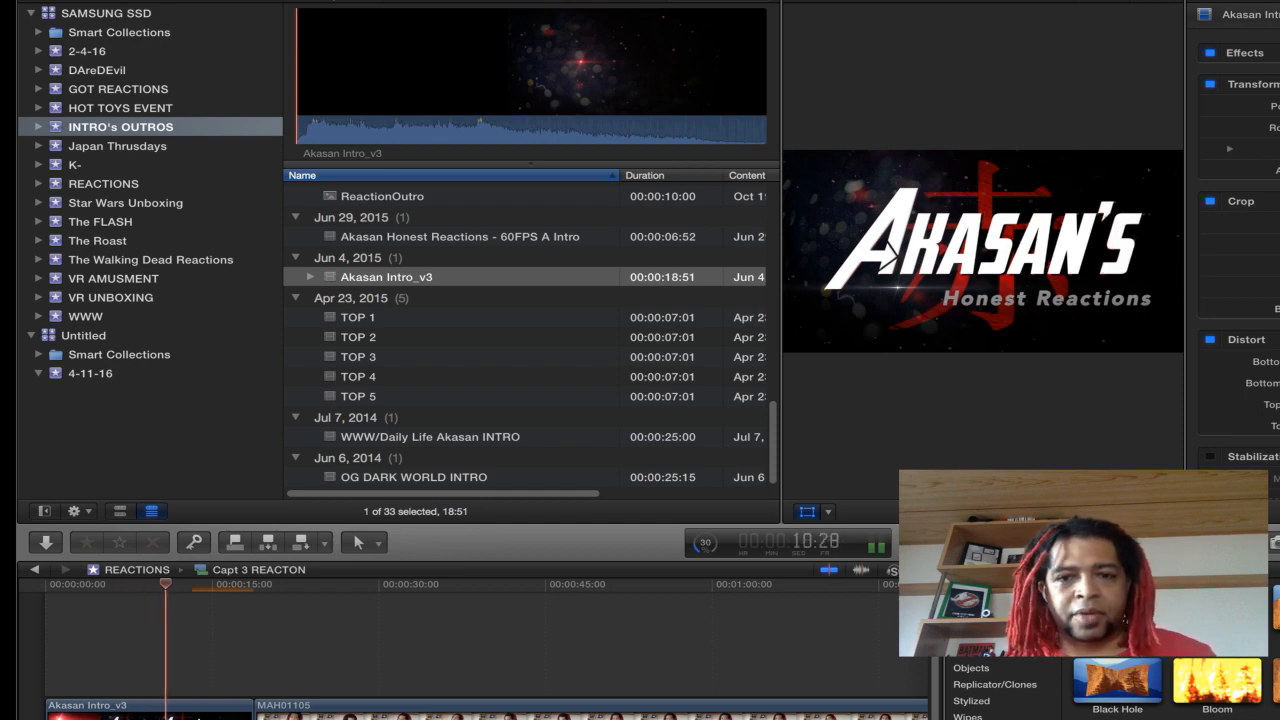
{"action": "key", "text": "space"}
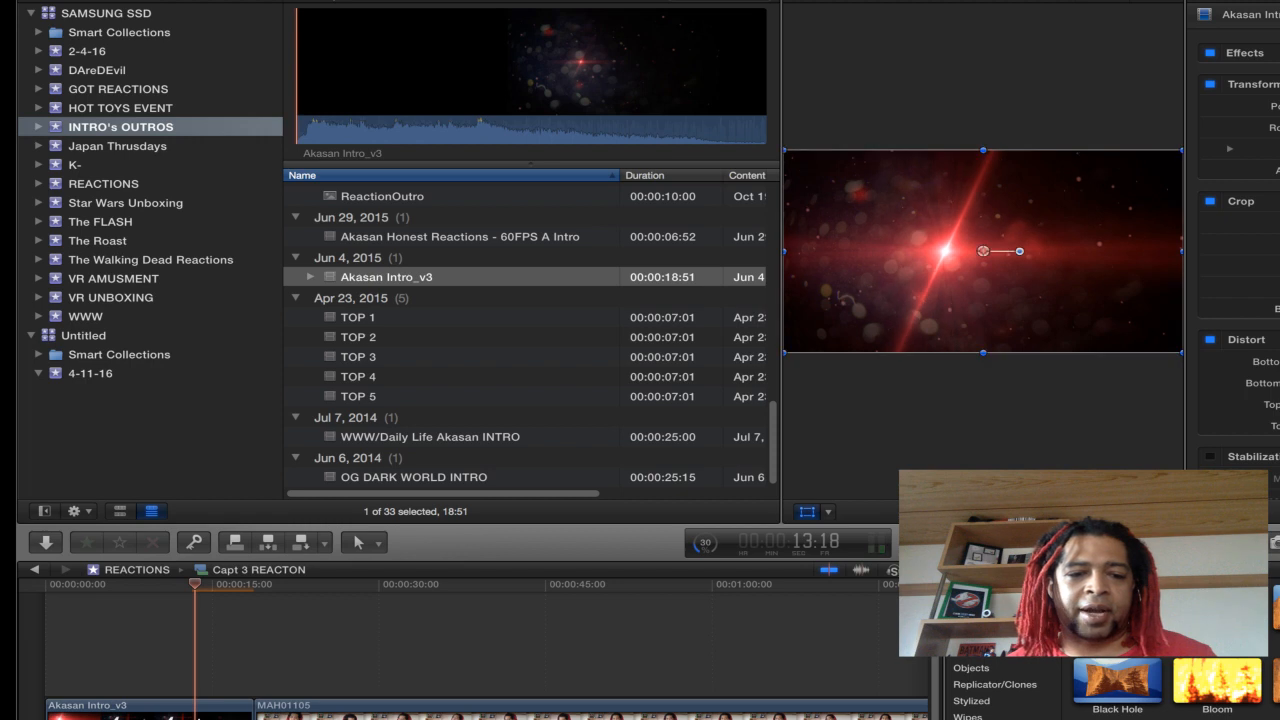
{"action": "key", "text": "space"}
{"action": "key", "text": "space"}
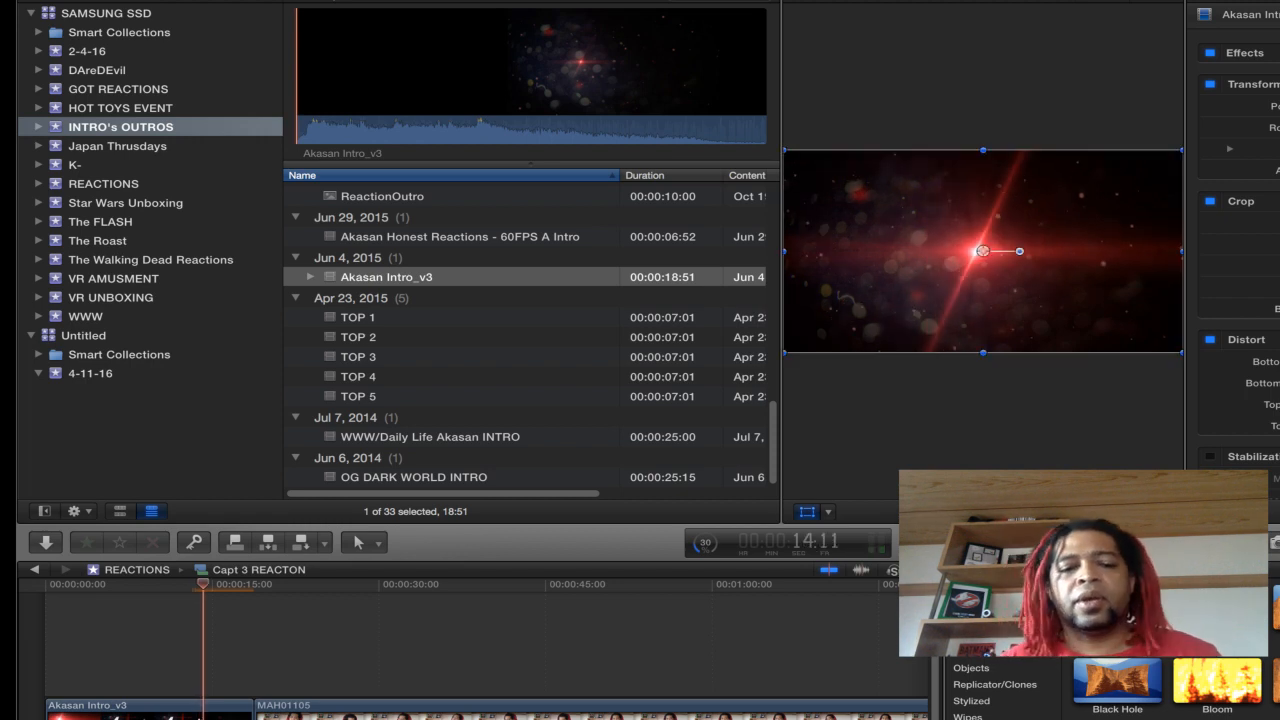
Step: Cut the Akasan Intro_v3 clip at 14:11 and delete its remaining end piece
{"action": "key", "text": "b"}
{"action": "left_click", "coordinate": [203, 717]}
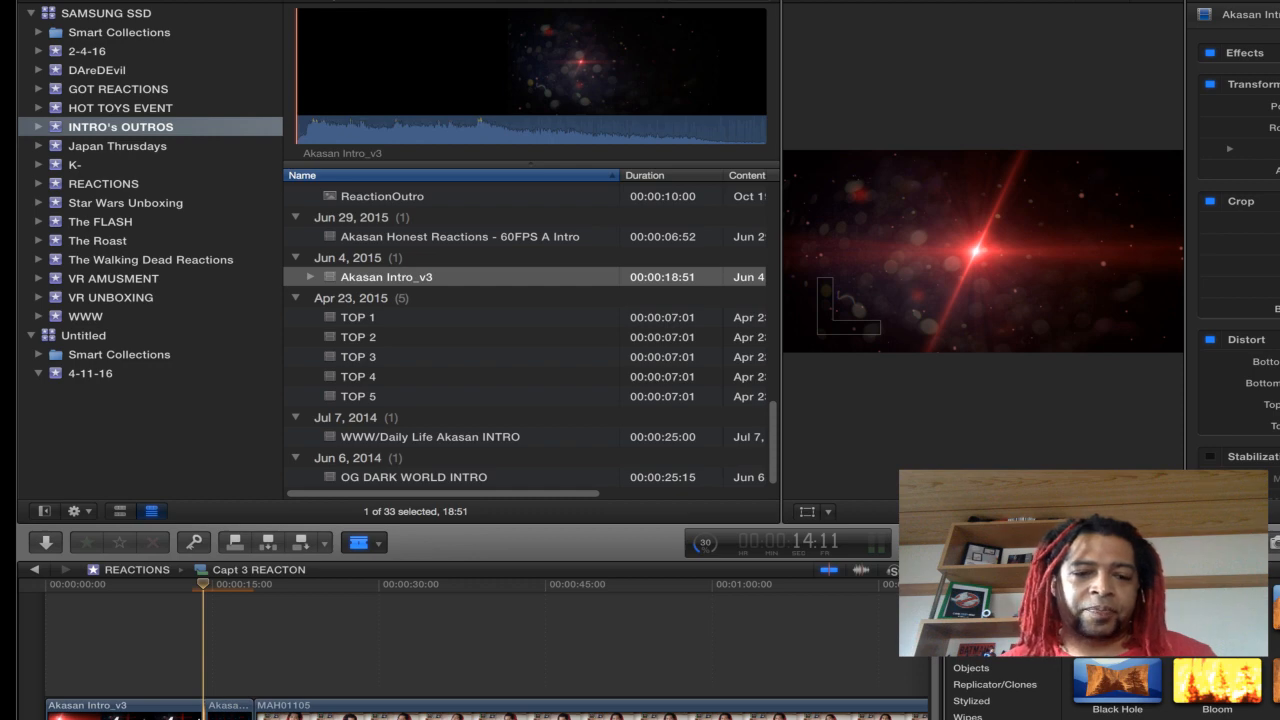
{"action": "key", "text": "a"}
{"action": "left_click", "coordinate": [228, 712]}
{"action": "key", "text": "Delete"}
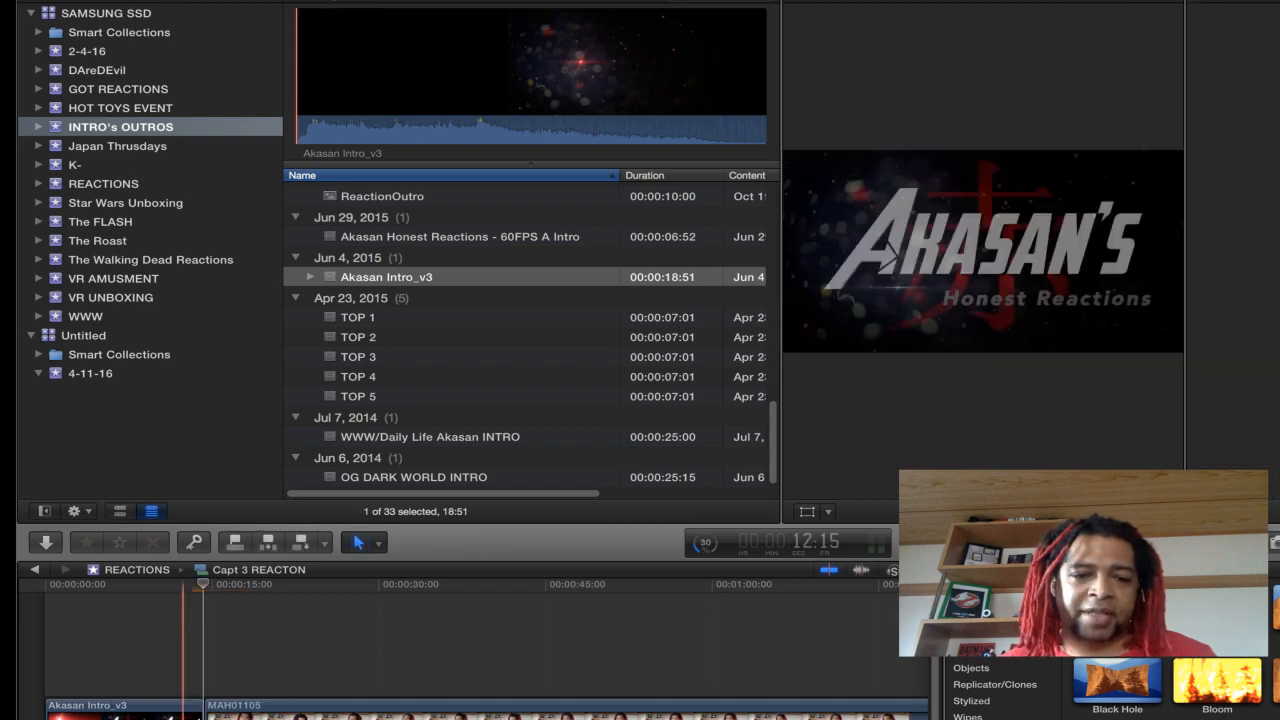
Step: Extend the Akasan Intro_v3 audio past the cut under the start of MAH01105, and play back the join
{"action": "left_click", "coordinate": [169, 717]}
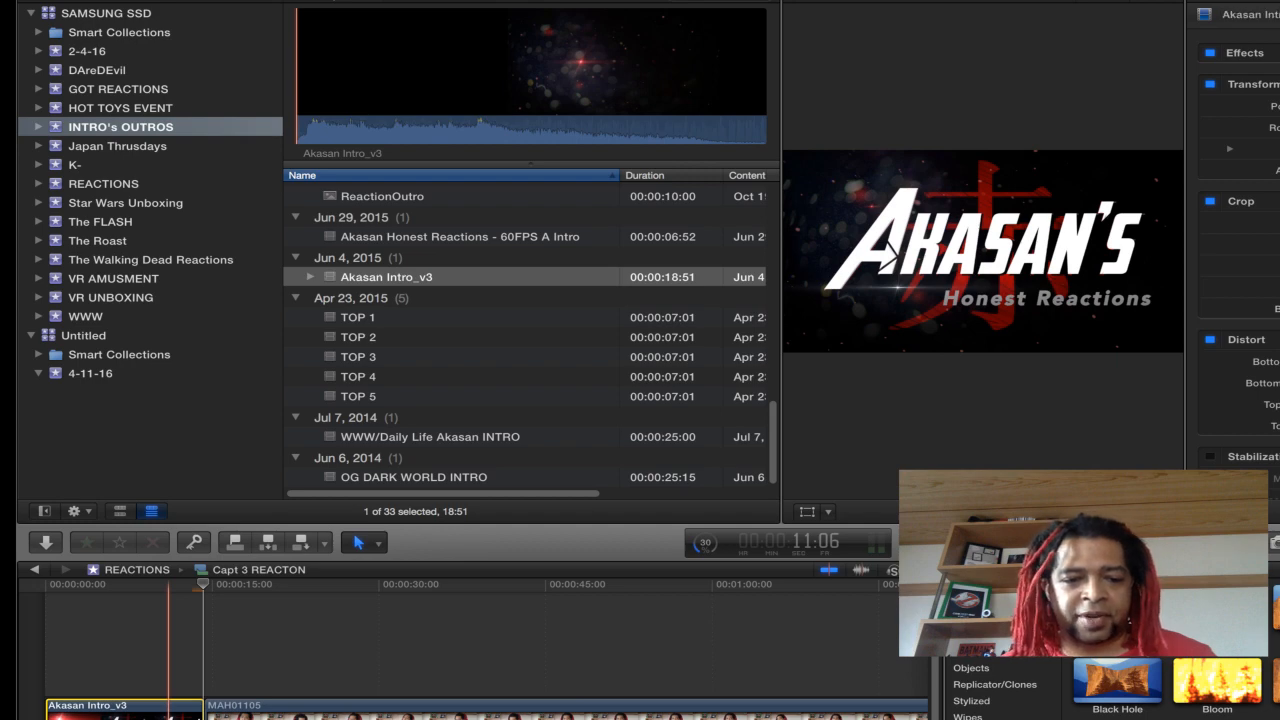
{"action": "left_click", "coordinate": [202, 717]}
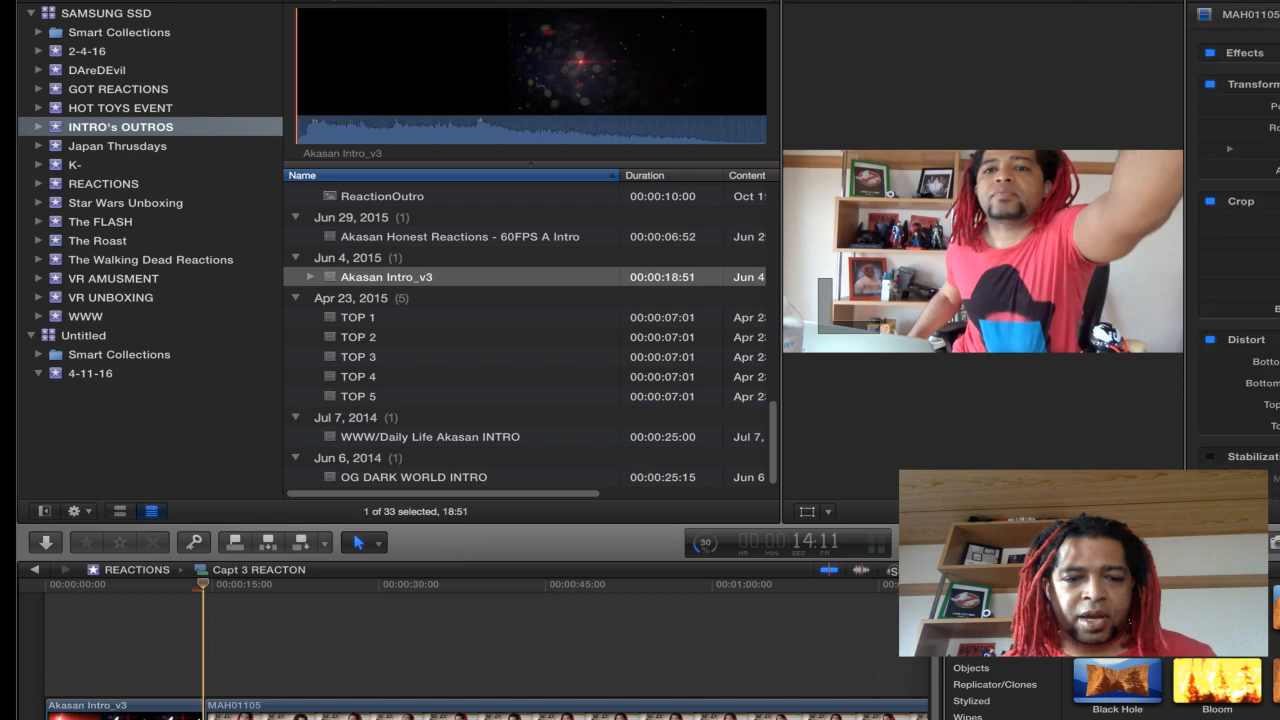
{"action": "left_click", "coordinate": [201, 717]}
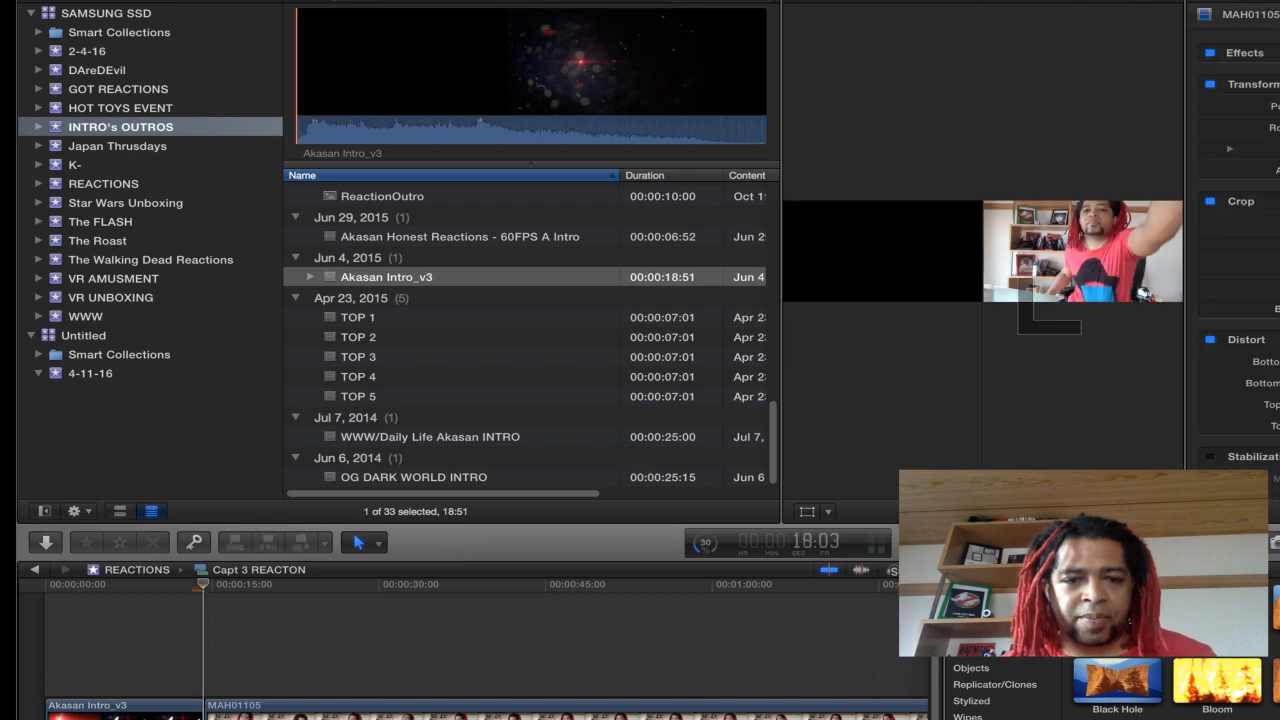
{"action": "left_click_drag", "start_coordinate": [247, 717], "coordinate": [254, 717]}
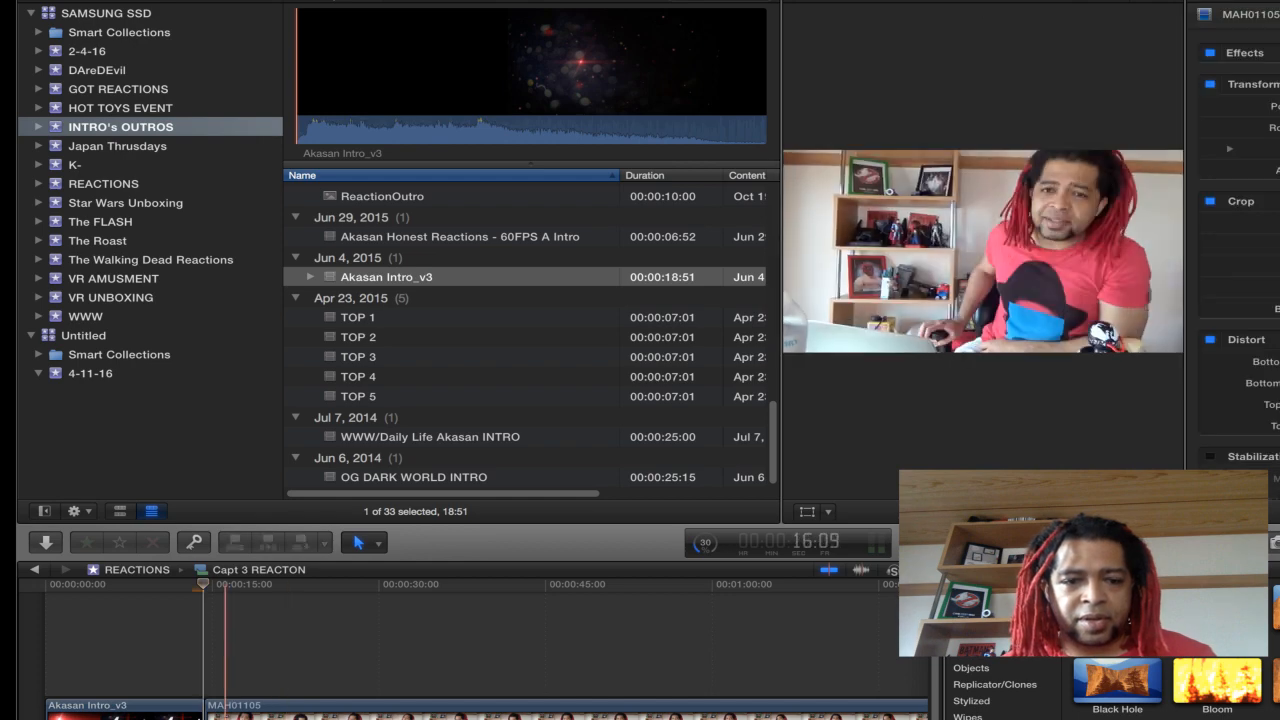
{"action": "left_click", "coordinate": [203, 717]}
{"action": "key", "text": "space"}
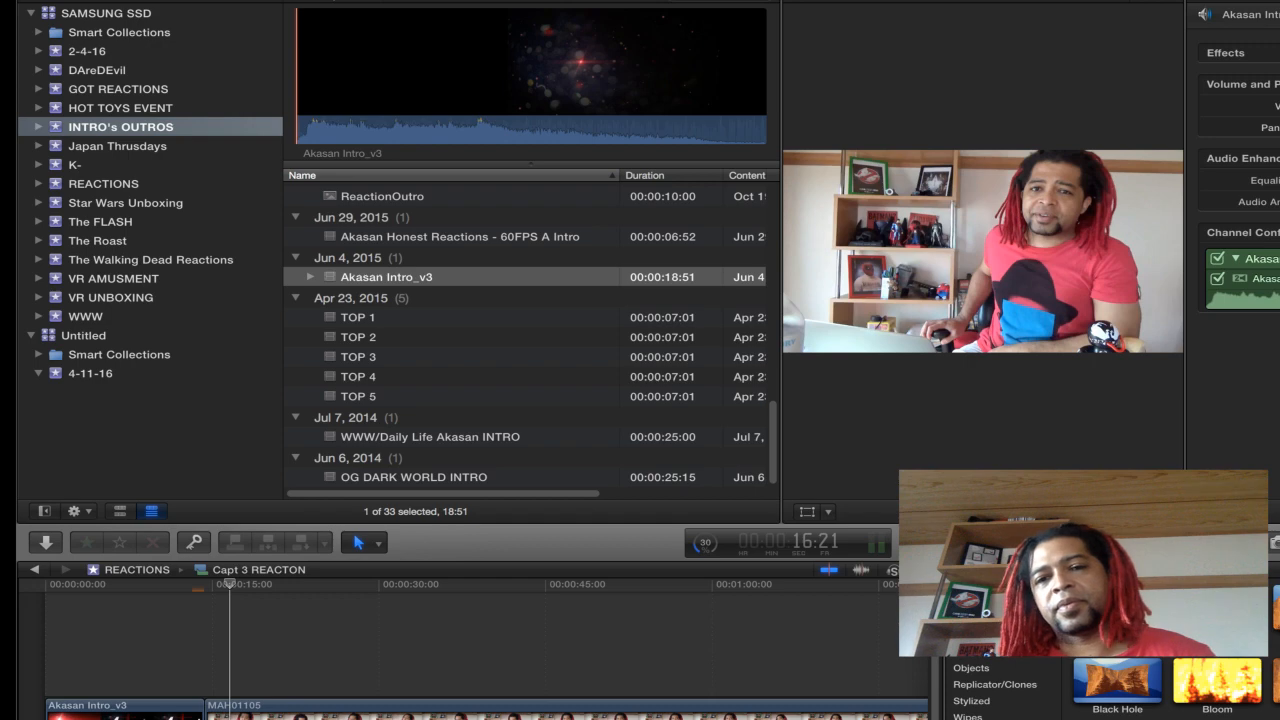
Step: Add the default transition at the cut between Akasan Intro_v3 and MAH01105, and play back the join
{"action": "key", "text": "super+t"}
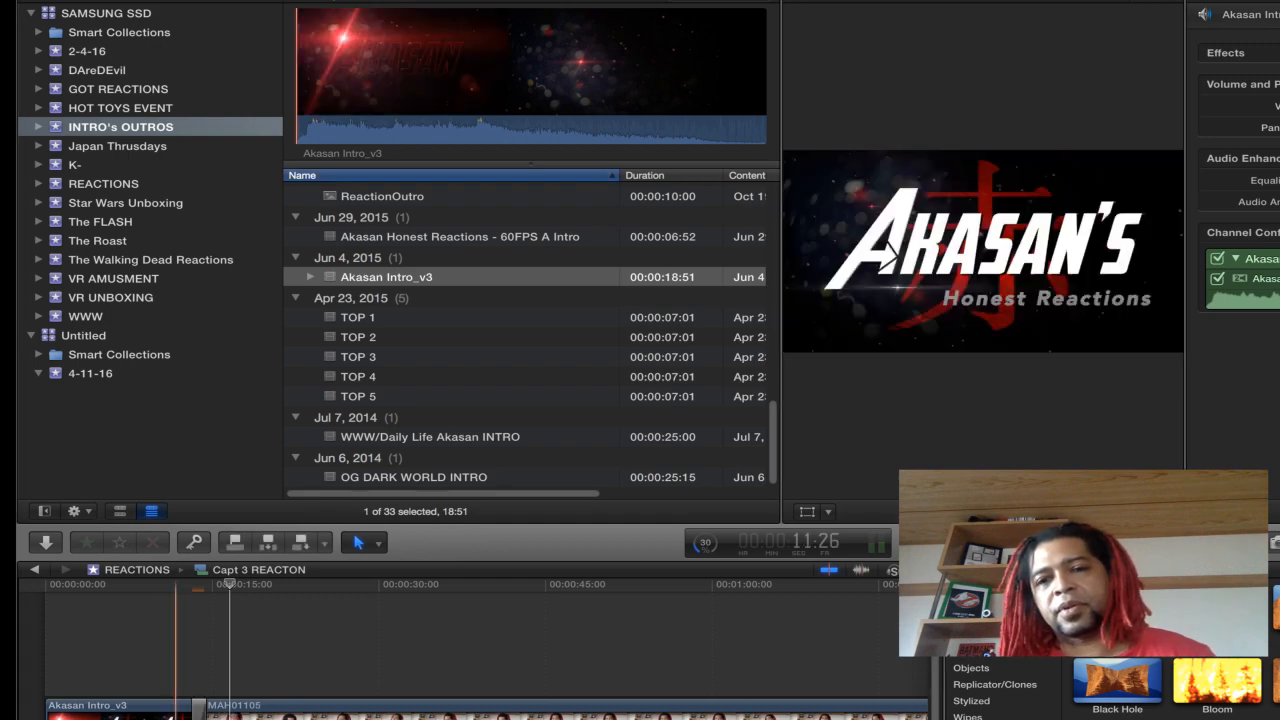
{"action": "key", "text": "space"}
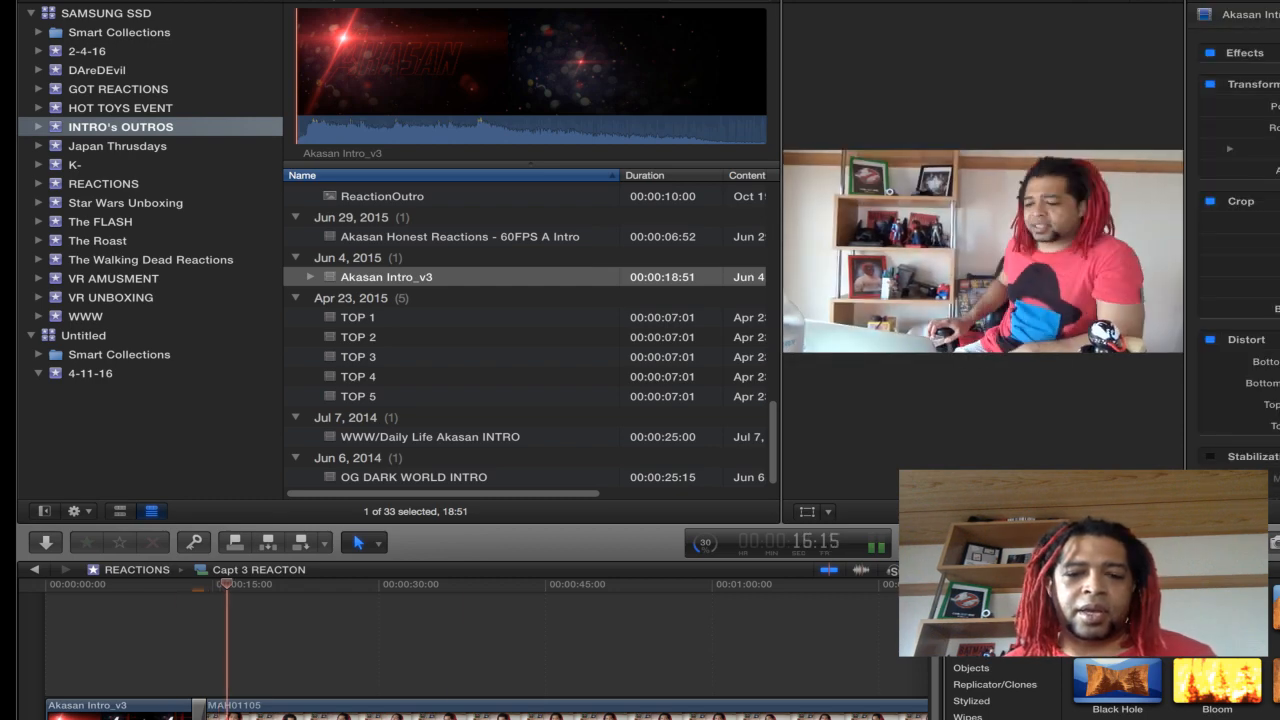
{"action": "key", "text": "space"}
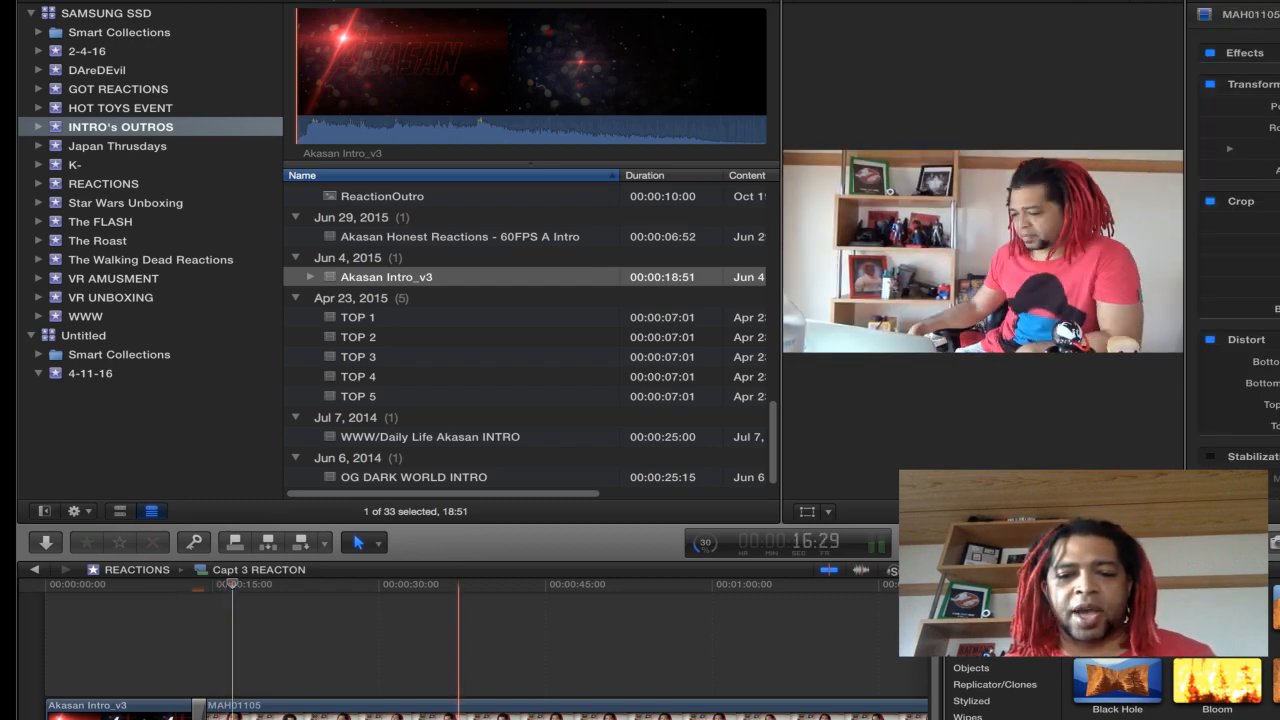
Step: Find the closing gesture near the end of MAH01105 and trim the clip's end to 7:21:09
{"action": "scroll", "coordinate": [459, 645], "scroll_direction": "right", "scroll_amount": 10}
{"action": "scroll", "coordinate": [459, 645], "scroll_direction": "right", "scroll_amount": 20}
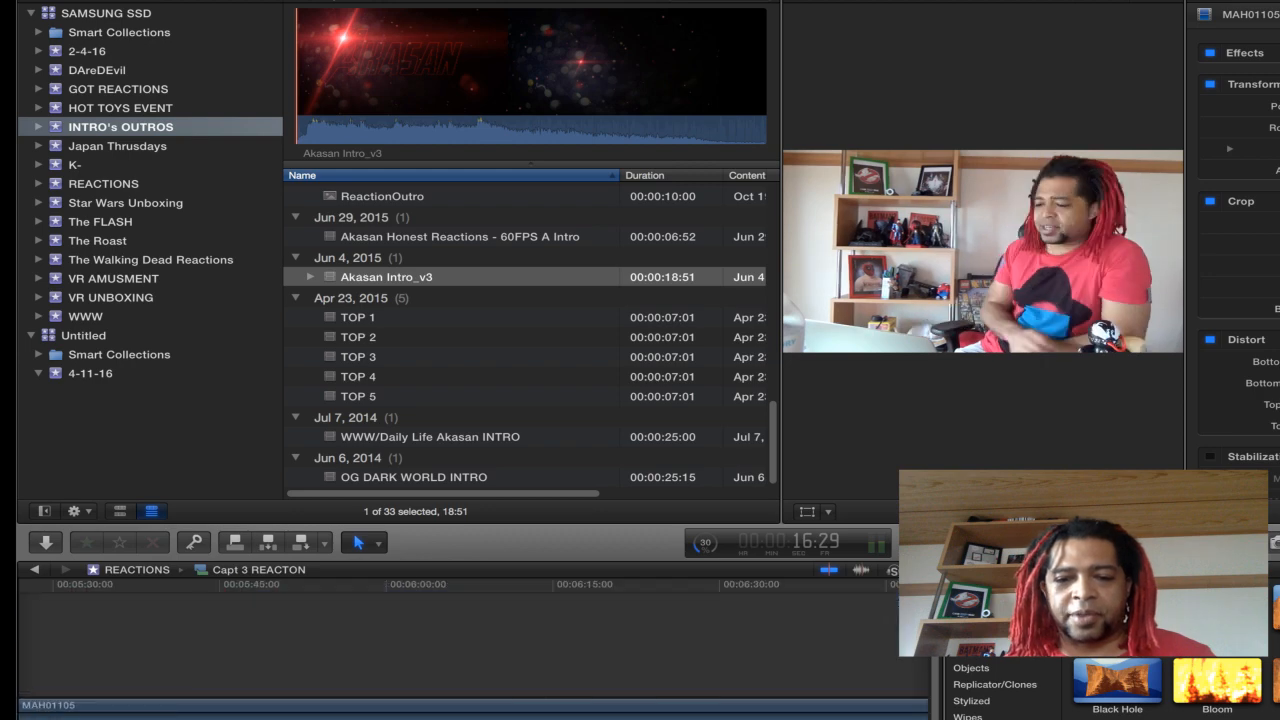
{"action": "scroll", "coordinate": [459, 645], "scroll_direction": "right", "scroll_amount": 10}
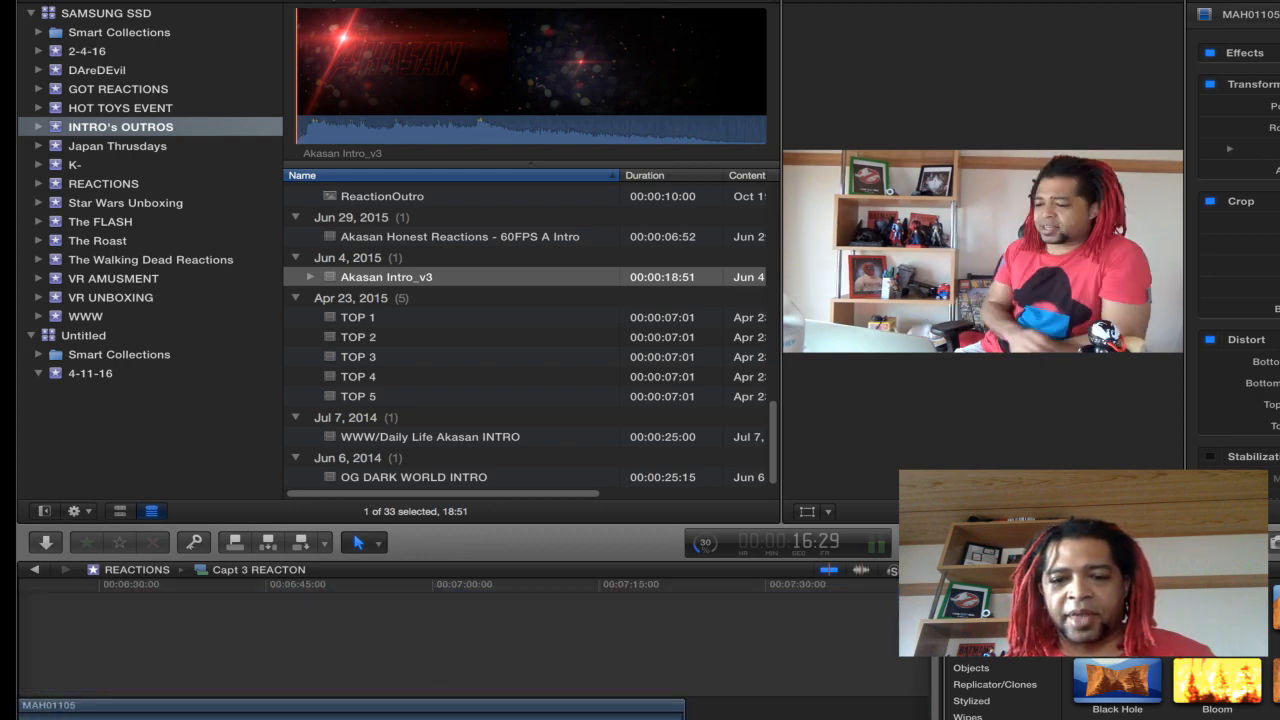
{"action": "scroll", "coordinate": [459, 645], "scroll_direction": "left", "scroll_amount": 2}
{"action": "left_click", "coordinate": [732, 650]}
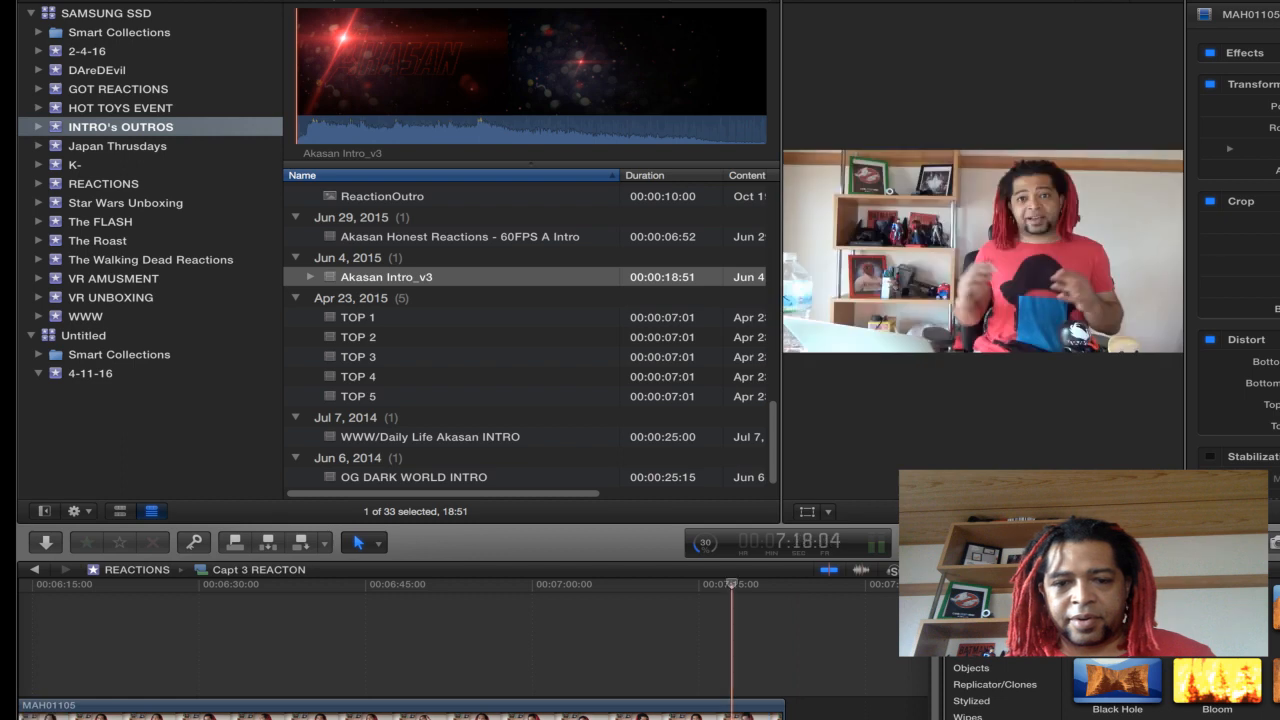
{"action": "left_click", "coordinate": [745, 650]}
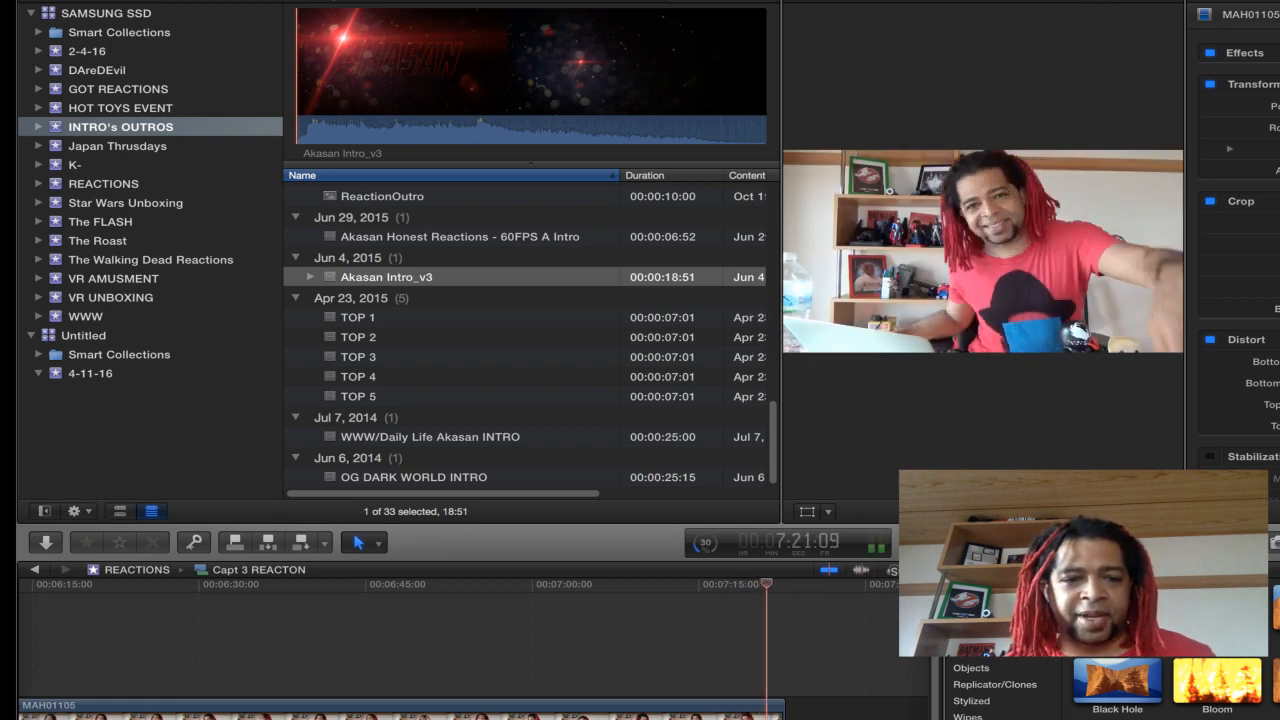
{"action": "left_click_drag", "start_coordinate": [784, 712], "coordinate": [766, 712]}
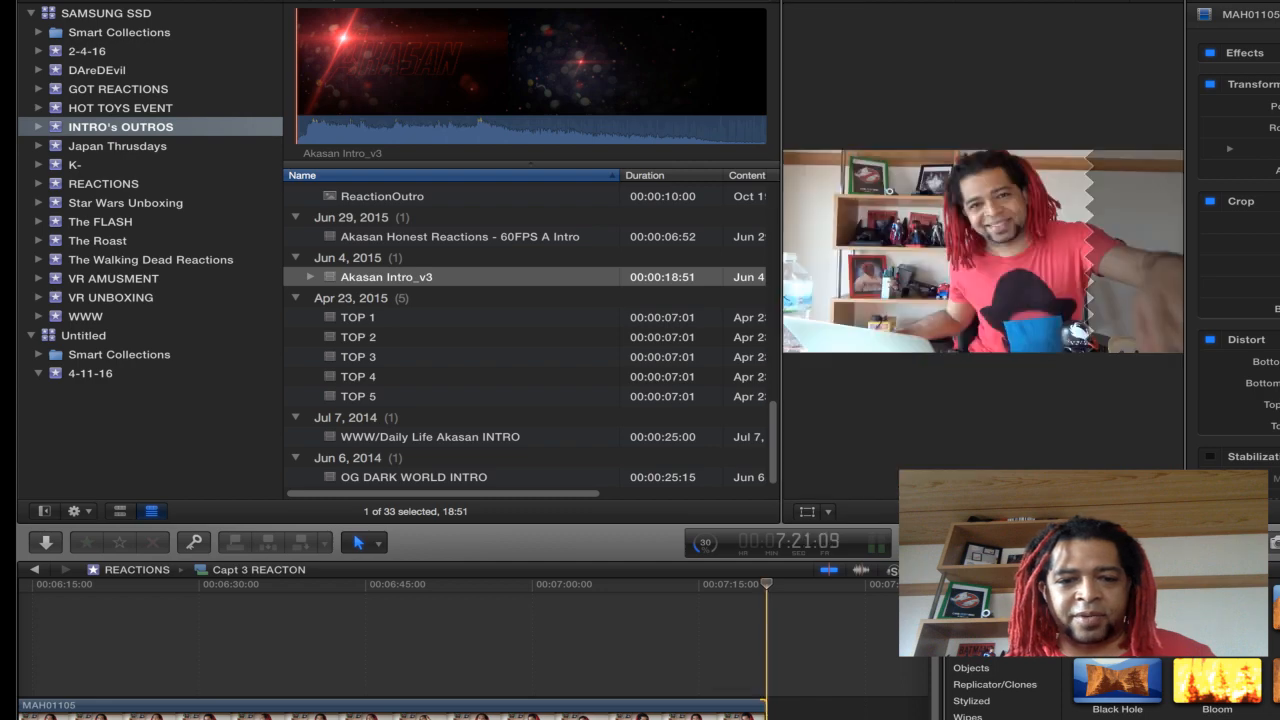
Step: Go back through the timeline history to the WWW not 60fps project and copy the Civil War outro clips at its end
{"action": "left_click", "coordinate": [35, 570]}
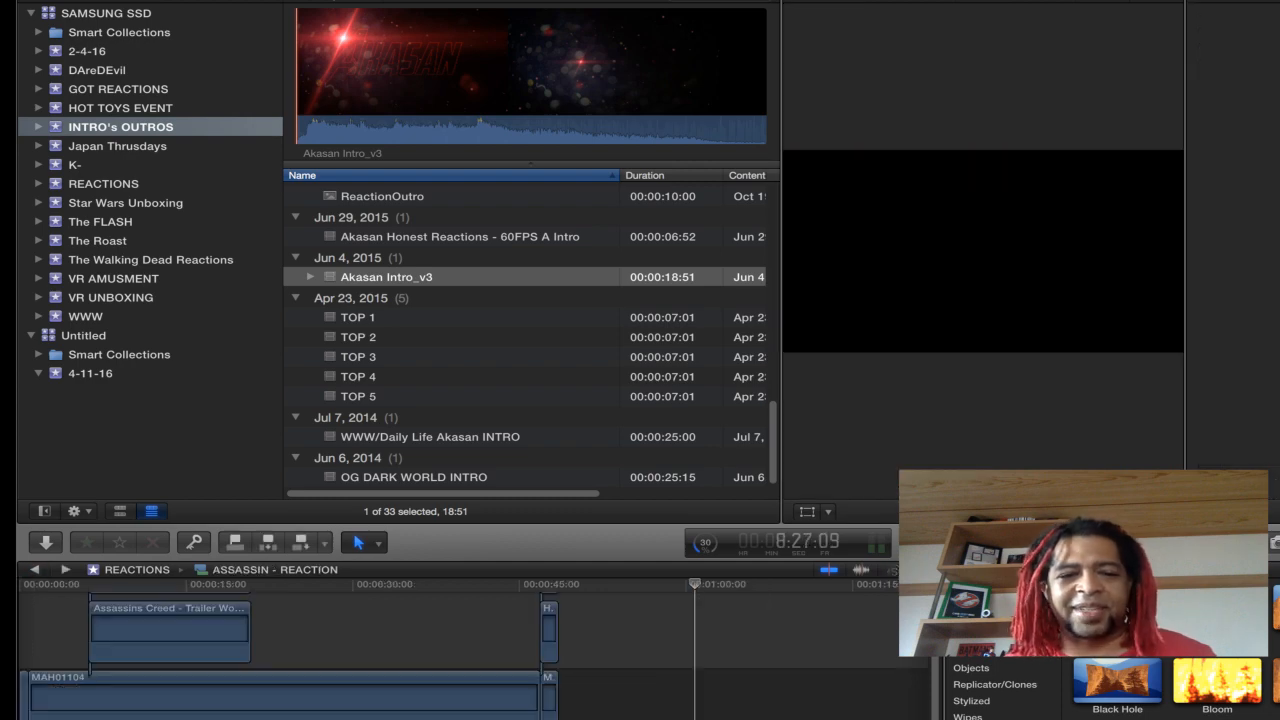
{"action": "left_click", "coordinate": [35, 570]}
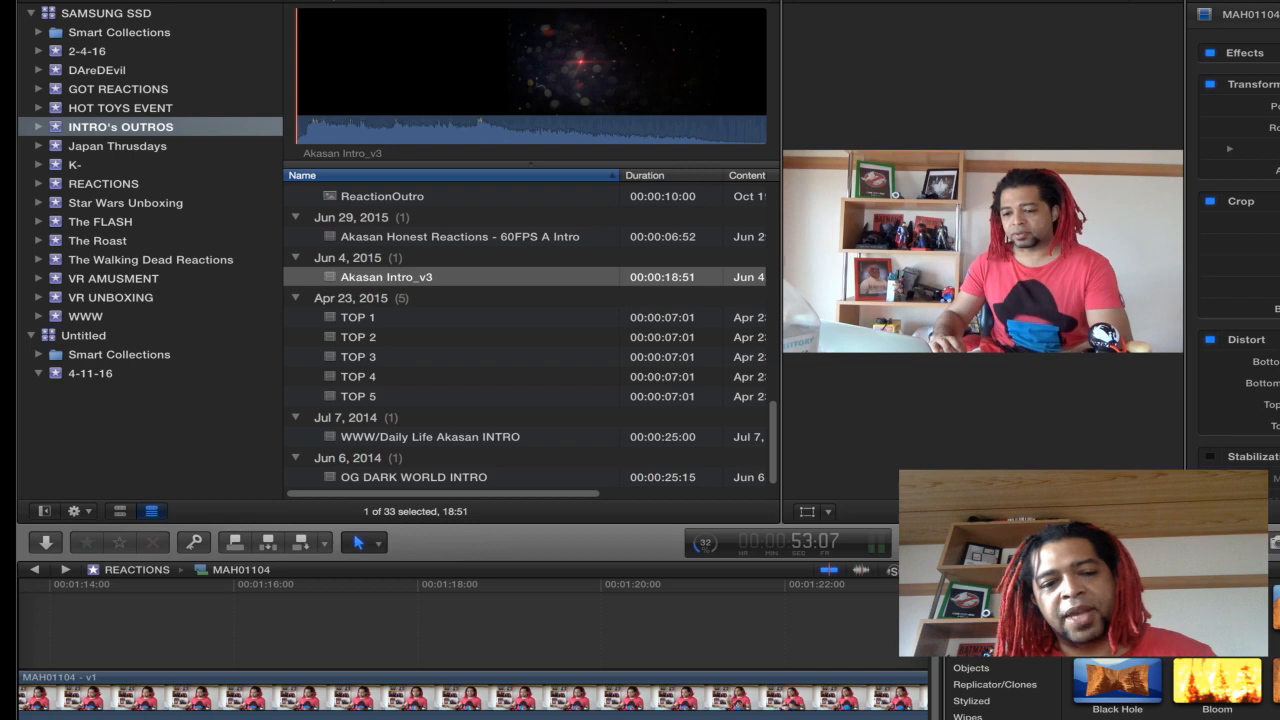
{"action": "key", "text": "super+minus"}
{"action": "key", "text": "super+minus"}
{"action": "key", "text": "super+minus"}
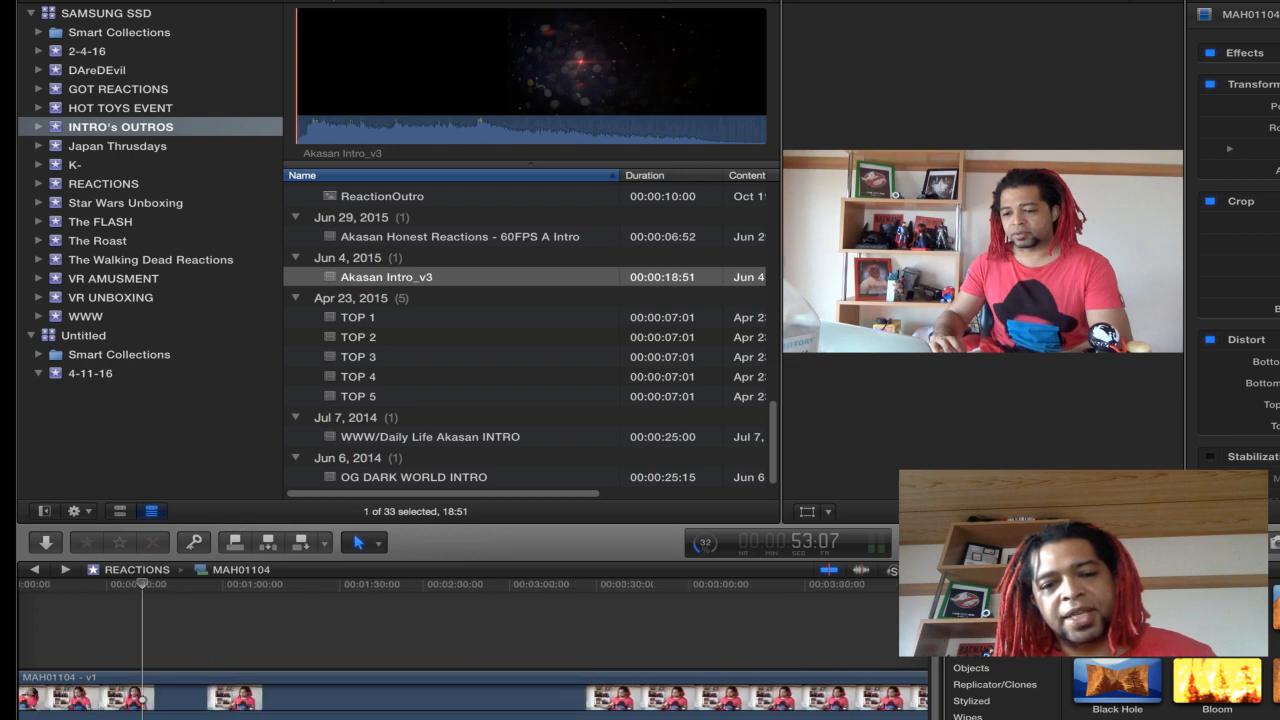
{"action": "key", "text": "super+minus"}
{"action": "left_click", "coordinate": [35, 570]}
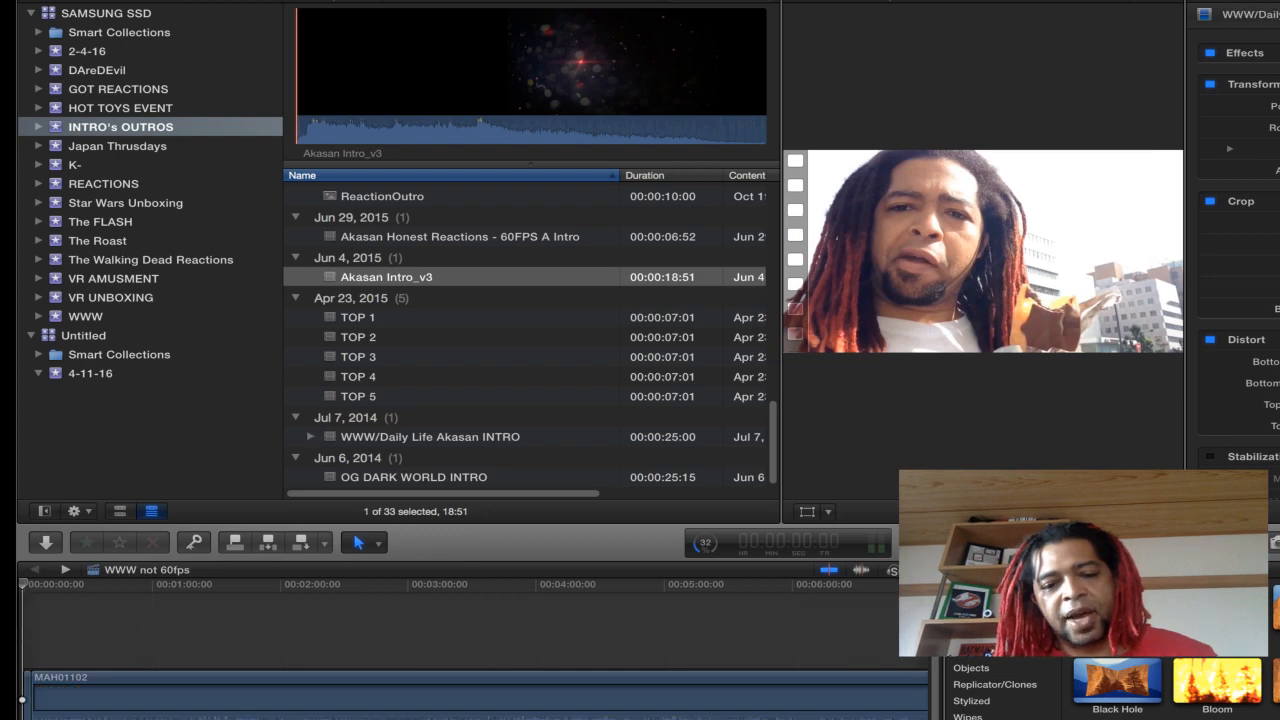
{"action": "mouse_move", "coordinate": [717, 633]}
{"action": "left_mouse_down"}
{"action": "mouse_move", "coordinate": [716, 708]}
{"action": "mouse_move", "coordinate": [690, 708]}
{"action": "left_mouse_up"}
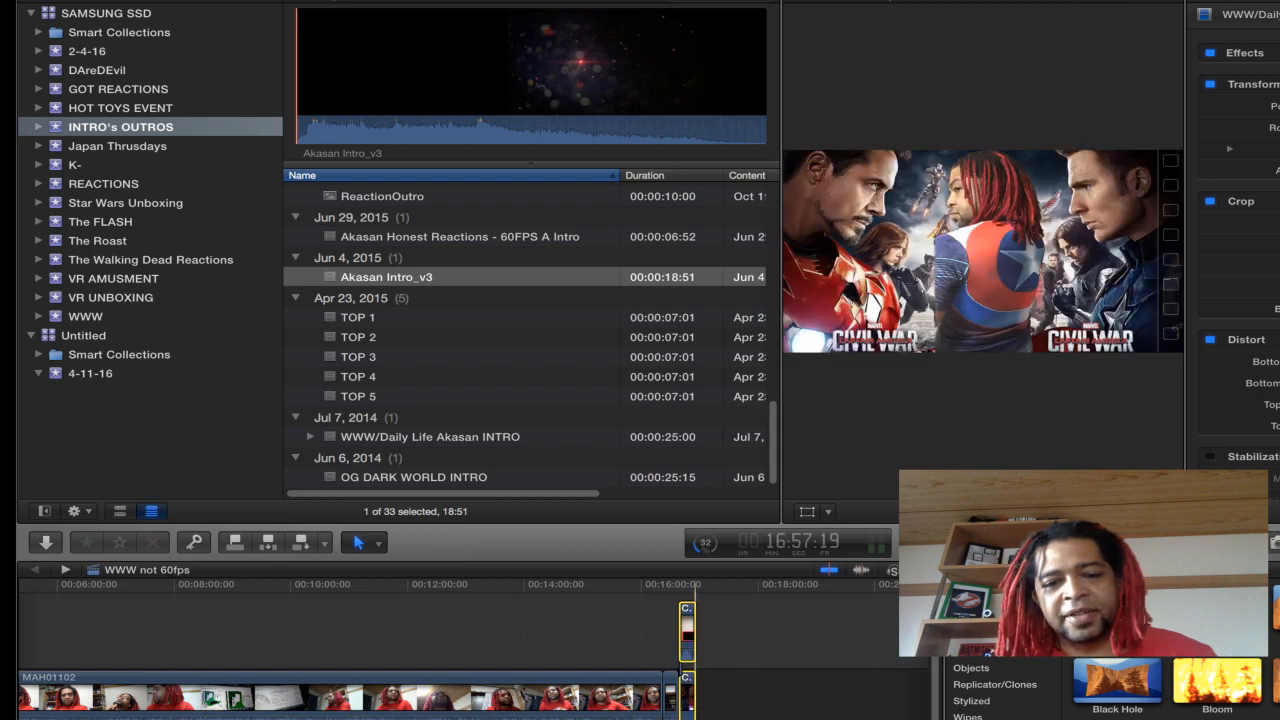
{"action": "key", "text": "space"}
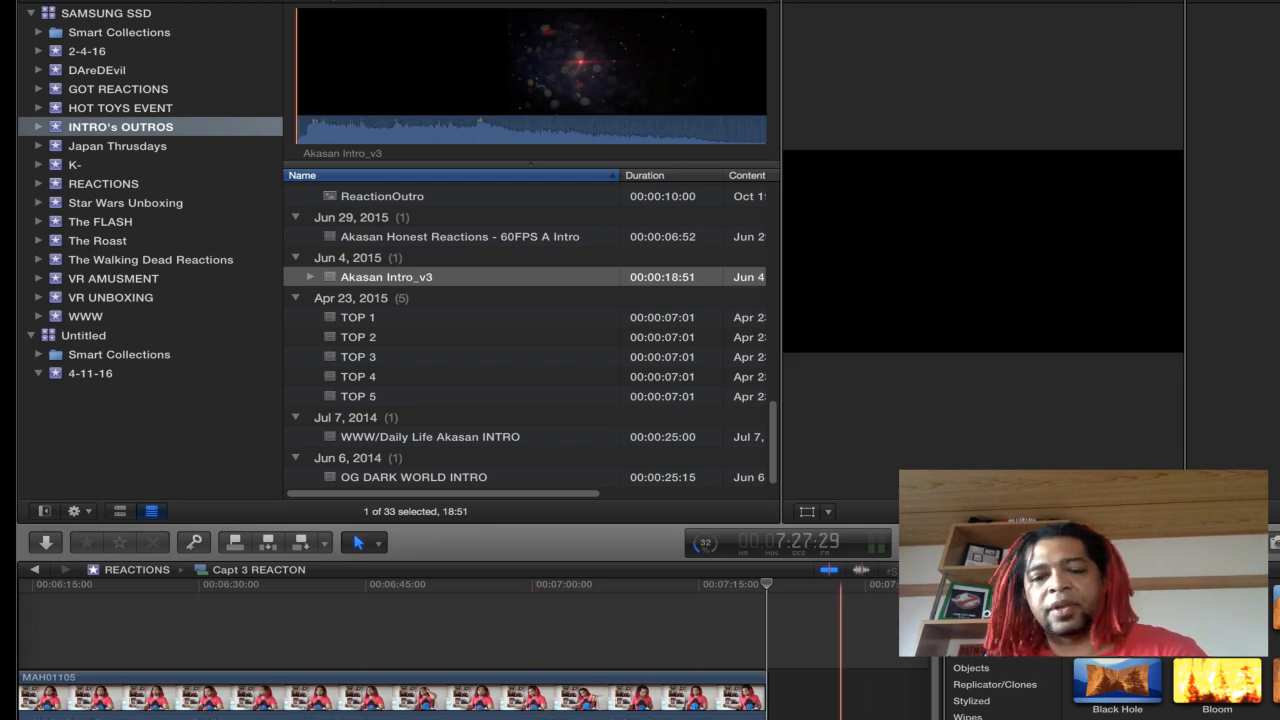
Step: Paste the outro clips at the end of the Capt 3 REACTON timeline and delete the large gap after MAH01105
{"action": "key", "text": "super+v"}
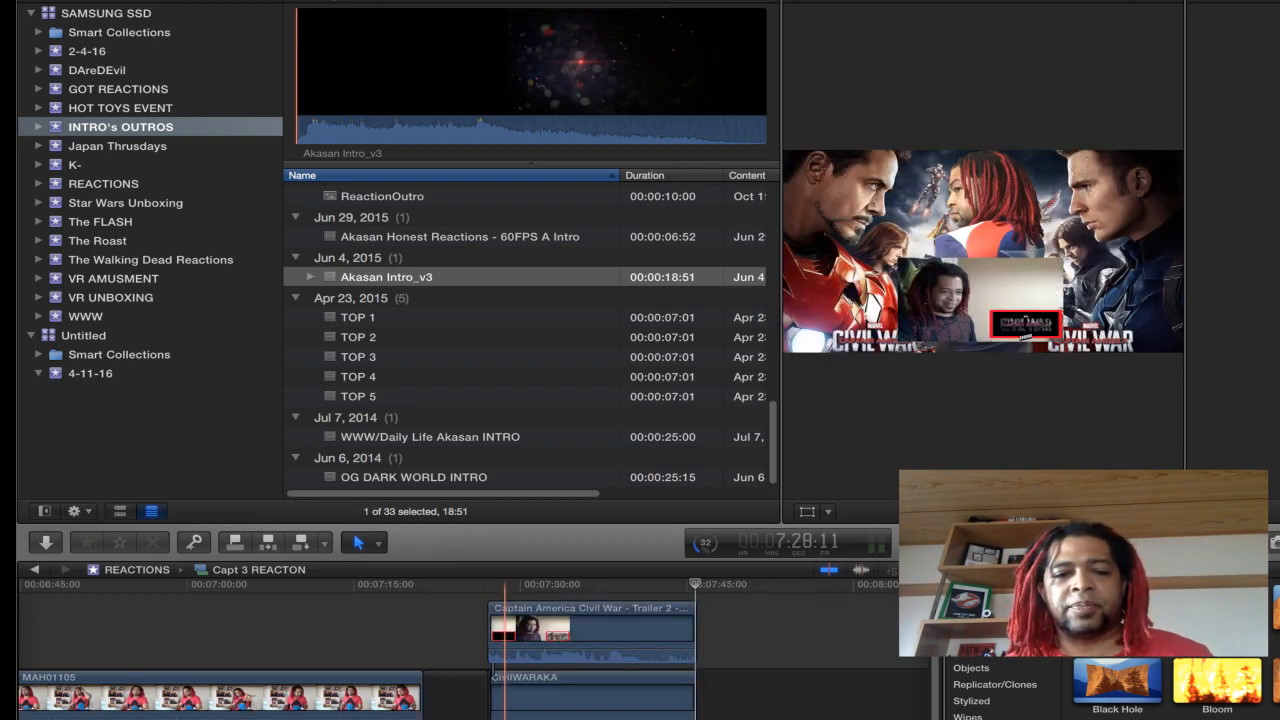
{"action": "left_click", "coordinate": [475, 697]}
{"action": "key", "text": "Delete"}
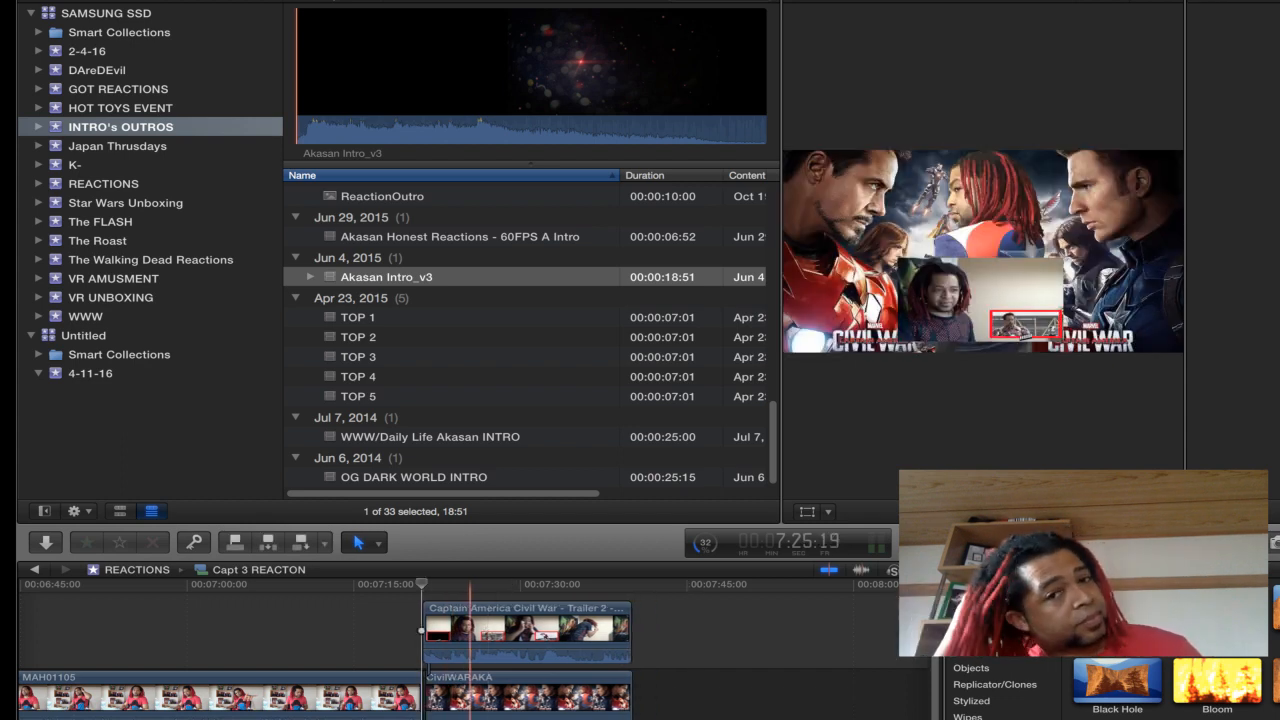
Step: Play back the join between the end of MAH01105 and the pasted outro clips
{"action": "key", "text": "super+4"}
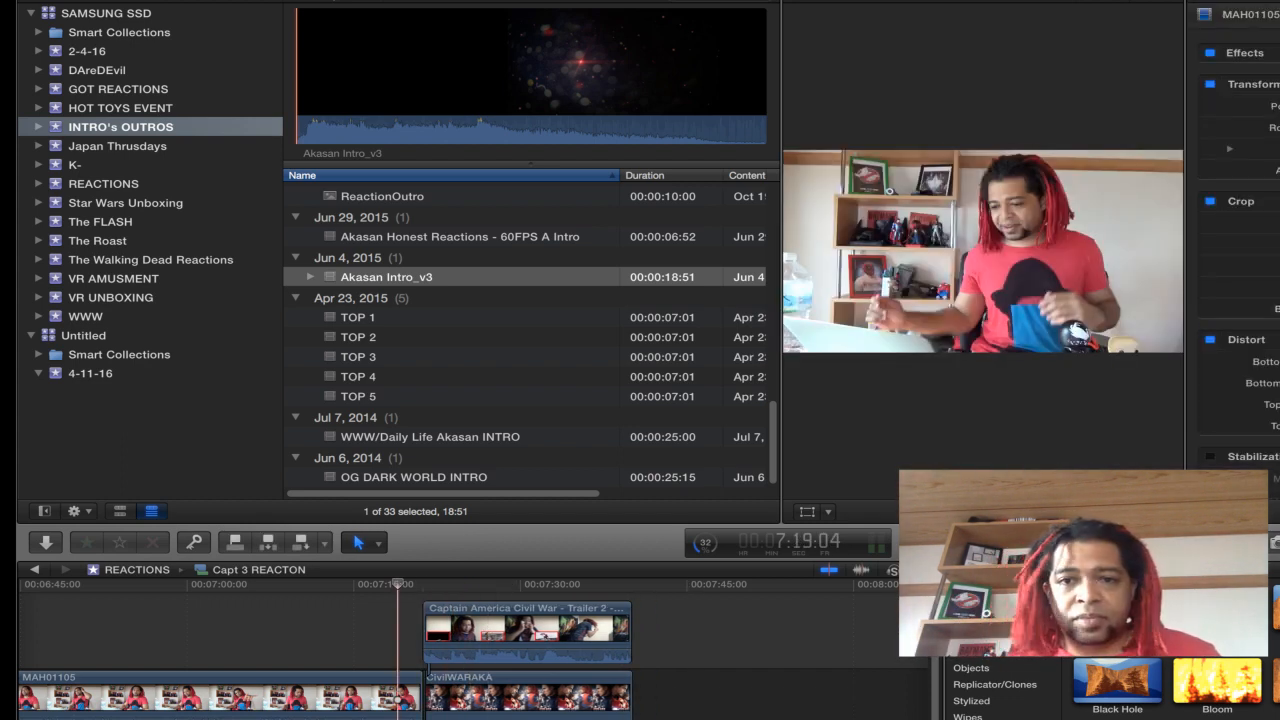
{"action": "key", "text": "space"}
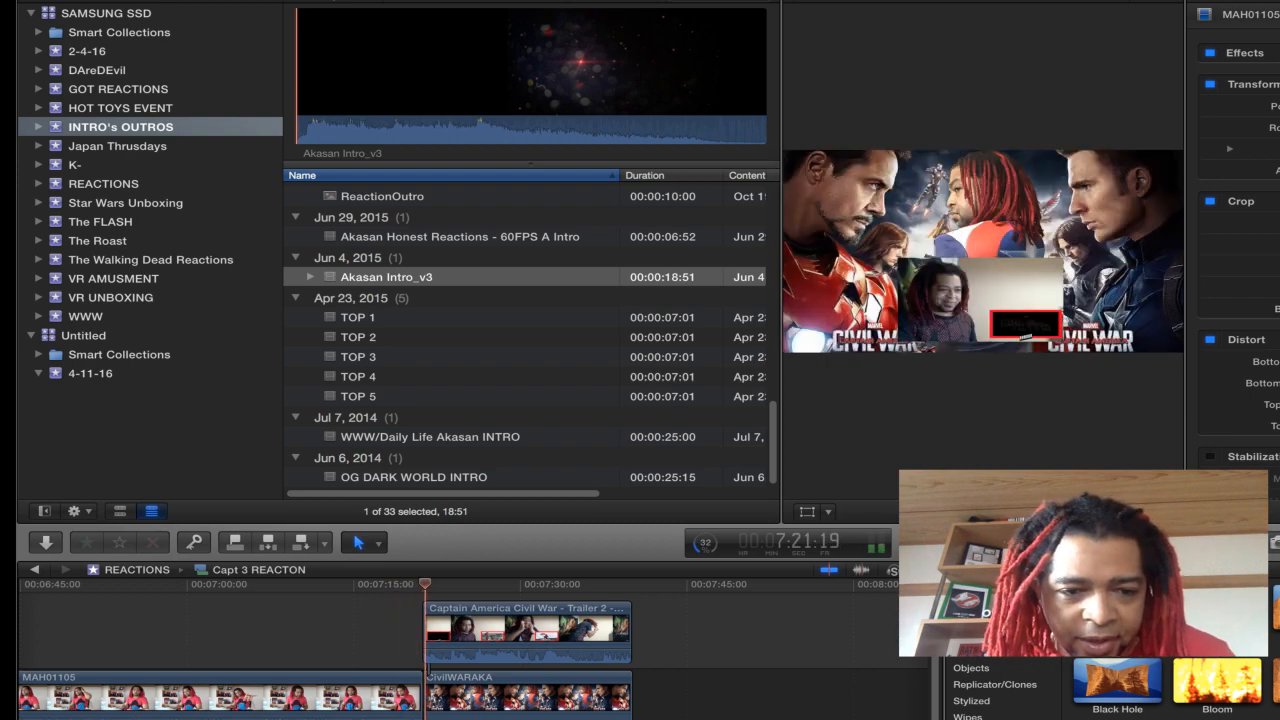
{"action": "key", "text": "space"}
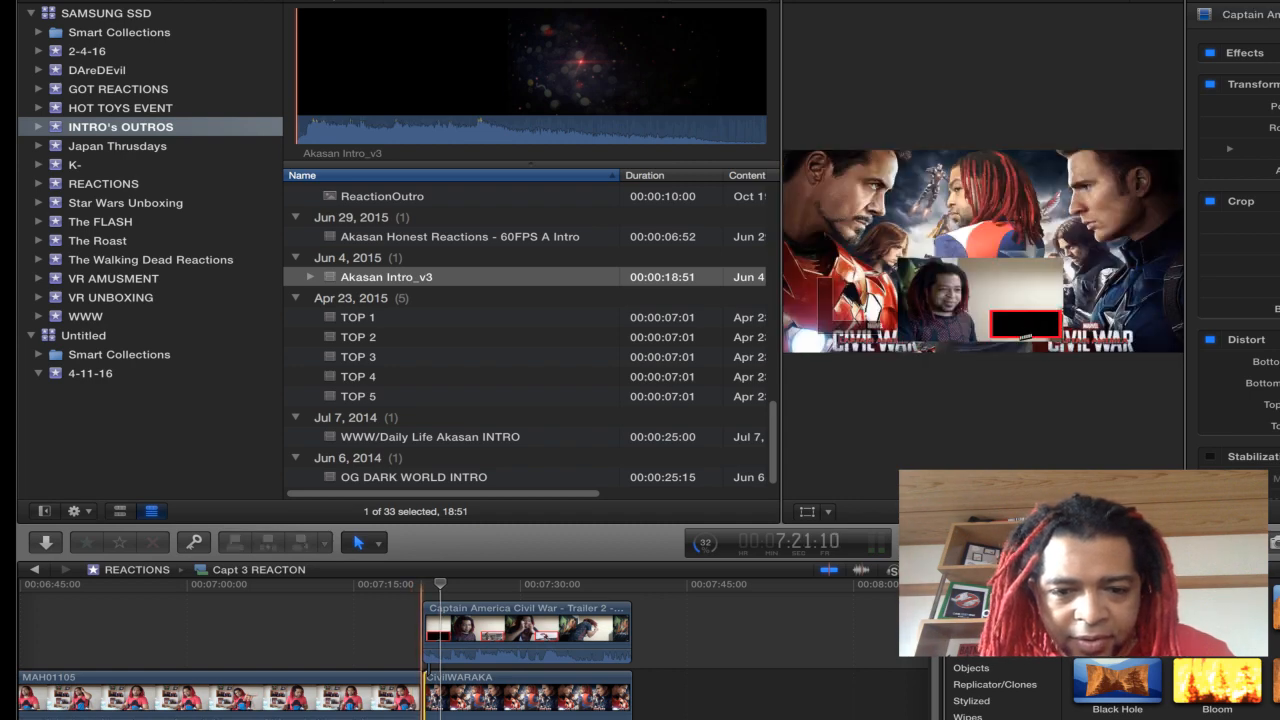
Step: Remove the small gap before CivilWARAKA, trim the start of the connected Trailer 2 clip to match it, and replay the join
{"action": "key", "text": "super+equal"}
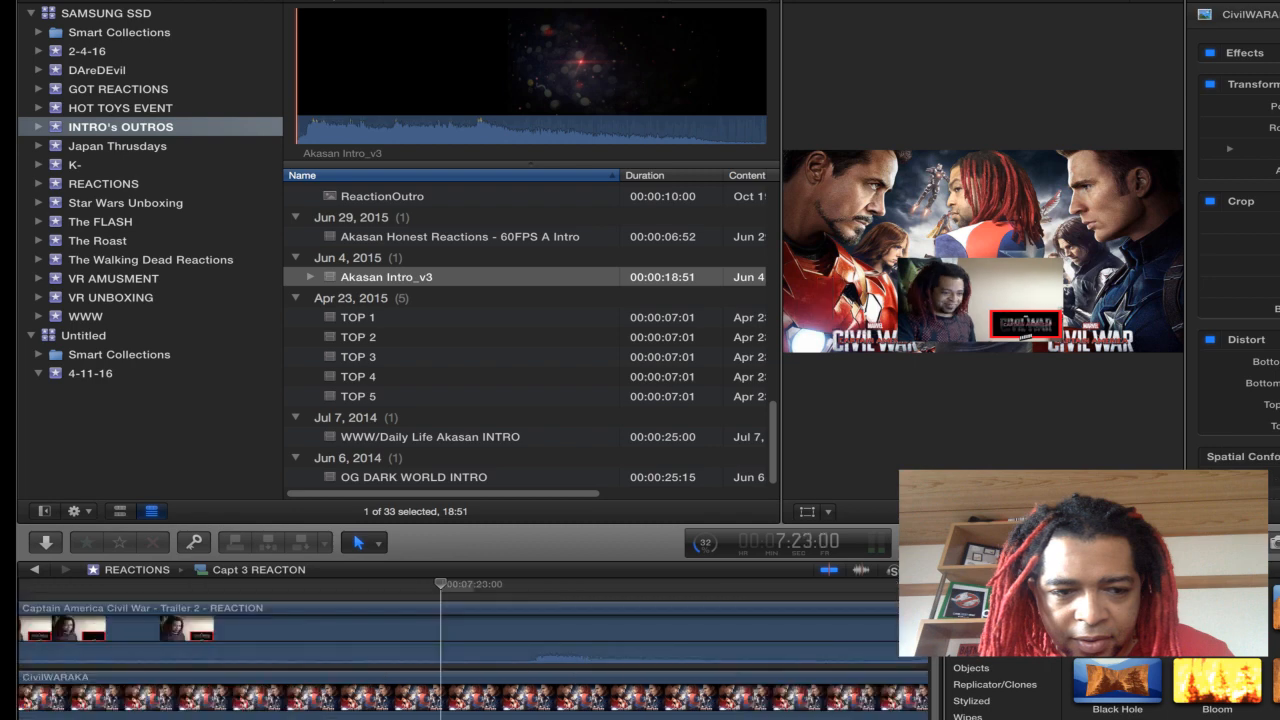
{"action": "scroll", "coordinate": [493, 670], "scroll_direction": "left", "scroll_amount": 12}
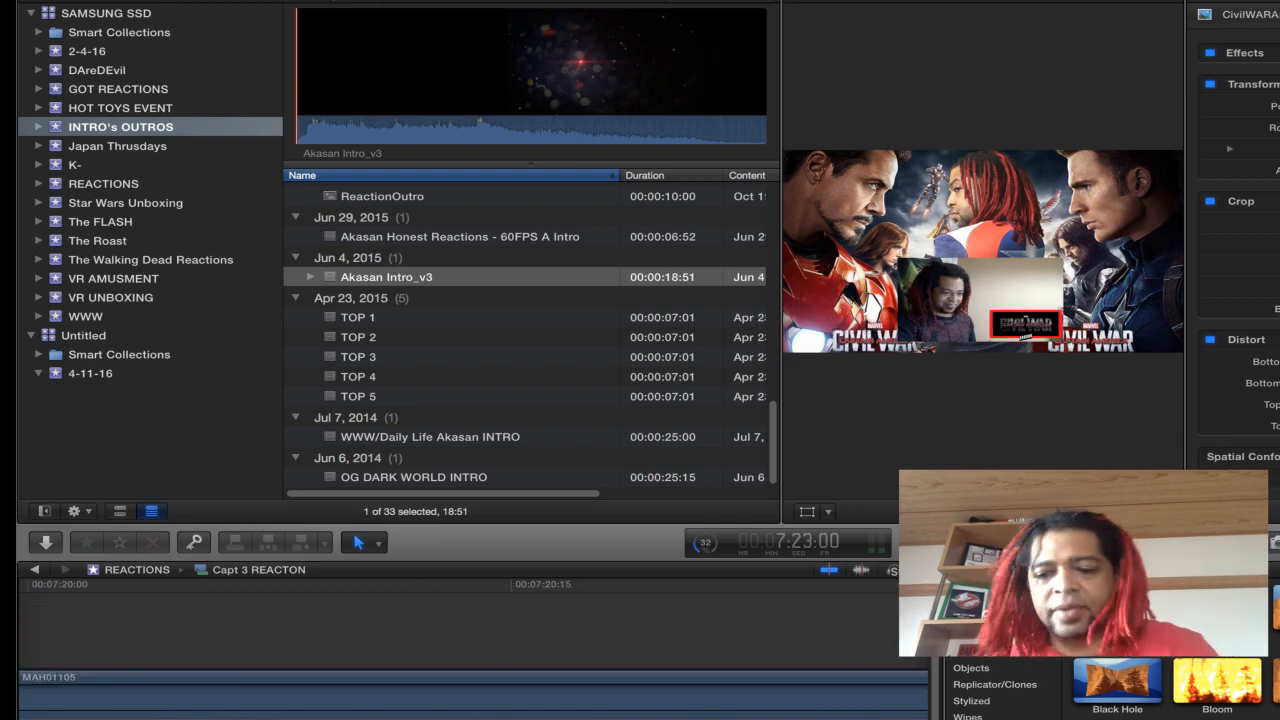
{"action": "scroll", "coordinate": [493, 670], "scroll_direction": "right", "scroll_amount": 1}
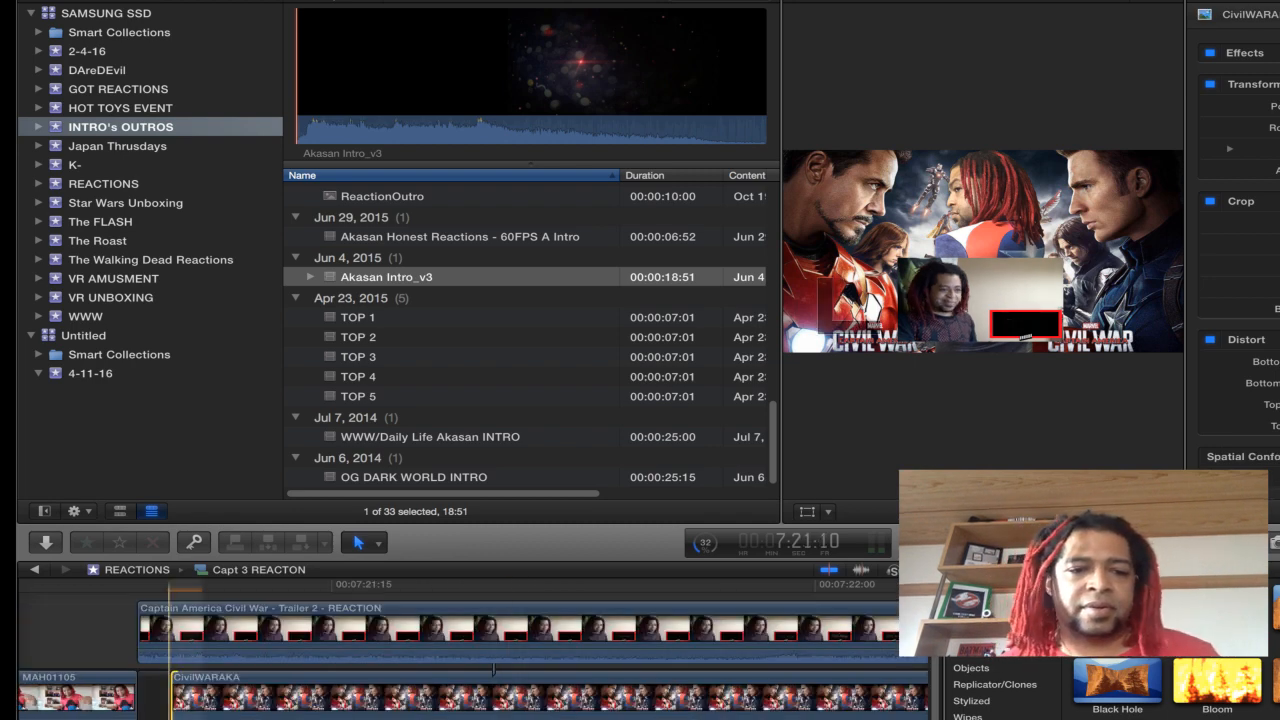
{"action": "left_click", "coordinate": [153, 692]}
{"action": "key", "text": "Delete"}
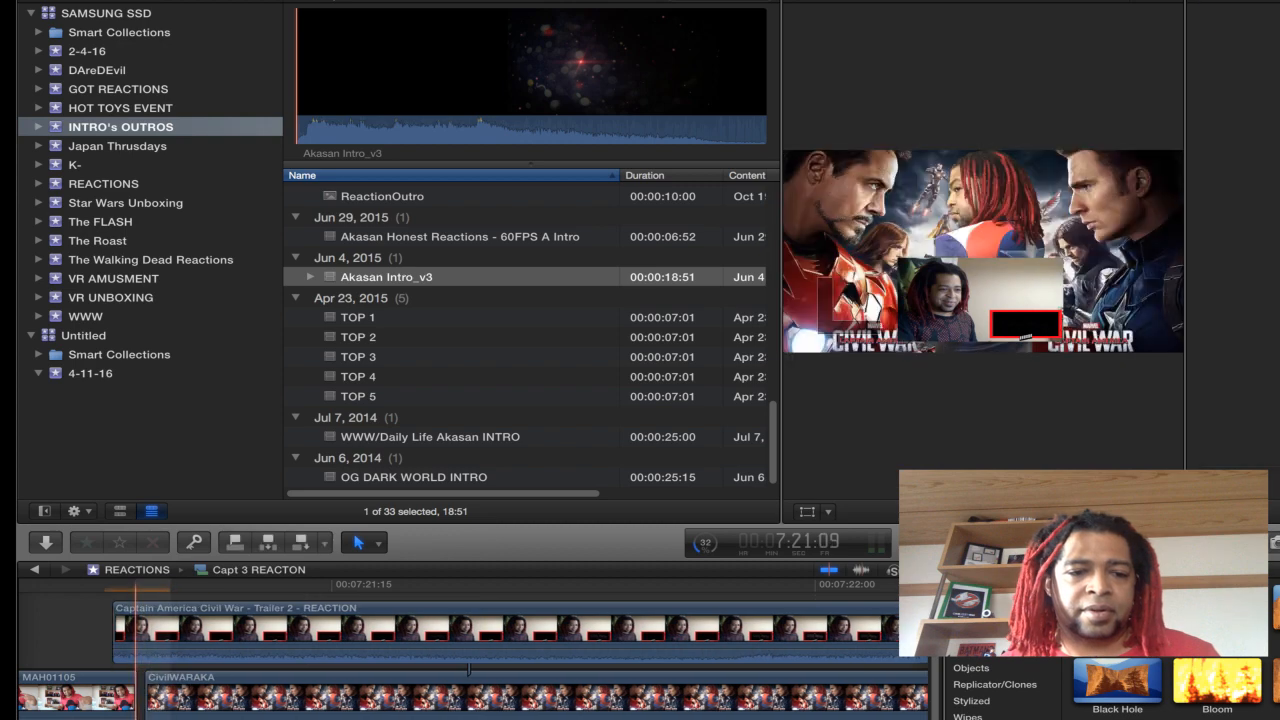
{"action": "left_click_drag", "start_coordinate": [107, 630], "coordinate": [139, 640]}
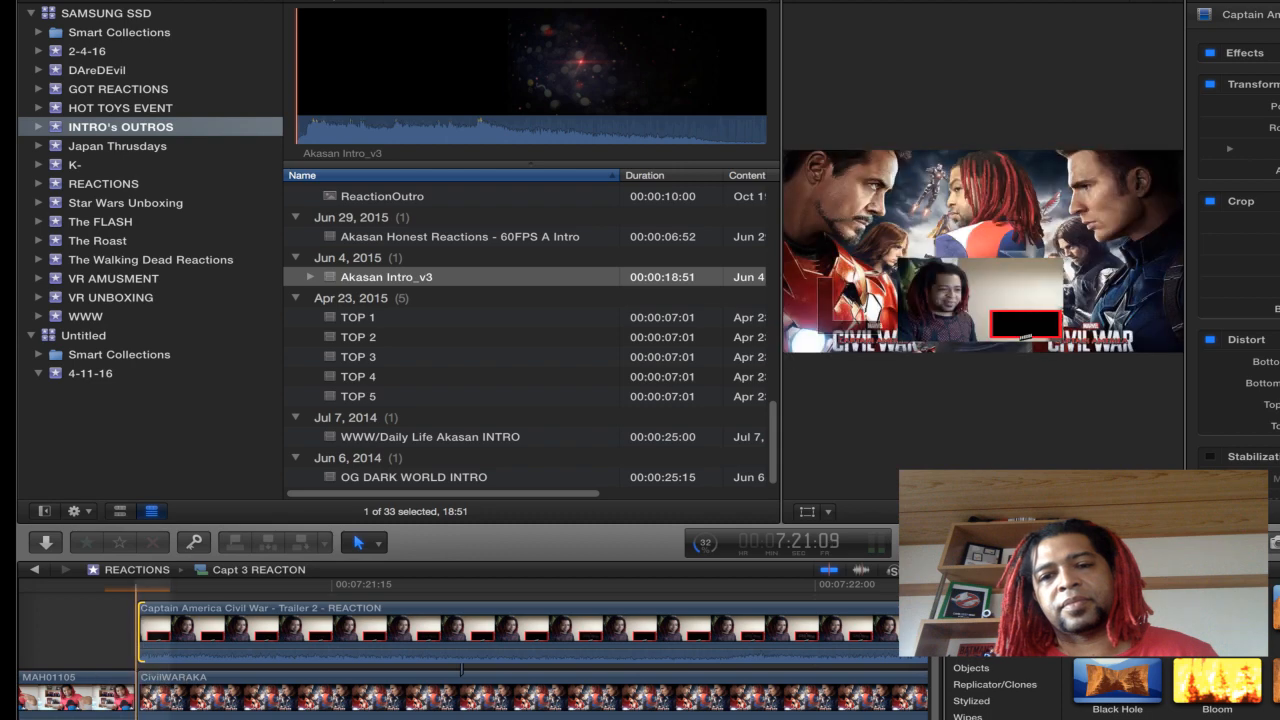
{"action": "left_click", "coordinate": [70, 632]}
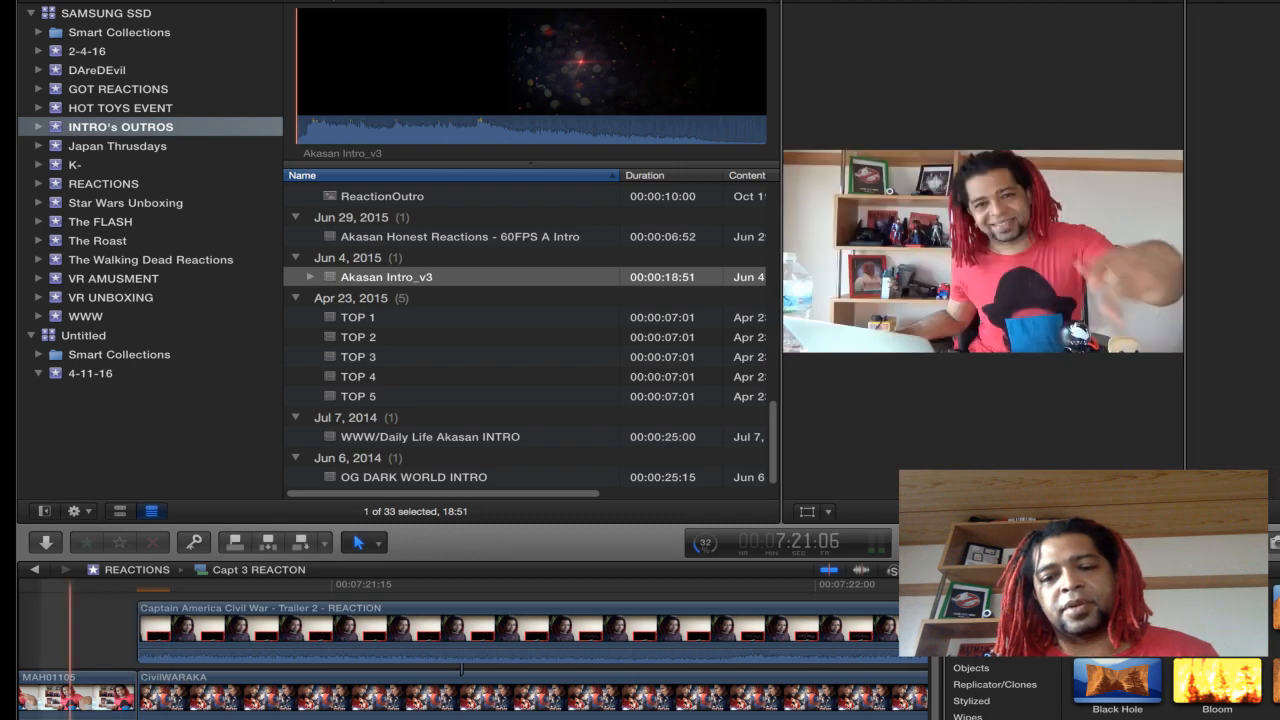
{"action": "key", "text": "space"}
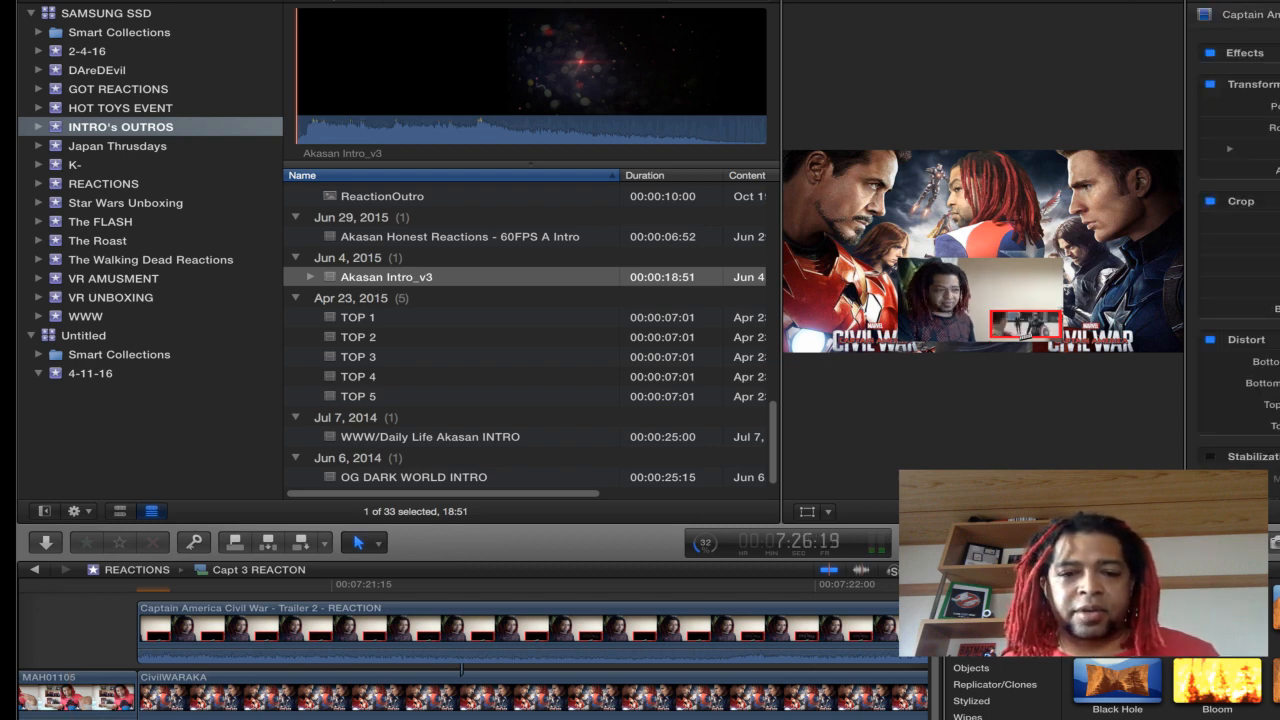
Step: Look over the whole Capt 3 REACTON timeline, checking the OVERLAY section at 2:58:18 and the beginning
{"action": "key", "text": "super+minus"}
{"action": "key", "text": "super+minus"}
{"action": "key", "text": "super+minus"}
{"action": "key", "text": "super+minus"}
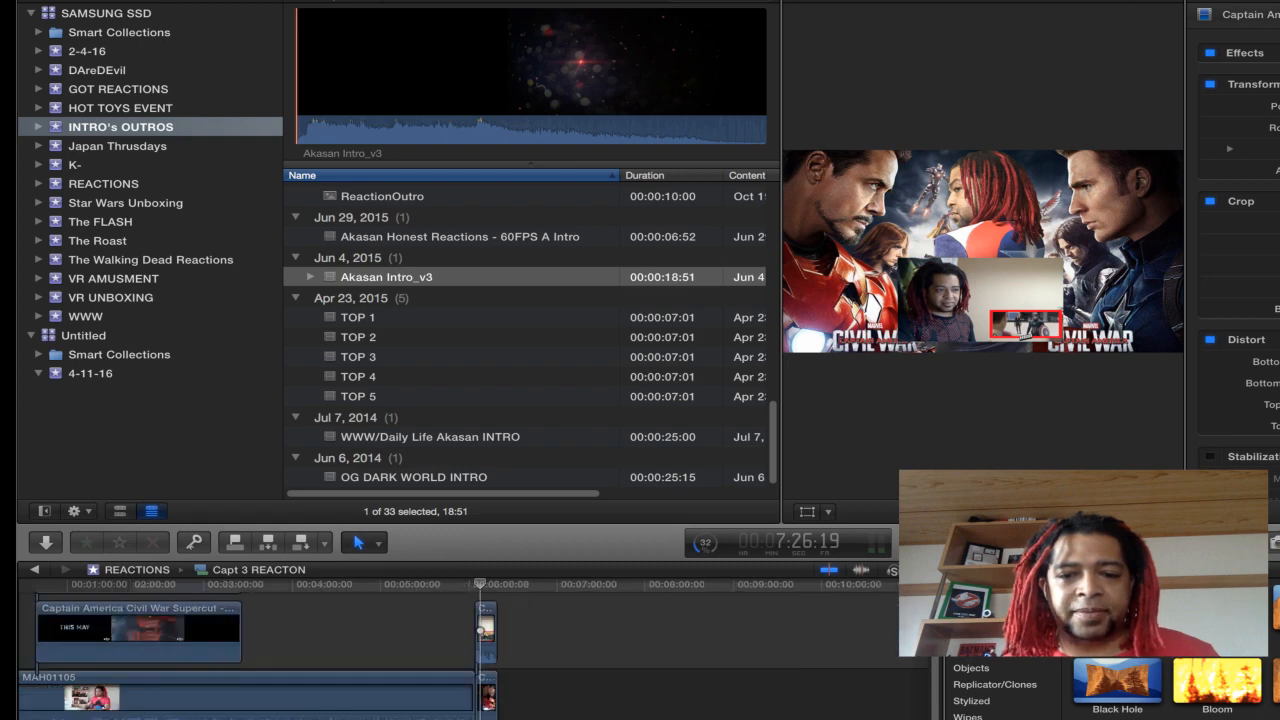
{"action": "key", "text": "super+minus"}
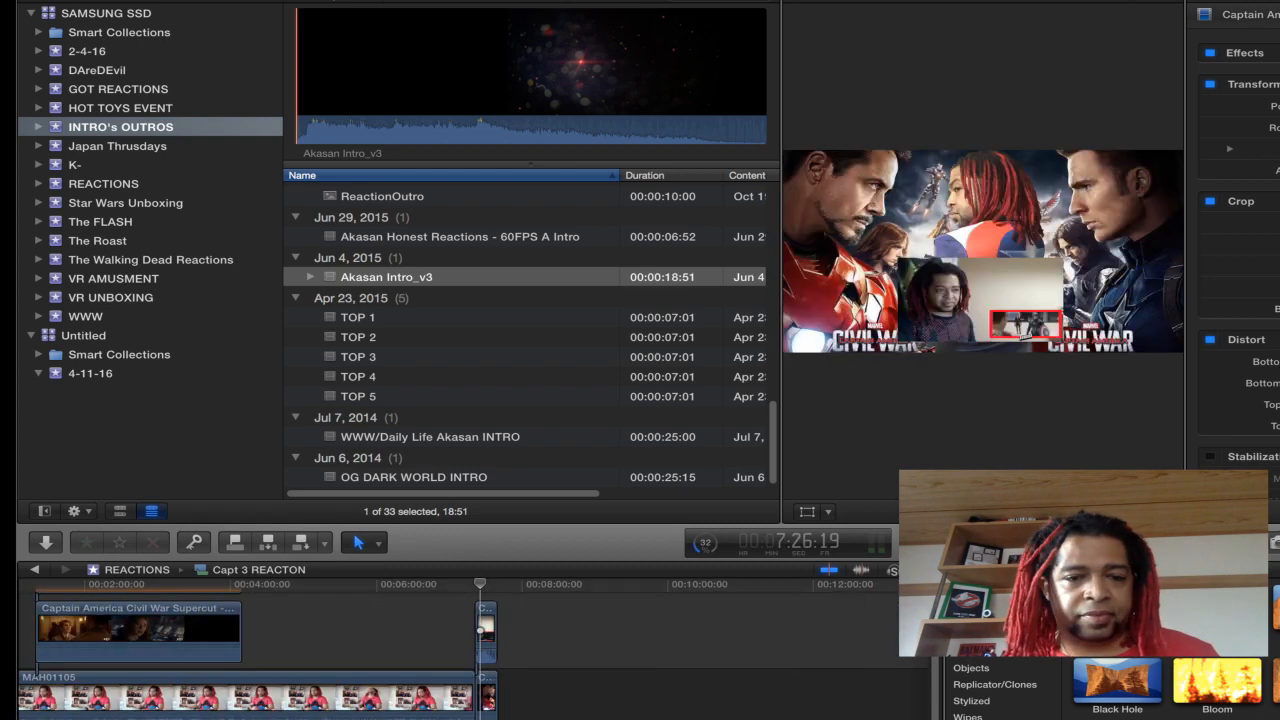
{"action": "scroll", "coordinate": [473, 656], "scroll_direction": "up", "scroll_amount": 3}
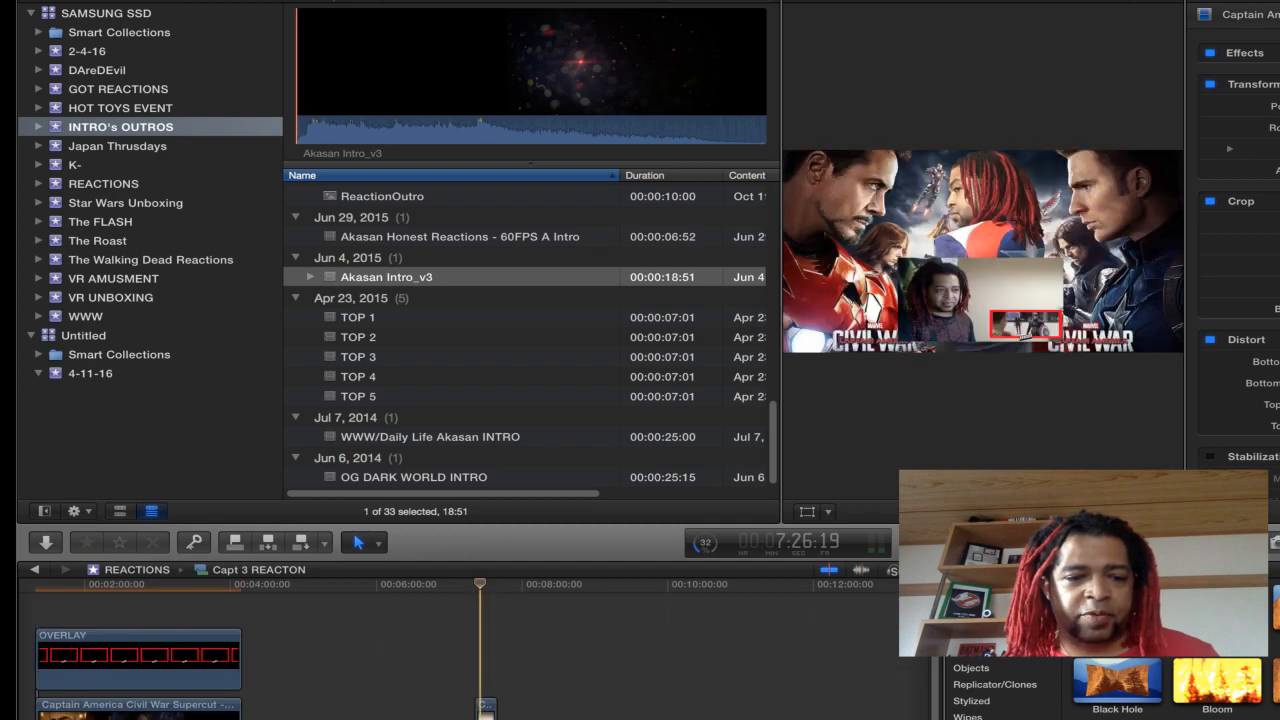
{"action": "left_click", "coordinate": [154, 657]}
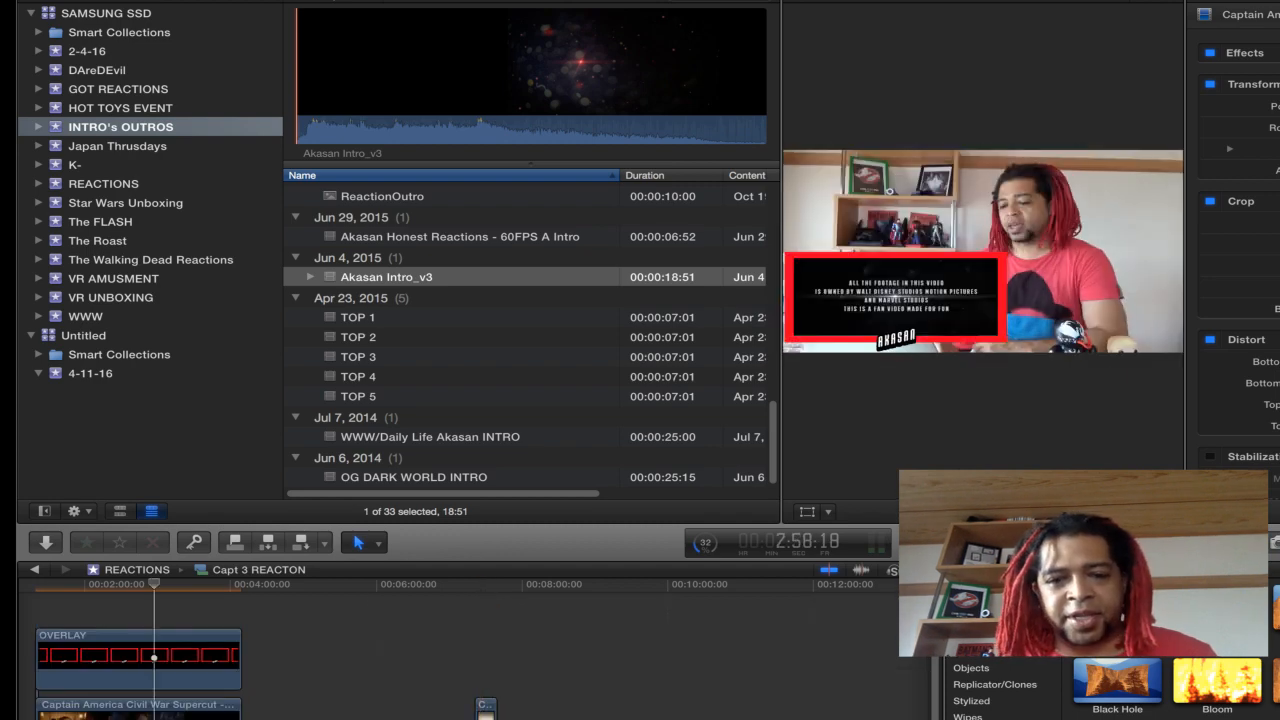
{"action": "scroll", "coordinate": [154, 657], "scroll_direction": "left", "scroll_amount": 4}
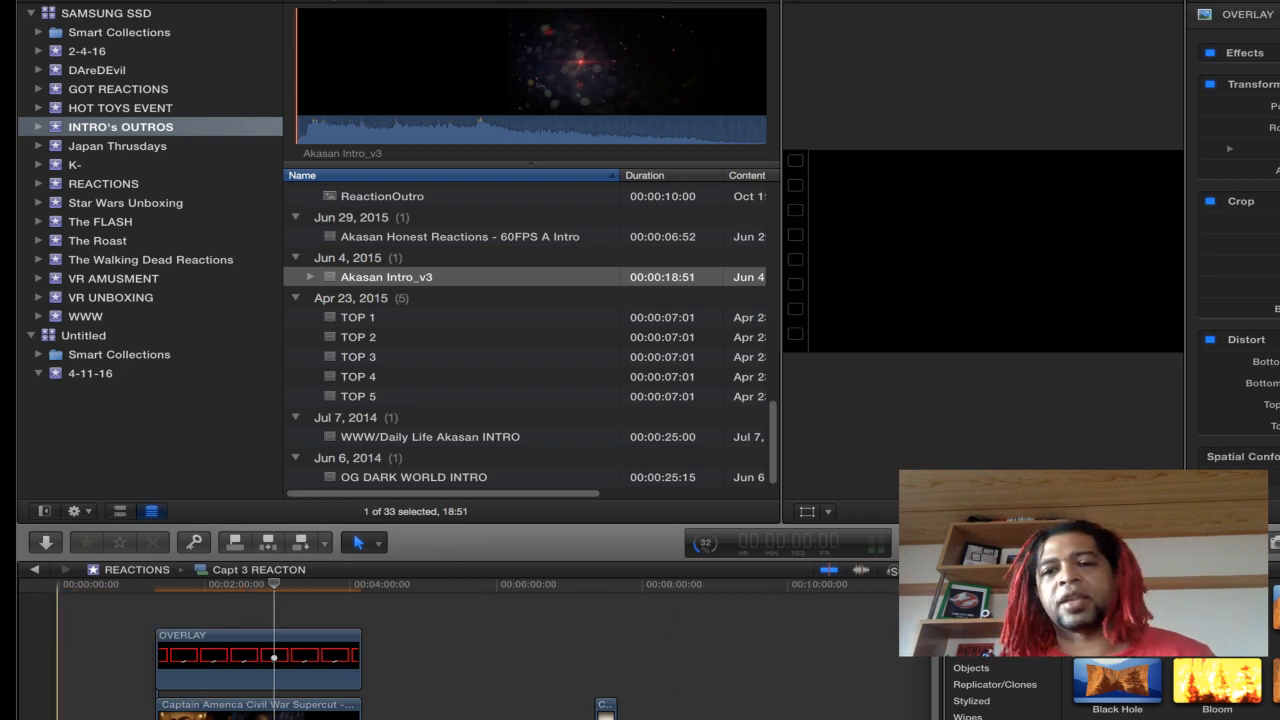